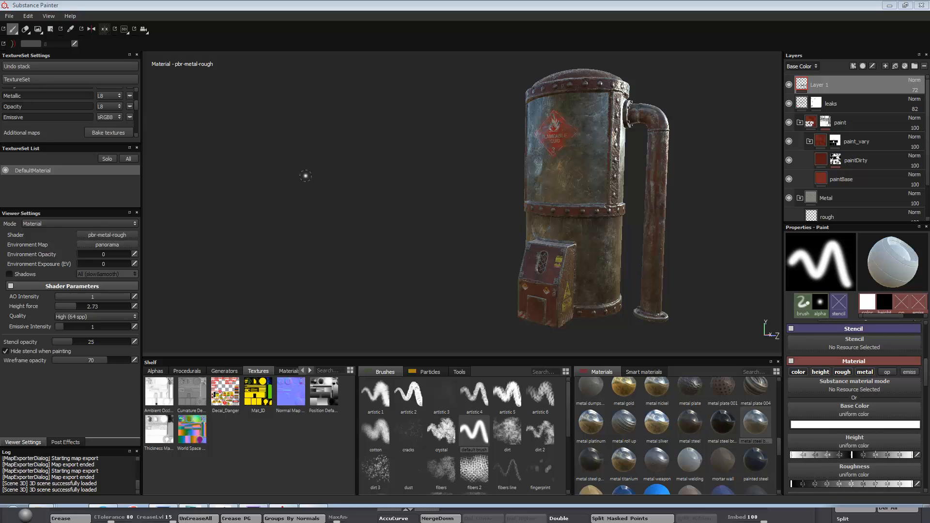
# Step: Examine the metal surface of the tank's lower cylinder up close from the side with the separate pipe
pyautogui.click(501, 205)
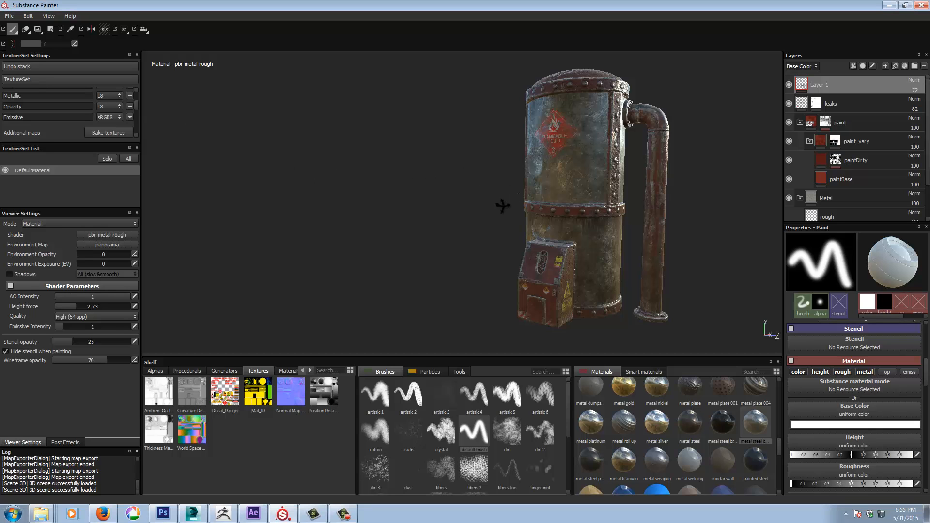
pyautogui.keyDown('alt'); pyautogui.moveTo(502, 205); pyautogui.dragTo(466, 206); pyautogui.keyUp('alt')
pyautogui.keyDown('alt'); pyautogui.moveTo(577, 200); pyautogui.dragTo(378, 202); pyautogui.keyUp('alt')
pyautogui.keyDown('alt'); pyautogui.moveTo(697, 212); pyautogui.dragTo(537, 213); pyautogui.keyUp('alt')
pyautogui.keyDown('alt'); pyautogui.moveTo(727, 206); pyautogui.dragTo(559, 208, button='middle'); pyautogui.keyUp('alt')
pyautogui.keyDown('alt'); pyautogui.moveTo(559, 208); pyautogui.dragTo(769, 273, button='right'); pyautogui.keyUp('alt')
pyautogui.moveTo(577, 291)
pyautogui.keyDown('alt'); pyautogui.mouseDown(button='middle')
pyautogui.moveTo(580, 235)
pyautogui.moveTo(555, 186)
pyautogui.mouseUp(button='middle'); pyautogui.keyUp('alt')
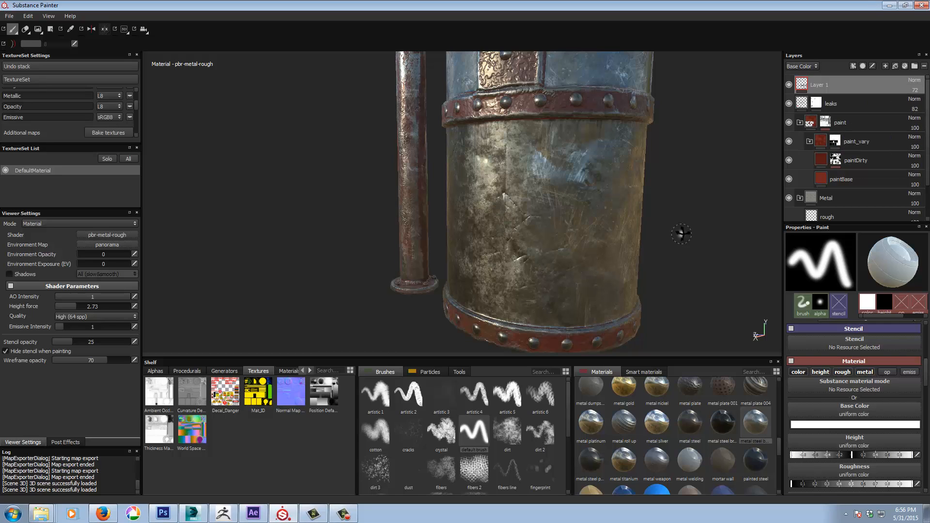
pyautogui.keyDown('alt'); pyautogui.moveTo(684, 234); pyautogui.dragTo(642, 215); pyautogui.keyUp('alt')
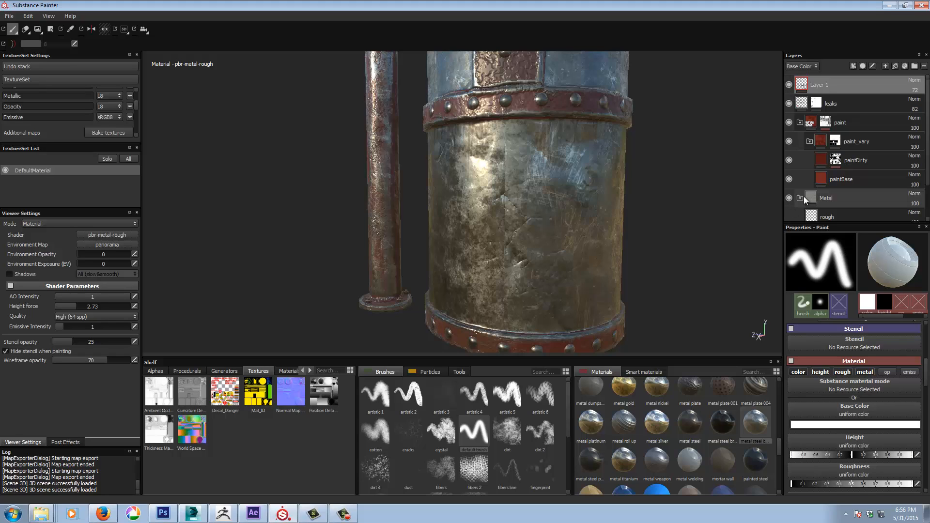
# Step: Compare the tank with and without the Metal layer group by hiding the group and showing it again
pyautogui.scroll(-1, 821, 184)
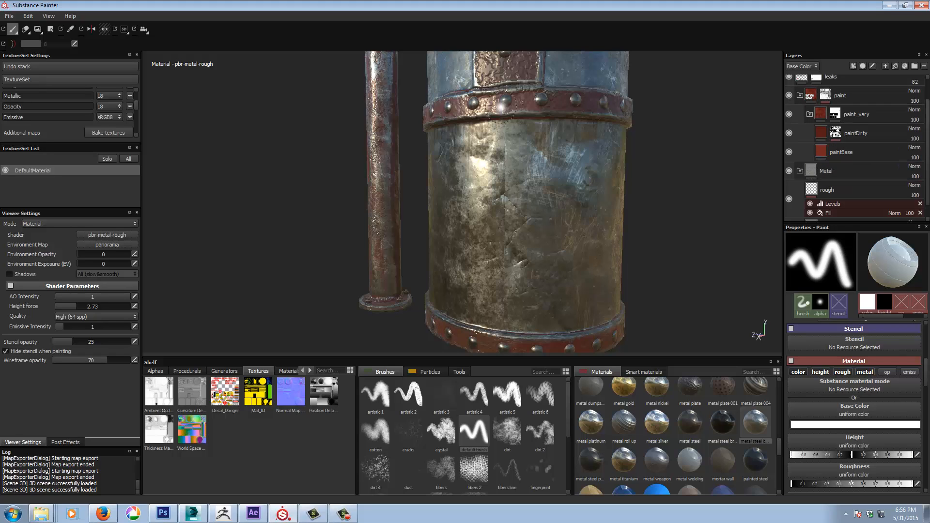
pyautogui.click(789, 170)
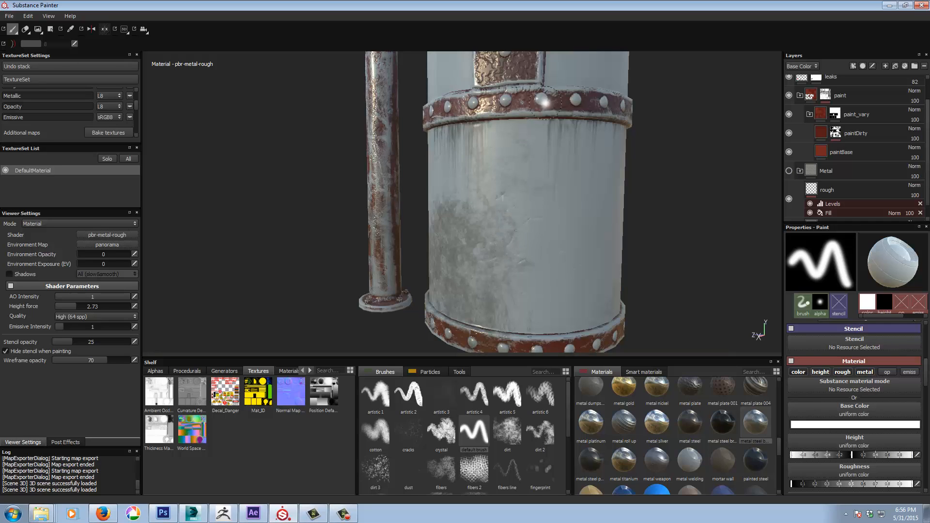
pyautogui.click(789, 170)
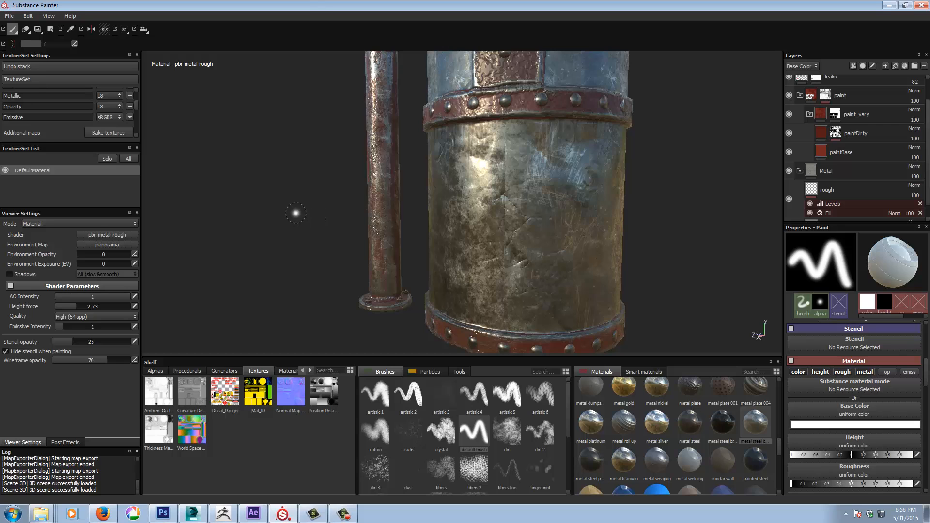
pyautogui.moveTo(295, 213)
pyautogui.keyDown('alt'); pyautogui.mouseDown()
pyautogui.moveTo(365, 216)
pyautogui.moveTo(309, 214)
pyautogui.mouseUp(); pyautogui.keyUp('alt')
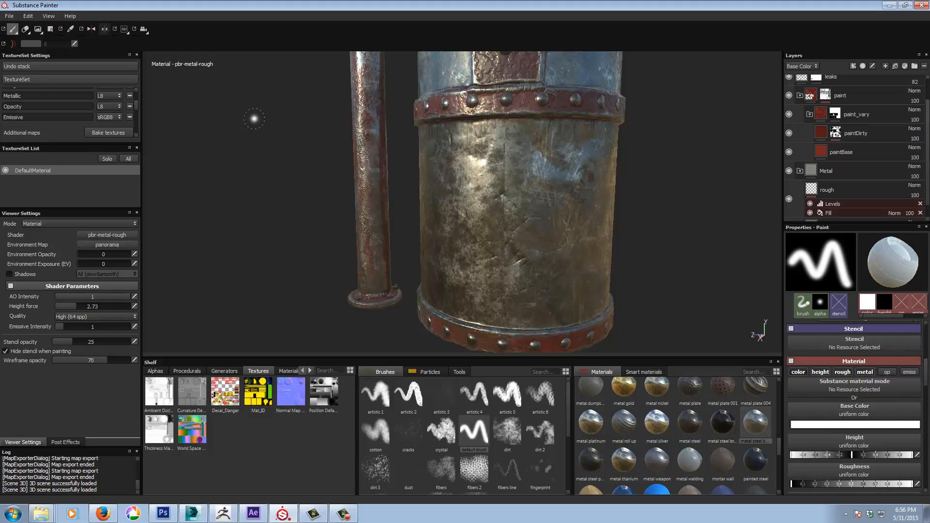
# Step: Display the 3D and 2D views side by side and inspect the tank's UV texture layout
pyautogui.click(121, 32)
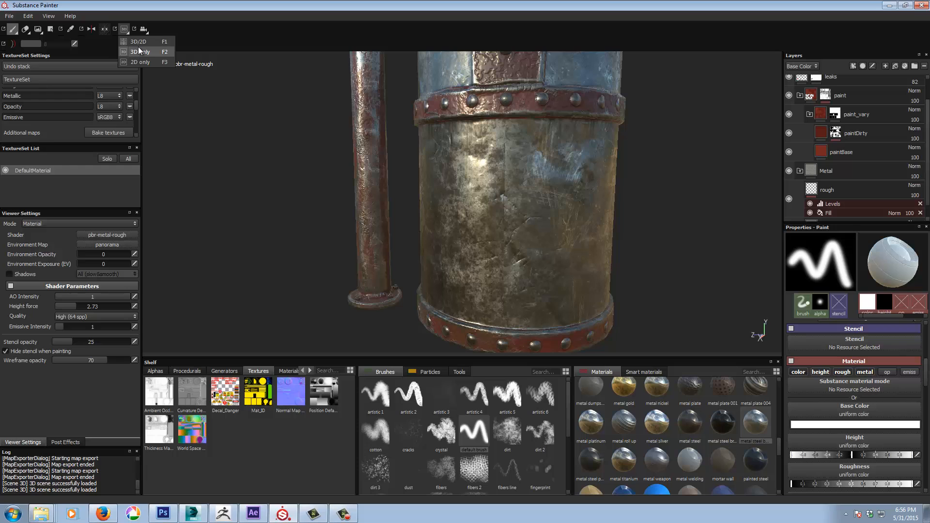
pyautogui.click(138, 42)
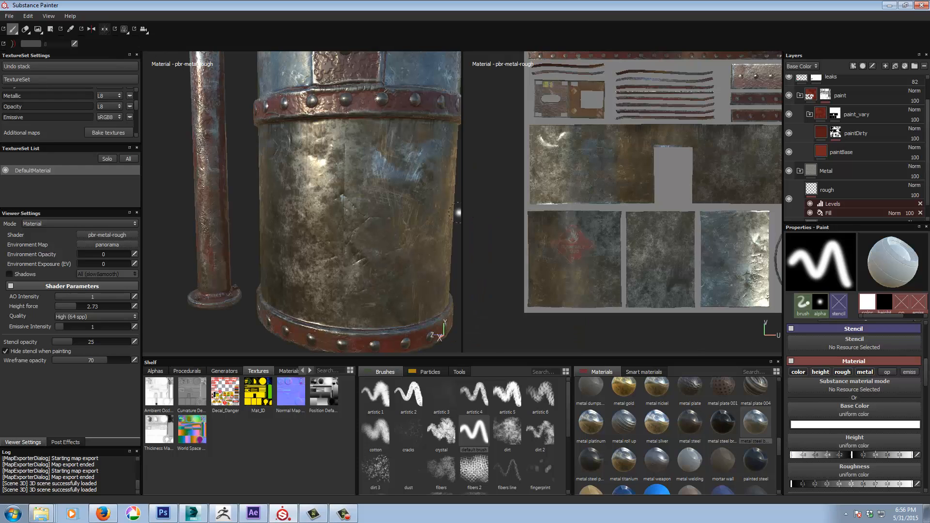
pyautogui.moveTo(462, 210); pyautogui.dragTo(404, 210)
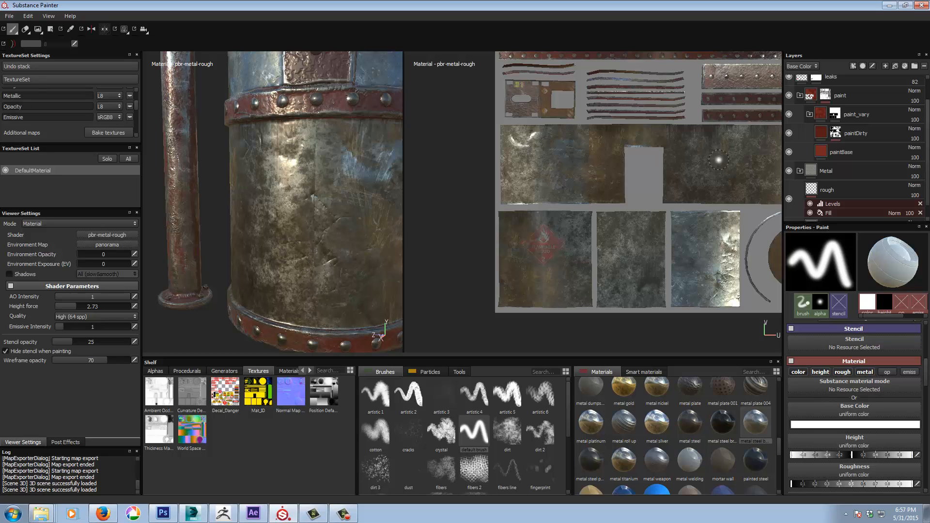
pyautogui.keyDown('alt'); pyautogui.moveTo(671, 190); pyautogui.dragTo(666, 137, button='right'); pyautogui.keyUp('alt')
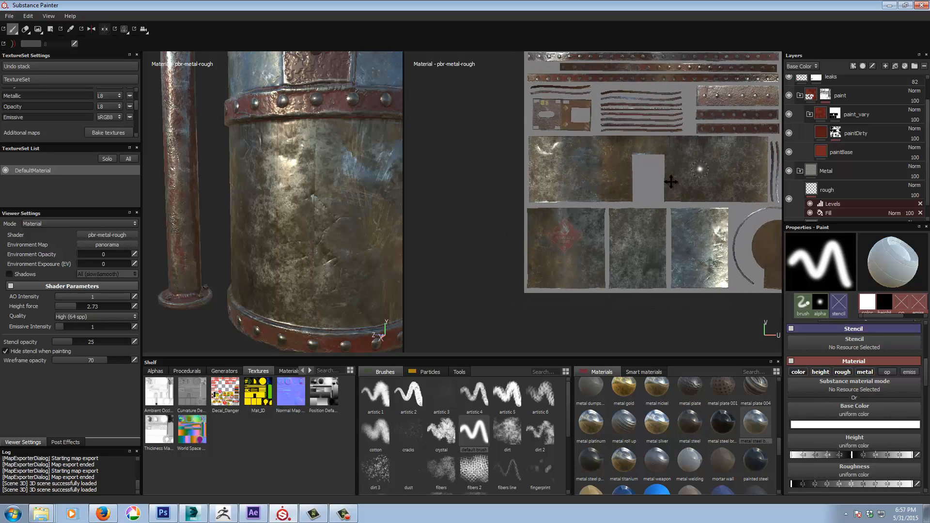
pyautogui.keyDown('alt'); pyautogui.moveTo(671, 182); pyautogui.dragTo(642, 194, button='middle'); pyautogui.keyUp('alt')
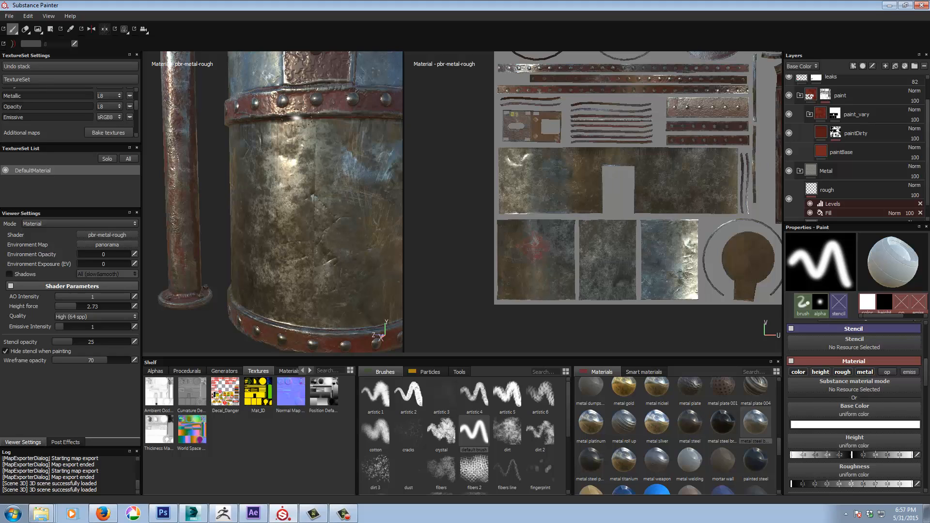
# Step: Return to the 3D-only view and examine the tank from several sides, ending with the whole model in view
pyautogui.click(124, 29)
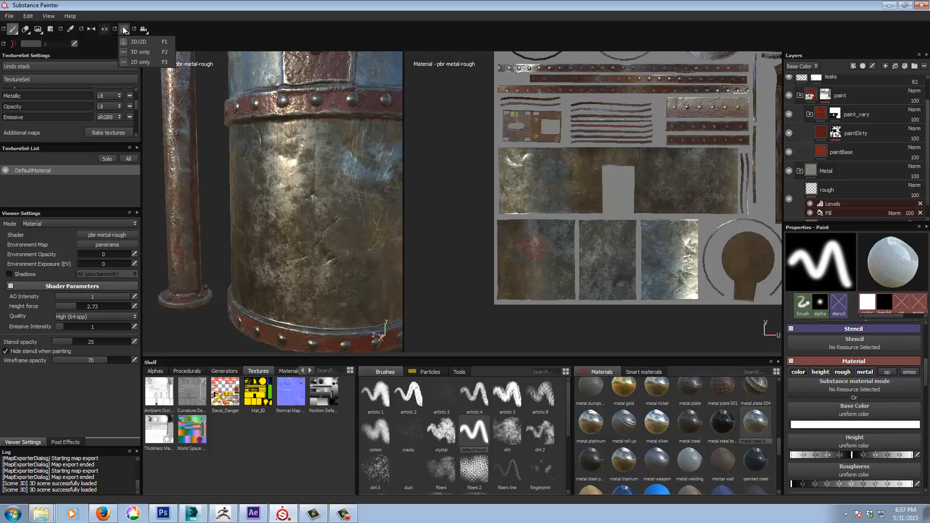
pyautogui.click(134, 50)
pyautogui.moveTo(504, 206)
pyautogui.keyDown('alt'); pyautogui.mouseDown()
pyautogui.moveTo(620, 204)
pyautogui.moveTo(616, 219)
pyautogui.mouseUp(); pyautogui.keyUp('alt')
pyautogui.keyDown('alt'); pyautogui.moveTo(445, 225); pyautogui.dragTo(446, 201); pyautogui.keyUp('alt')
pyautogui.keyDown('alt'); pyautogui.moveTo(447, 201); pyautogui.dragTo(432, 203, button='right'); pyautogui.keyUp('alt')
pyautogui.keyDown('alt'); pyautogui.moveTo(539, 189); pyautogui.dragTo(407, 213, button='right'); pyautogui.keyUp('alt')
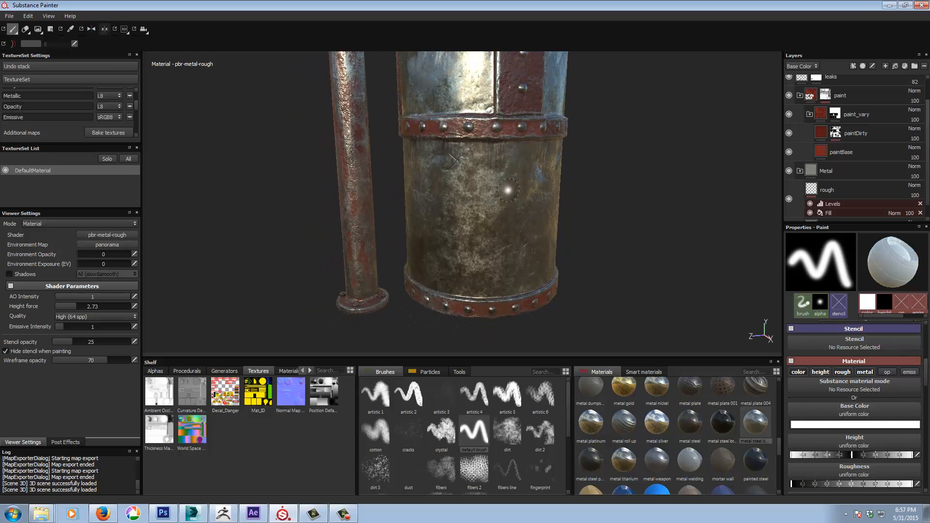
pyautogui.keyDown('alt'); pyautogui.moveTo(654, 245); pyautogui.dragTo(675, 237); pyautogui.keyUp('alt')
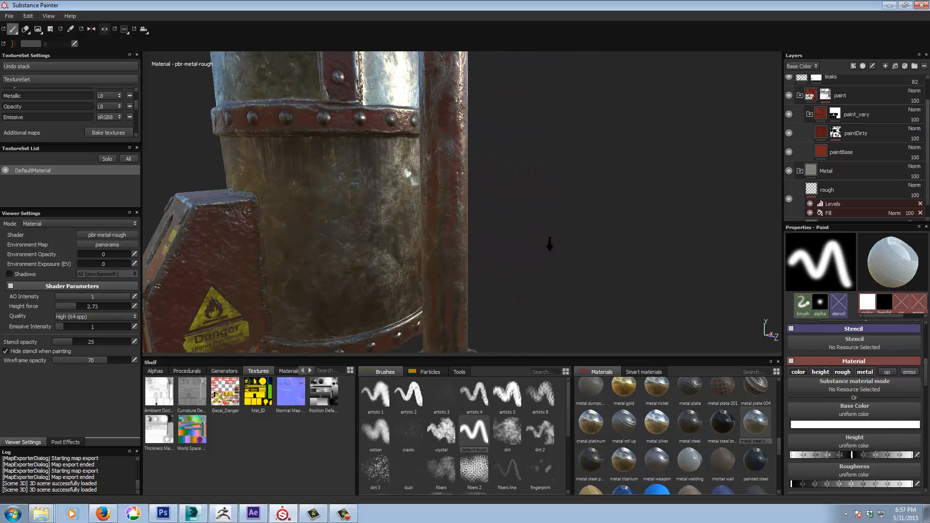
pyautogui.keyDown('alt'); pyautogui.moveTo(549, 245); pyautogui.dragTo(272, 274, button='right'); pyautogui.keyUp('alt')
pyautogui.keyDown('alt'); pyautogui.moveTo(424, 232); pyautogui.dragTo(608, 264, button='middle'); pyautogui.keyUp('alt')
pyautogui.keyDown('alt'); pyautogui.moveTo(593, 251); pyautogui.dragTo(449, 272, button='right'); pyautogui.keyUp('alt')
pyautogui.moveTo(544, 230)
pyautogui.keyDown('alt'); pyautogui.mouseDown(button='middle')
pyautogui.moveTo(537, 238)
pyautogui.moveTo(546, 238)
pyautogui.mouseUp(button='middle'); pyautogui.keyUp('alt')
pyautogui.keyDown('alt'); pyautogui.moveTo(570, 238); pyautogui.dragTo(584, 233); pyautogui.keyUp('alt')
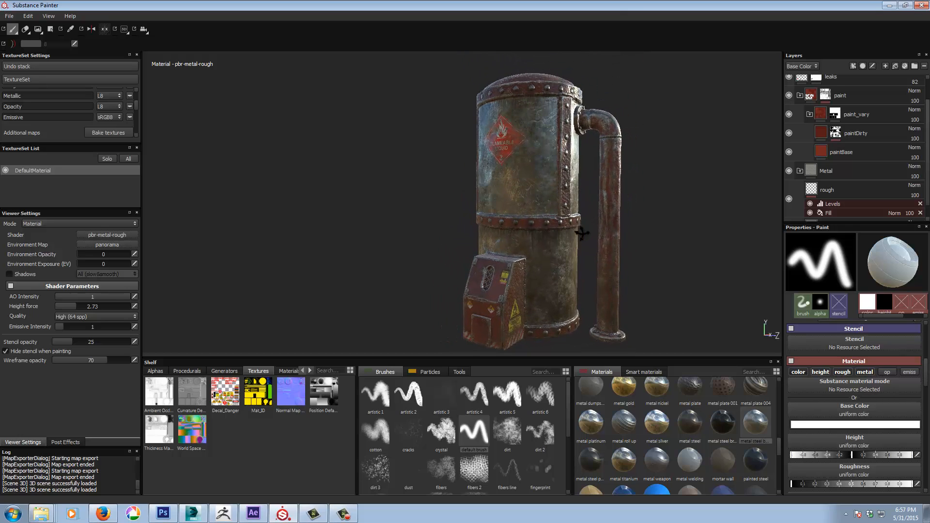
pyautogui.keyDown('alt'); pyautogui.moveTo(542, 256); pyautogui.dragTo(563, 250, button='middle'); pyautogui.keyUp('alt')
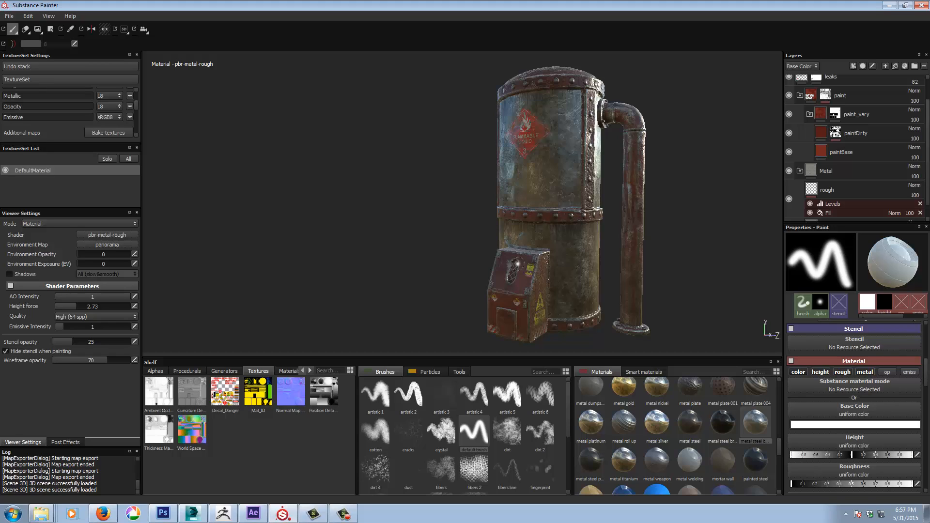
# Step: Open the export of all channels, show its preset configuration and reposition the dialog over the viewport
pyautogui.click(11, 17)
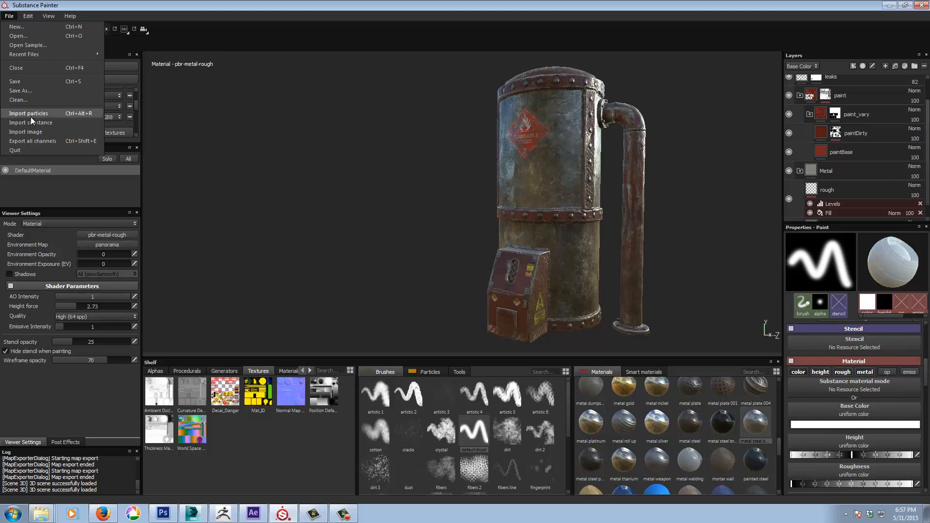
pyautogui.click(34, 141)
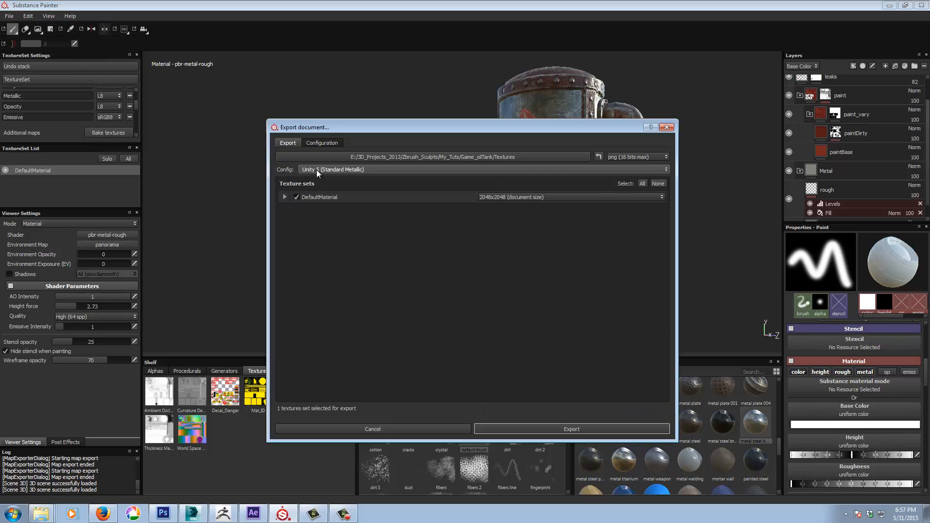
pyautogui.click(327, 143)
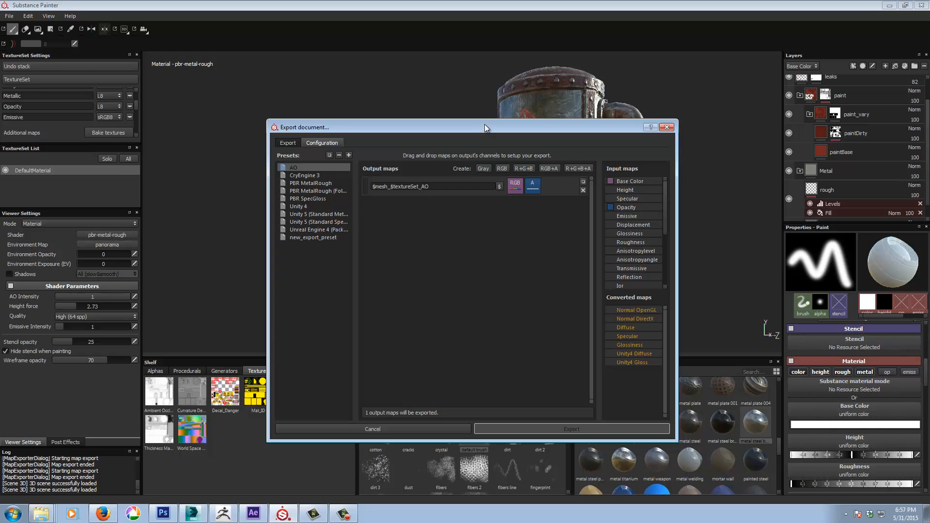
pyautogui.moveTo(484, 124); pyautogui.dragTo(484, 100)
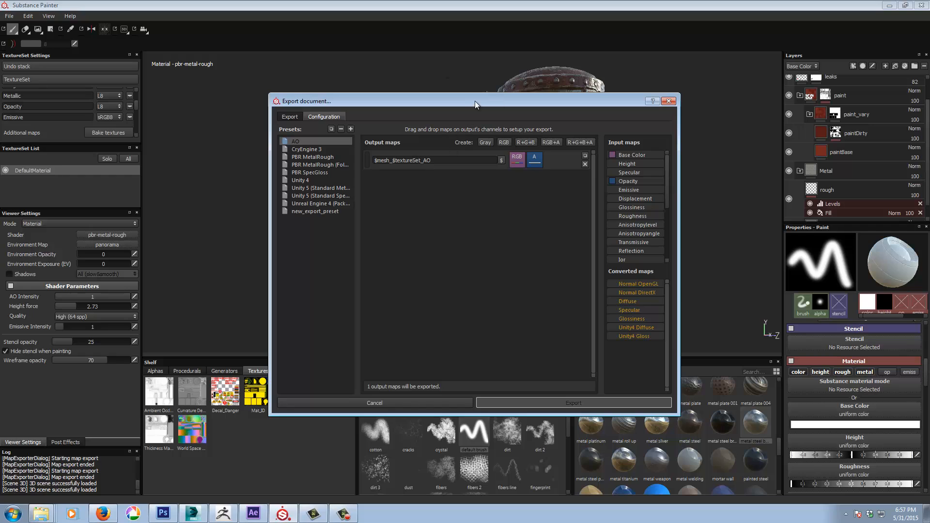
pyautogui.moveTo(475, 98); pyautogui.dragTo(490, 39)
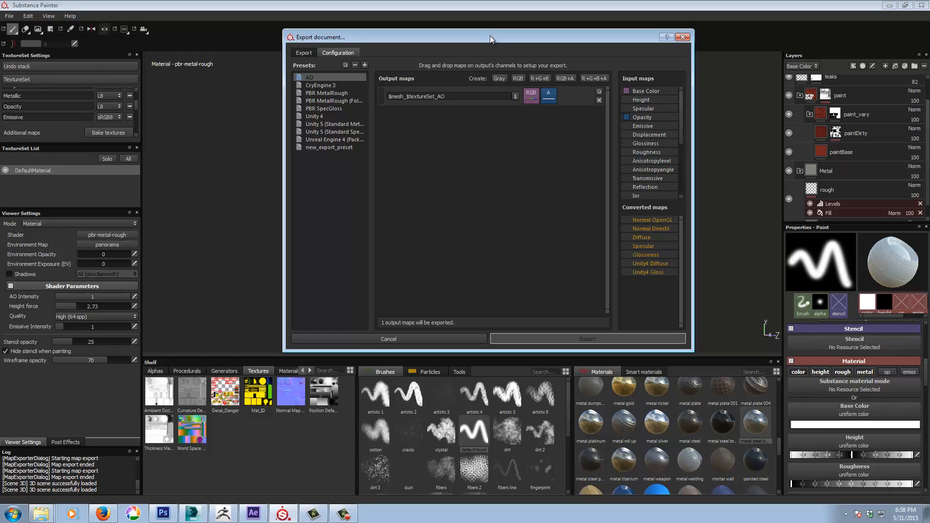
pyautogui.moveTo(490, 36); pyautogui.dragTo(489, 38)
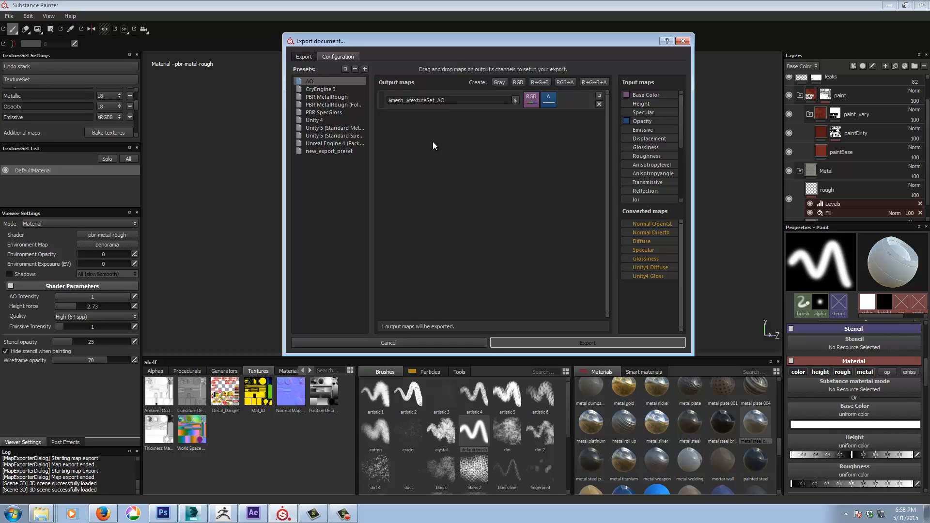
# Step: Review the output maps of the Unity 5 (Standard Metallic) preset and of new_export_preset
pyautogui.click(328, 129)
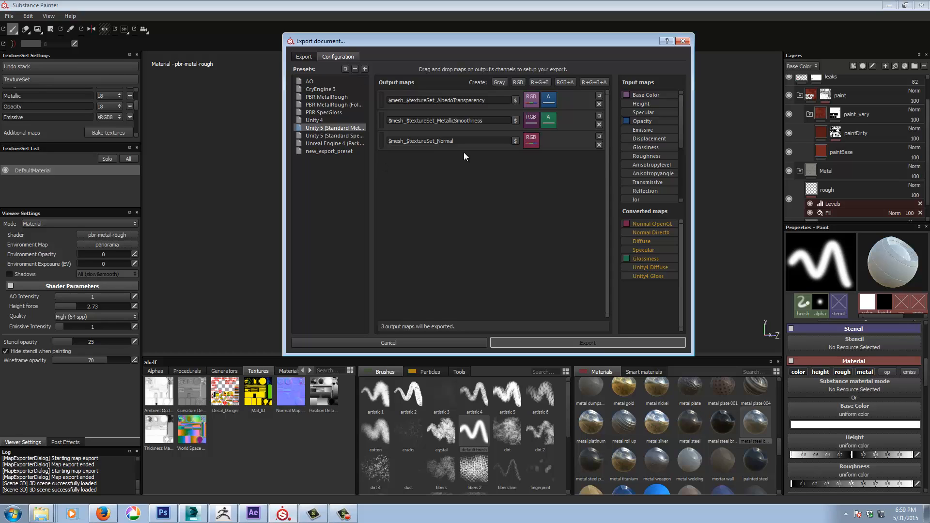
pyautogui.click(339, 151)
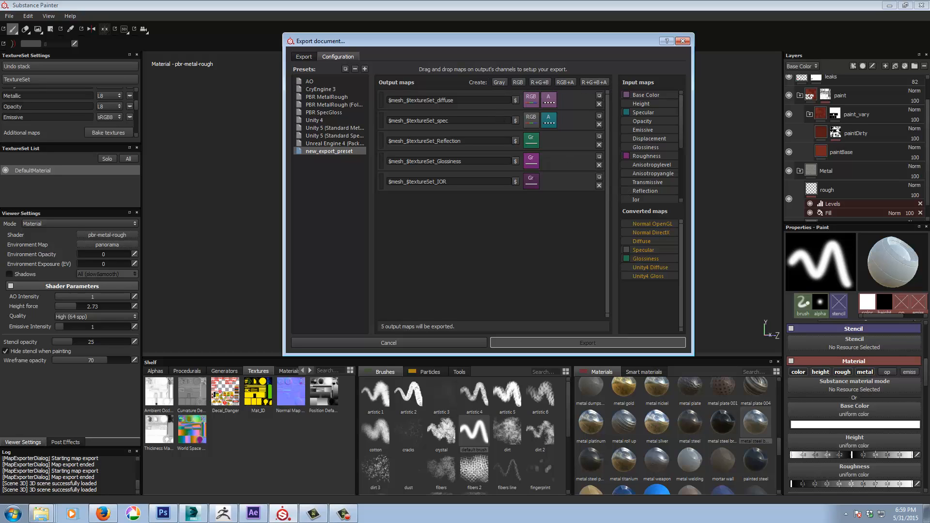
pyautogui.hotkey('alt', 'Tab')
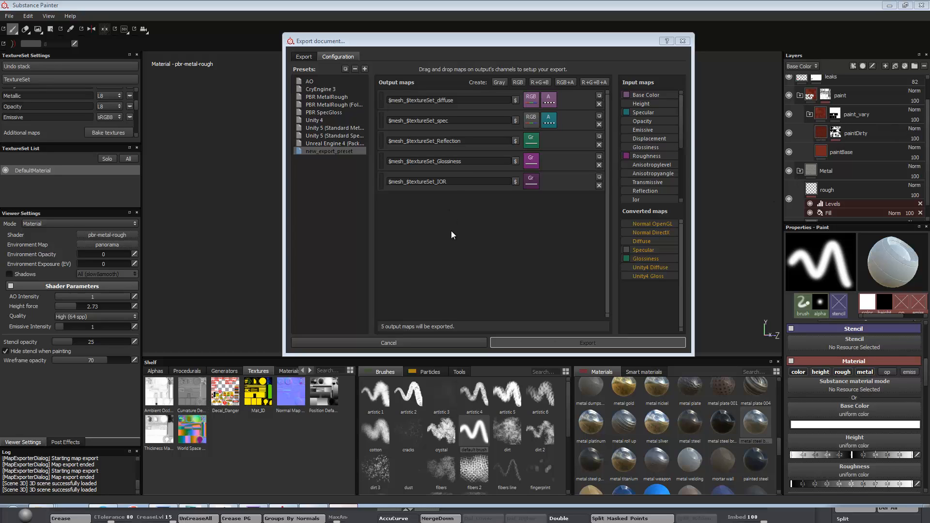
pyautogui.click(331, 129)
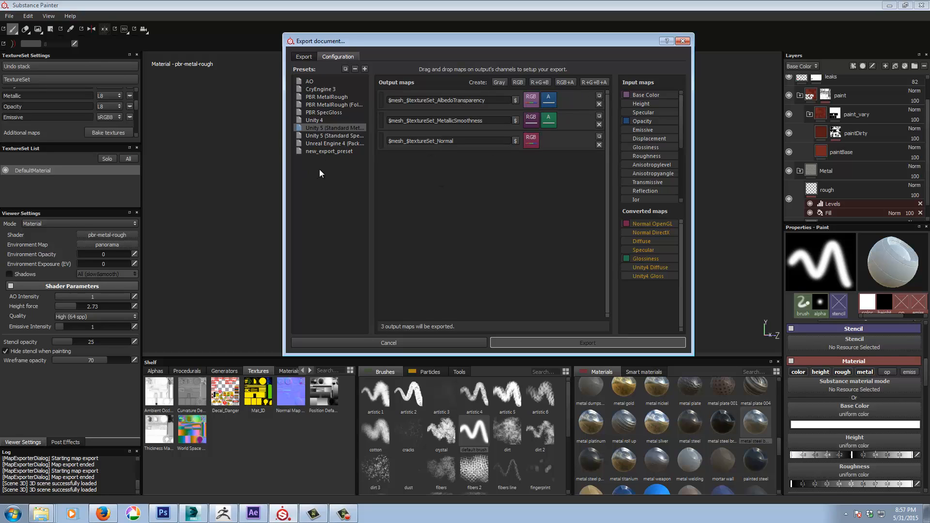
# Step: Go back to the export settings and review the available image file formats without changing the selection
pyautogui.click(305, 57)
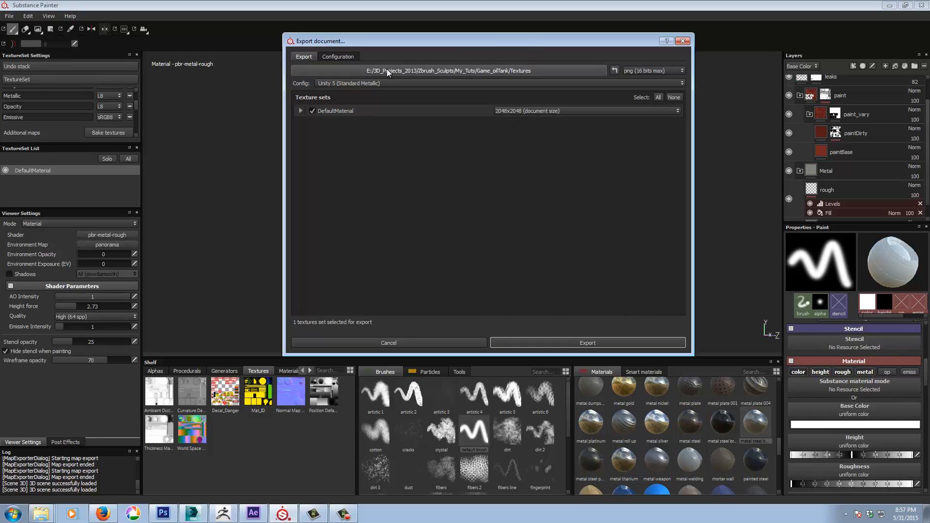
pyautogui.click(661, 68)
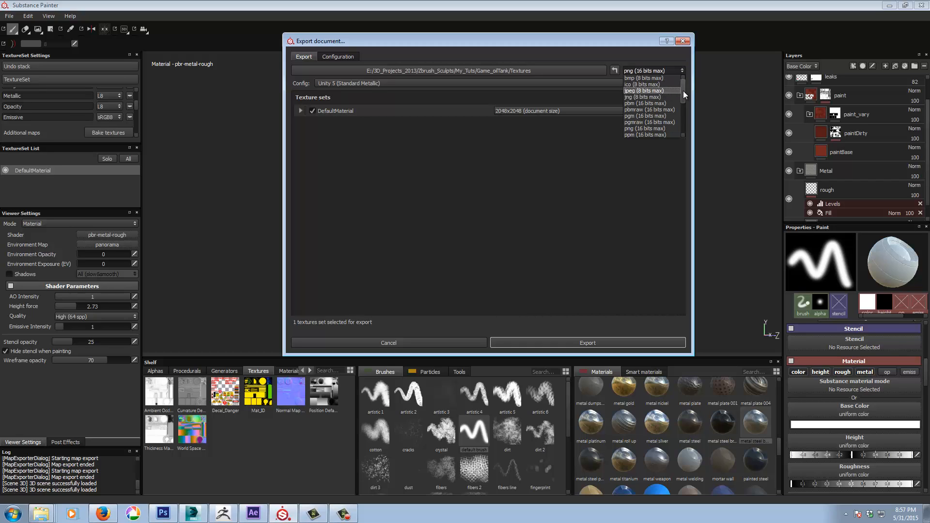
pyautogui.moveTo(683, 91); pyautogui.dragTo(687, 112)
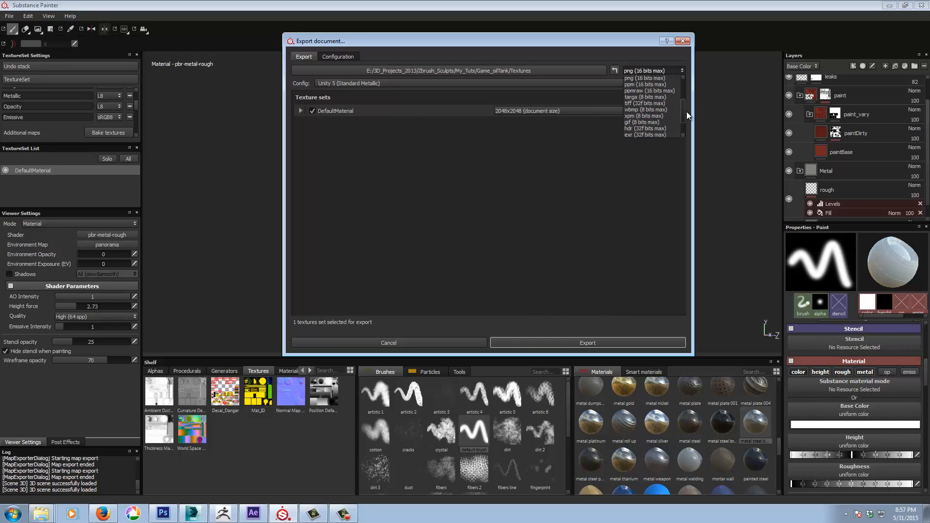
pyautogui.scroll(3, 687, 114)
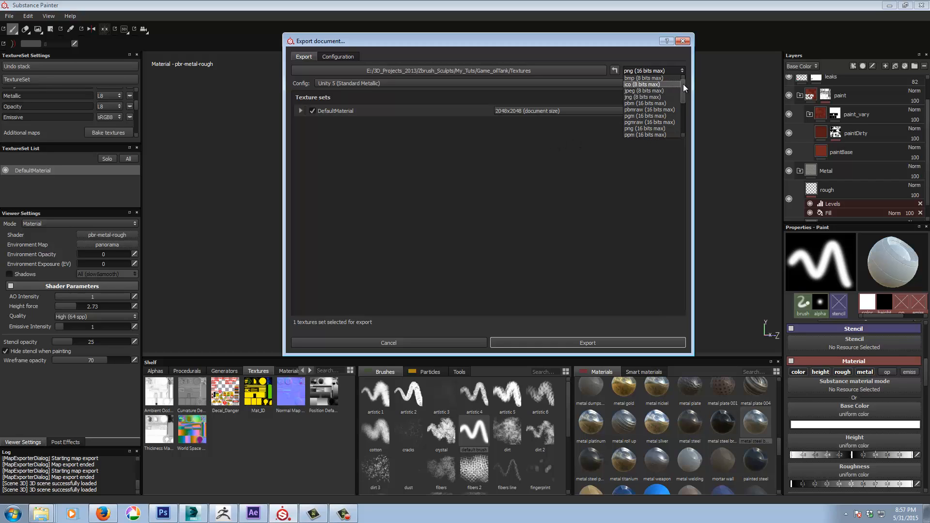
pyautogui.click(588, 167)
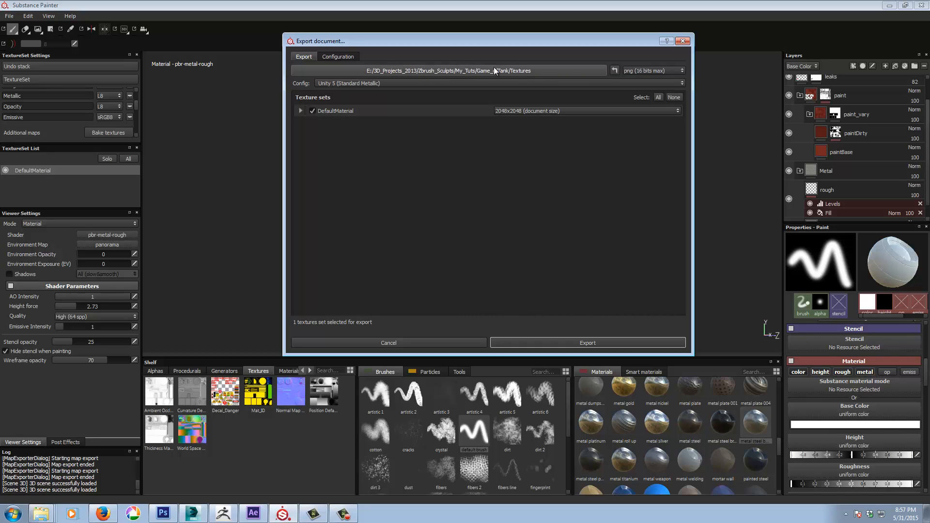
# Step: Review the texture size choices for DefaultMaterial and expand the set to inspect its export maps
pyautogui.click(537, 111)
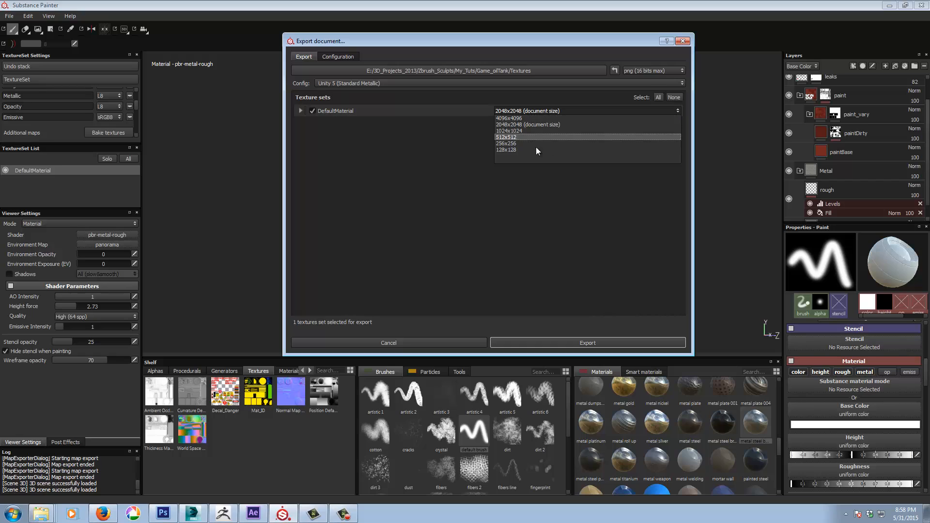
pyautogui.click(534, 109)
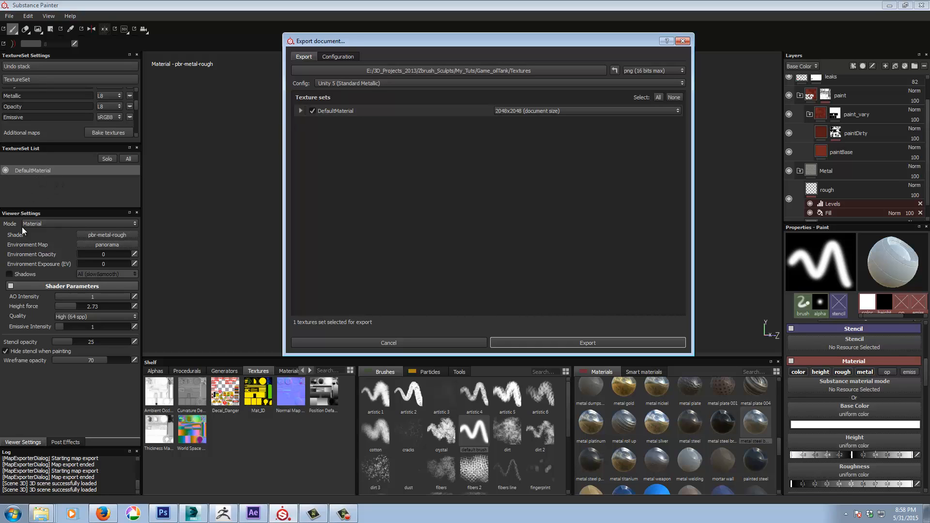
pyautogui.click(301, 112)
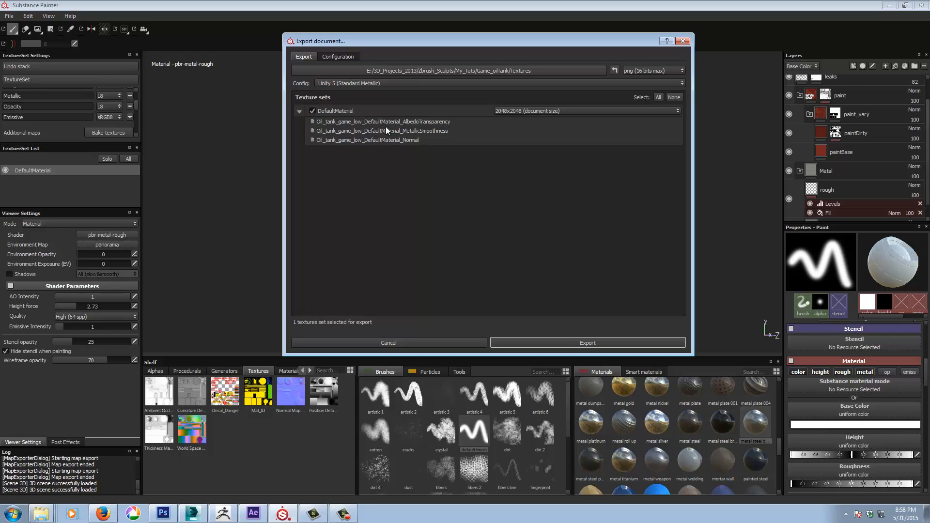
# Step: Recheck the output maps of the Unity 5 (Standard Metallic) preset and the export log, and close the export dialog without exporting
pyautogui.click(347, 58)
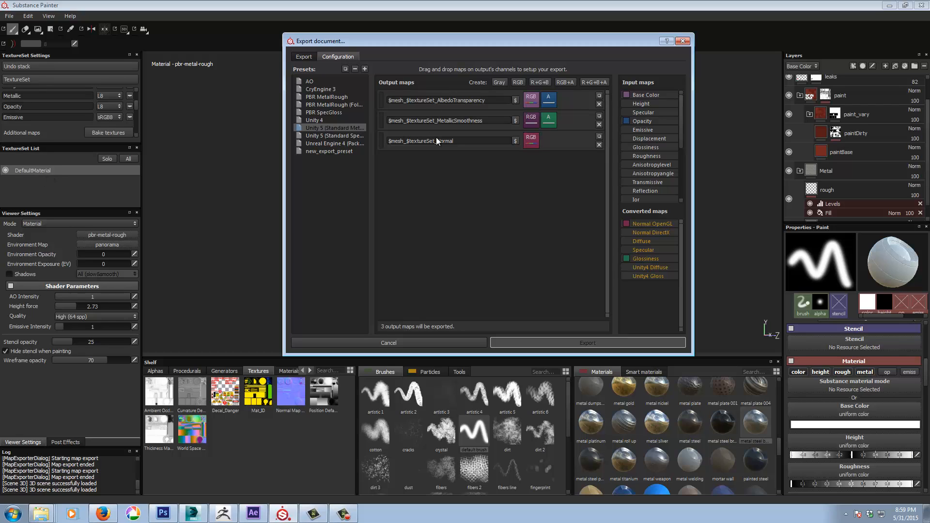
pyautogui.click(302, 57)
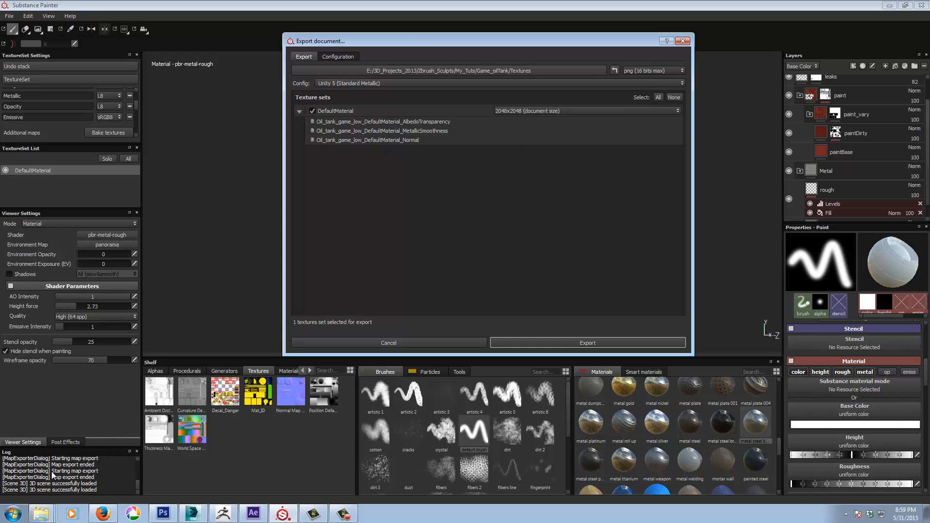
pyautogui.click(137, 483)
pyautogui.click(422, 342)
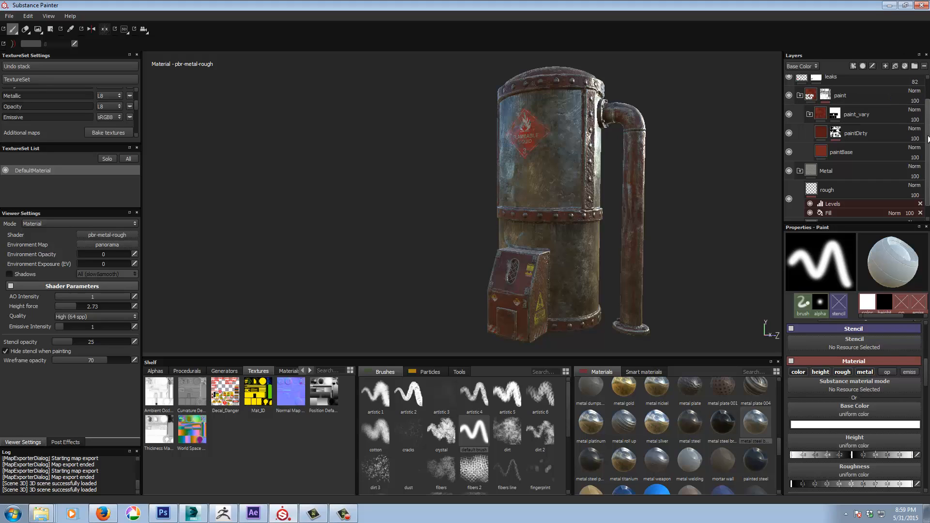
# Step: Add a fill layer at the top of the layer stack and assign the baked Ambient Occlusion map to its base color
pyautogui.scroll(2, 928, 139)
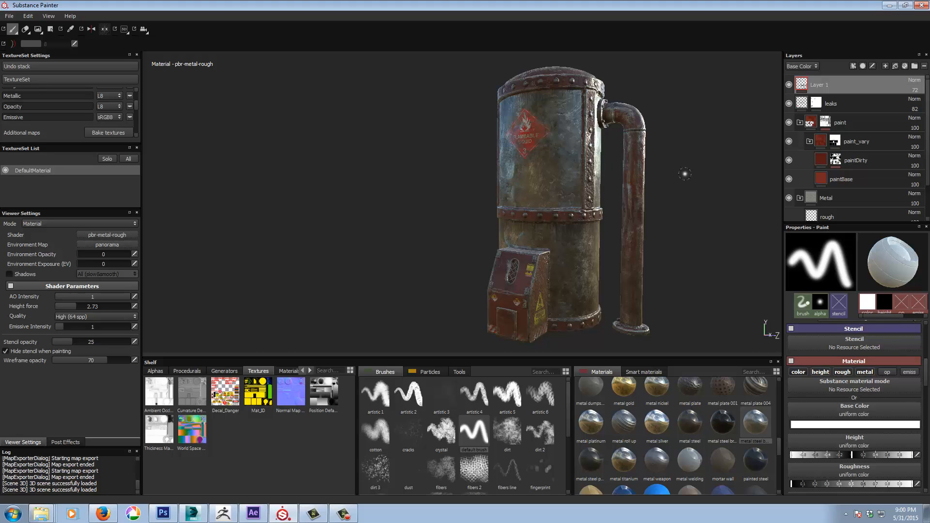
pyautogui.click(894, 66)
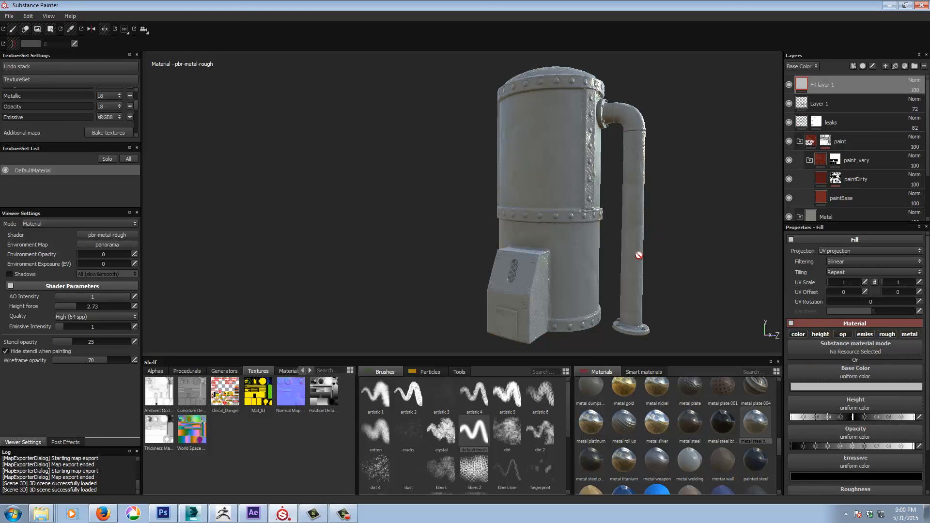
pyautogui.moveTo(155, 388); pyautogui.dragTo(862, 380)
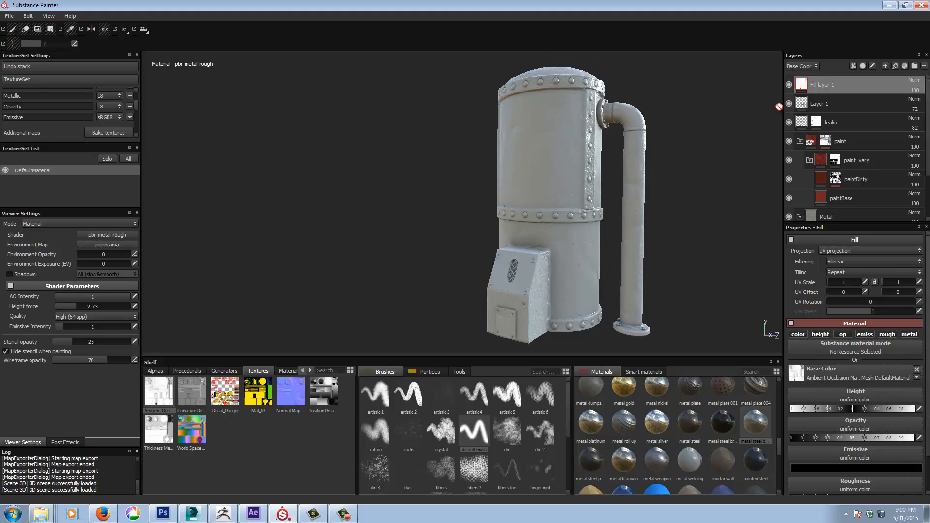
# Step: Try a Levels effect on the fill layer's base color with input black at 0.255 and white at 0.795, and delete the effect
pyautogui.click(853, 65)
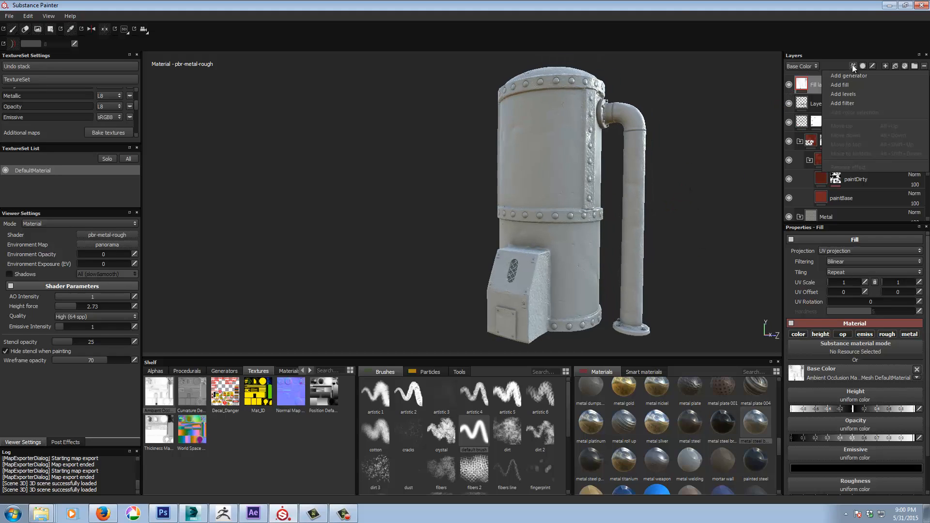
pyautogui.click(852, 94)
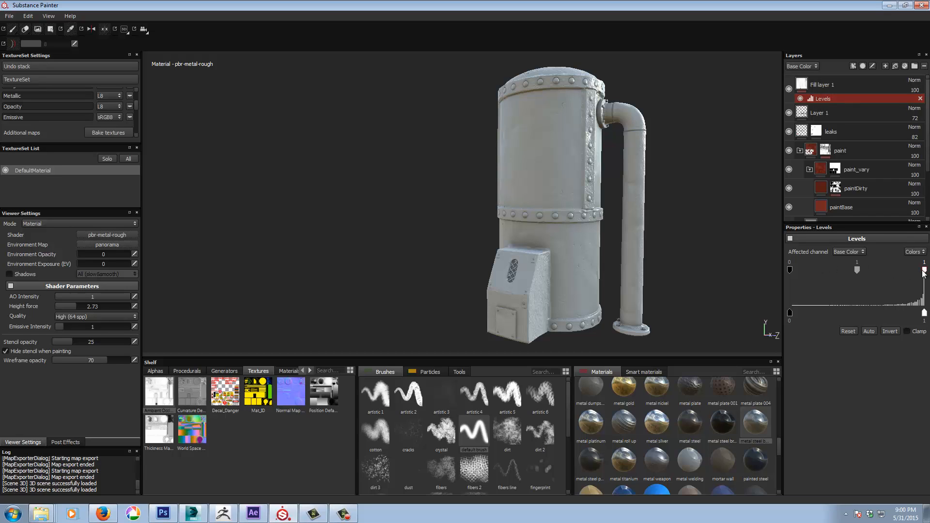
pyautogui.moveTo(924, 270)
pyautogui.mouseDown()
pyautogui.moveTo(899, 271)
pyautogui.moveTo(918, 270)
pyautogui.mouseUp()
pyautogui.moveTo(856, 269)
pyautogui.mouseDown()
pyautogui.moveTo(876, 269)
pyautogui.moveTo(852, 267)
pyautogui.mouseUp()
pyautogui.moveTo(919, 270)
pyautogui.mouseDown()
pyautogui.moveTo(878, 270)
pyautogui.moveTo(896, 270)
pyautogui.mouseUp()
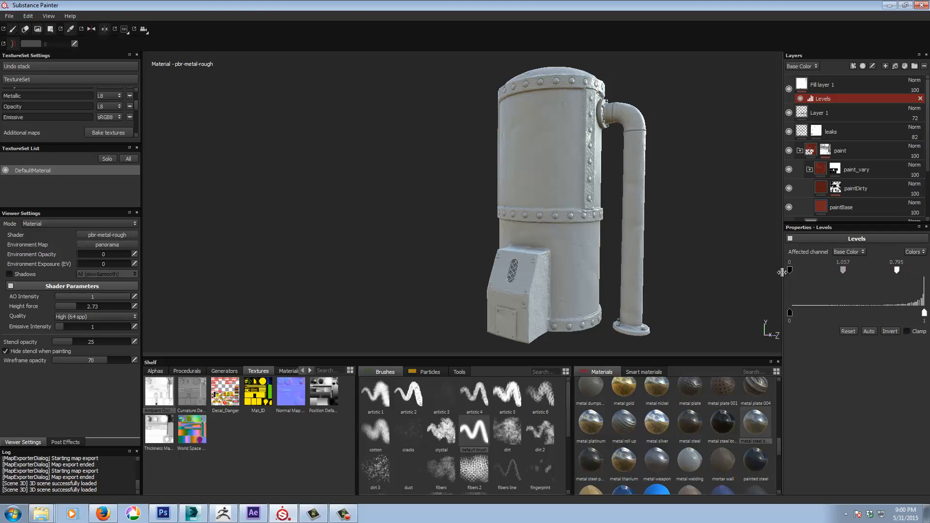
pyautogui.moveTo(792, 269); pyautogui.dragTo(824, 268)
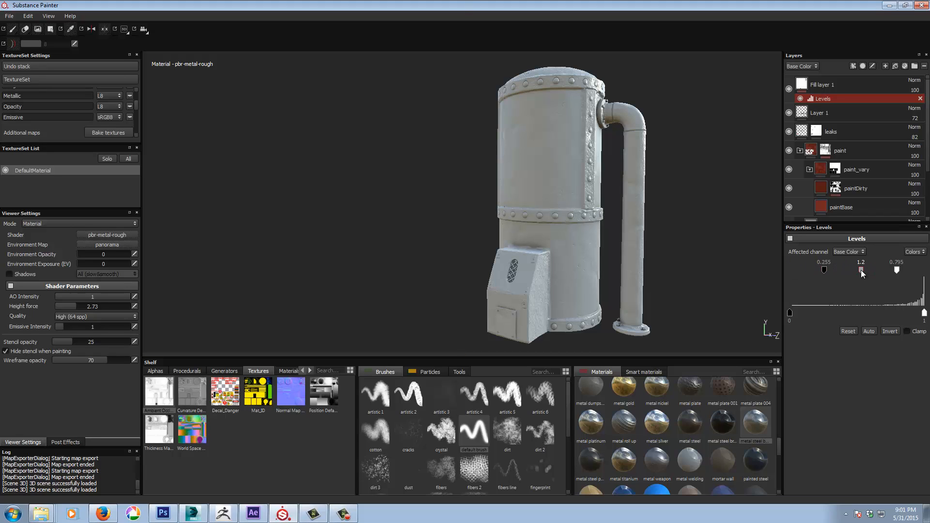
pyautogui.moveTo(859, 270); pyautogui.dragTo(862, 269)
pyautogui.click(920, 99)
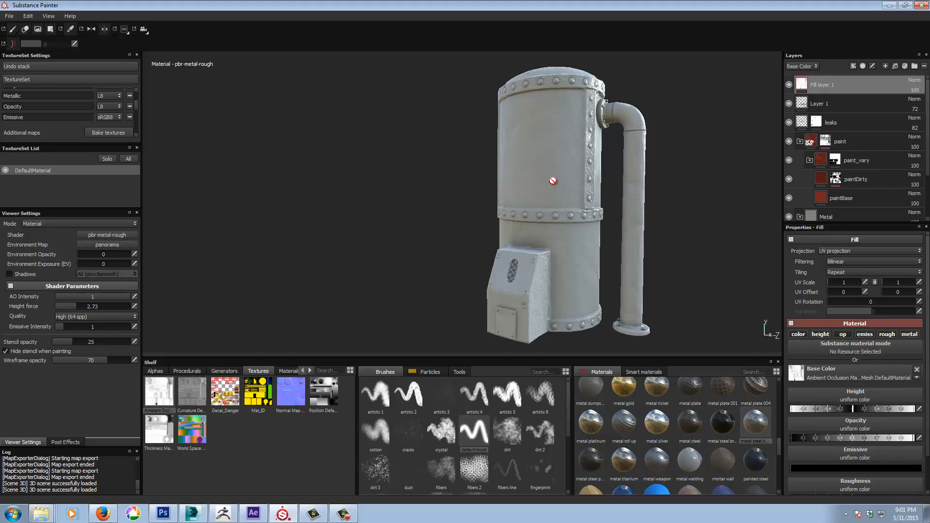
# Step: Open the export of all channels and map Base Color's RGB channels to the RGB slot of the AO preset's $mesh_$textureSet_AO output
pyautogui.click(9, 16)
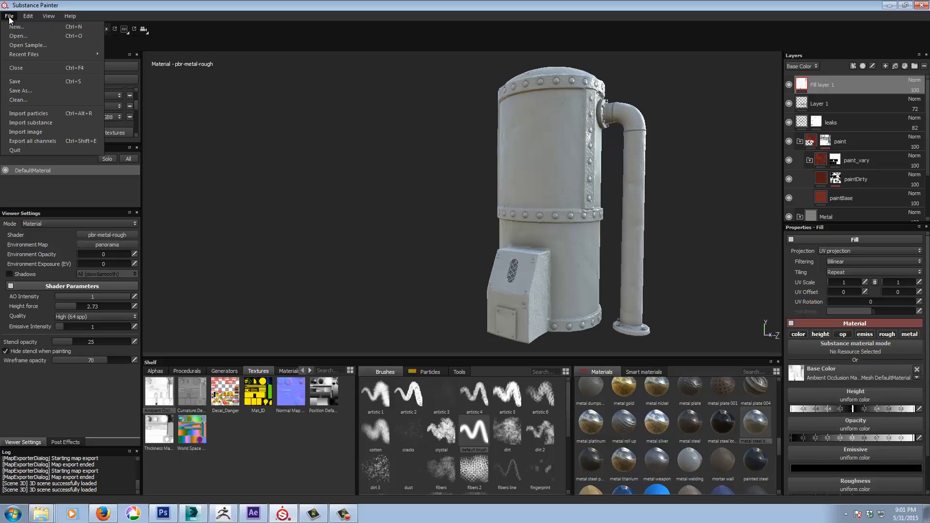
pyautogui.click(33, 142)
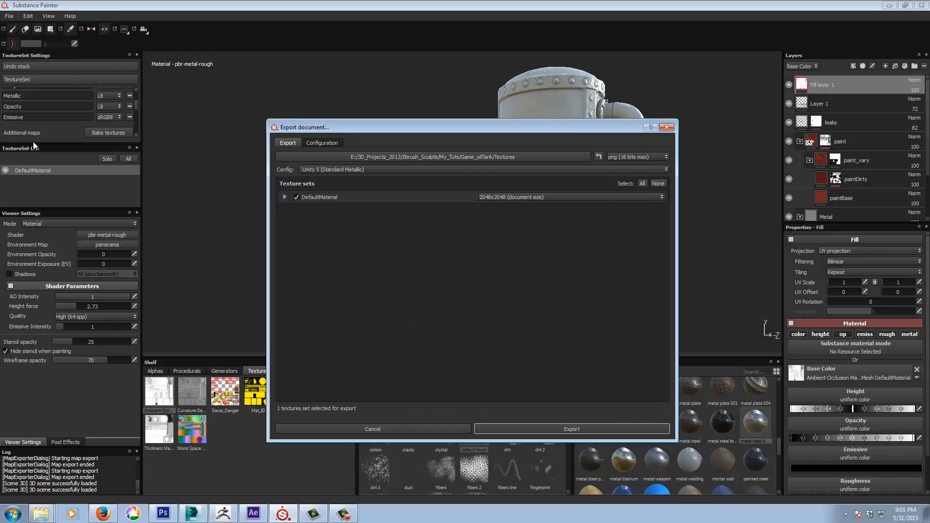
pyautogui.click(322, 143)
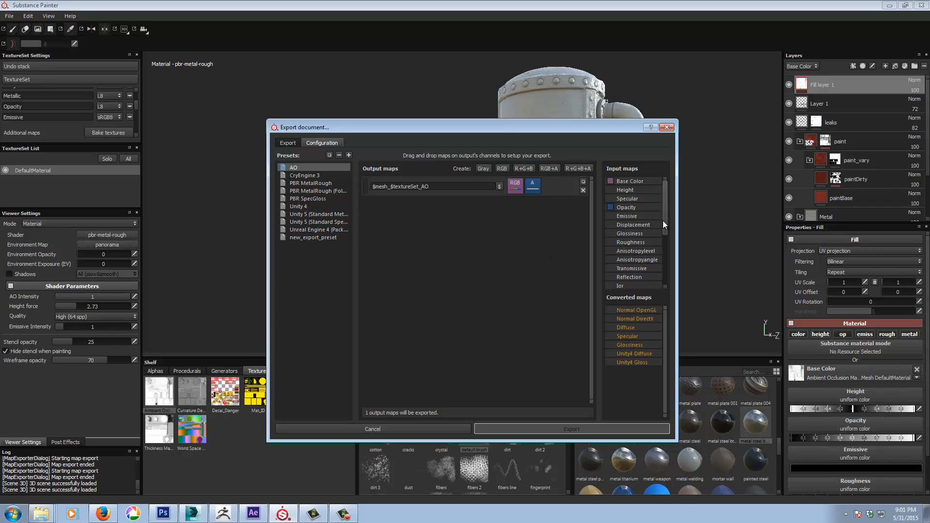
pyautogui.moveTo(630, 182); pyautogui.dragTo(517, 185)
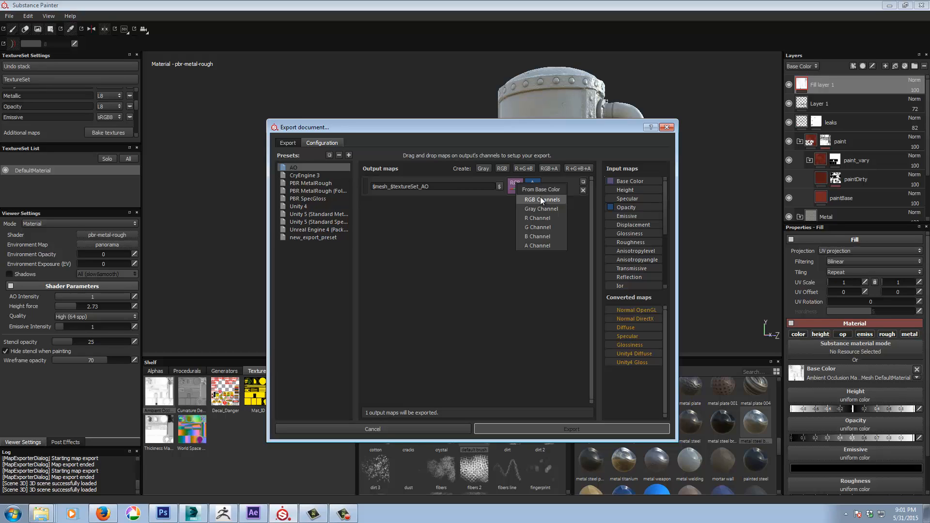
pyautogui.click(541, 199)
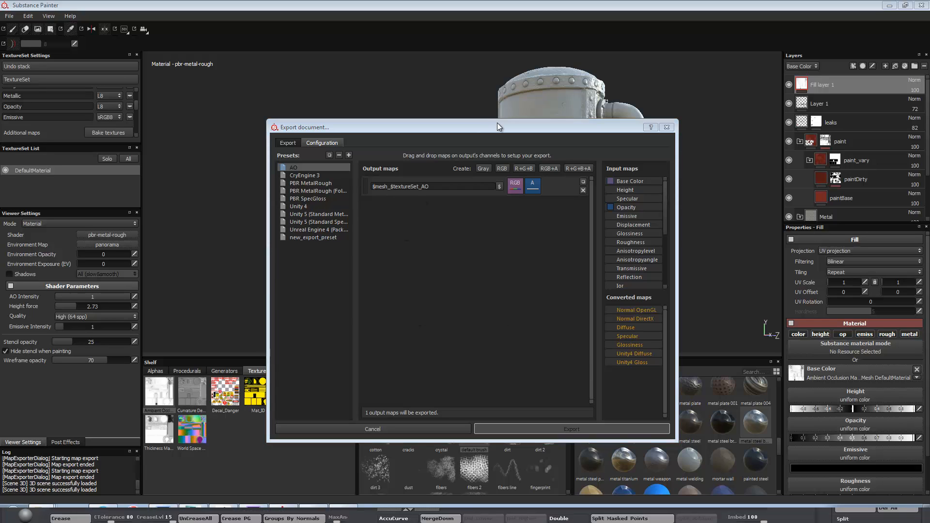
pyautogui.moveTo(497, 125); pyautogui.dragTo(467, 113)
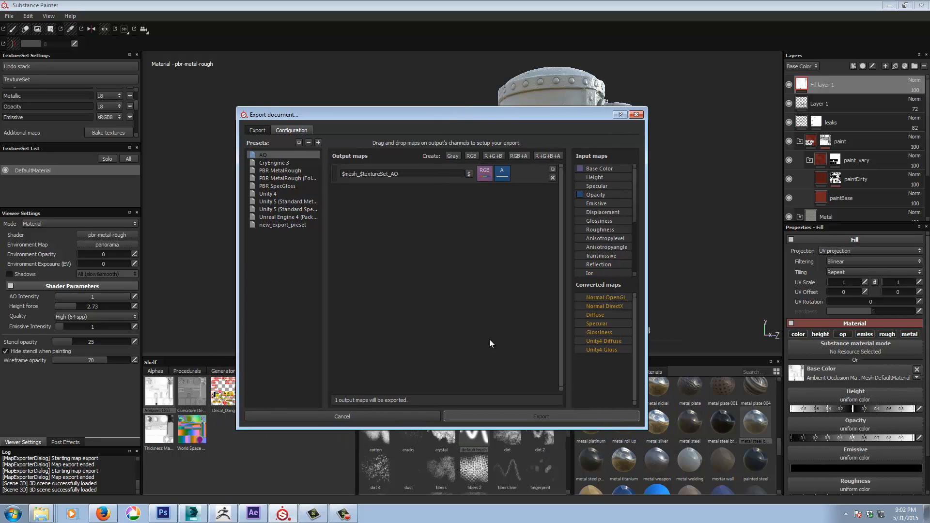
# Step: Choose the AO config and export DefaultMaterial as 16-bit PNG at 2048x2048 into the Textures folder
pyautogui.click(258, 131)
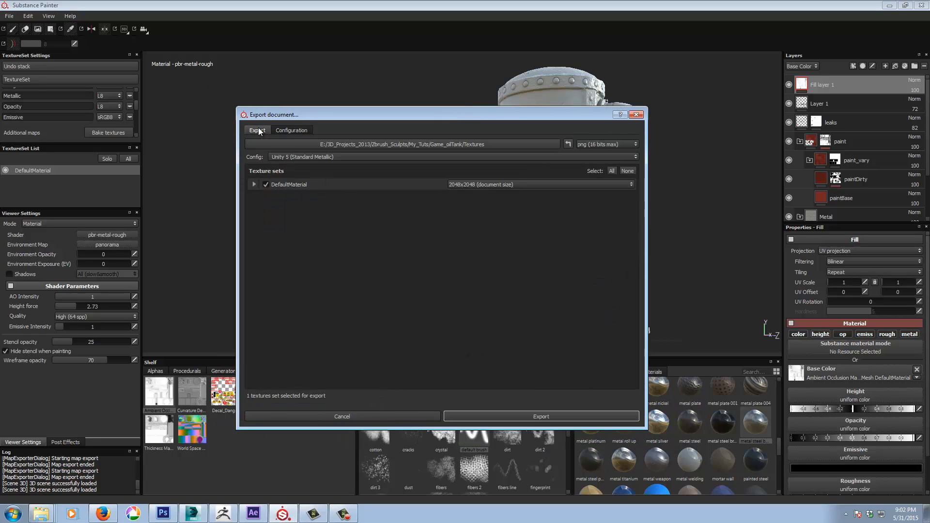
pyautogui.click(321, 158)
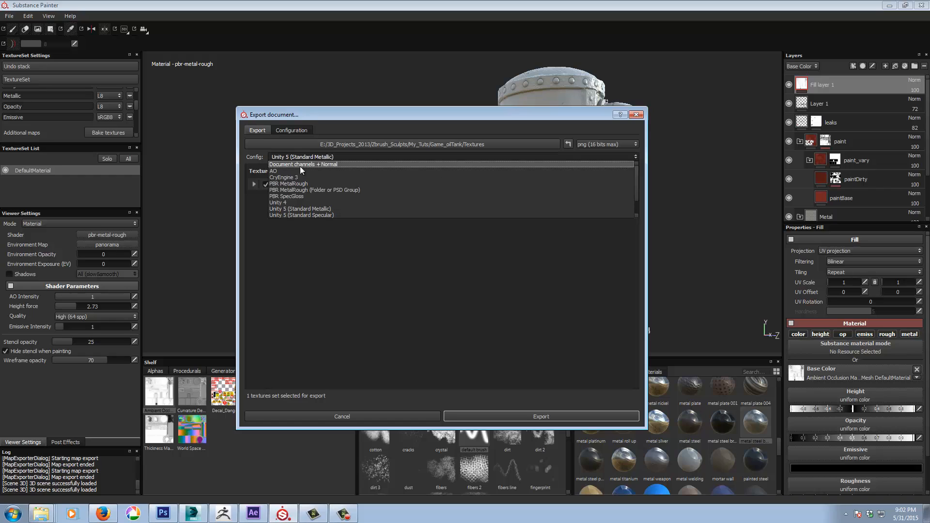
pyautogui.click(296, 171)
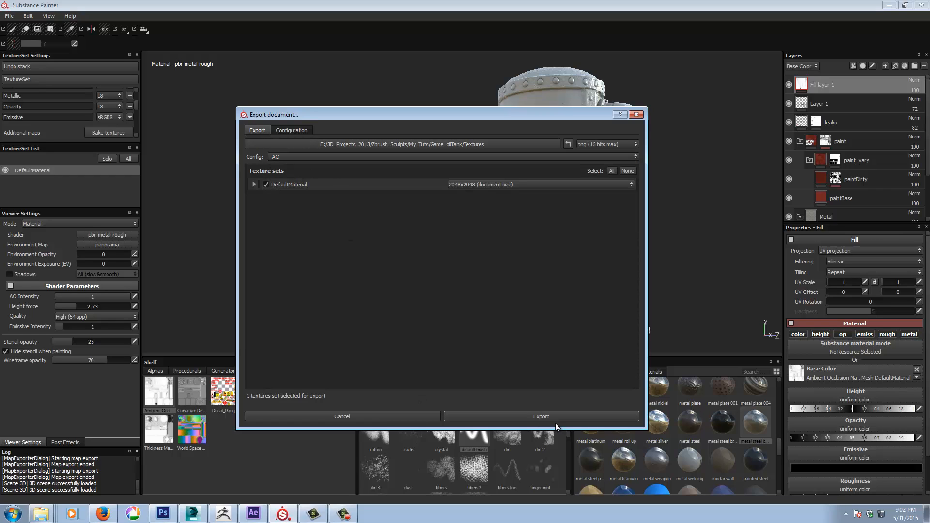
pyautogui.click(525, 417)
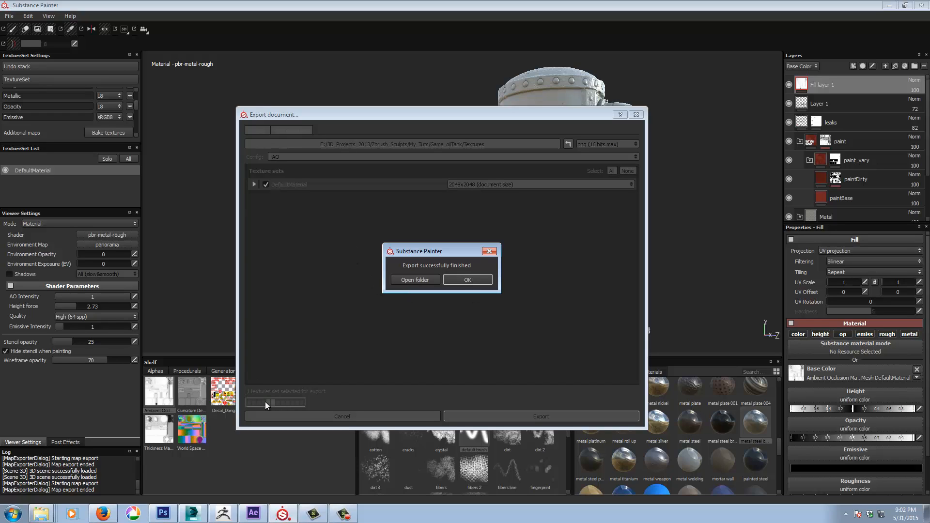
# Step: Open the export folder to check the exported texture files, and return to the textured tank
pyautogui.click(427, 280)
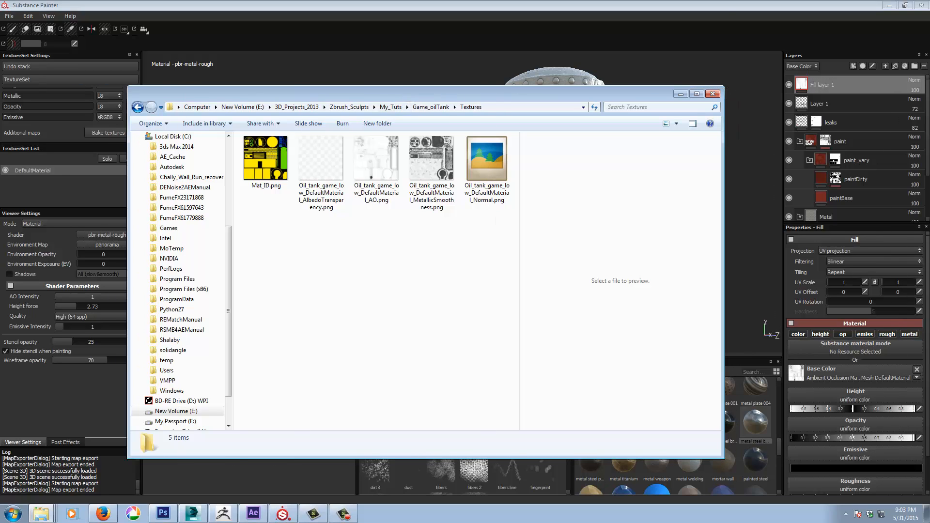
pyautogui.click(680, 94)
pyautogui.click(457, 279)
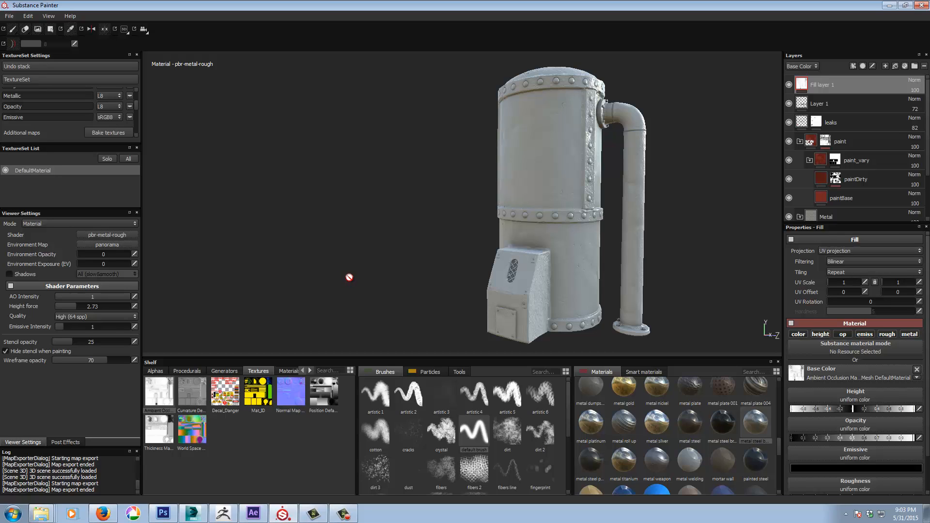
pyautogui.keyDown('alt'); pyautogui.moveTo(425, 235); pyautogui.dragTo(425, 241); pyautogui.keyUp('alt')
pyautogui.keyDown('alt'); pyautogui.moveTo(440, 231); pyautogui.dragTo(373, 241, button='middle'); pyautogui.keyUp('alt')
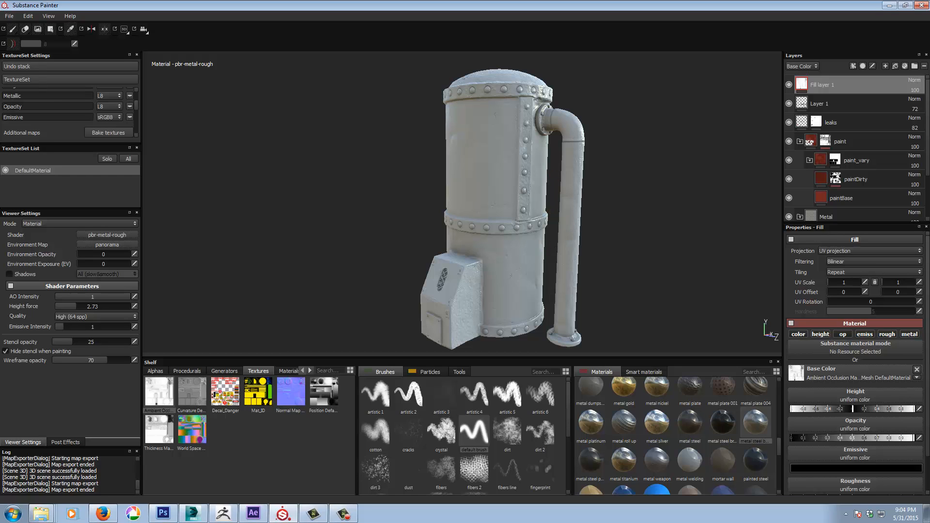
# Step: Switch to 3ds Max and select the Oil_Tank_low mesh for modification
pyautogui.hotkey('alt', 'Tab')
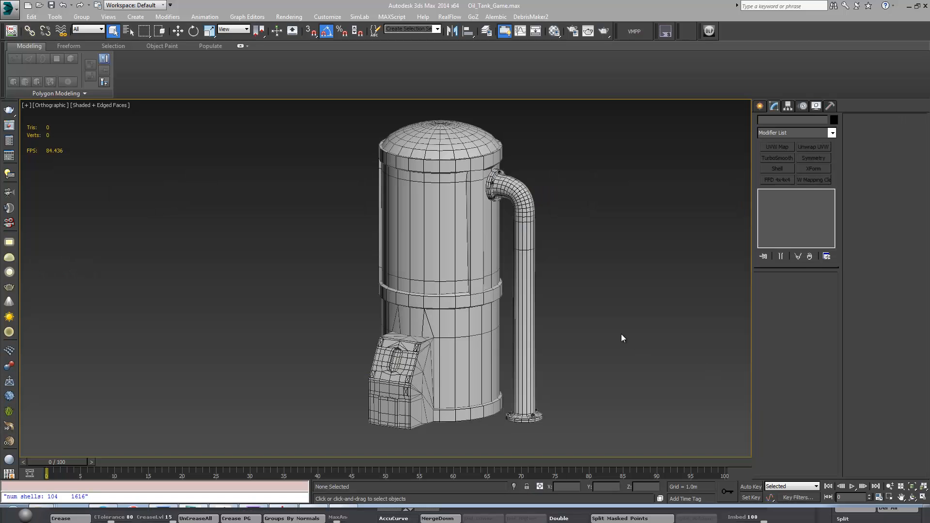
pyautogui.moveTo(622, 334)
pyautogui.mouseDown(button='middle')
pyautogui.moveTo(588, 332)
pyautogui.moveTo(606, 334)
pyautogui.mouseUp(button='middle')
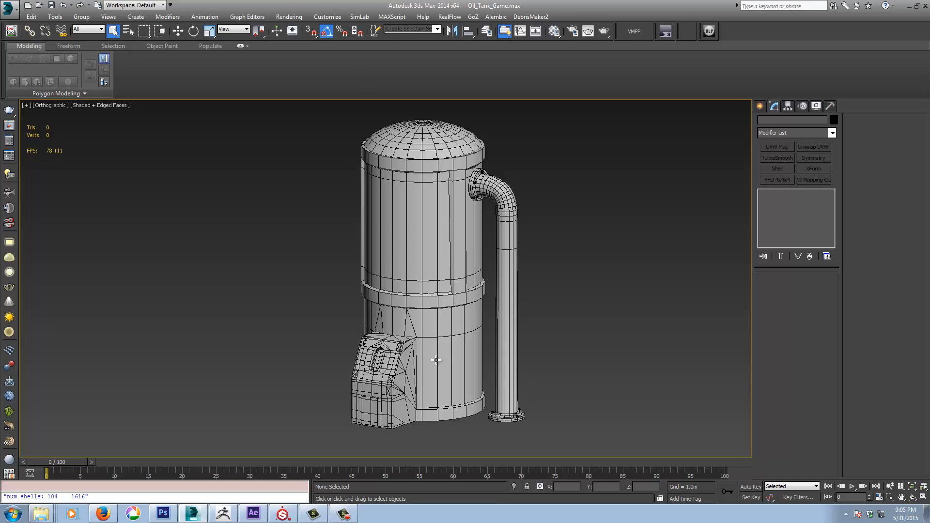
pyautogui.click(761, 107)
pyautogui.click(432, 198)
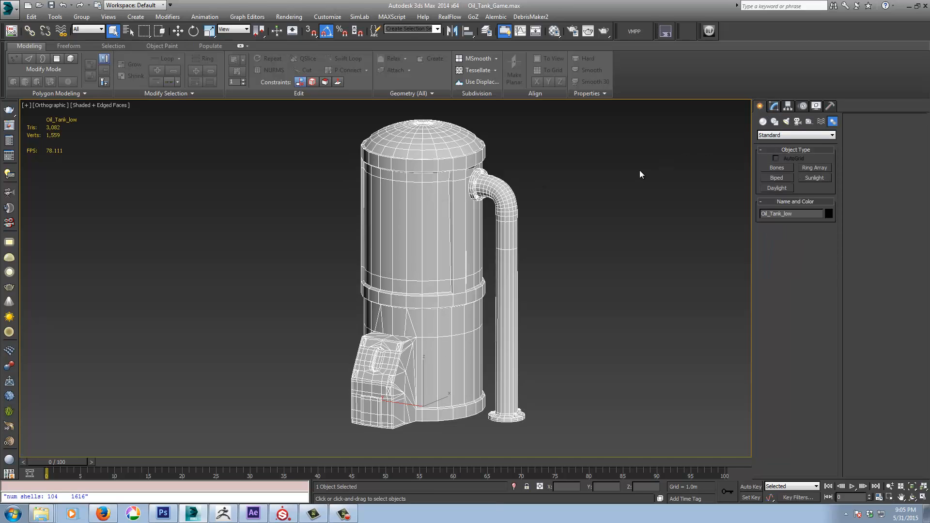
pyautogui.click(775, 106)
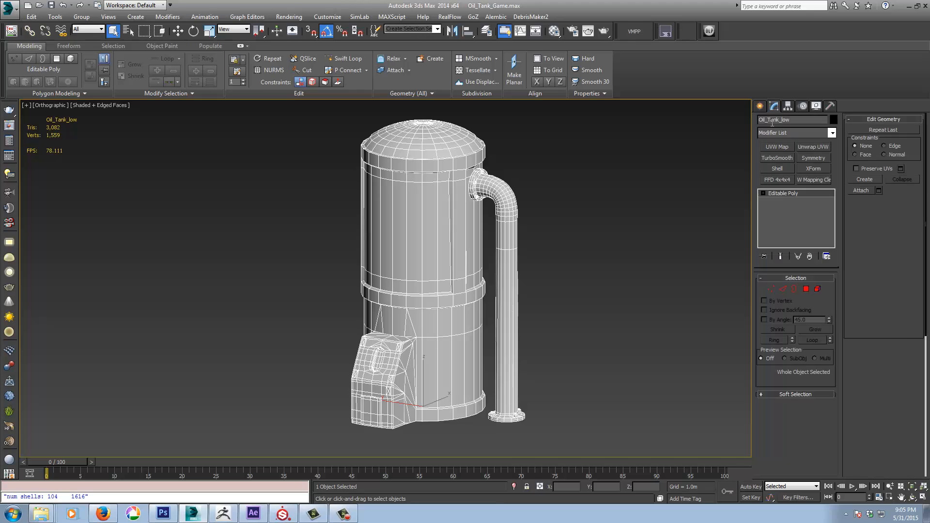
# Step: Select all polygons of the box attached to the lower side of the tank
pyautogui.click(806, 289)
pyautogui.scroll(8, 484, 319)
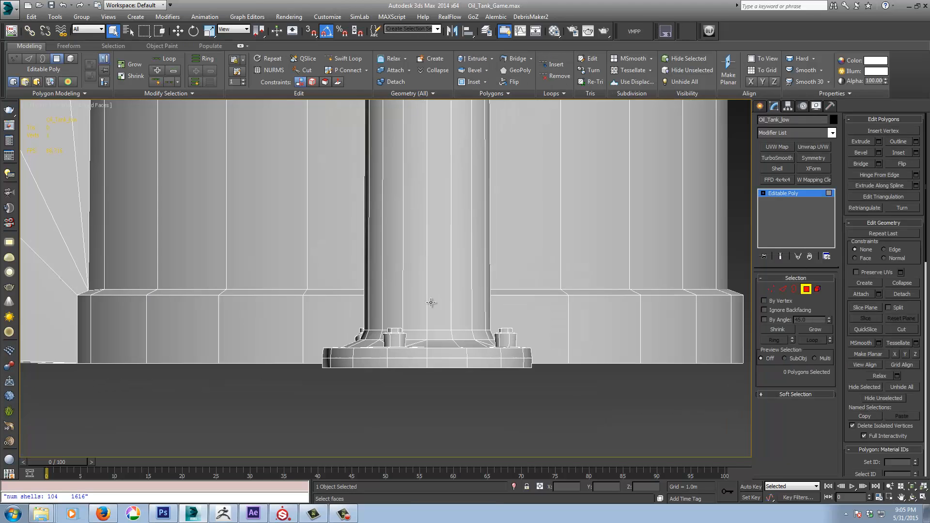
pyautogui.scroll(-8, 431, 303)
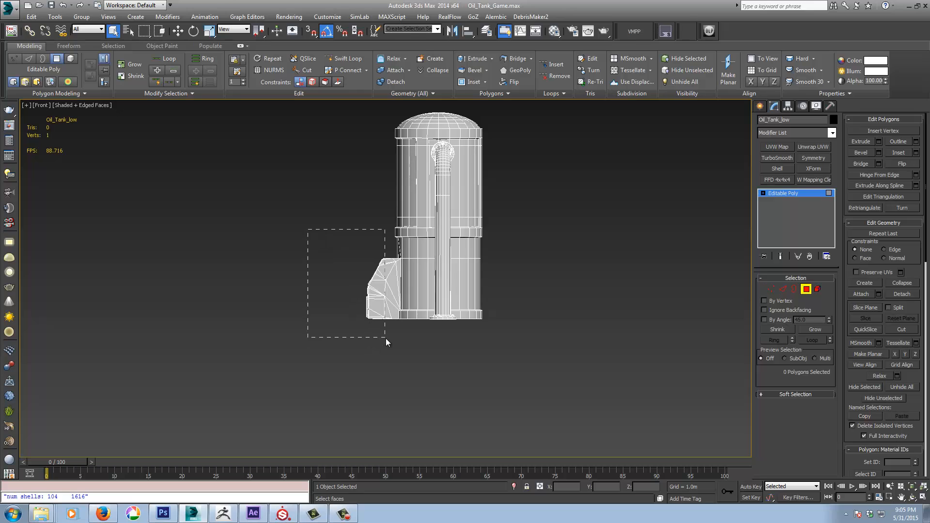
pyautogui.moveTo(386, 338); pyautogui.dragTo(393, 334)
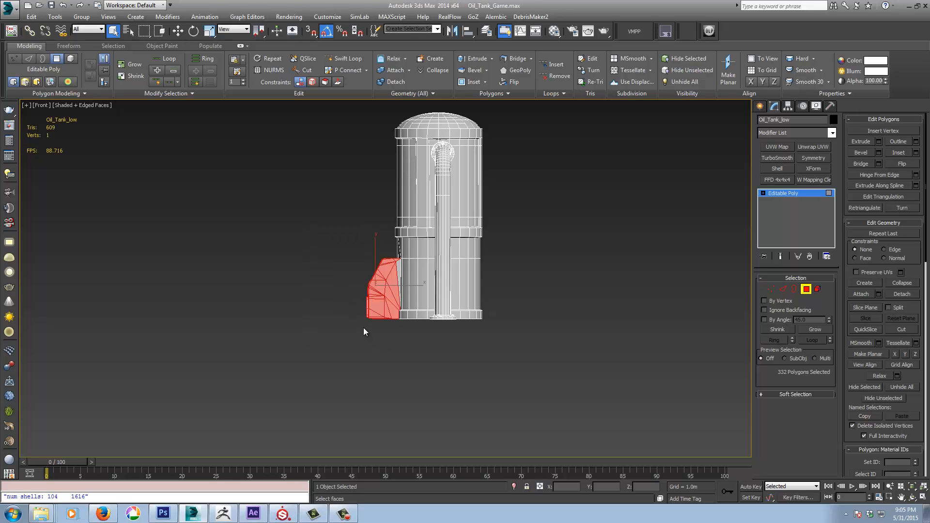
pyautogui.scroll(3, 363, 327)
pyautogui.scroll(-5, 347, 266)
# Step: Select the center vertex of the tank's domed top and convert it to a selection of the surrounding polygons
pyautogui.keyDown('alt'); pyautogui.moveTo(347, 266); pyautogui.dragTo(585, 261, button='middle'); pyautogui.keyUp('alt')
pyautogui.scroll(4, 428, 260)
pyautogui.click(775, 286)
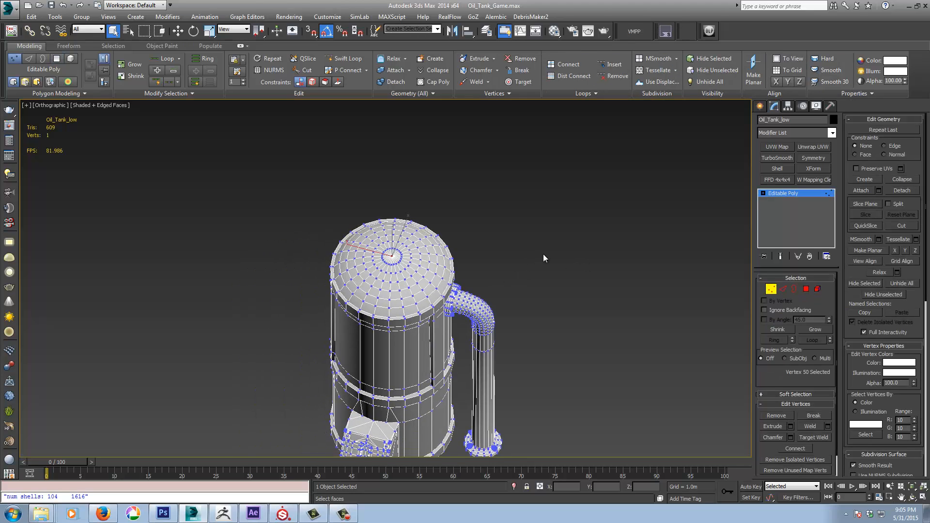
pyautogui.scroll(3, 543, 254)
pyautogui.moveTo(495, 287); pyautogui.dragTo(568, 213, button='middle')
pyautogui.scroll(-3, 627, 235)
pyautogui.click(806, 289)
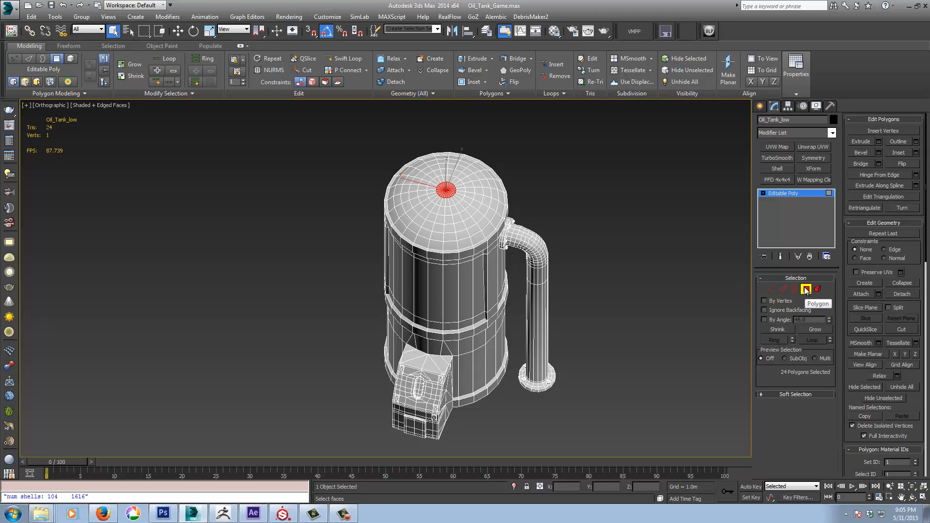
# Step: Grow the polygon selection outward from the dome's center until it covers the whole domed top
pyautogui.click(807, 330)
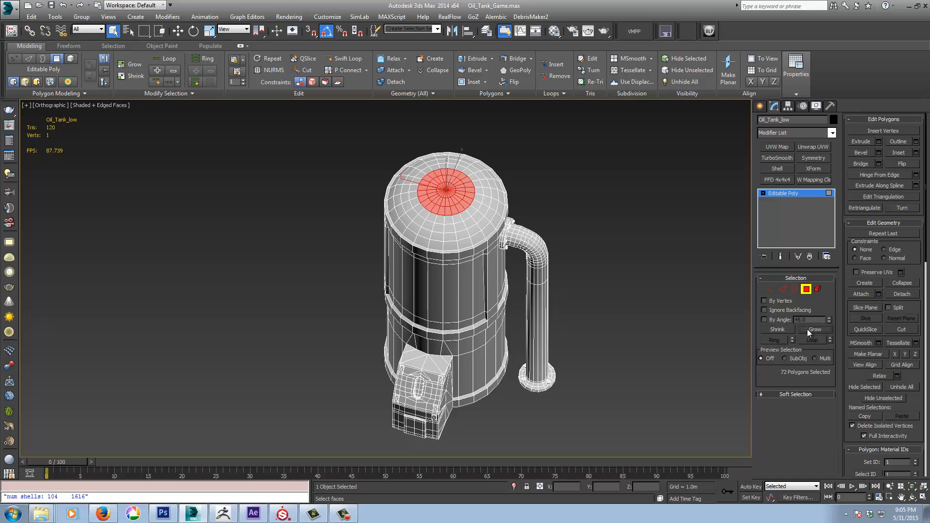
pyautogui.click(807, 329)
pyautogui.click(807, 329)
pyautogui.click(807, 329)
pyautogui.click(808, 330)
pyautogui.click(807, 329)
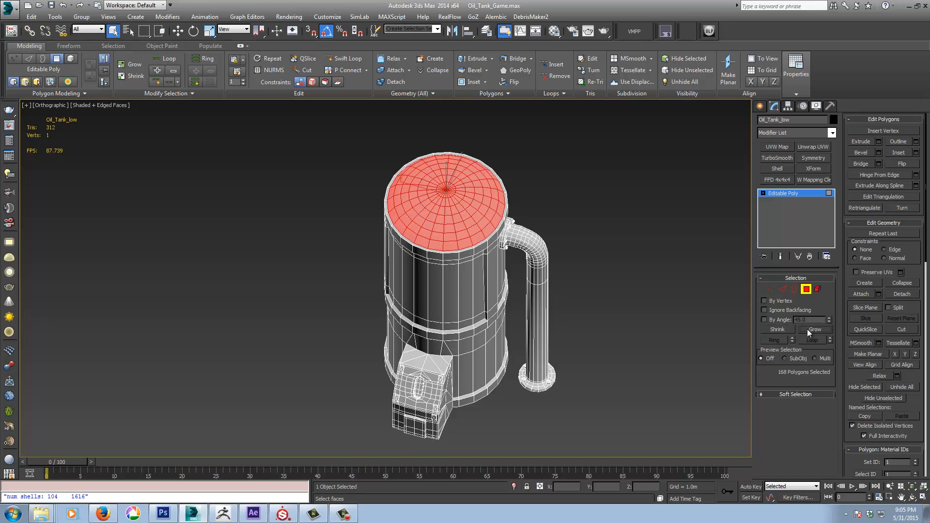
# Step: Grow the dome selection by one more row and add the full vertical rim band directly beneath it
pyautogui.click(807, 330)
pyautogui.scroll(5, 673, 246)
pyautogui.moveTo(646, 246); pyautogui.dragTo(746, 320, button='middle')
pyautogui.keyDown('ctrl'); pyautogui.click(416, 253); pyautogui.keyUp('ctrl')
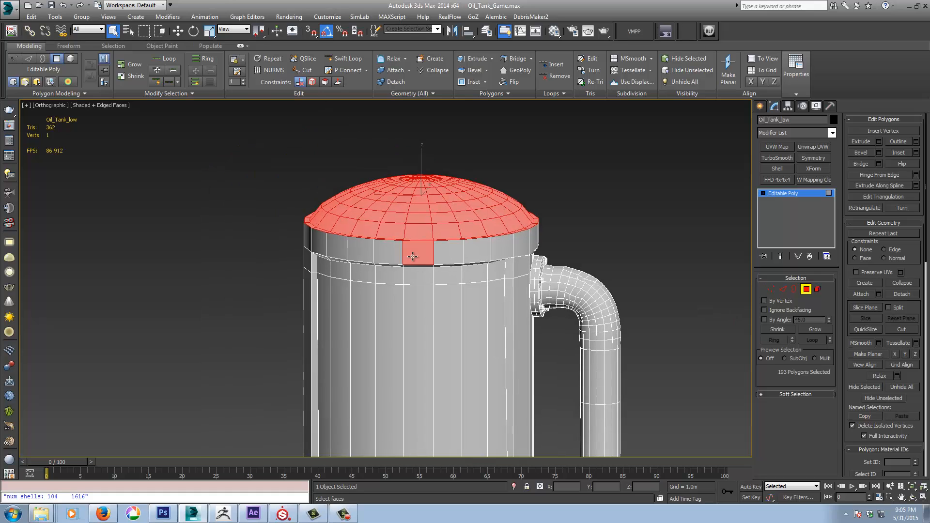
pyautogui.keyDown('shift'); pyautogui.click(388, 254); pyautogui.keyUp('shift')
# Step: Add the complete ring of polygons around the tank's base to the current selection
pyautogui.moveTo(630, 319); pyautogui.dragTo(621, 238, button='middle')
pyautogui.scroll(-4, 618, 271)
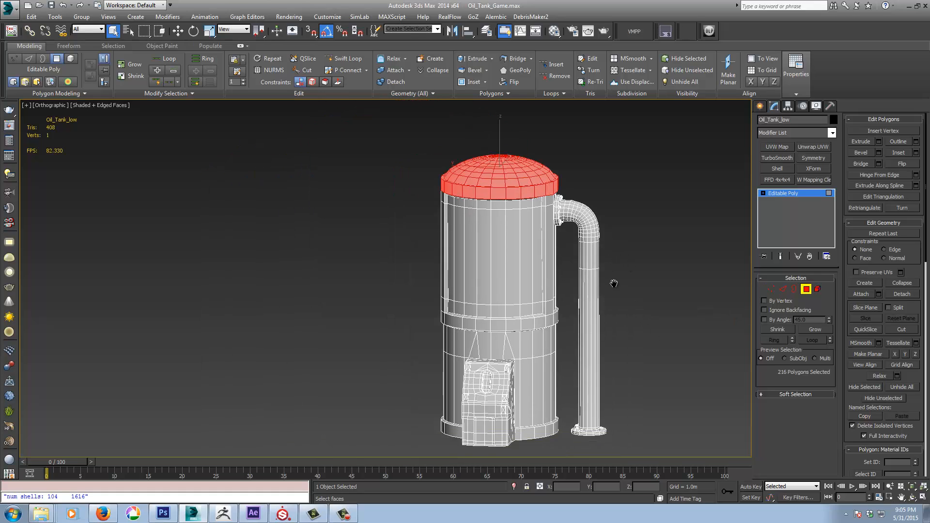
pyautogui.moveTo(613, 283); pyautogui.dragTo(573, 248, button='middle')
pyautogui.keyDown('ctrl'); pyautogui.click(463, 290); pyautogui.keyUp('ctrl')
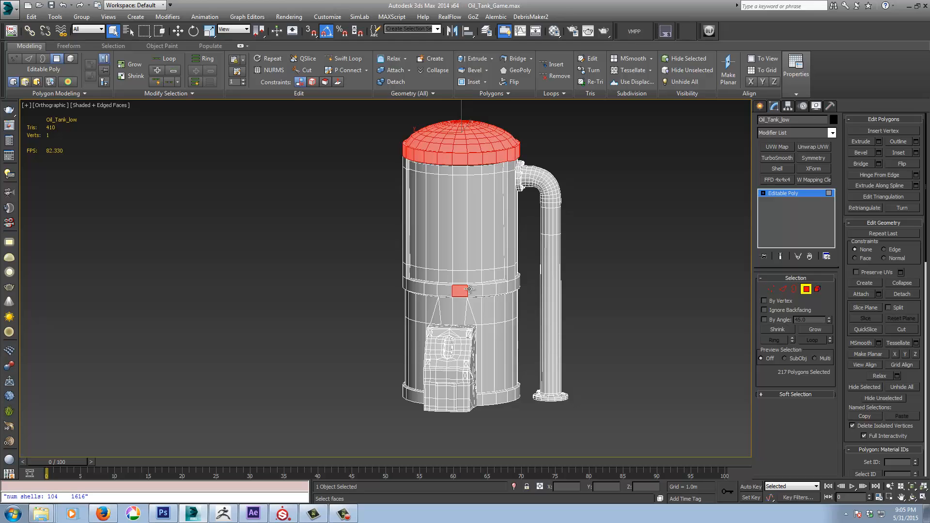
pyautogui.hotkey('ctrl', 'z')
pyautogui.moveTo(478, 297); pyautogui.dragTo(468, 205, button='middle')
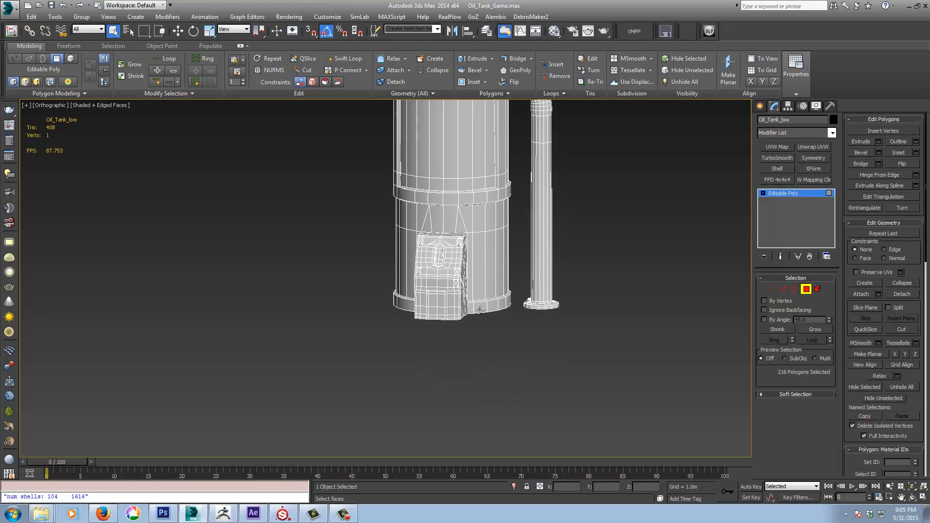
pyautogui.keyDown('ctrl'); pyautogui.click(479, 308); pyautogui.keyUp('ctrl')
pyautogui.keyDown('shift'); pyautogui.click(494, 307); pyautogui.keyUp('shift')
pyautogui.keyDown('alt'); pyautogui.moveTo(528, 328); pyautogui.dragTo(458, 327, button='middle'); pyautogui.keyUp('alt')
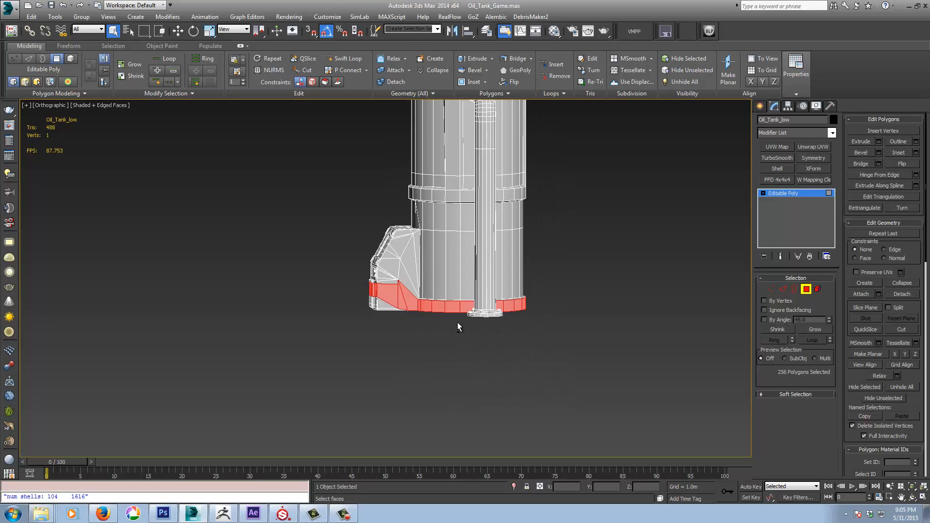
# Step: Add all polygons of the box on the tank's lower side to the selection from the front view
pyautogui.press('f')
pyautogui.scroll(-5, 436, 310)
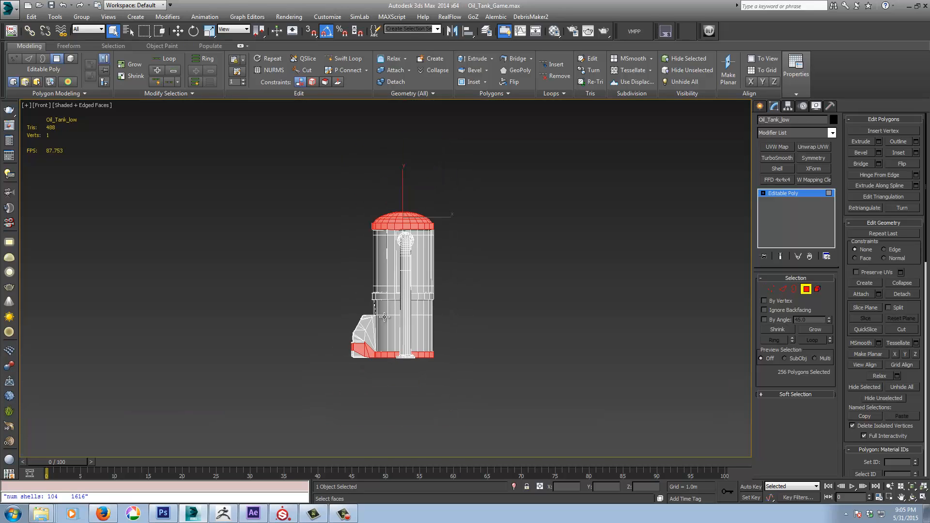
pyautogui.scroll(5, 370, 304)
pyautogui.keyDown('ctrl'); pyautogui.moveTo(208, 176); pyautogui.dragTo(350, 422); pyautogui.keyUp('ctrl')
pyautogui.moveTo(395, 365); pyautogui.dragTo(425, 388, button='middle')
pyautogui.keyDown('ctrl'); pyautogui.click(393, 275); pyautogui.keyUp('ctrl')
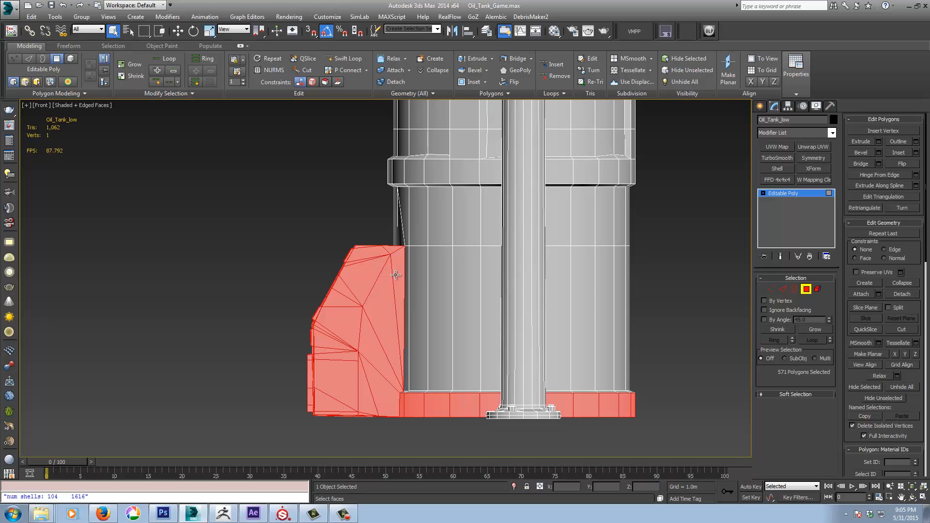
# Step: Add the remaining unselected narrow polygons where the far side of the box meets the tank wall
pyautogui.keyDown('alt'); pyautogui.moveTo(392, 276); pyautogui.dragTo(458, 291, button='middle'); pyautogui.keyUp('alt')
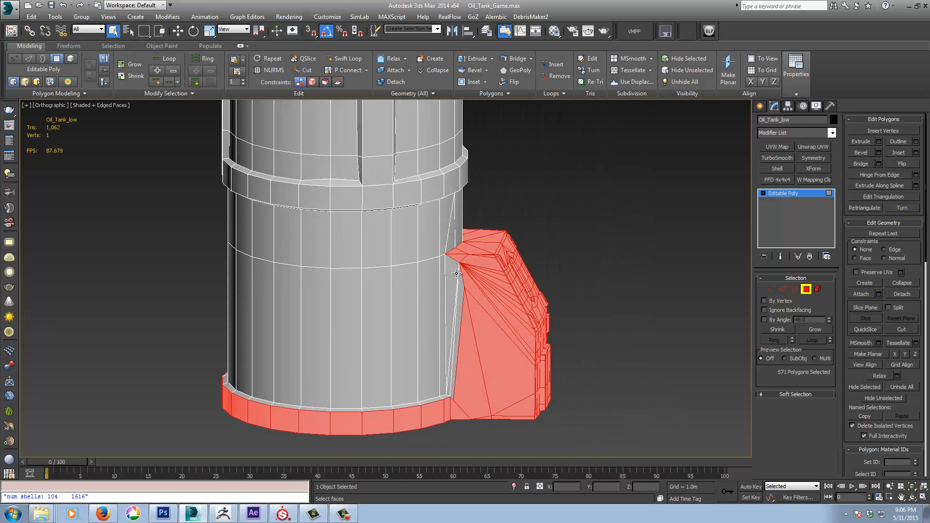
pyautogui.keyDown('ctrl'); pyautogui.click(456, 286); pyautogui.keyUp('ctrl')
pyautogui.keyDown('ctrl'); pyautogui.click(458, 286); pyautogui.keyUp('ctrl')
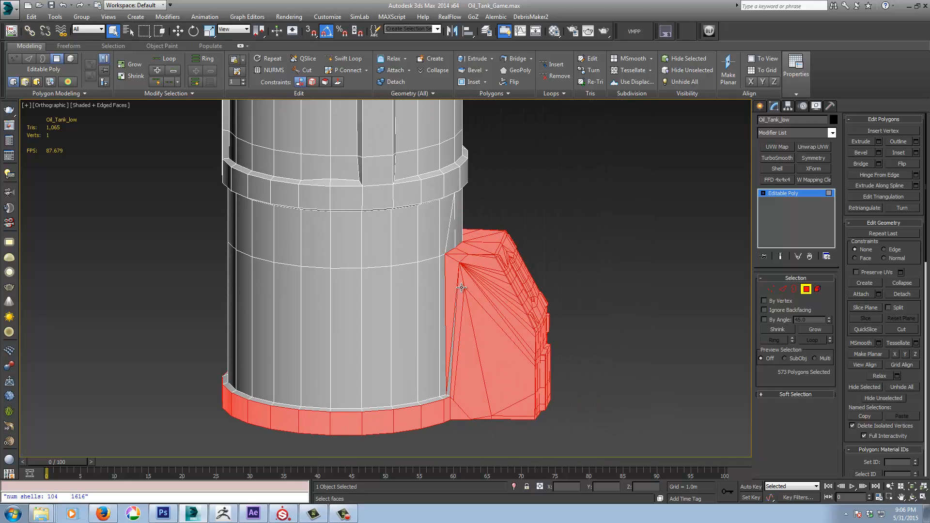
pyautogui.keyDown('ctrl'); pyautogui.click(449, 384); pyautogui.keyUp('ctrl')
# Step: Detach the selected dome, base ring and box polygons as a clone in a separate object
pyautogui.scroll(-8, 626, 354)
pyautogui.keyDown('alt'); pyautogui.moveTo(580, 368); pyautogui.dragTo(515, 351, button='middle'); pyautogui.keyUp('alt')
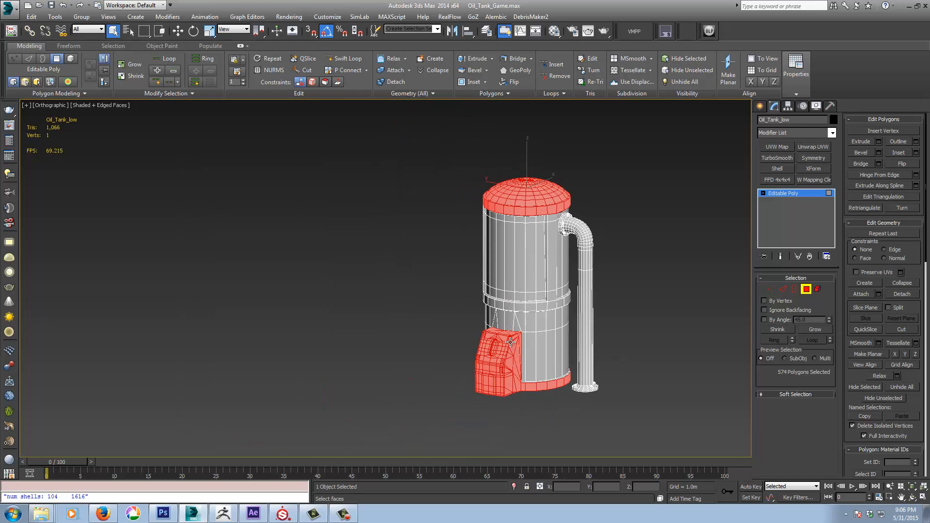
pyautogui.moveTo(471, 237); pyautogui.dragTo(399, 247, button='middle')
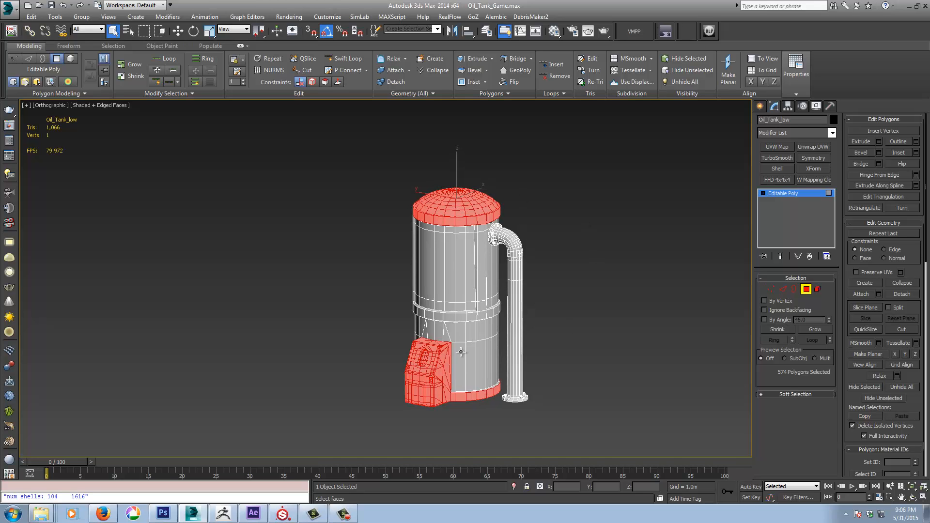
pyautogui.keyDown('alt'); pyautogui.moveTo(555, 383); pyautogui.dragTo(580, 376, button='middle'); pyautogui.keyUp('alt')
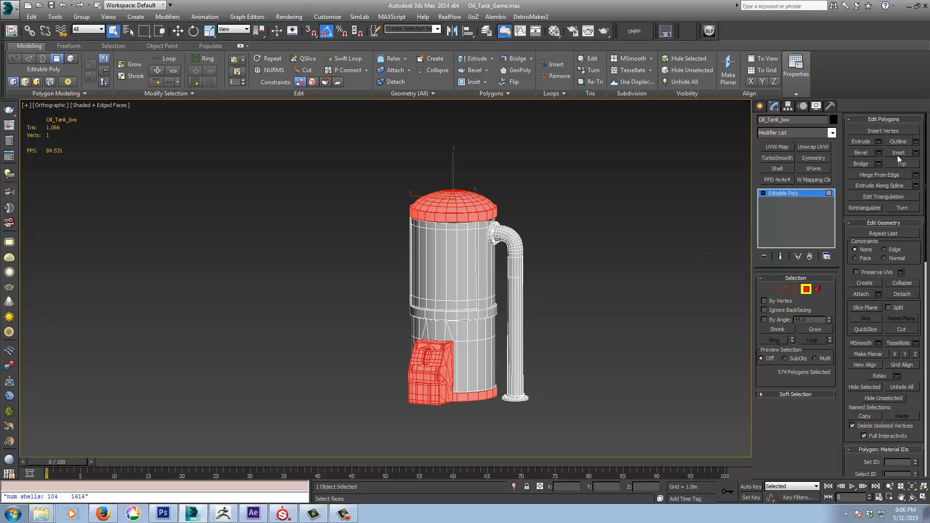
pyautogui.click(905, 294)
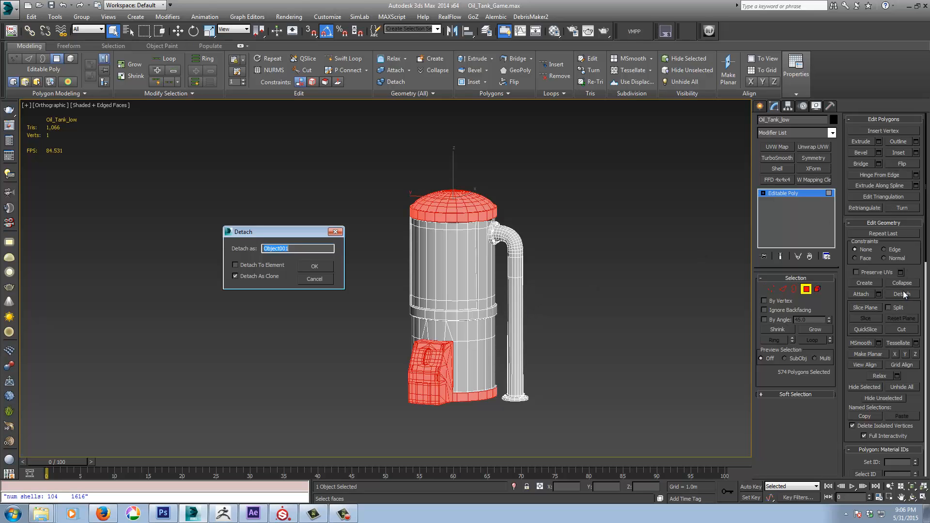
pyautogui.click(315, 267)
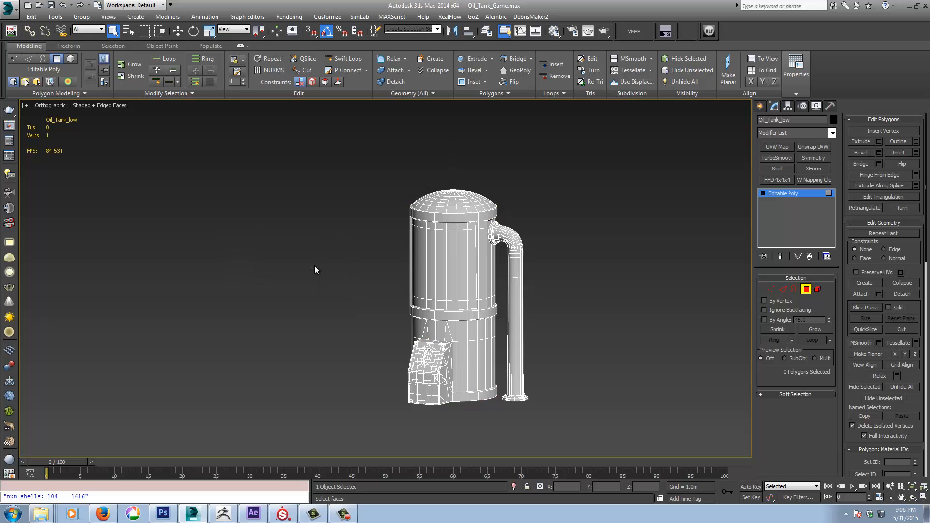
# Step: Leave polygon editing, select the detached clone and isolate it, framing the box and base ring
pyautogui.click(797, 192)
pyautogui.moveTo(530, 333); pyautogui.dragTo(526, 315, button='middle')
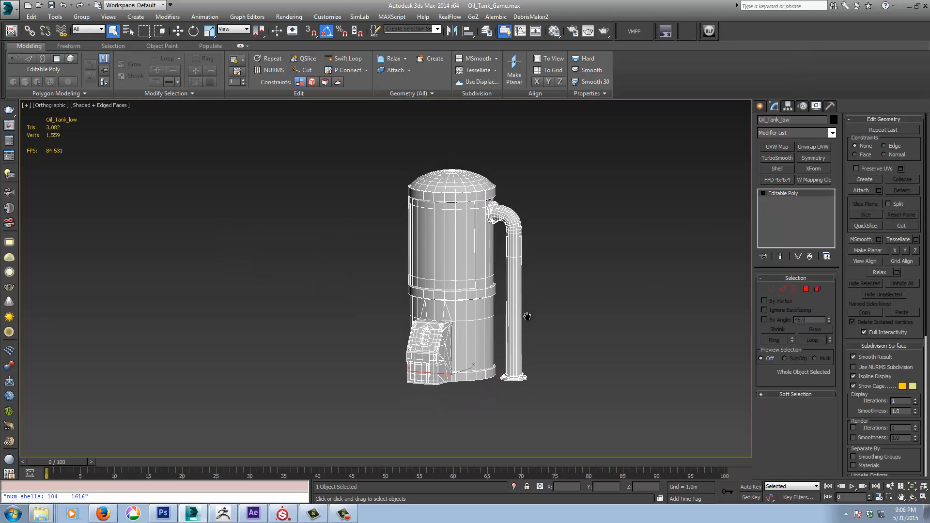
pyautogui.click(468, 202)
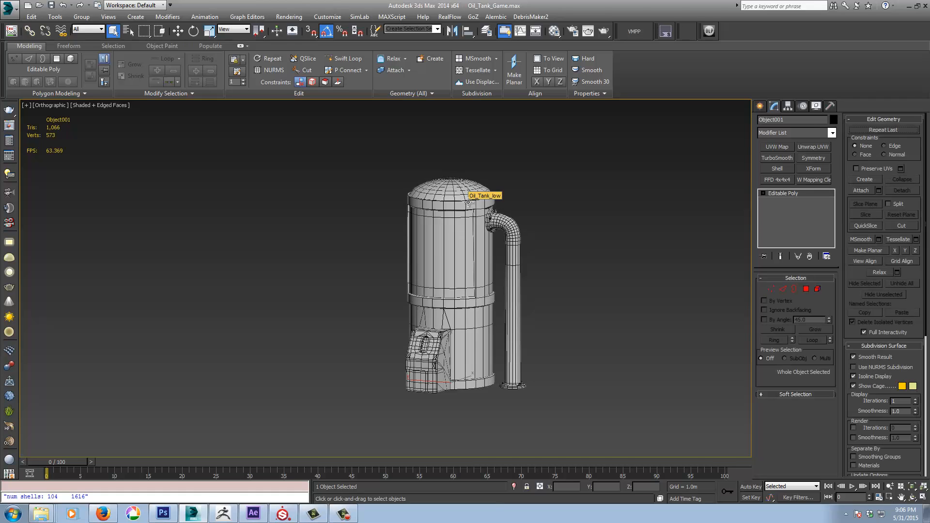
pyautogui.click(513, 487)
pyautogui.moveTo(473, 361)
pyautogui.mouseDown(button='middle')
pyautogui.moveTo(541, 345)
pyautogui.moveTo(503, 356)
pyautogui.mouseUp(button='middle')
pyautogui.scroll(5, 539, 334)
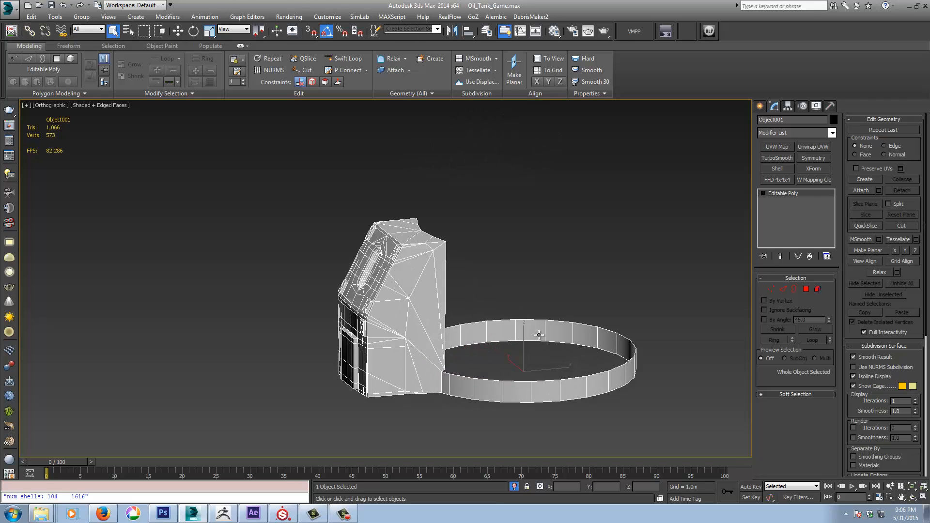
pyautogui.moveTo(456, 315); pyautogui.dragTo(456, 324, button='middle')
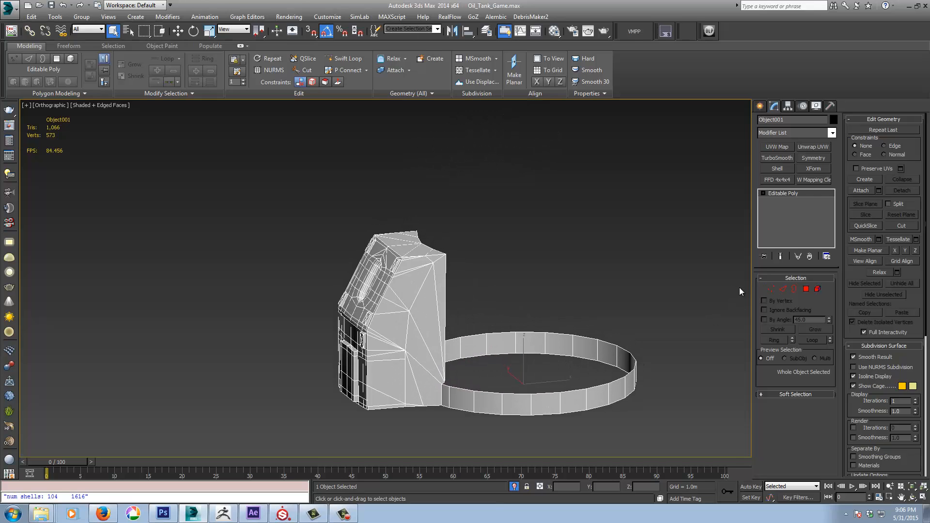
# Step: Target-weld the box's lower inner vertex to the adjacent top corner vertex of the base ring on the near side
pyautogui.click(770, 288)
pyautogui.click(495, 359)
pyautogui.scroll(5, 434, 355)
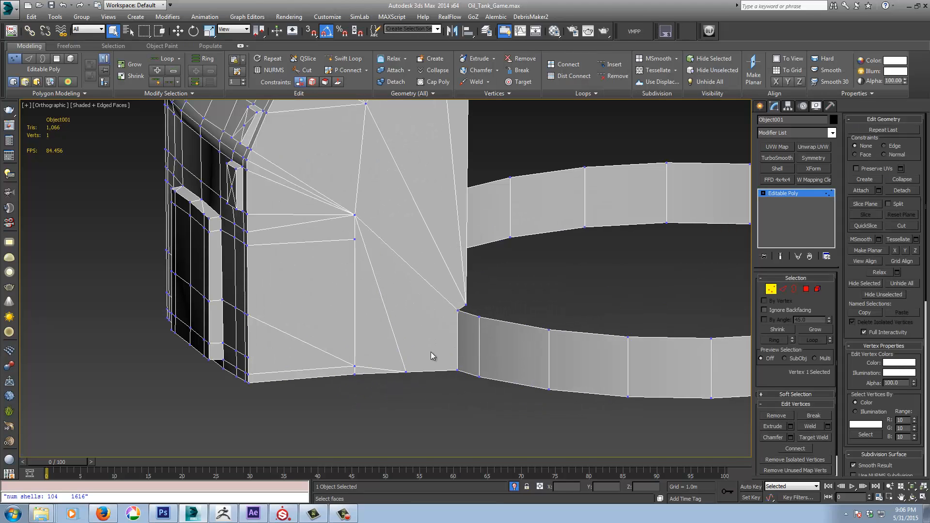
pyautogui.rightClick(474, 315)
pyautogui.click(453, 381)
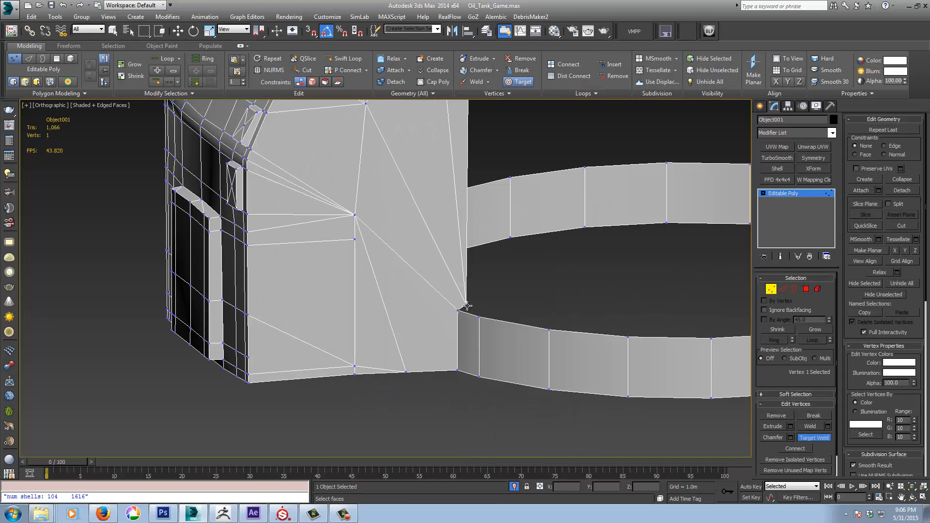
pyautogui.click(466, 305)
pyautogui.click(458, 311)
# Step: Target-weld the matching lower inner vertex to the base ring's top corner on the opposite side of the box
pyautogui.scroll(-4, 431, 304)
pyautogui.keyDown('alt'); pyautogui.moveTo(403, 322); pyautogui.dragTo(469, 326, button='middle'); pyautogui.keyUp('alt')
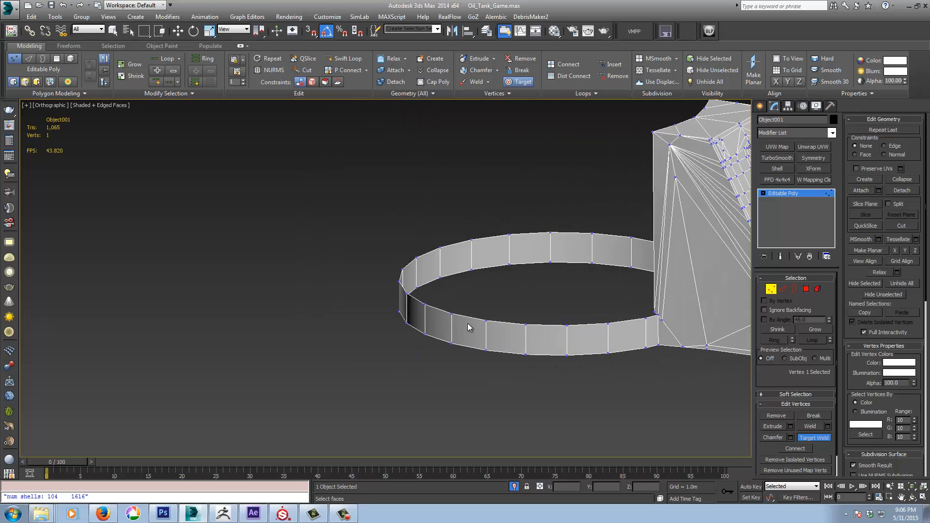
pyautogui.moveTo(547, 314); pyautogui.dragTo(408, 313, button='middle')
pyautogui.scroll(5, 502, 323)
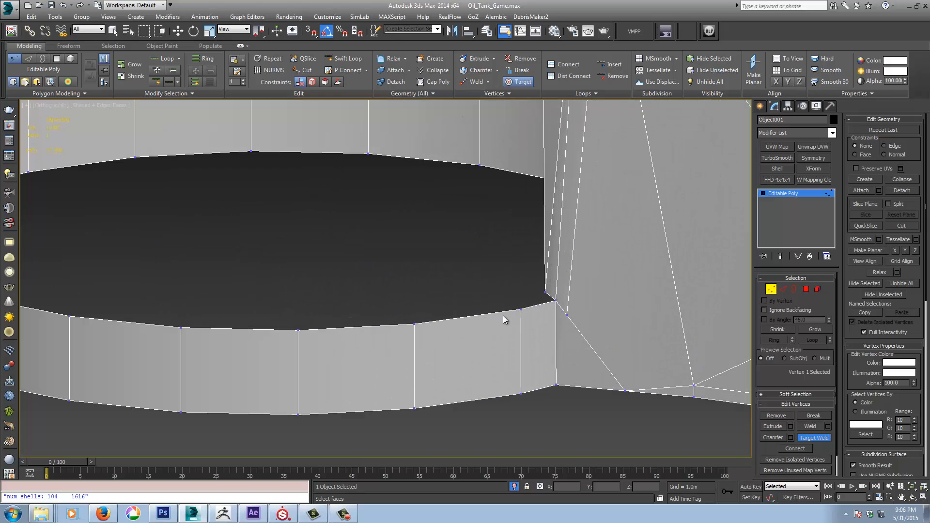
pyautogui.click(545, 292)
pyautogui.click(556, 300)
# Step: Select the lower diagonal edge loops on the box's side face that continue across its vertical front
pyautogui.scroll(-5, 421, 317)
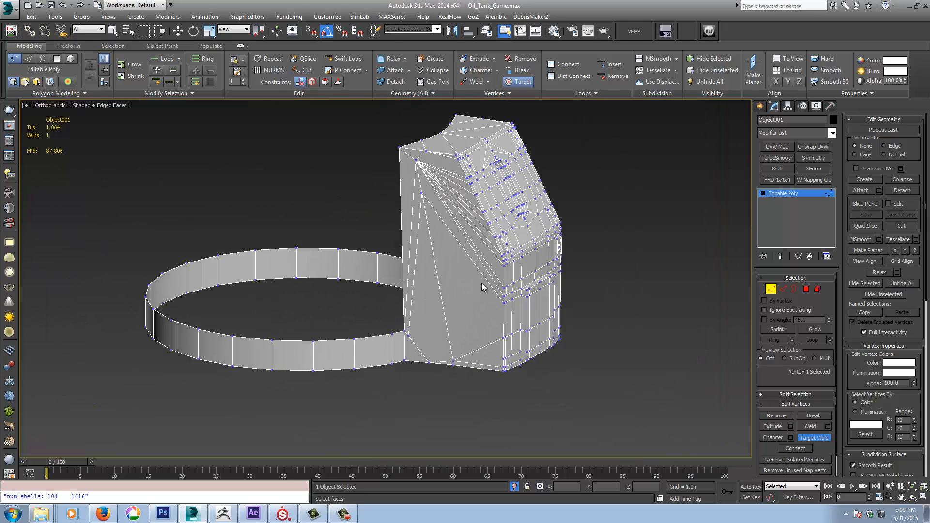
pyautogui.moveTo(484, 285); pyautogui.dragTo(459, 305, button='middle')
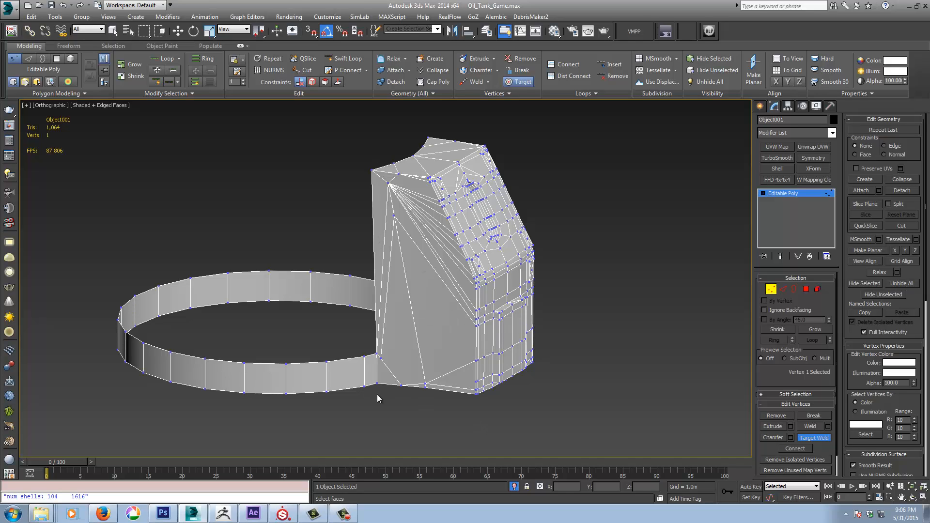
pyautogui.moveTo(422, 333); pyautogui.dragTo(391, 348, button='middle')
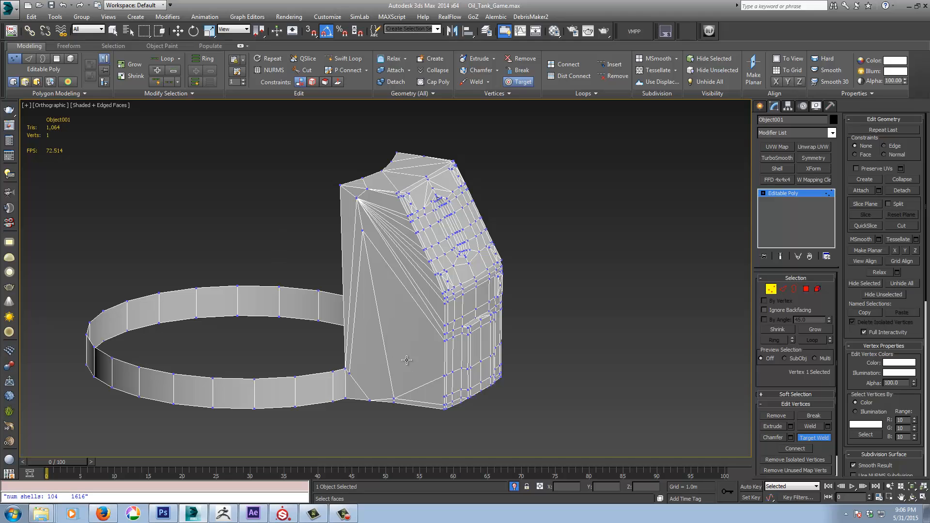
pyautogui.click(783, 291)
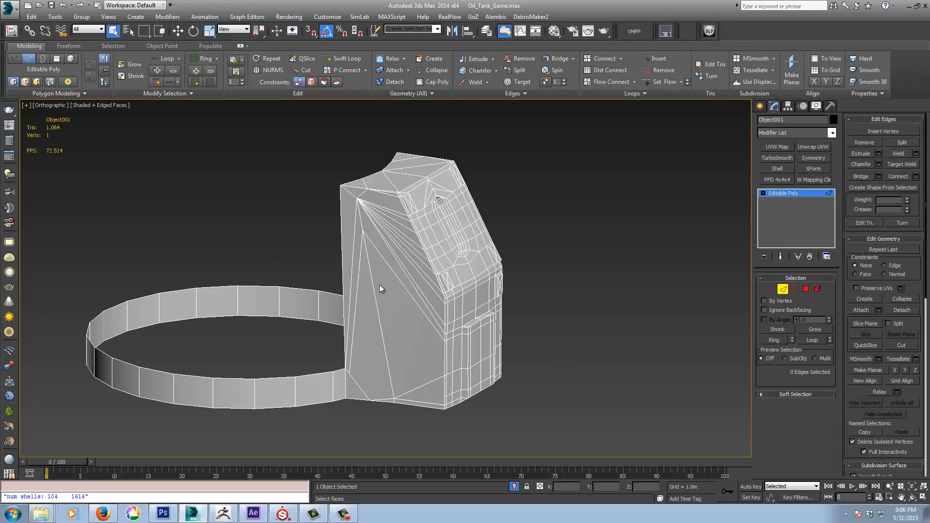
pyautogui.doubleClick(405, 284)
pyautogui.keyDown('ctrl'); pyautogui.doubleClick(409, 279); pyautogui.keyUp('ctrl')
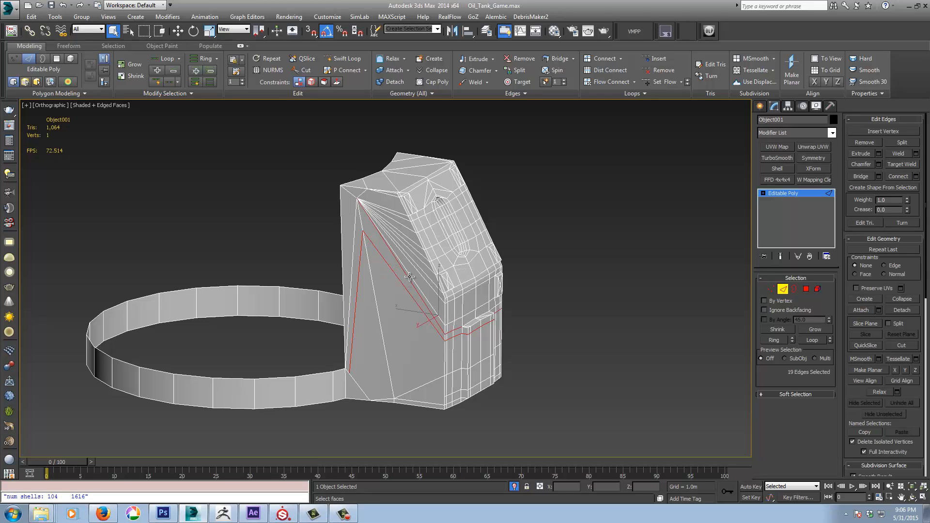
pyautogui.keyDown('ctrl'); pyautogui.doubleClick(410, 277); pyautogui.keyUp('ctrl')
pyautogui.keyDown('ctrl'); pyautogui.doubleClick(414, 272); pyautogui.keyUp('ctrl')
# Step: Add the diagonal side edges leading to the small raised detail at the front corner to the edge selection
pyautogui.scroll(3, 442, 303)
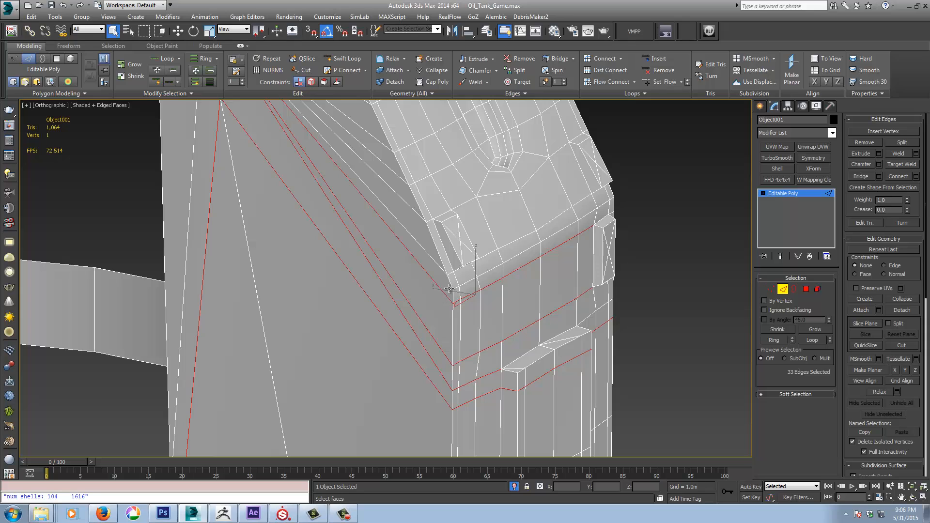
pyautogui.scroll(1, 449, 304)
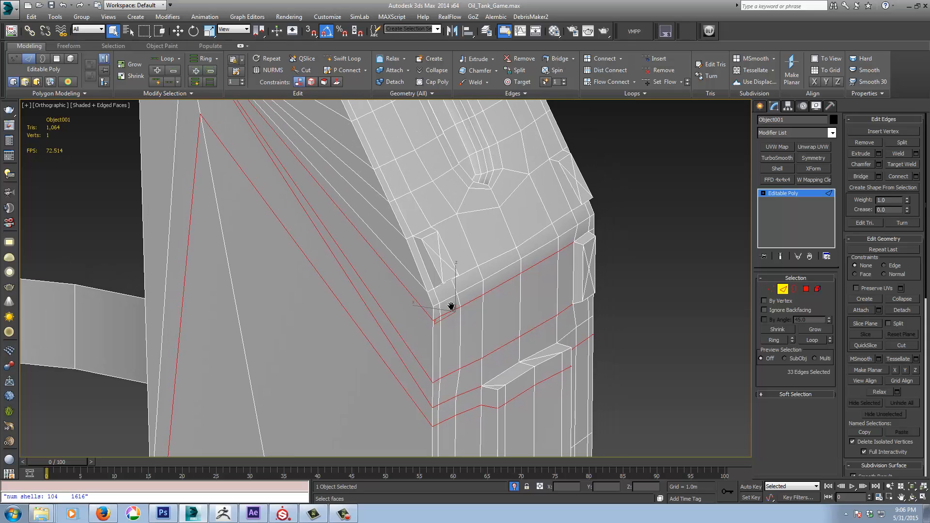
pyautogui.keyDown('ctrl'); pyautogui.doubleClick(396, 259); pyautogui.keyUp('ctrl')
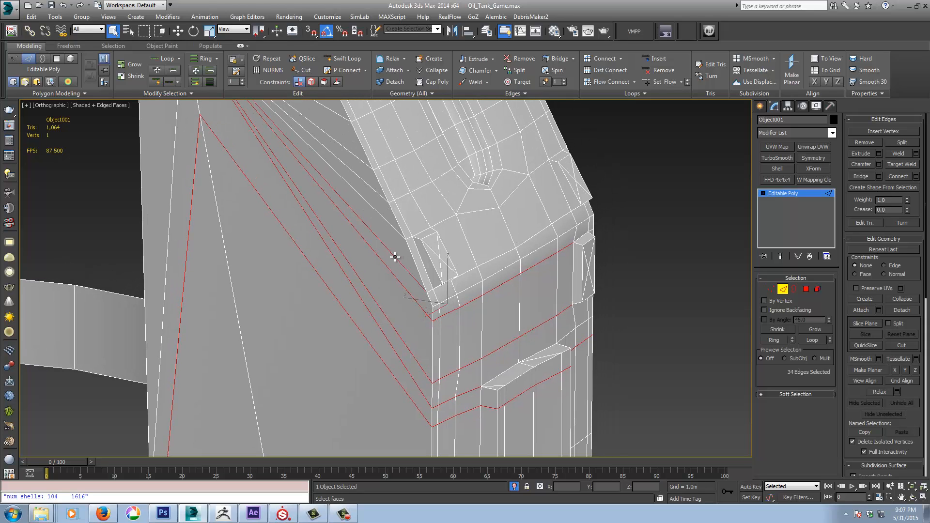
pyautogui.keyDown('ctrl'); pyautogui.doubleClick(376, 211); pyautogui.keyUp('ctrl')
# Step: Add the upper fan-shaped side edges and their loops across the box's sloped front to the selection
pyautogui.moveTo(367, 215); pyautogui.dragTo(396, 324, button='middle')
pyautogui.scroll(-2, 396, 324)
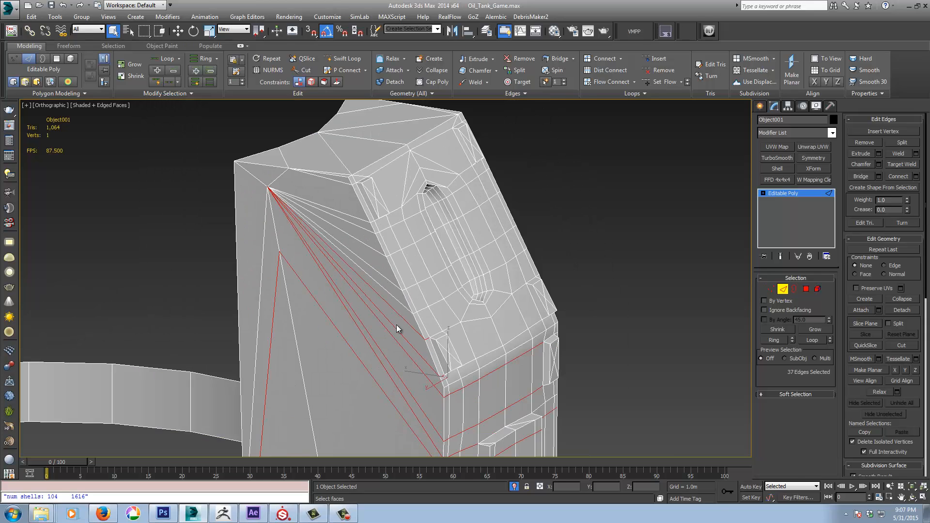
pyautogui.keyDown('ctrl'); pyautogui.doubleClick(362, 267); pyautogui.keyUp('ctrl')
pyautogui.keyDown('ctrl'); pyautogui.doubleClick(362, 256); pyautogui.keyUp('ctrl')
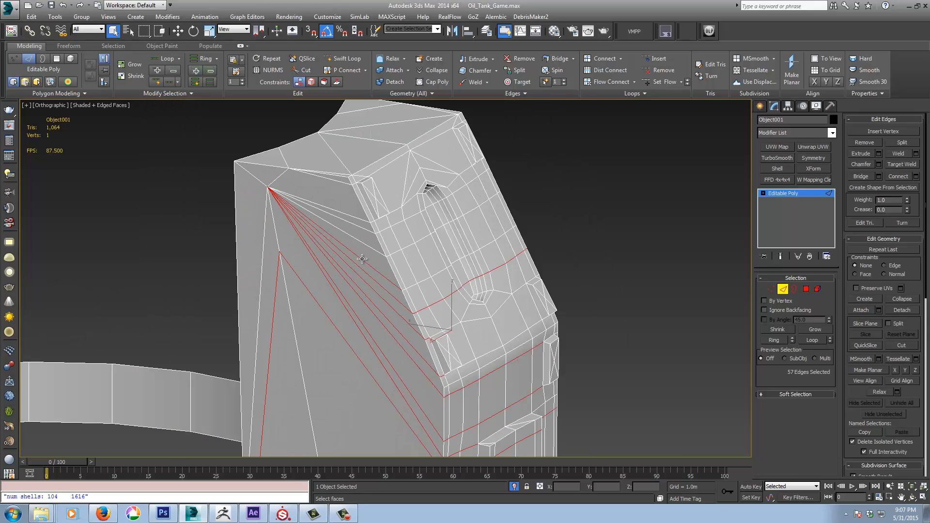
pyautogui.keyDown('ctrl'); pyautogui.doubleClick(360, 242); pyautogui.keyUp('ctrl')
pyautogui.keyDown('ctrl'); pyautogui.doubleClick(357, 226); pyautogui.keyUp('ctrl')
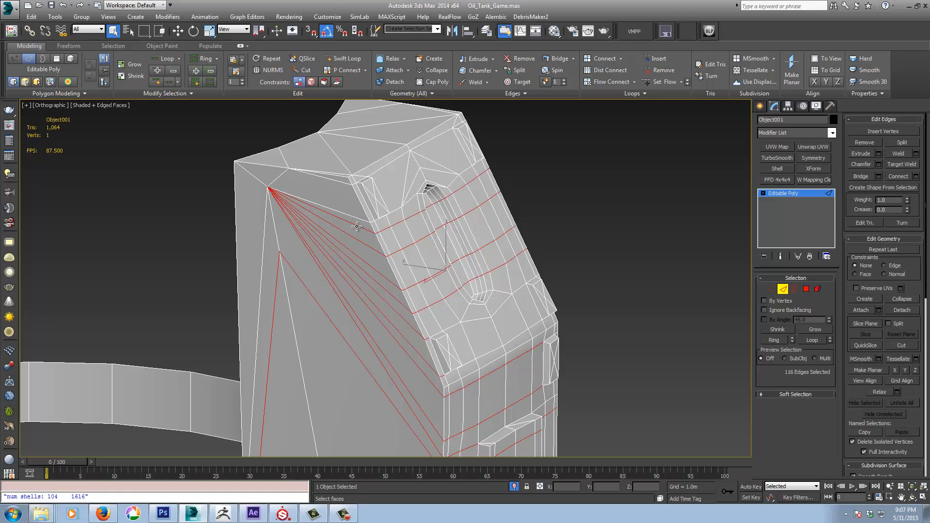
pyautogui.keyDown('ctrl'); pyautogui.doubleClick(353, 221); pyautogui.keyUp('ctrl')
# Step: Add the long diagonal edge running down to the bottom of the box's side face to the selection
pyautogui.moveTo(343, 204); pyautogui.dragTo(411, 156, button='middle')
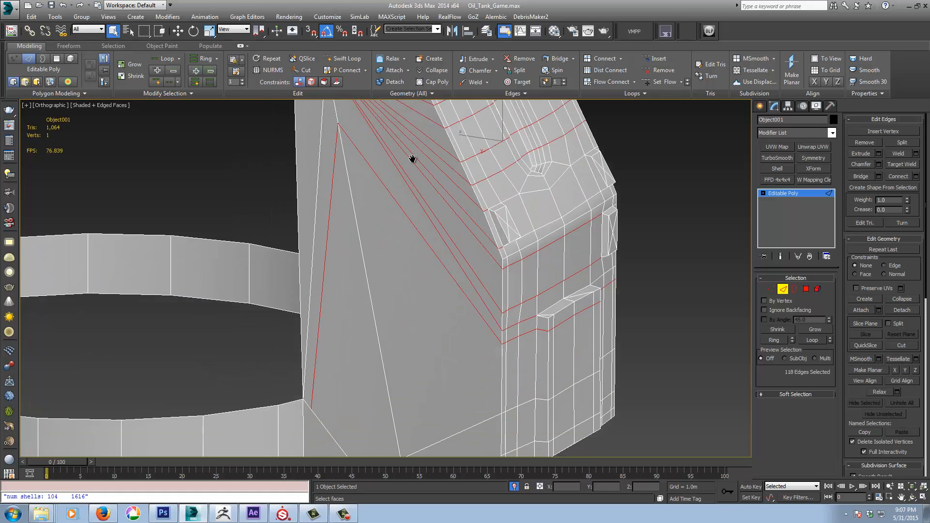
pyautogui.scroll(-2, 401, 213)
pyautogui.scroll(-2, 401, 214)
pyautogui.keyDown('ctrl'); pyautogui.click(375, 273); pyautogui.keyUp('ctrl')
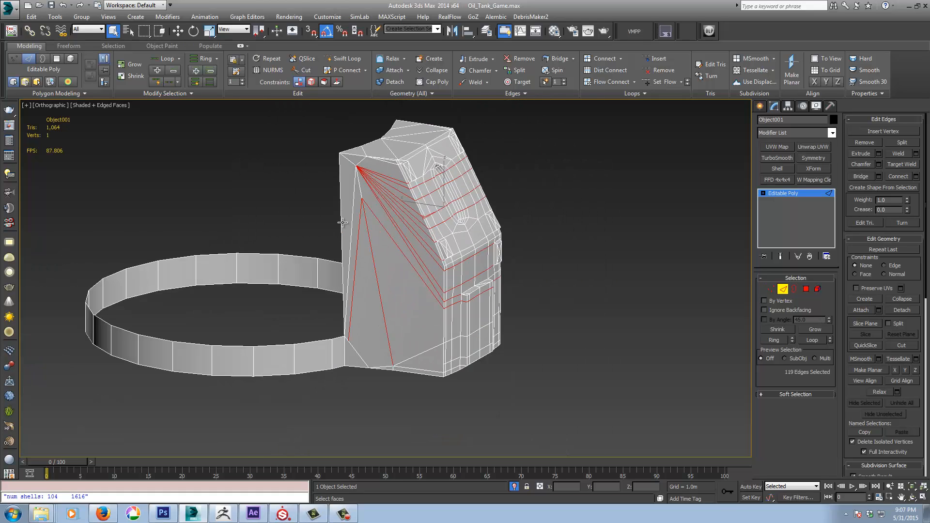
# Step: Add the side face's long rear edge and the angled edges along its lower rear and bottom to the edge selection
pyautogui.keyDown('ctrl'); pyautogui.click(354, 221); pyautogui.keyUp('ctrl')
pyautogui.keyDown('ctrl'); pyautogui.click(354, 346); pyautogui.keyUp('ctrl')
pyautogui.scroll(3, 353, 345)
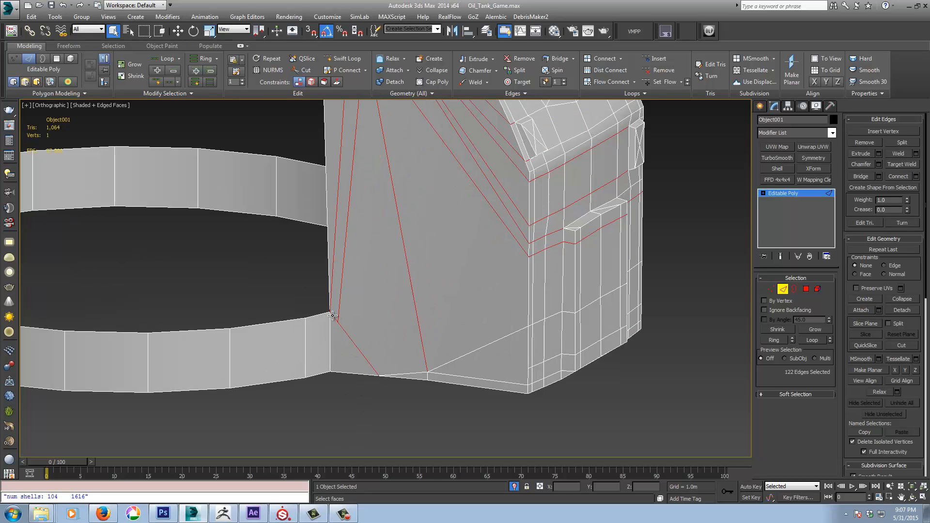
pyautogui.keyDown('ctrl'); pyautogui.click(419, 374); pyautogui.keyUp('ctrl')
pyautogui.scroll(-2, 453, 371)
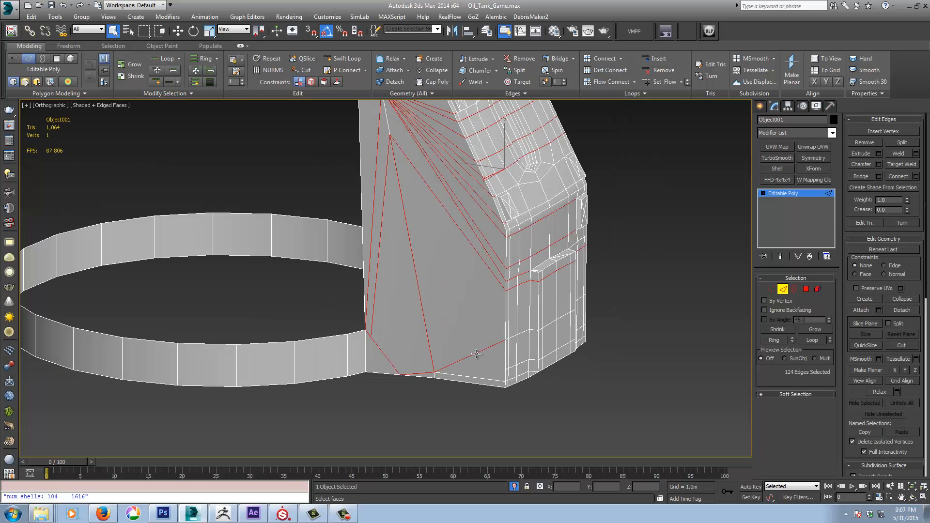
pyautogui.keyDown('ctrl'); pyautogui.click(474, 355); pyautogui.keyUp('ctrl')
# Step: Add the horizontal edge loops running across the bottom and lower part of the box's vertical front to the selection
pyautogui.keyDown('ctrl'); pyautogui.doubleClick(482, 379); pyautogui.keyUp('ctrl')
pyautogui.keyDown('alt'); pyautogui.moveTo(499, 380); pyautogui.dragTo(423, 376, button='middle'); pyautogui.keyUp('alt')
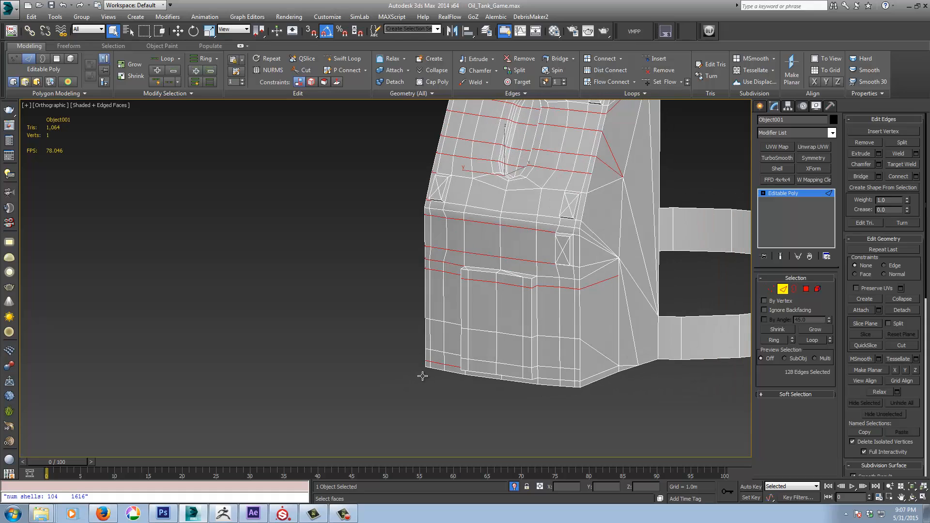
pyautogui.keyDown('ctrl'); pyautogui.doubleClick(549, 379); pyautogui.keyUp('ctrl')
pyautogui.moveTo(315, 270); pyautogui.dragTo(301, 275, button='middle')
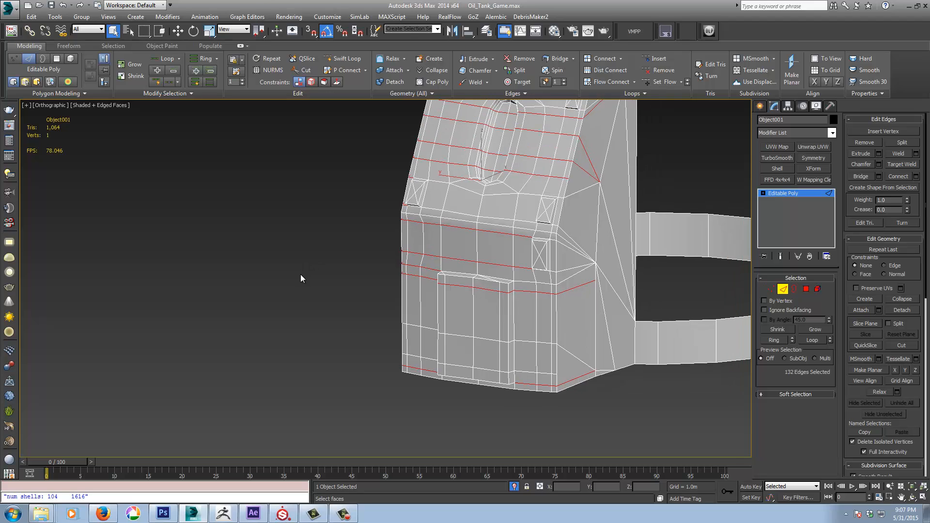
pyautogui.scroll(-2, 250, 249)
pyautogui.keyDown('alt'); pyautogui.moveTo(250, 249); pyautogui.dragTo(302, 270, button='middle'); pyautogui.keyUp('alt')
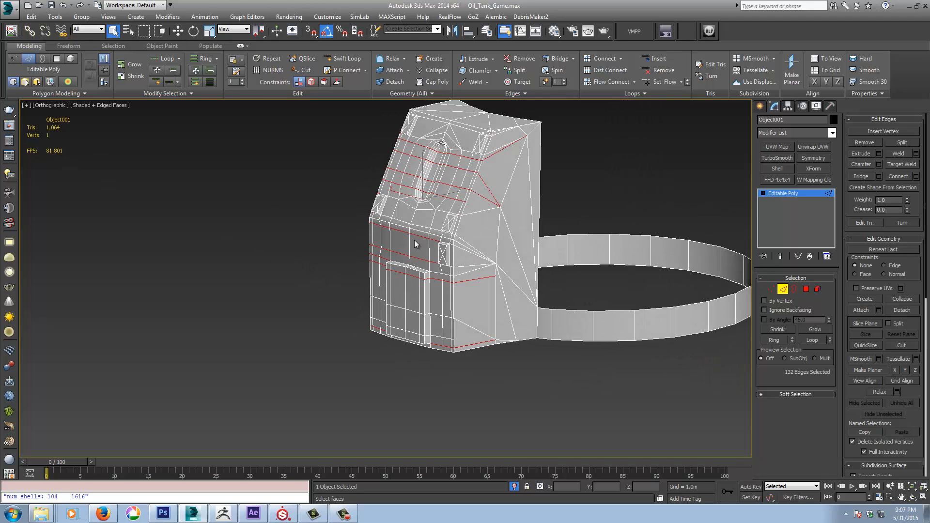
pyautogui.keyDown('alt'); pyautogui.moveTo(375, 284); pyautogui.dragTo(356, 342, button='middle'); pyautogui.keyUp('alt')
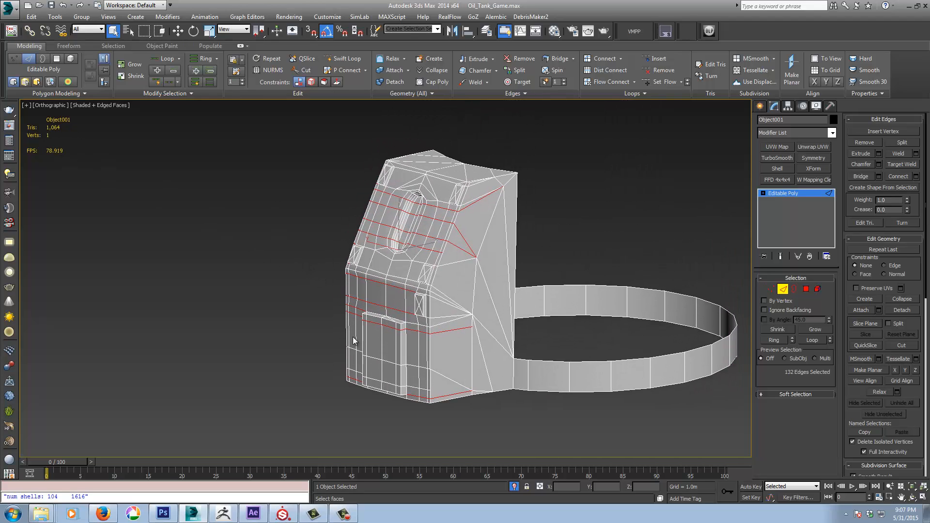
pyautogui.keyDown('ctrl'); pyautogui.doubleClick(413, 386); pyautogui.keyUp('ctrl')
pyautogui.moveTo(413, 366); pyautogui.dragTo(311, 322, button='middle')
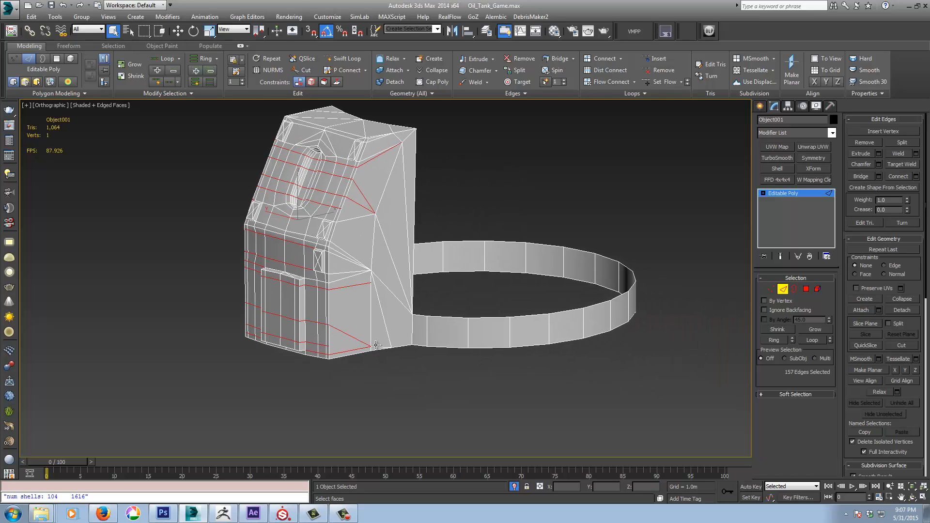
# Step: Add the opposite side face's bottom edges, long diagonals and the fan edges meeting beside the small raised details to the selection
pyautogui.keyDown('ctrl'); pyautogui.doubleClick(377, 347); pyautogui.keyUp('ctrl')
pyautogui.keyDown('ctrl'); pyautogui.click(386, 325); pyautogui.keyUp('ctrl')
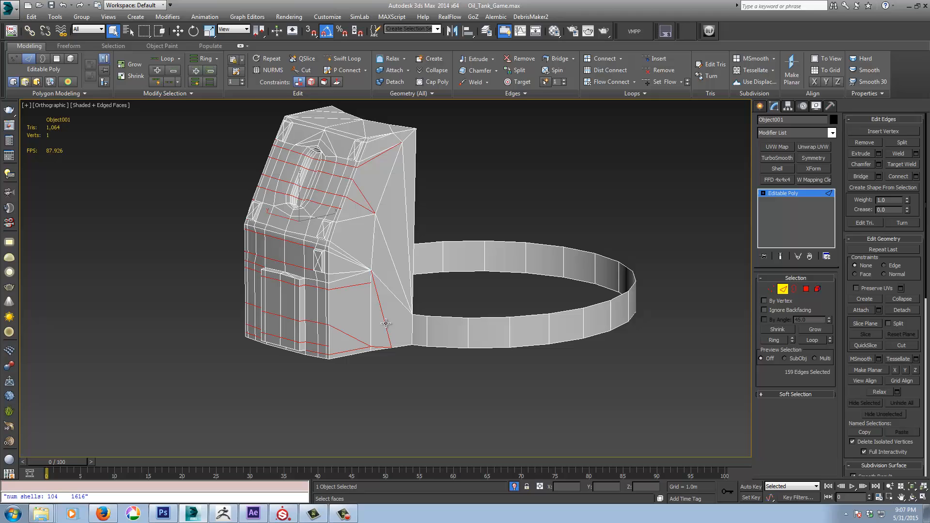
pyautogui.keyDown('ctrl'); pyautogui.click(389, 290); pyautogui.keyUp('ctrl')
pyautogui.keyDown('ctrl'); pyautogui.click(351, 274); pyautogui.keyUp('ctrl')
pyautogui.keyDown('ctrl'); pyautogui.click(337, 256); pyautogui.keyUp('ctrl')
pyautogui.keyDown('ctrl'); pyautogui.click(340, 246); pyautogui.keyUp('ctrl')
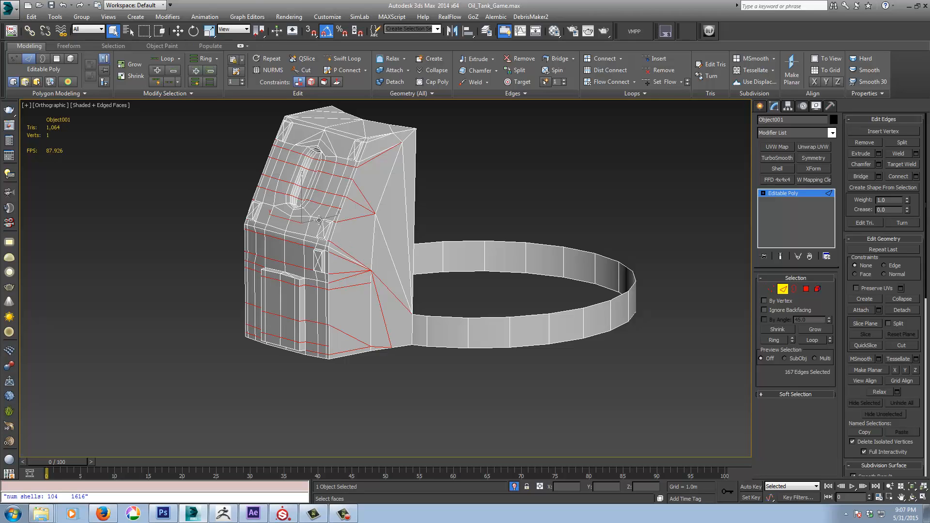
# Step: Add the edge loops surrounding the elongated recess on the sloped front, plus the triangular edges above and below it, to the selection
pyautogui.keyDown('ctrl'); pyautogui.click(282, 212); pyautogui.keyUp('ctrl')
pyautogui.keyDown('ctrl'); pyautogui.doubleClick(294, 172); pyautogui.keyUp('ctrl')
pyautogui.moveTo(294, 172); pyautogui.dragTo(326, 210, button='middle')
pyautogui.scroll(2, 333, 211)
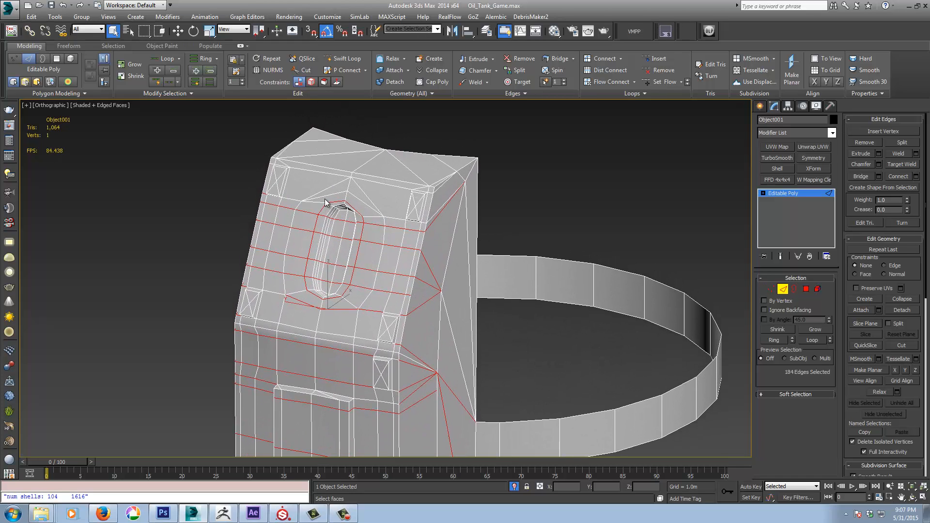
pyautogui.keyDown('ctrl'); pyautogui.click(325, 189); pyautogui.keyUp('ctrl')
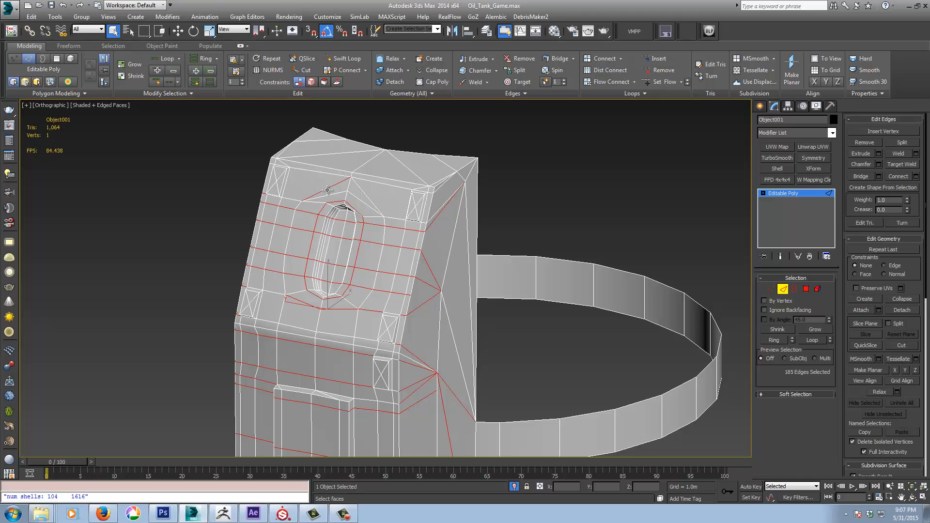
pyautogui.keyDown('ctrl'); pyautogui.doubleClick(358, 198); pyautogui.keyUp('ctrl')
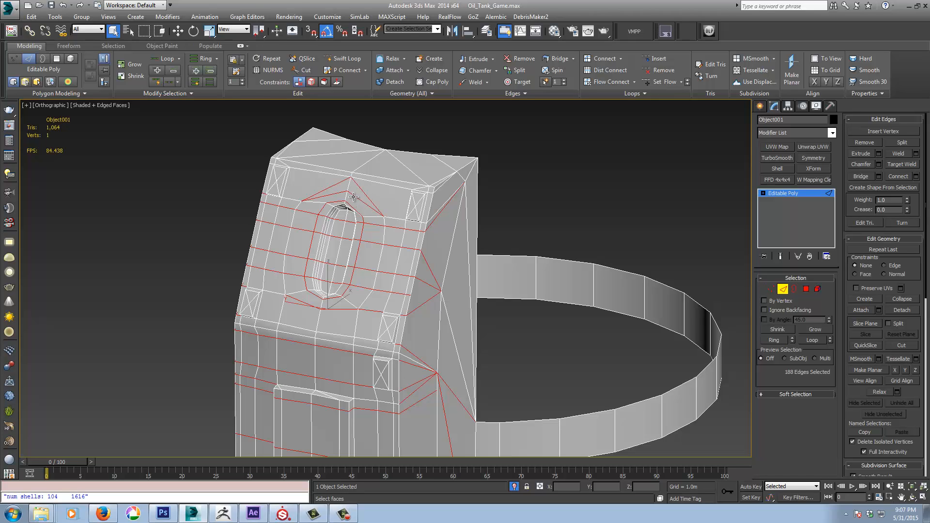
pyautogui.keyDown('ctrl'); pyautogui.doubleClick(291, 225); pyautogui.keyUp('ctrl')
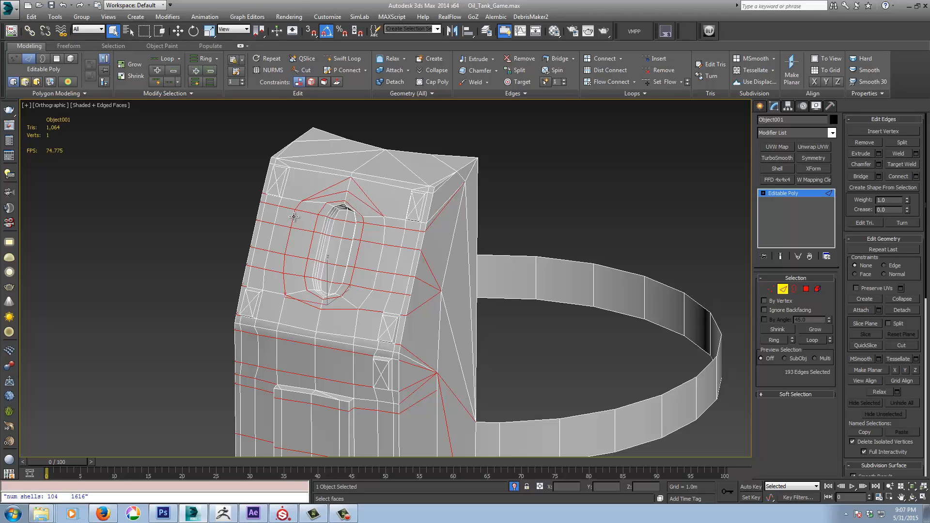
pyautogui.keyDown('ctrl'); pyautogui.doubleClick(382, 250); pyautogui.keyUp('ctrl')
# Step: Add the diagonal edges on the box's top face and the short edges along its upper side corner to the selection
pyautogui.moveTo(385, 301); pyautogui.dragTo(334, 228, button='middle')
pyautogui.scroll(-3, 335, 227)
pyautogui.keyDown('alt'); pyautogui.moveTo(390, 246); pyautogui.dragTo(413, 256, button='middle'); pyautogui.keyUp('alt')
pyautogui.scroll(5, 413, 255)
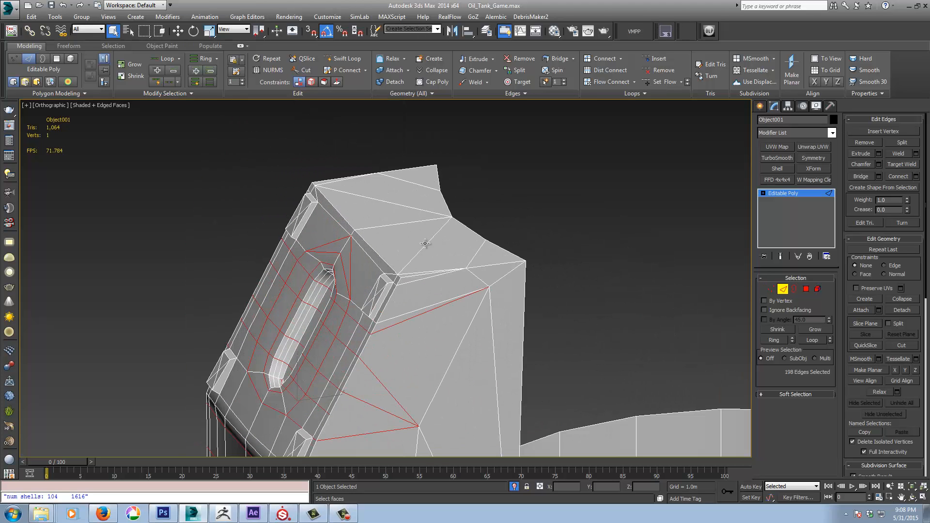
pyautogui.keyDown('ctrl'); pyautogui.click(425, 244); pyautogui.keyUp('ctrl')
pyautogui.keyDown('ctrl'); pyautogui.click(406, 206); pyautogui.keyUp('ctrl')
pyautogui.keyDown('ctrl'); pyautogui.click(406, 180); pyautogui.keyUp('ctrl')
pyautogui.keyDown('ctrl'); pyautogui.click(477, 277); pyautogui.keyUp('ctrl')
pyautogui.keyDown('ctrl'); pyautogui.click(500, 277); pyautogui.keyUp('ctrl')
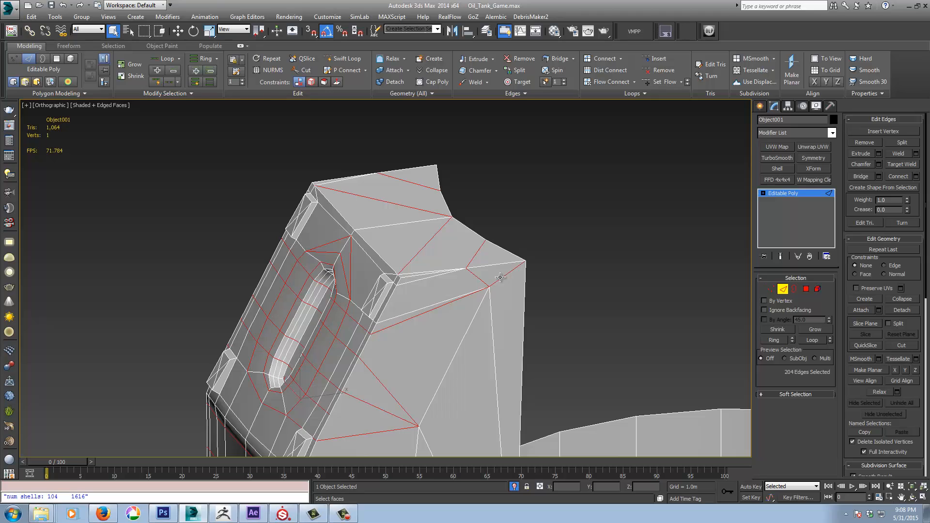
pyautogui.keyDown('ctrl'); pyautogui.click(428, 271); pyautogui.keyUp('ctrl')
pyautogui.keyDown('ctrl'); pyautogui.click(419, 277); pyautogui.keyUp('ctrl')
# Step: Remove all the selected redundant edges from the box together with their vertices
pyautogui.scroll(-6, 463, 294)
pyautogui.keyDown('alt'); pyautogui.moveTo(423, 269); pyautogui.dragTo(473, 285, button='middle'); pyautogui.keyUp('alt')
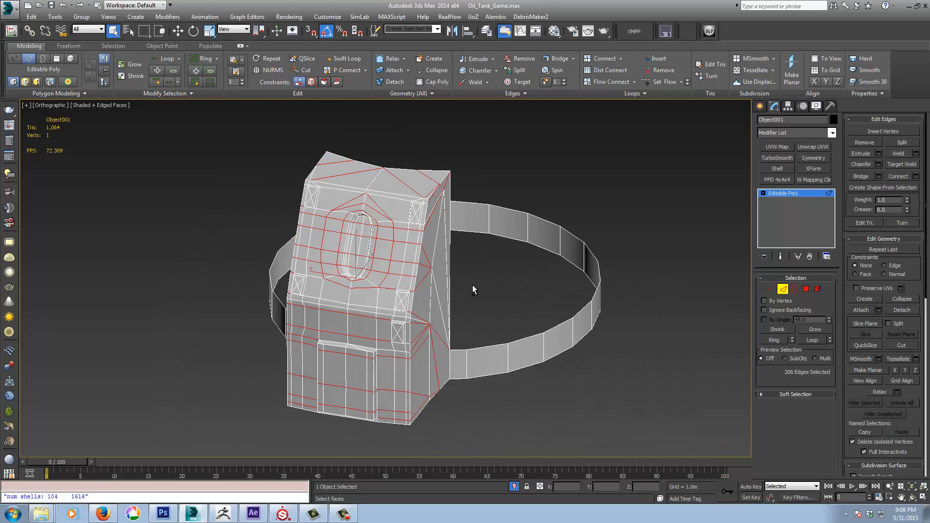
pyautogui.hotkey('ctrl', 'BackSpace')
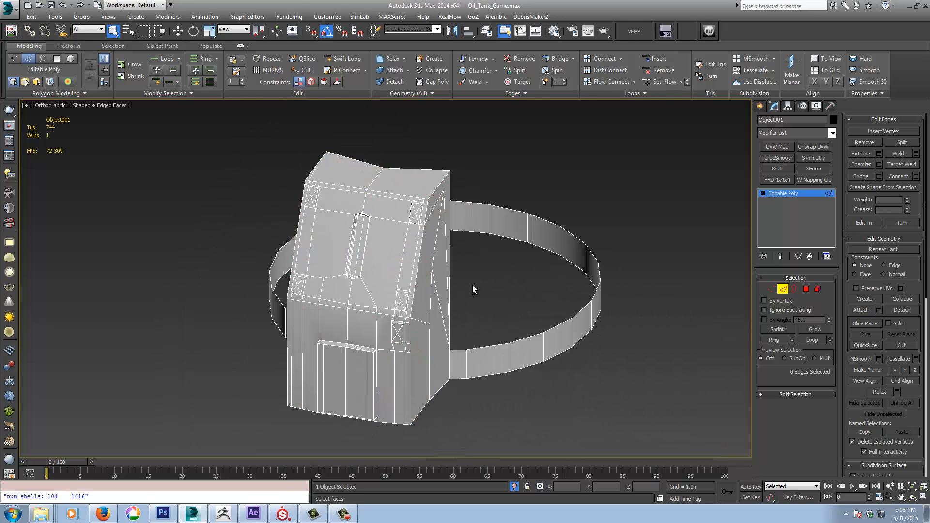
# Step: Select the leftover side-face edges and the extra loop across the front below the slope, and remove them with their vertices
pyautogui.keyDown('alt'); pyautogui.moveTo(472, 289); pyautogui.dragTo(348, 196, button='middle'); pyautogui.keyUp('alt')
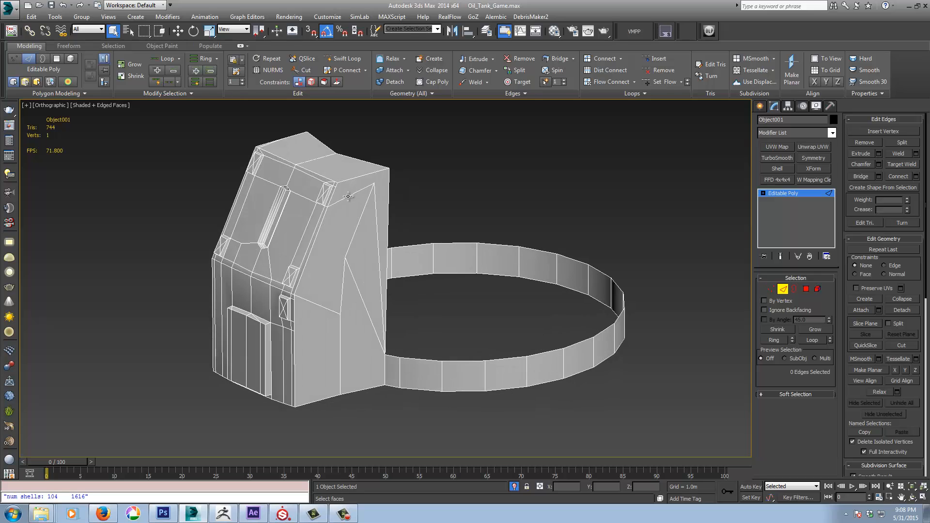
pyautogui.doubleClick(348, 196)
pyautogui.keyDown('ctrl'); pyautogui.click(364, 216); pyautogui.keyUp('ctrl')
pyautogui.keyDown('ctrl'); pyautogui.click(377, 214); pyautogui.keyUp('ctrl')
pyautogui.keyDown('ctrl'); pyautogui.click(359, 293); pyautogui.keyUp('ctrl')
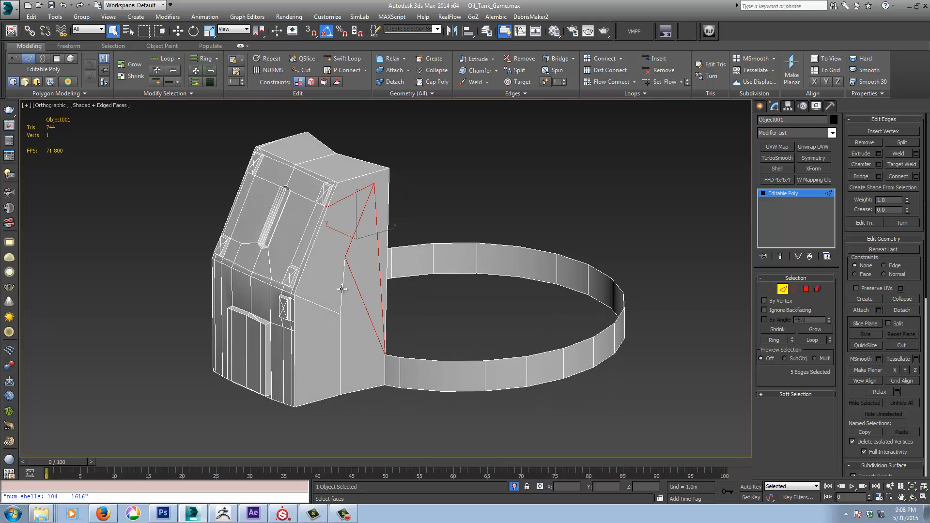
pyautogui.keyDown('ctrl'); pyautogui.click(343, 290); pyautogui.keyUp('ctrl')
pyautogui.keyDown('ctrl'); pyautogui.click(325, 306); pyautogui.keyUp('ctrl')
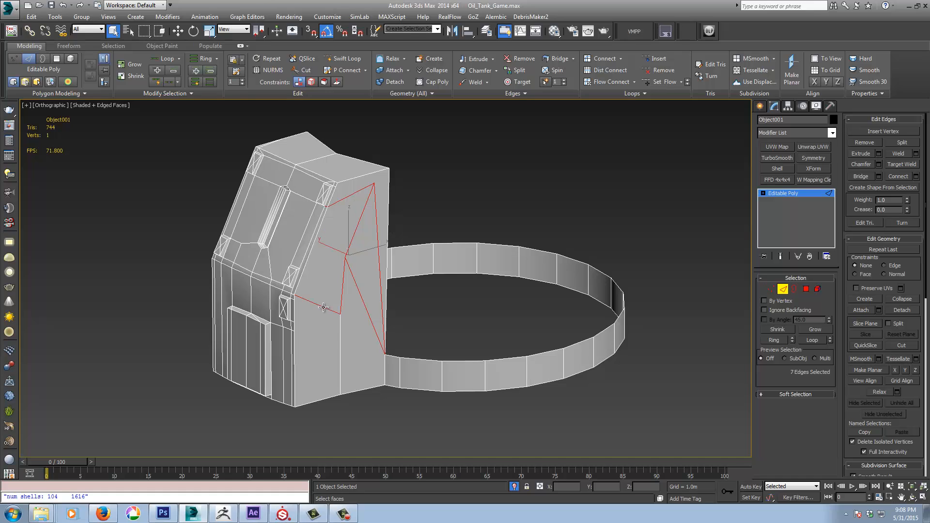
pyautogui.keyDown('ctrl'); pyautogui.click(339, 330); pyautogui.keyUp('ctrl')
pyautogui.keyDown('alt'); pyautogui.moveTo(294, 317); pyautogui.dragTo(316, 314, button='middle'); pyautogui.keyUp('alt')
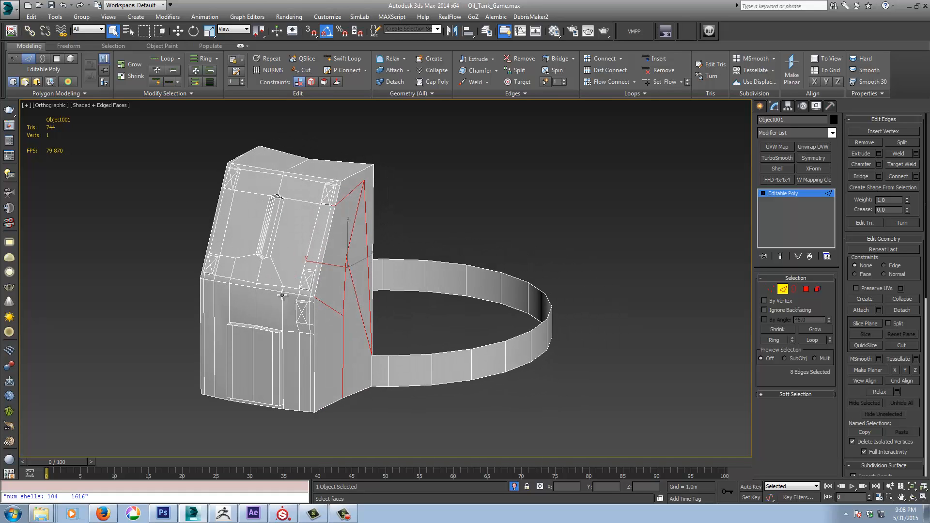
pyautogui.keyDown('ctrl'); pyautogui.doubleClick(275, 286); pyautogui.keyUp('ctrl')
pyautogui.hotkey('ctrl', 'BackSpace')
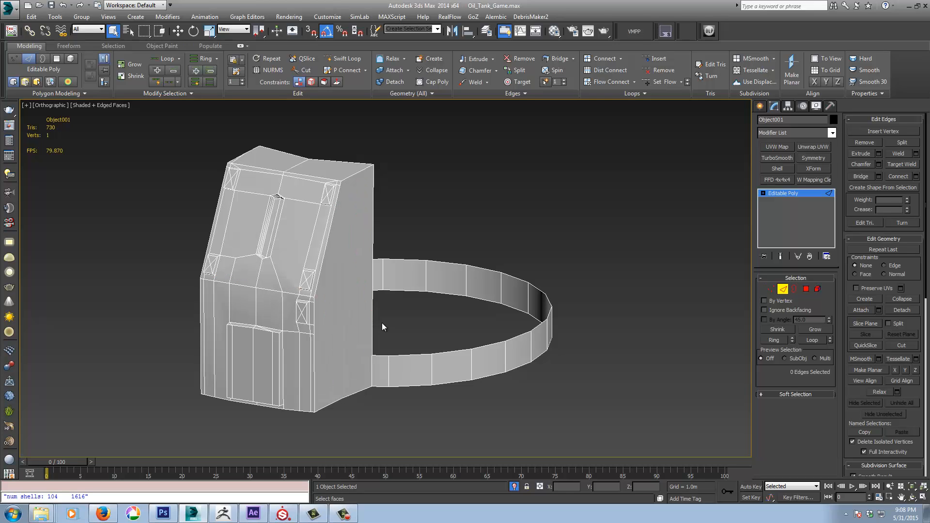
# Step: Switch to polygon editing and select the three narrow vertical strips beside the raised panel on the box's front
pyautogui.moveTo(382, 323); pyautogui.dragTo(365, 331, button='middle')
pyautogui.scroll(4, 356, 319)
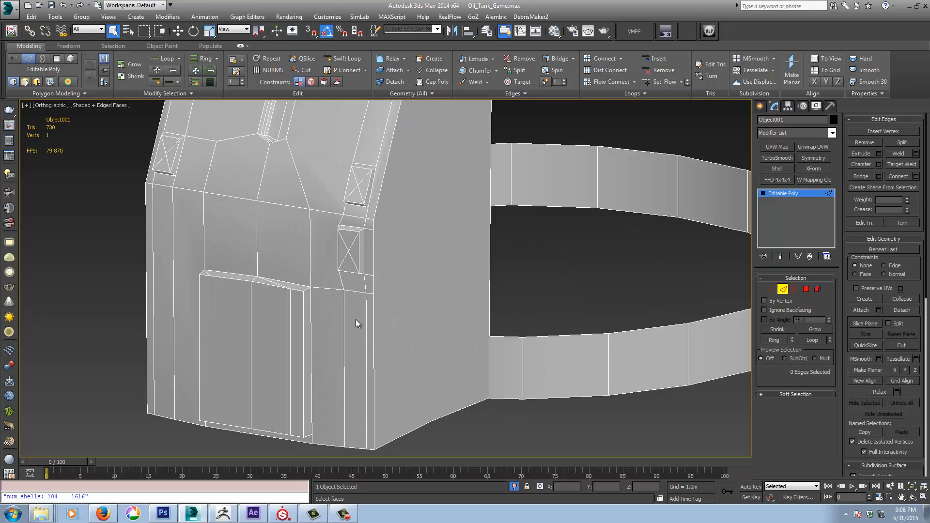
pyautogui.scroll(-2, 355, 320)
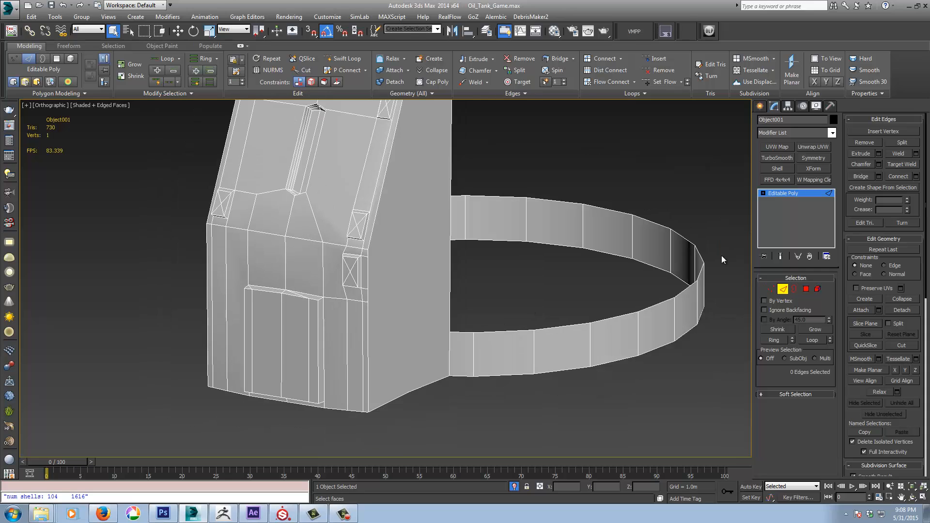
pyautogui.click(806, 289)
pyautogui.hotkey('ctrl', 'a')
pyautogui.click(209, 280)
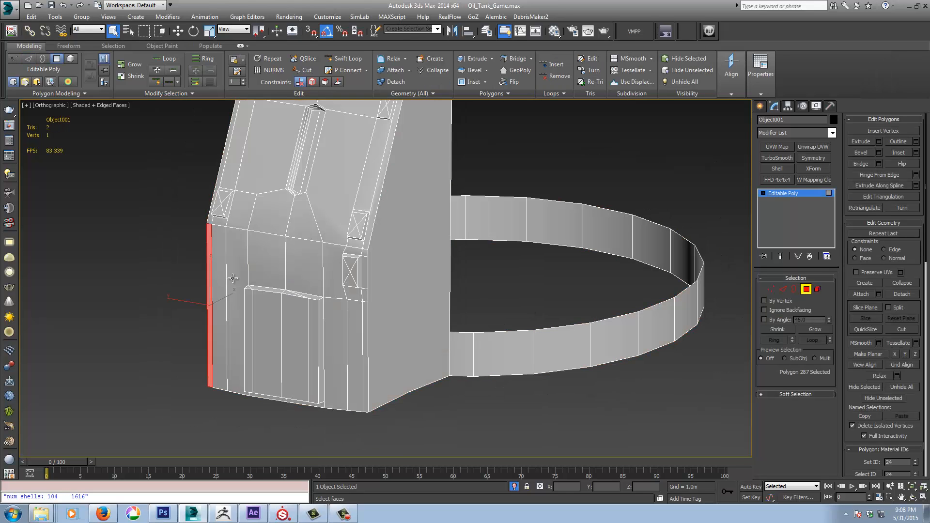
pyautogui.keyDown('ctrl'); pyautogui.click(220, 278); pyautogui.keyUp('ctrl')
pyautogui.keyDown('ctrl'); pyautogui.click(239, 276); pyautogui.keyUp('ctrl')
pyautogui.keyDown('alt'); pyautogui.moveTo(306, 301); pyautogui.dragTo(286, 312, button='middle'); pyautogui.keyUp('alt')
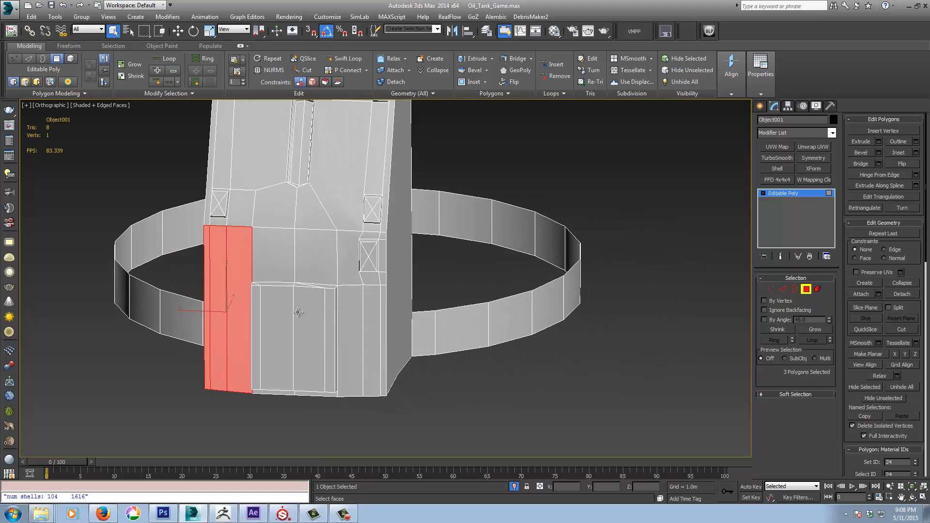
# Step: Try to select the vertical front by growing a selection from the raised panel's two central faces and adding the missing polygons
pyautogui.click(283, 315)
pyautogui.keyDown('ctrl'); pyautogui.click(317, 314); pyautogui.keyUp('ctrl')
pyautogui.click(811, 329)
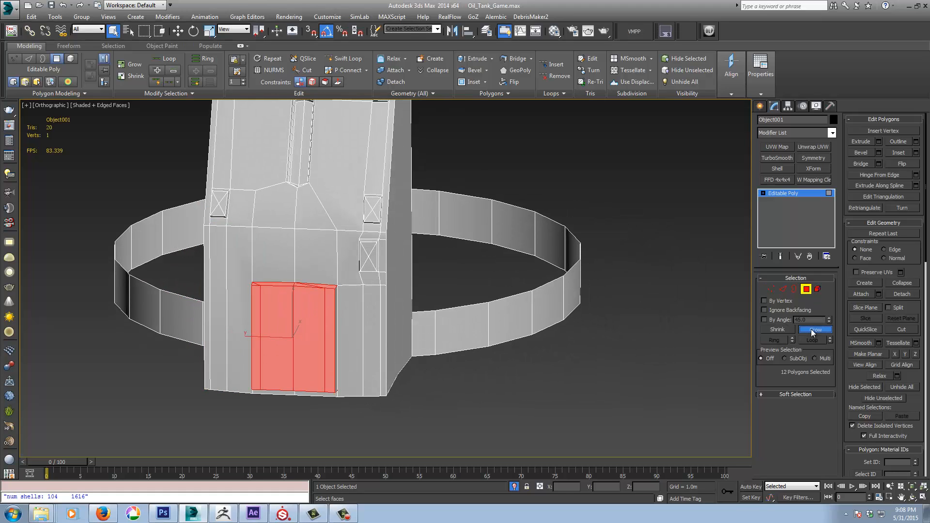
pyautogui.click(811, 329)
pyautogui.click(811, 330)
pyautogui.hotkey('ctrl', 'z')
pyautogui.keyDown('ctrl'); pyautogui.click(218, 288); pyautogui.keyUp('ctrl')
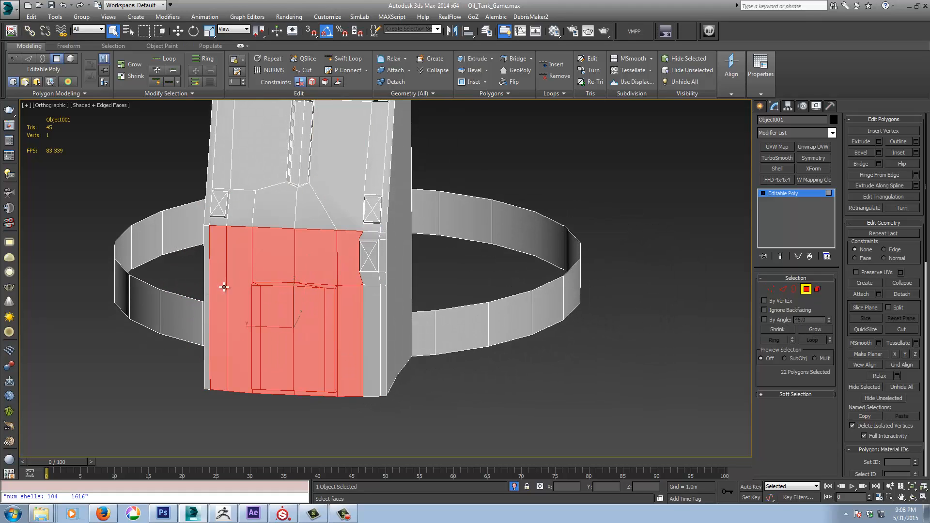
pyautogui.keyDown('alt'); pyautogui.moveTo(206, 293); pyautogui.dragTo(215, 288, button='middle'); pyautogui.keyUp('alt')
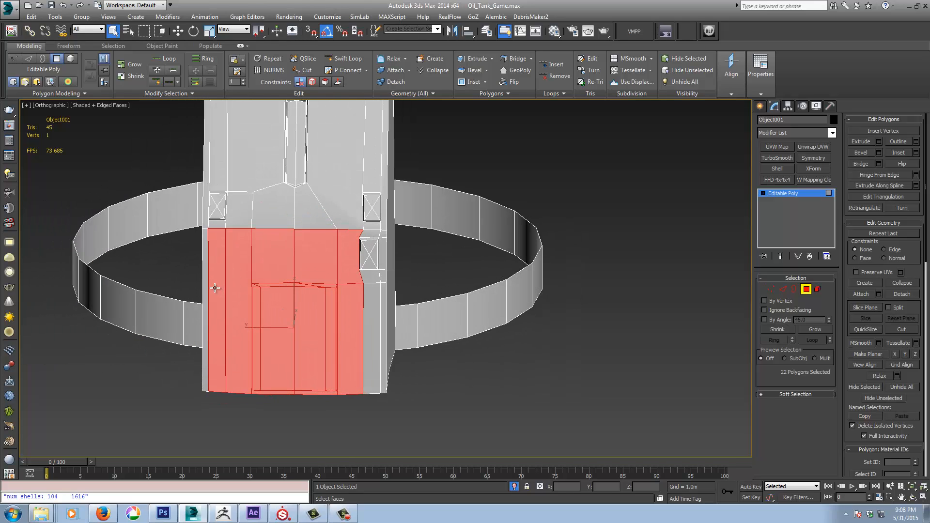
pyautogui.keyDown('ctrl'); pyautogui.click(205, 288); pyautogui.keyUp('ctrl')
pyautogui.keyDown('ctrl'); pyautogui.click(368, 262); pyautogui.keyUp('ctrl')
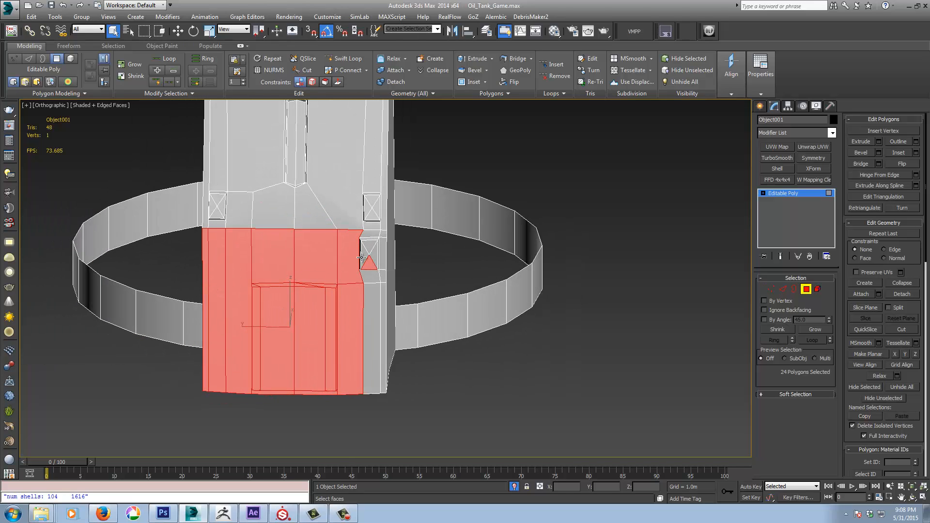
pyautogui.keyDown('ctrl'); pyautogui.click(364, 249); pyautogui.keyUp('ctrl')
# Step: Select the box's whole vertical front by growing from the raised panel and small corner detail twice, then adding the remaining side strips
pyautogui.click(285, 315)
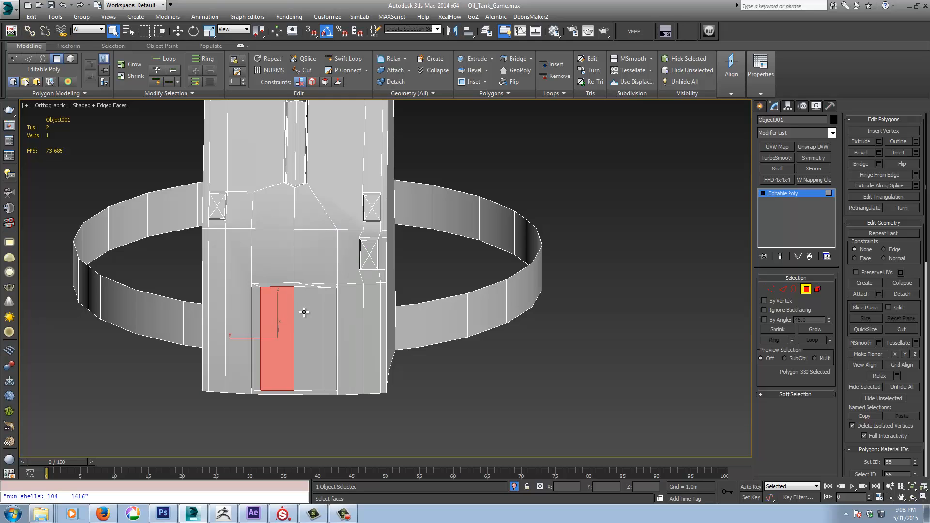
pyautogui.keyDown('ctrl'); pyautogui.click(310, 315); pyautogui.keyUp('ctrl')
pyautogui.keyDown('ctrl'); pyautogui.click(364, 254); pyautogui.keyUp('ctrl')
pyautogui.keyDown('ctrl'); pyautogui.click(369, 261); pyautogui.keyUp('ctrl')
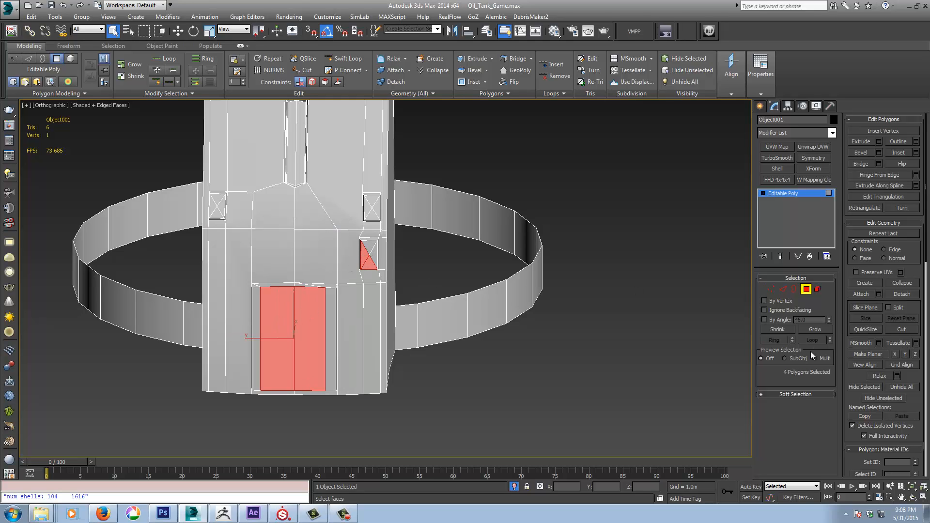
pyautogui.click(818, 327)
pyautogui.click(818, 327)
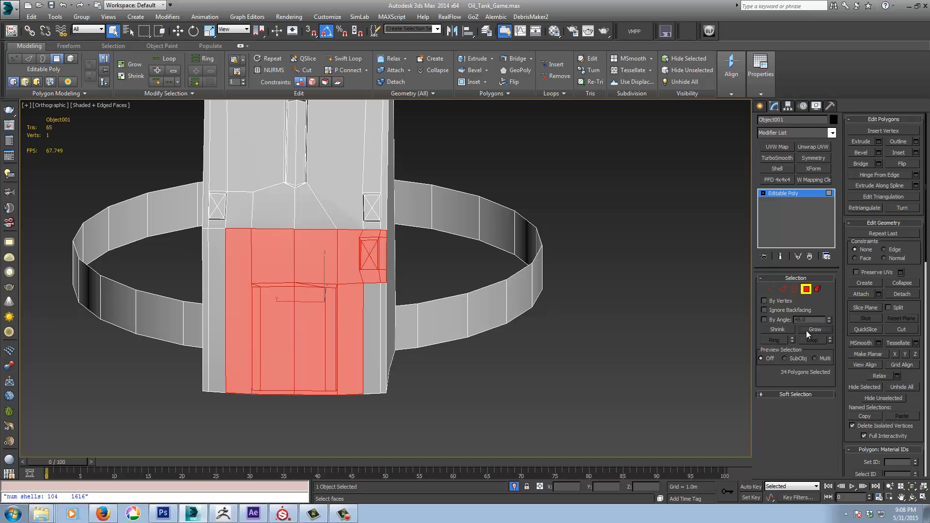
pyautogui.keyDown('ctrl'); pyautogui.click(369, 316); pyautogui.keyUp('ctrl')
pyautogui.keyDown('ctrl'); pyautogui.click(383, 316); pyautogui.keyUp('ctrl')
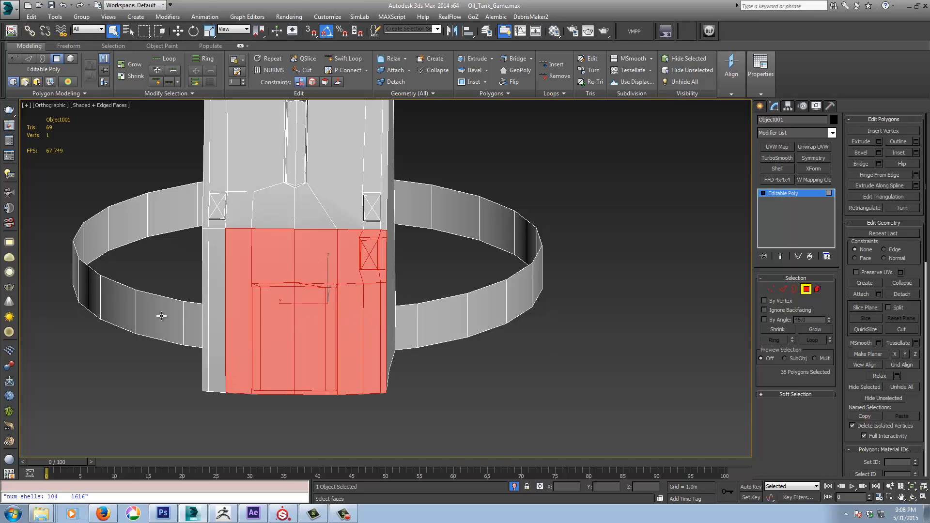
pyautogui.keyDown('ctrl'); pyautogui.click(213, 304); pyautogui.keyUp('ctrl')
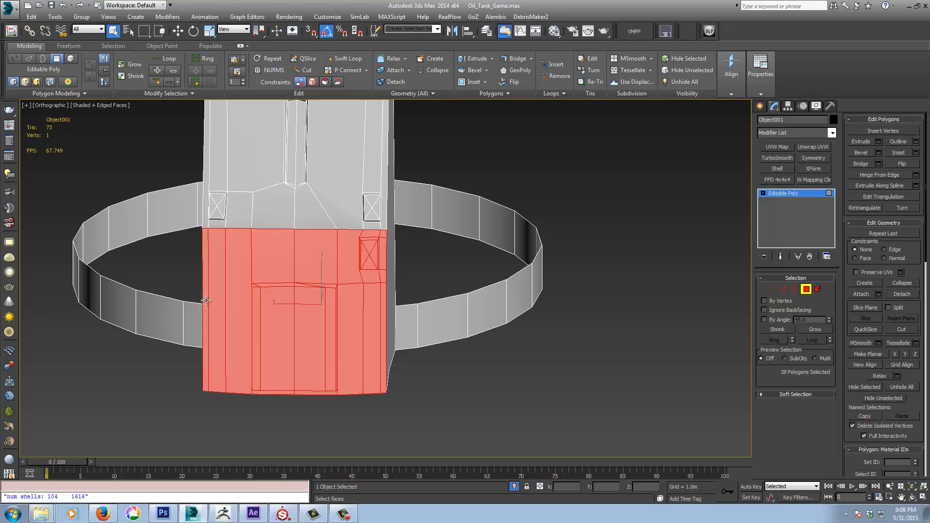
# Step: Delete the box's selected vertical front, and select and delete all polygons of its underside
pyautogui.press('Delete')
pyautogui.moveTo(212, 325); pyautogui.dragTo(283, 287, button='middle')
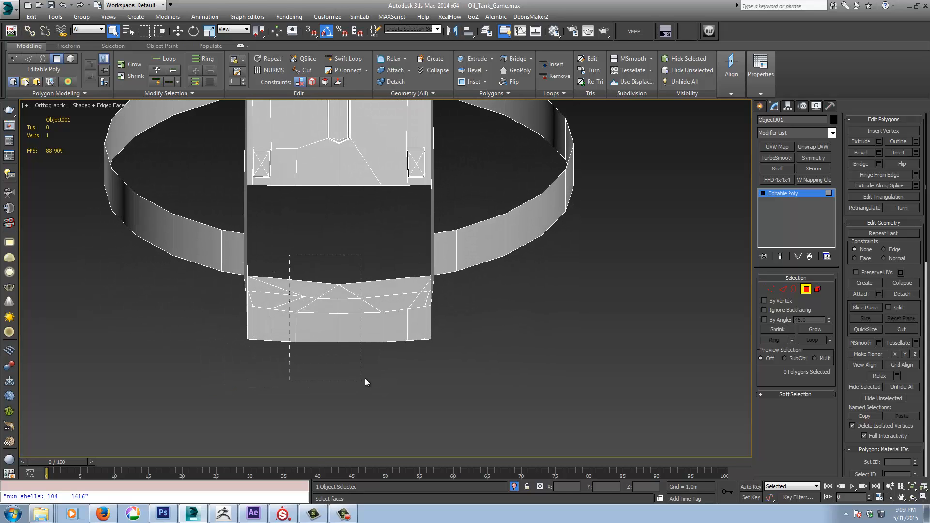
pyautogui.moveTo(365, 378); pyautogui.dragTo(365, 377)
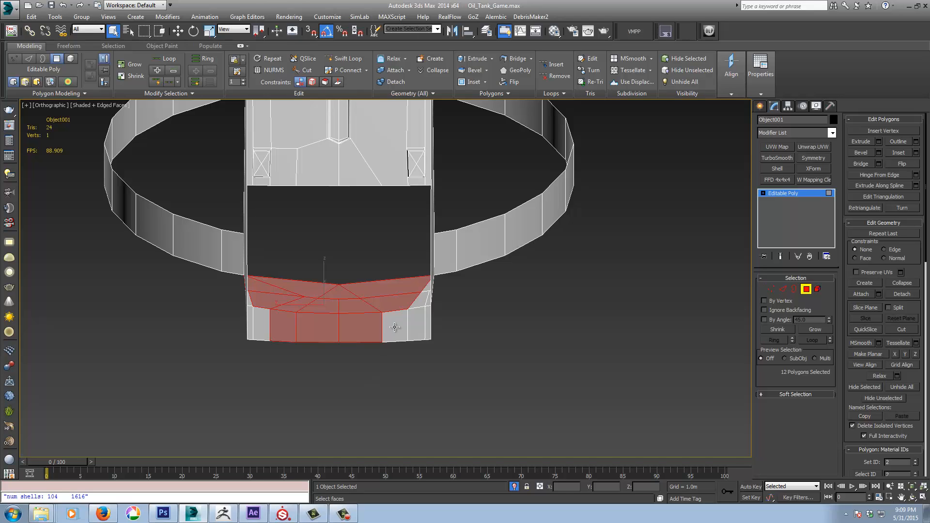
pyautogui.moveTo(395, 327)
pyautogui.keyDown('alt'); pyautogui.mouseDown(button='middle')
pyautogui.moveTo(407, 318)
pyautogui.moveTo(400, 326)
pyautogui.mouseUp(button='middle'); pyautogui.keyUp('alt')
pyautogui.keyDown('alt'); pyautogui.click(397, 291); pyautogui.keyUp('alt')
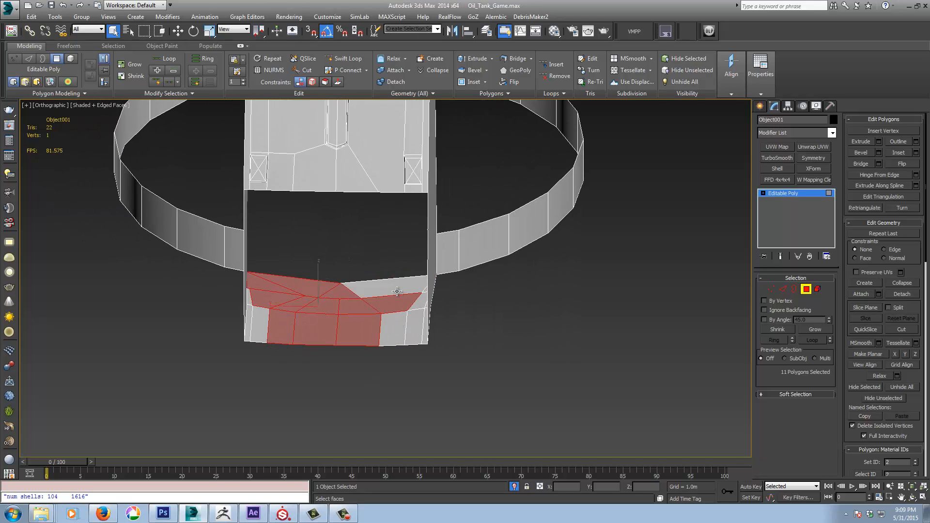
pyautogui.keyDown('alt'); pyautogui.click(268, 284); pyautogui.keyUp('alt')
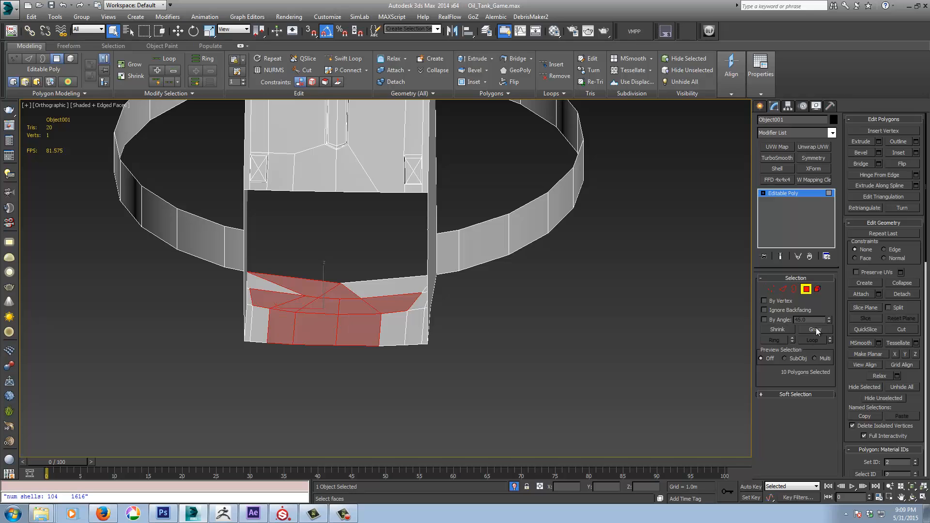
pyautogui.click(816, 329)
pyautogui.keyDown('alt'); pyautogui.moveTo(333, 359); pyautogui.dragTo(202, 278, button='middle'); pyautogui.keyUp('alt')
pyautogui.keyDown('alt'); pyautogui.click(229, 271); pyautogui.keyUp('alt')
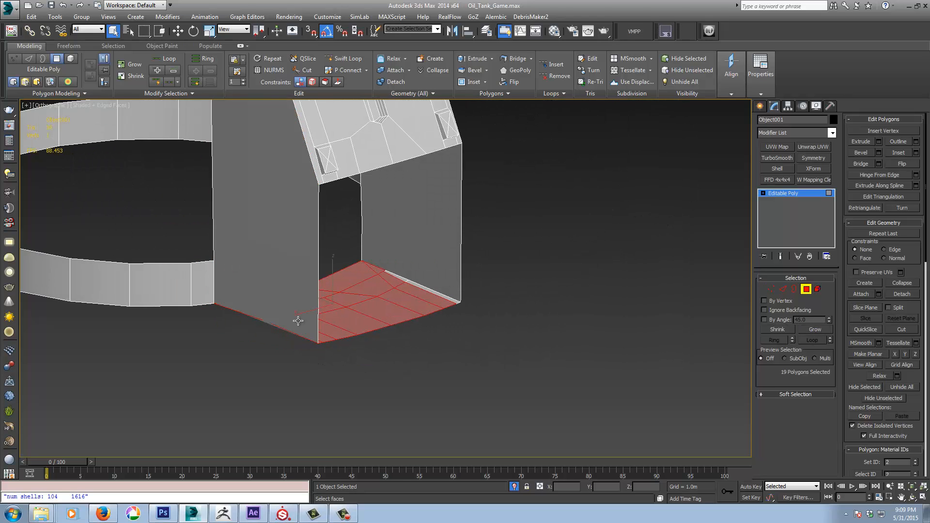
pyautogui.keyDown('alt'); pyautogui.moveTo(297, 322); pyautogui.dragTo(296, 327, button='middle'); pyautogui.keyUp('alt')
pyautogui.keyDown('ctrl'); pyautogui.click(424, 289); pyautogui.keyUp('ctrl')
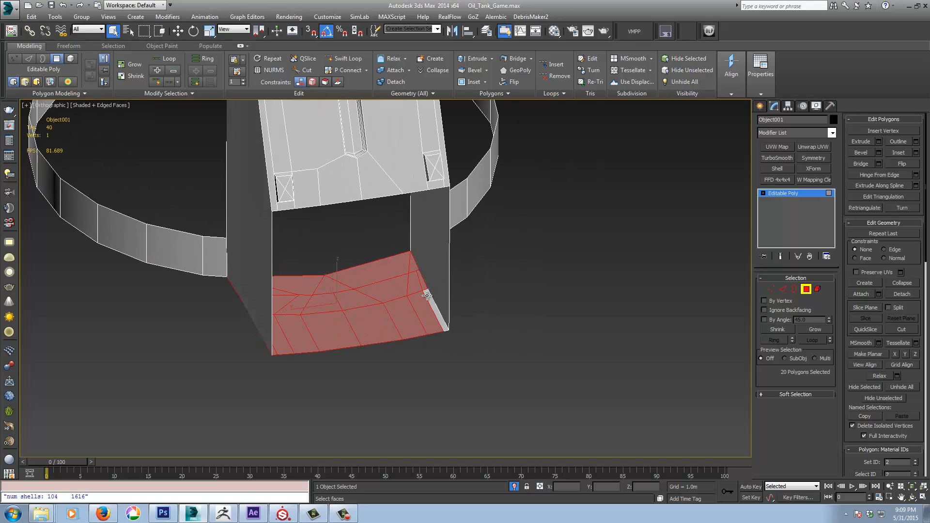
pyautogui.keyDown('ctrl'); pyautogui.click(429, 298); pyautogui.keyUp('ctrl')
pyautogui.moveTo(442, 307); pyautogui.dragTo(400, 315, button='middle')
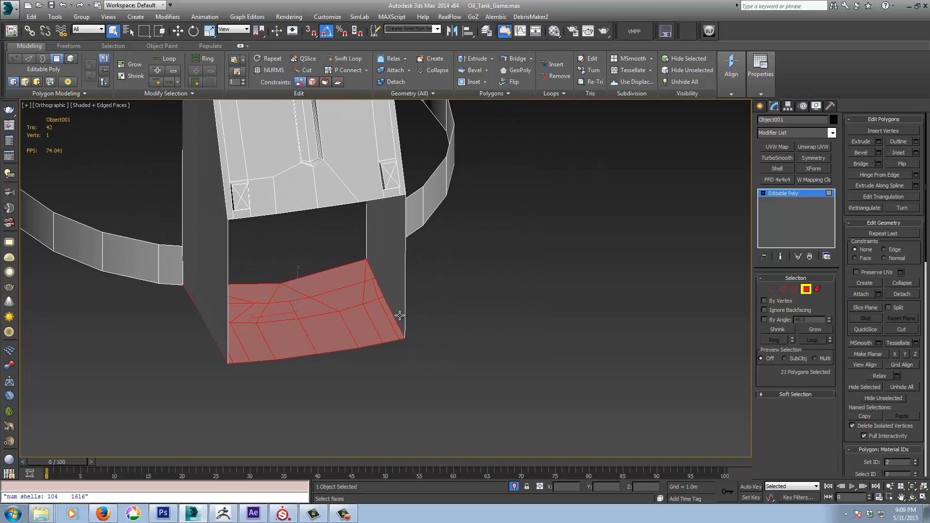
pyautogui.press('Delete')
# Step: Select all triangles of the four rectangular corner details on the box's sloped front face
pyautogui.keyDown('alt'); pyautogui.moveTo(429, 283); pyautogui.dragTo(460, 327, button='middle'); pyautogui.keyUp('alt')
pyautogui.moveTo(420, 324)
pyautogui.keyDown('alt'); pyautogui.mouseDown(button='middle')
pyautogui.moveTo(403, 313)
pyautogui.moveTo(422, 320)
pyautogui.moveTo(426, 336)
pyautogui.mouseUp(button='middle'); pyautogui.keyUp('alt')
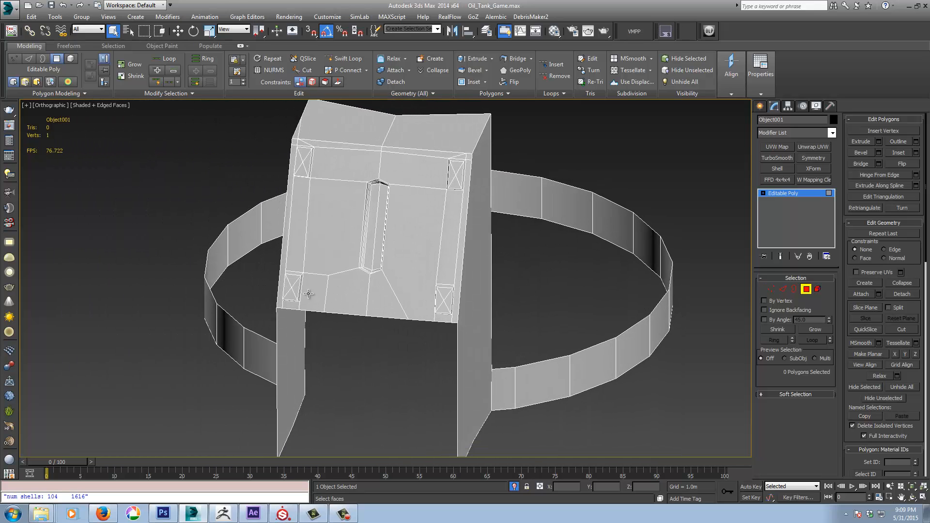
pyautogui.click(291, 294)
pyautogui.keyDown('ctrl'); pyautogui.click(291, 282); pyautogui.keyUp('ctrl')
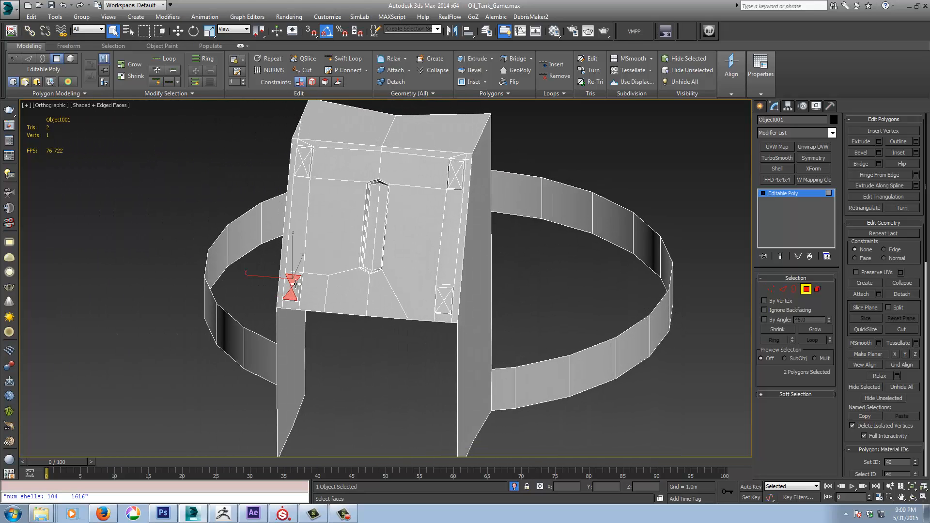
pyautogui.keyDown('ctrl'); pyautogui.click(297, 287); pyautogui.keyUp('ctrl')
pyautogui.keyDown('ctrl'); pyautogui.click(287, 289); pyautogui.keyUp('ctrl')
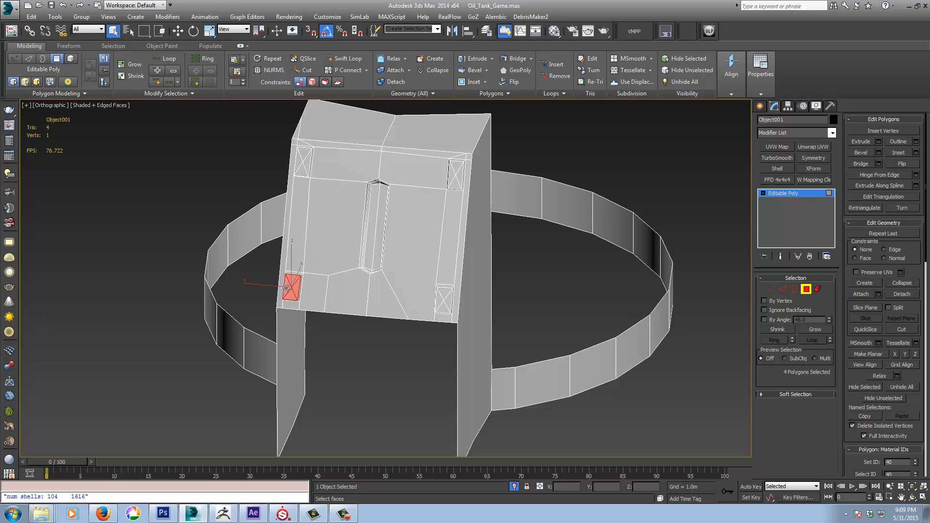
pyautogui.keyDown('ctrl'); pyautogui.click(303, 154); pyautogui.keyUp('ctrl')
pyautogui.keyDown('ctrl'); pyautogui.click(298, 163); pyautogui.keyUp('ctrl')
pyautogui.keyDown('ctrl'); pyautogui.click(304, 168); pyautogui.keyUp('ctrl')
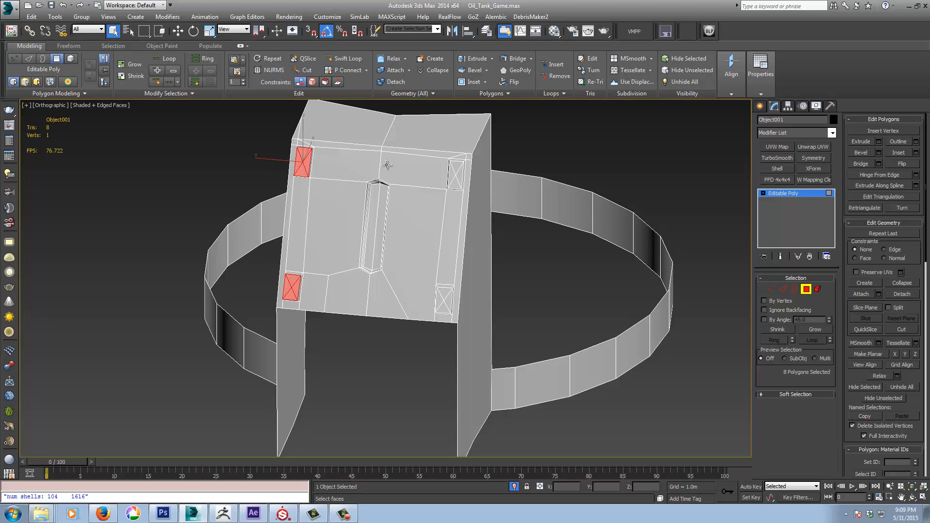
pyautogui.keyDown('ctrl'); pyautogui.click(456, 167); pyautogui.keyUp('ctrl')
pyautogui.keyDown('ctrl'); pyautogui.click(451, 178); pyautogui.keyUp('ctrl')
pyautogui.keyDown('ctrl'); pyautogui.click(456, 182); pyautogui.keyUp('ctrl')
pyautogui.keyDown('ctrl'); pyautogui.click(456, 183); pyautogui.keyUp('ctrl')
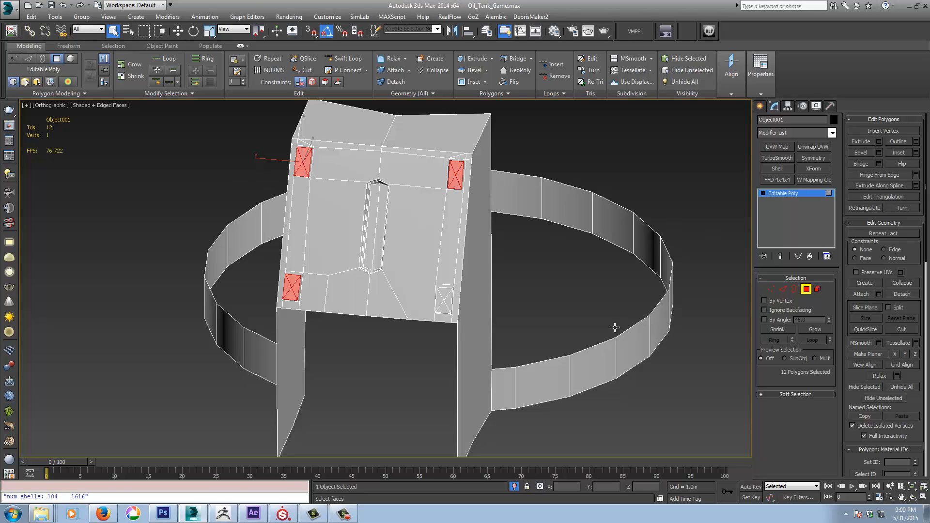
pyautogui.keyDown('ctrl'); pyautogui.click(439, 296); pyautogui.keyUp('ctrl')
pyautogui.keyDown('ctrl'); pyautogui.click(444, 291); pyautogui.keyUp('ctrl')
pyautogui.keyDown('ctrl'); pyautogui.click(444, 310); pyautogui.keyUp('ctrl')
pyautogui.keyDown('ctrl'); pyautogui.click(449, 301); pyautogui.keyUp('ctrl')
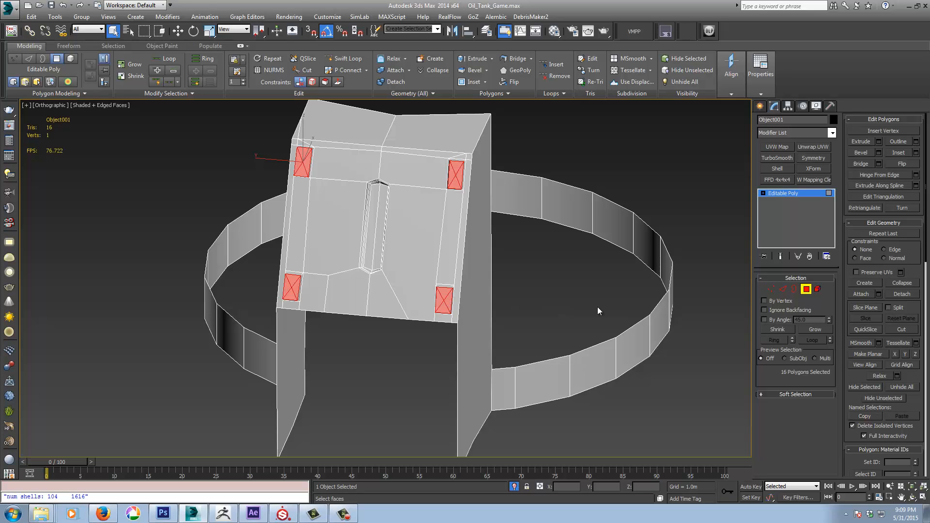
# Step: Grow the selection across the whole sloped face and delete it, along with the leftover raised strip at its center
pyautogui.click(819, 329)
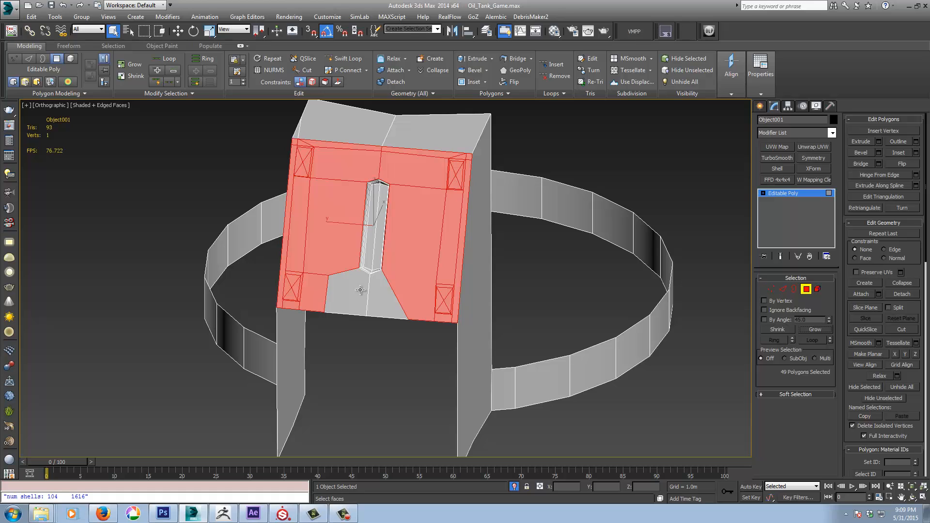
pyautogui.press('Delete')
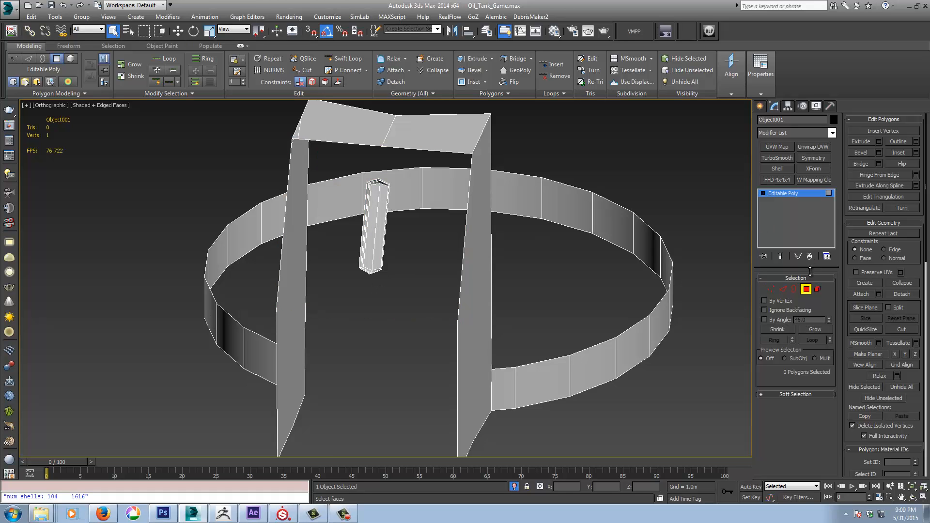
pyautogui.keyDown('alt'); pyautogui.moveTo(459, 309); pyautogui.dragTo(372, 173, button='middle'); pyautogui.keyUp('alt')
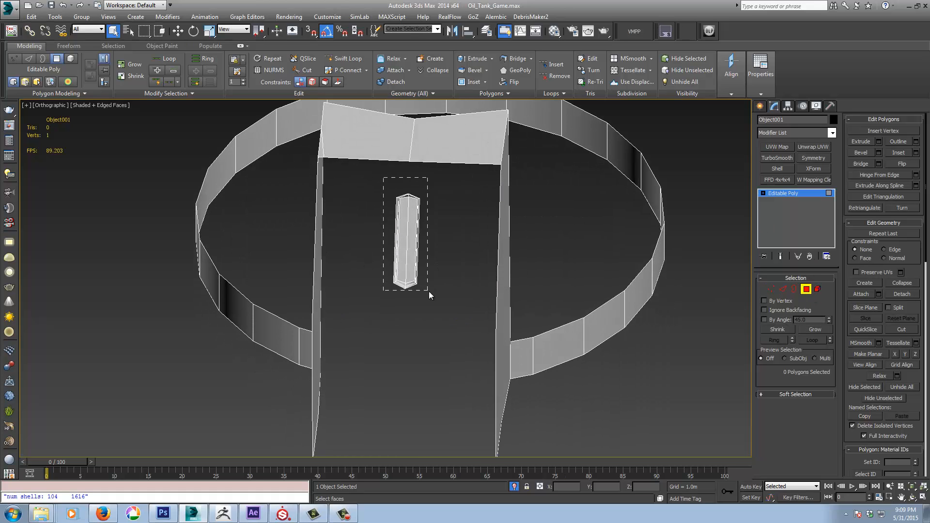
pyautogui.moveTo(428, 292); pyautogui.dragTo(428, 292)
pyautogui.press('Delete')
# Step: Try to bridge the vertical and sloped front edges of the two side panels
pyautogui.keyDown('alt'); pyautogui.moveTo(415, 293); pyautogui.dragTo(381, 288, button='middle'); pyautogui.keyUp('alt')
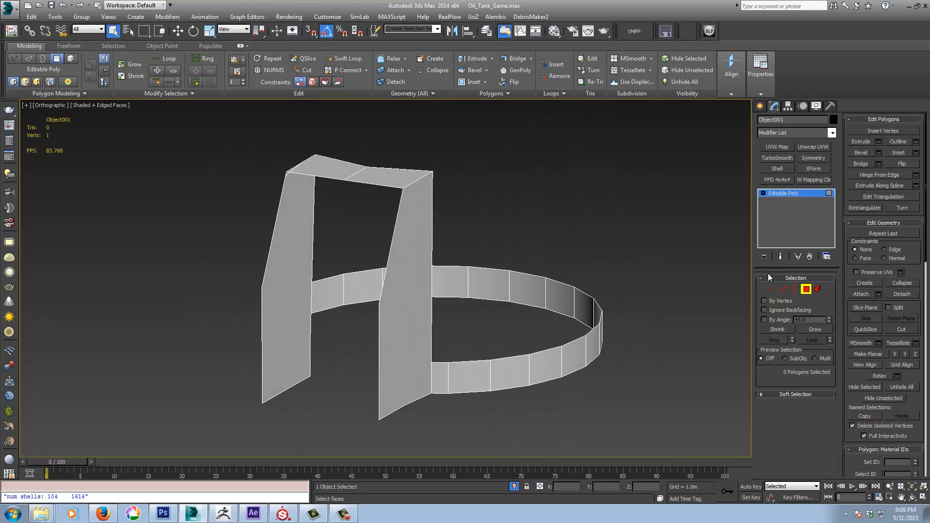
pyautogui.click(782, 289)
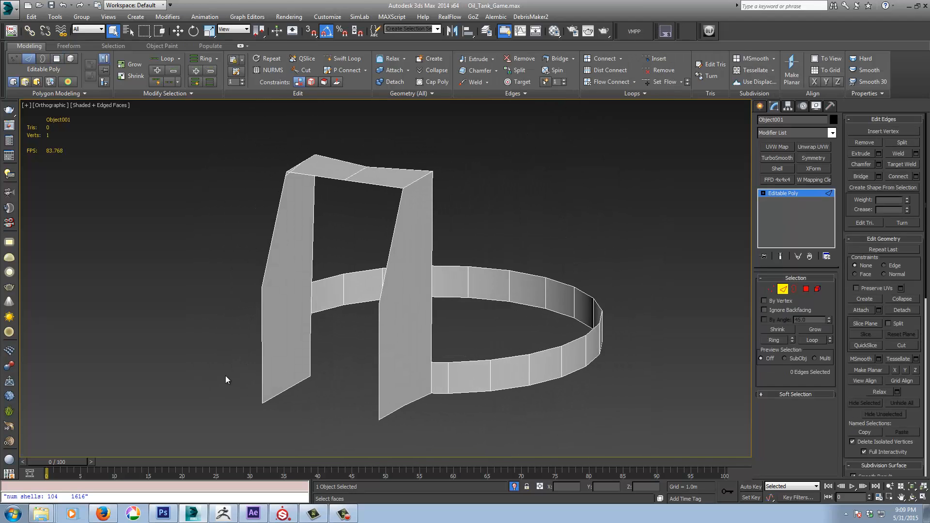
pyautogui.click(261, 352)
pyautogui.keyDown('ctrl'); pyautogui.click(377, 355); pyautogui.keyUp('ctrl')
pyautogui.keyDown('ctrl'); pyautogui.click(276, 221); pyautogui.keyUp('ctrl')
pyautogui.keyDown('ctrl'); pyautogui.click(392, 247); pyautogui.keyUp('ctrl')
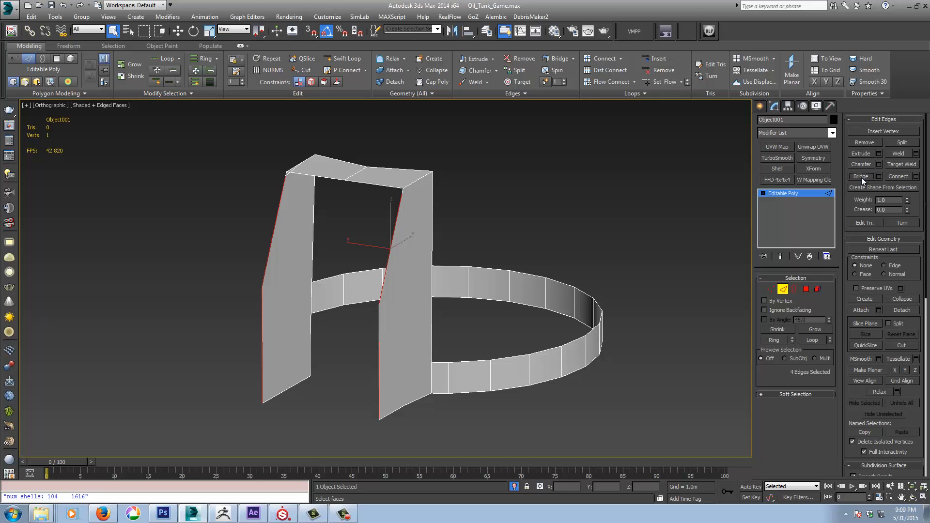
pyautogui.keyDown('alt'); pyautogui.moveTo(354, 358); pyautogui.dragTo(412, 388, button='middle'); pyautogui.keyUp('alt')
# Step: Select the stray vertices along the side panels' front, back and bottom edges, try removing them, and undo the removal
pyautogui.click(771, 289)
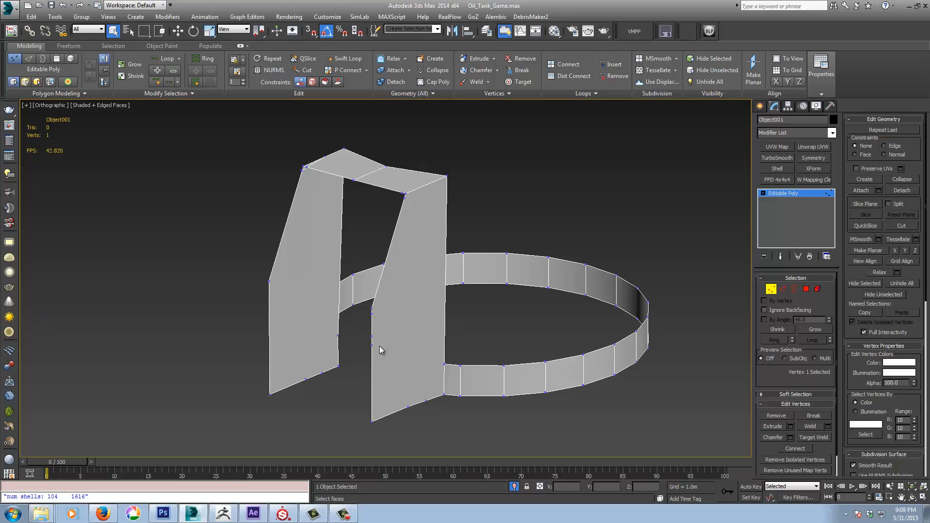
pyautogui.keyDown('alt'); pyautogui.moveTo(364, 359); pyautogui.dragTo(356, 367, button='middle'); pyautogui.keyUp('alt')
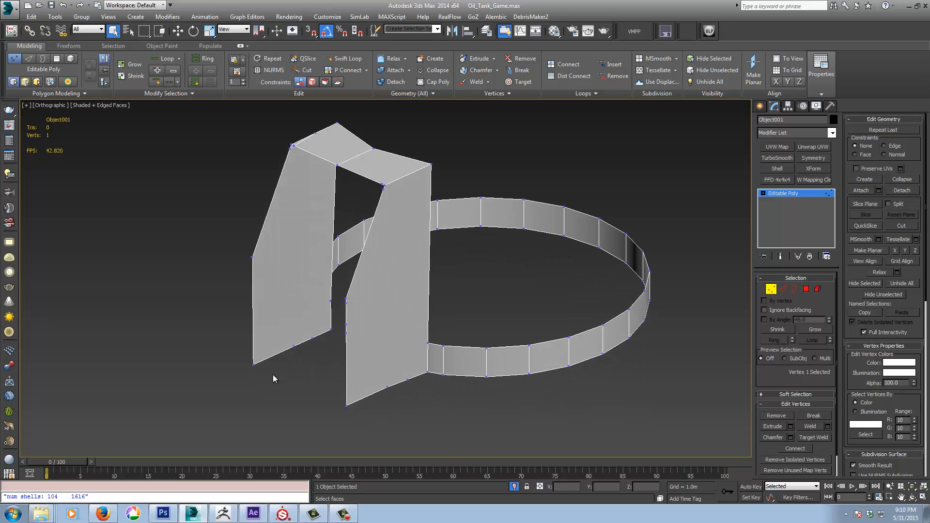
pyautogui.moveTo(305, 336); pyautogui.dragTo(317, 329)
pyautogui.keyDown('alt'); pyautogui.moveTo(289, 350); pyautogui.dragTo(296, 339, button='middle'); pyautogui.keyUp('alt')
pyautogui.keyDown('ctrl'); pyautogui.moveTo(337, 293); pyautogui.dragTo(313, 304); pyautogui.keyUp('ctrl')
pyautogui.keyDown('alt'); pyautogui.moveTo(340, 316); pyautogui.dragTo(335, 316, button='middle'); pyautogui.keyUp('alt')
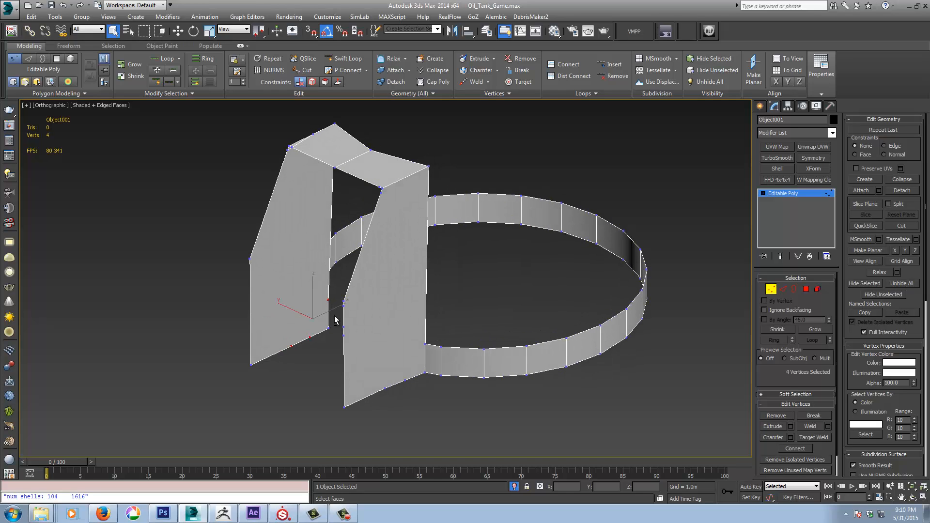
pyautogui.keyDown('ctrl'); pyautogui.click(344, 306); pyautogui.keyUp('ctrl')
pyautogui.keyDown('ctrl'); pyautogui.moveTo(330, 316); pyautogui.dragTo(413, 401); pyautogui.keyUp('ctrl')
pyautogui.press('BackSpace')
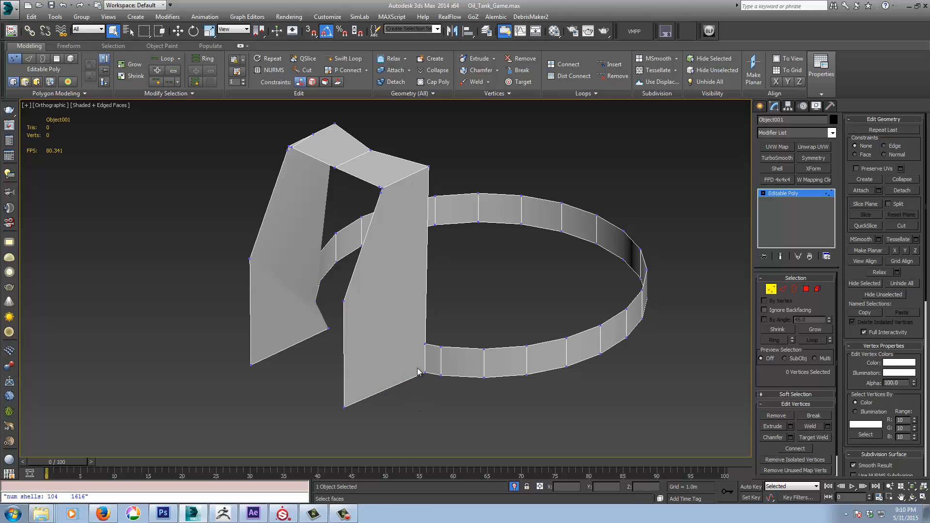
pyautogui.hotkey('ctrl', 'z')
# Step: Exclude the vertices where the side panel meets the ring band from the selection and remove the remaining stray vertices
pyautogui.keyDown('alt'); pyautogui.moveTo(418, 372); pyautogui.dragTo(392, 326, button='middle'); pyautogui.keyUp('alt')
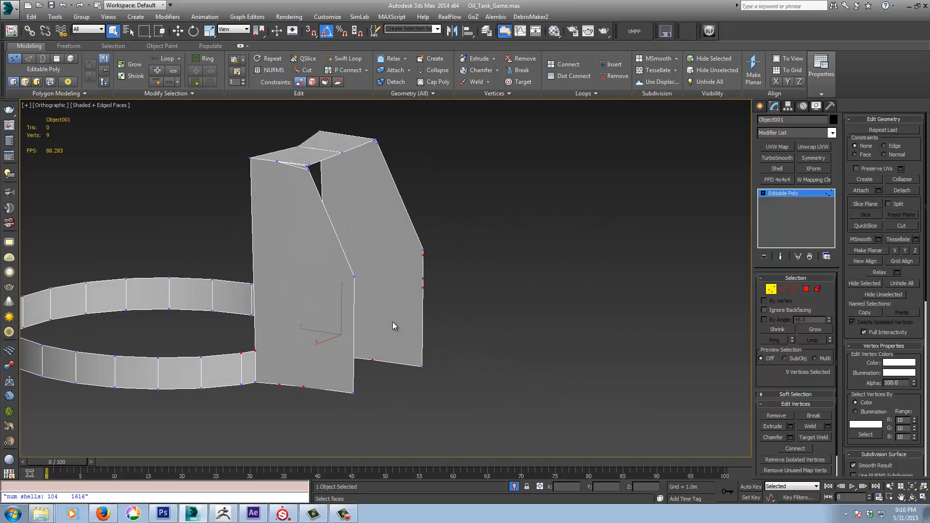
pyautogui.keyDown('alt'); pyautogui.moveTo(224, 335); pyautogui.dragTo(260, 358); pyautogui.keyUp('alt')
pyautogui.keyDown('alt'); pyautogui.moveTo(273, 360); pyautogui.dragTo(254, 366, button='middle'); pyautogui.keyUp('alt')
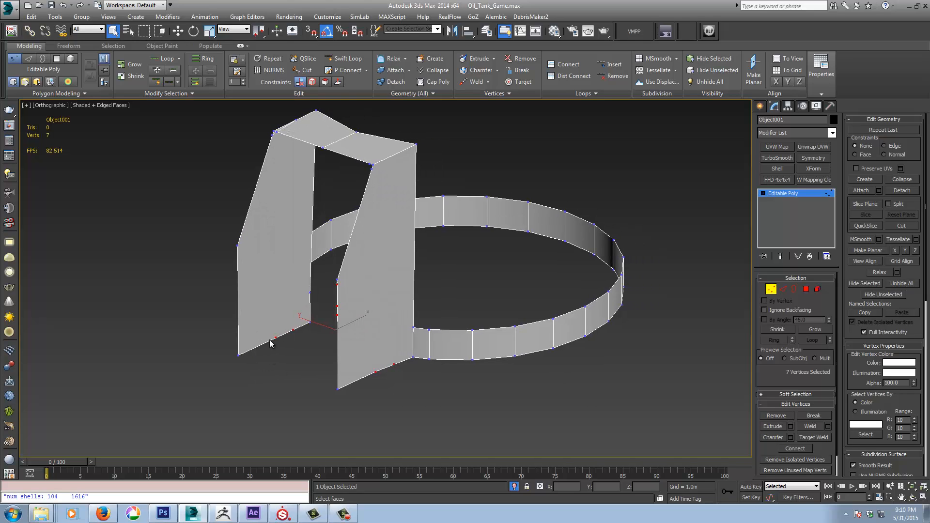
pyautogui.press('BackSpace')
# Step: Remove the leftover edges of the thin sliver at the upper front corner of the side panel
pyautogui.click(309, 293)
pyautogui.scroll(3, 310, 292)
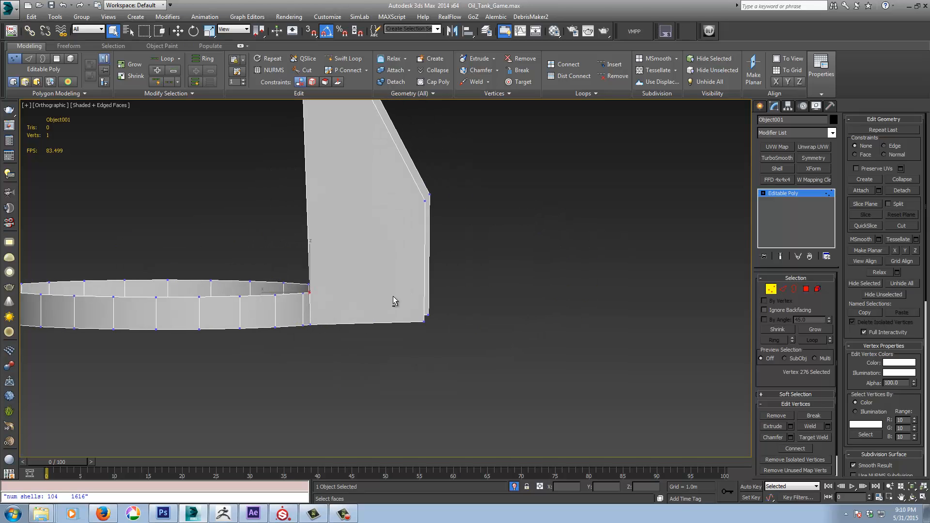
pyautogui.keyDown('alt'); pyautogui.moveTo(393, 296); pyautogui.dragTo(357, 354, button='middle'); pyautogui.keyUp('alt')
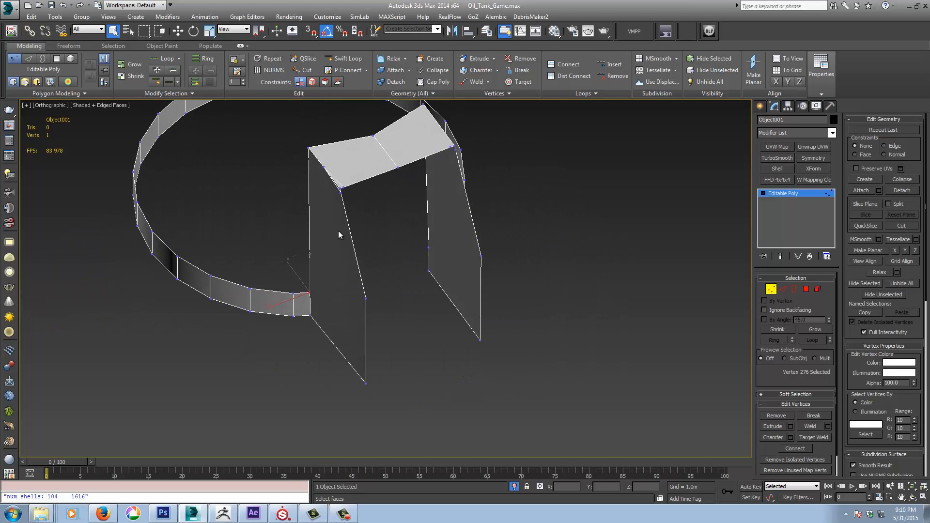
pyautogui.scroll(3, 339, 231)
pyautogui.moveTo(332, 162); pyautogui.dragTo(373, 257, button='middle')
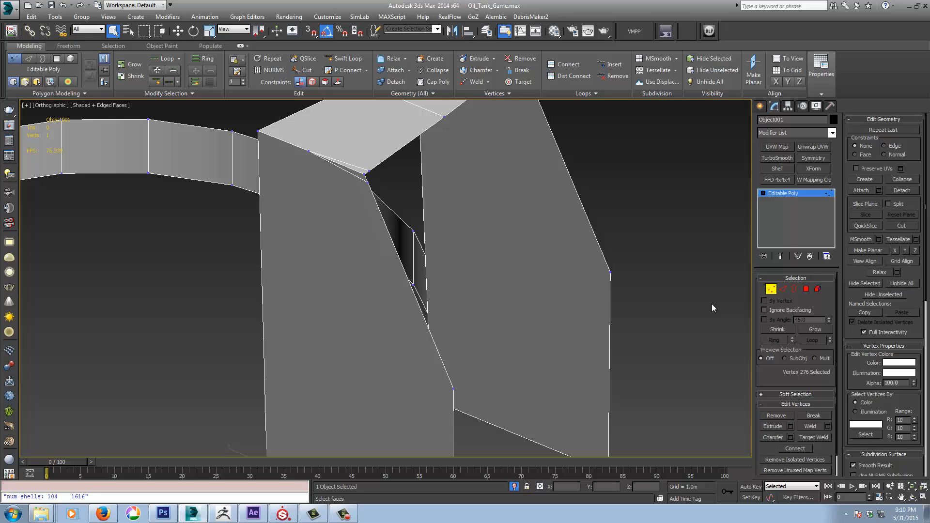
pyautogui.click(783, 288)
pyautogui.click(356, 169)
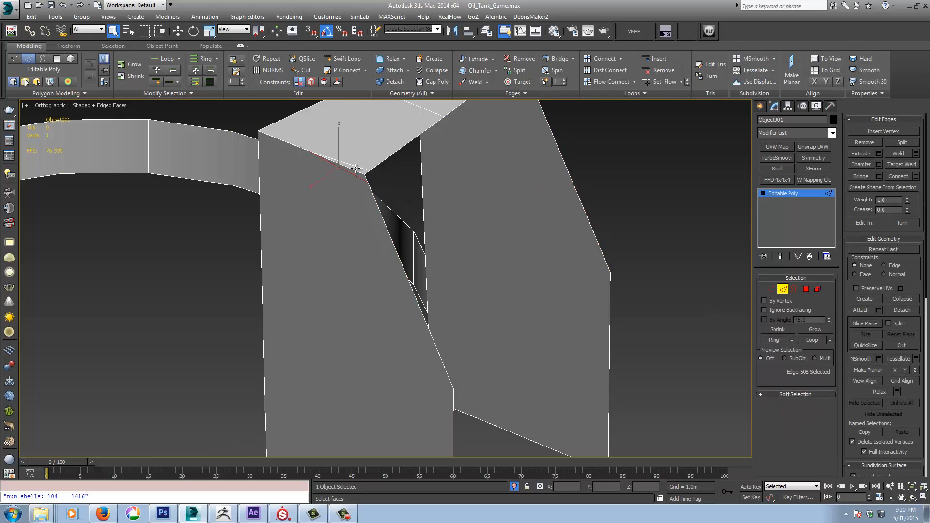
pyautogui.keyDown('ctrl'); pyautogui.click(356, 169); pyautogui.keyUp('ctrl')
pyautogui.press('BackSpace')
# Step: Remove the dome's outermost inner rim loop and two alternate horizontal edge loops together with their vertices
pyautogui.scroll(-10, 417, 247)
pyautogui.keyDown('alt'); pyautogui.moveTo(489, 250); pyautogui.dragTo(373, 300, button='middle'); pyautogui.keyUp('alt')
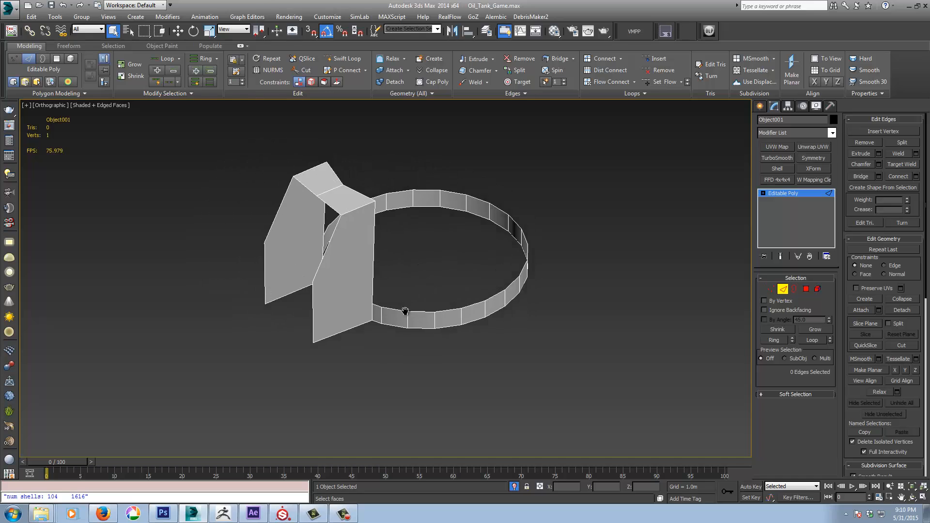
pyautogui.scroll(-5, 388, 316)
pyautogui.keyDown('alt'); pyautogui.moveTo(434, 283); pyautogui.dragTo(430, 253, button='middle'); pyautogui.keyUp('alt')
pyautogui.moveTo(418, 119); pyautogui.dragTo(407, 229, button='middle')
pyautogui.scroll(6, 410, 238)
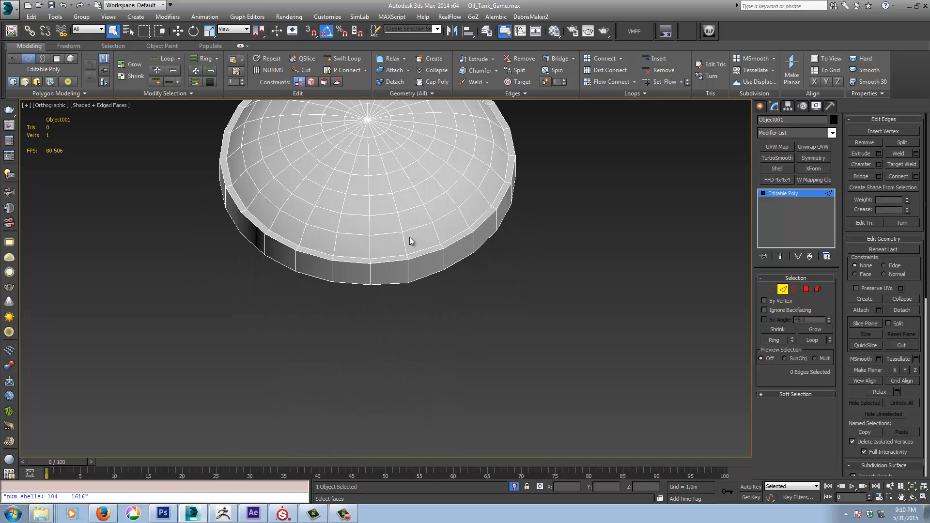
pyautogui.doubleClick(380, 258)
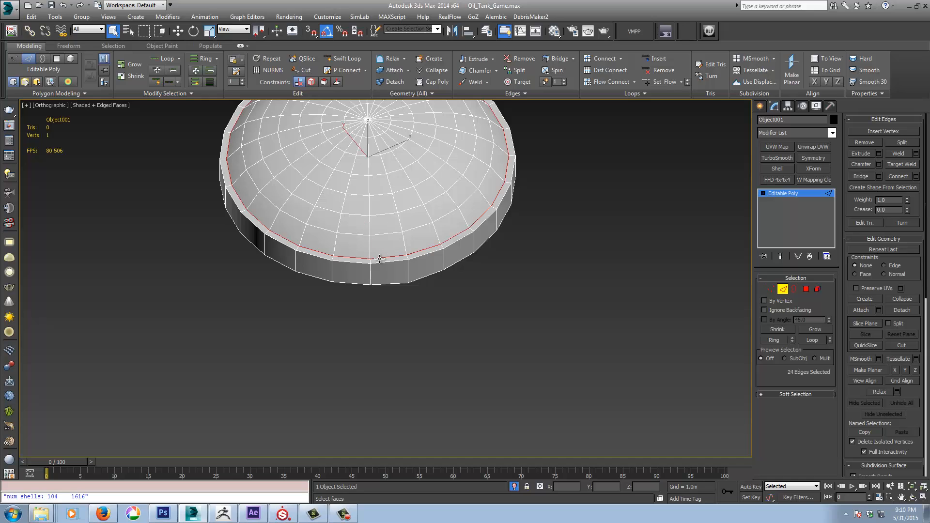
pyautogui.keyDown('ctrl'); pyautogui.doubleClick(374, 214); pyautogui.keyUp('ctrl')
pyautogui.keyDown('ctrl'); pyautogui.doubleClick(377, 174); pyautogui.keyUp('ctrl')
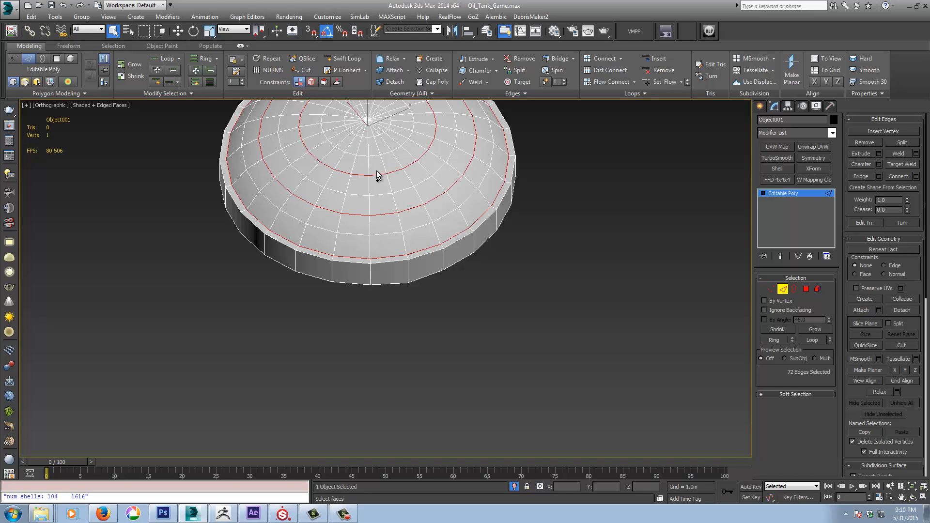
pyautogui.hotkey('ctrl', 'BackSpace')
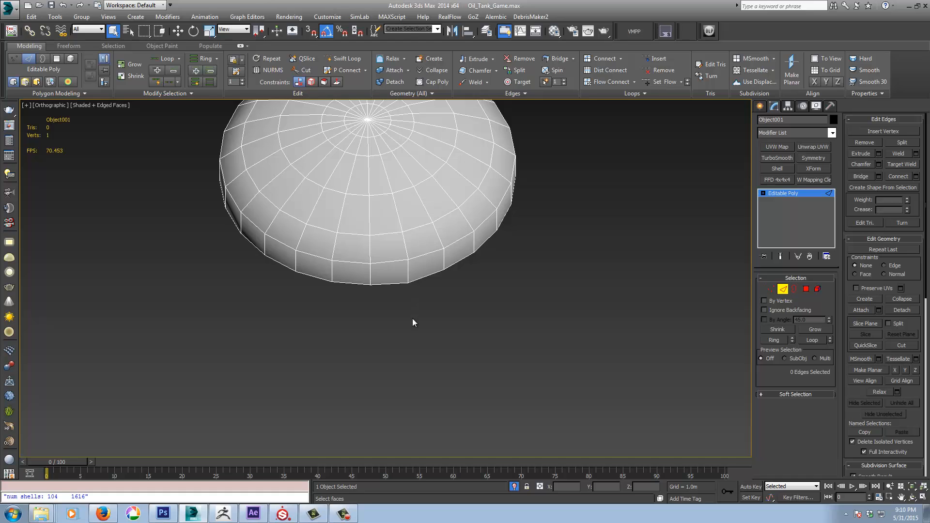
# Step: Select the ring band's upper edges, leaving out the side panels' edges, and extrude them straight up to the height of the panels' top
pyautogui.moveTo(412, 319); pyautogui.dragTo(407, 328, button='middle')
pyautogui.scroll(-3, 401, 324)
pyautogui.scroll(-4, 426, 253)
pyautogui.keyDown('alt'); pyautogui.moveTo(405, 276); pyautogui.dragTo(469, 259, button='middle'); pyautogui.keyUp('alt')
pyautogui.click(797, 288)
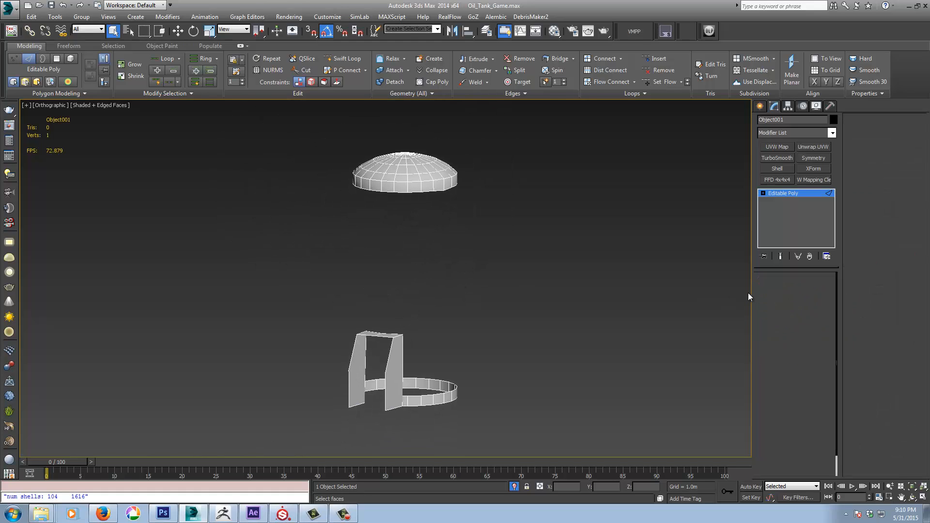
pyautogui.scroll(3, 417, 384)
pyautogui.scroll(3, 411, 363)
pyautogui.moveTo(411, 363); pyautogui.dragTo(453, 294, button='middle')
pyautogui.click(783, 289)
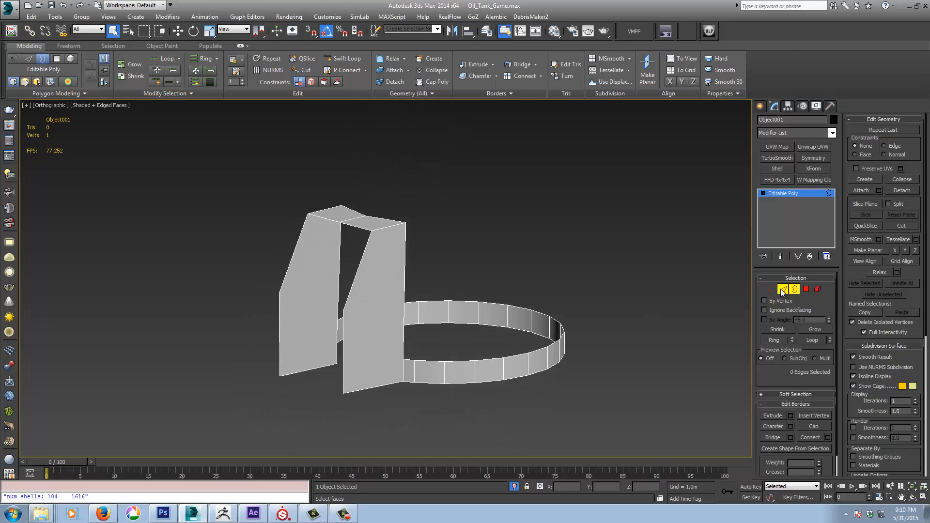
pyautogui.doubleClick(427, 363)
pyautogui.keyDown('alt'); pyautogui.moveTo(439, 332); pyautogui.dragTo(389, 318, button='middle'); pyautogui.keyUp('alt')
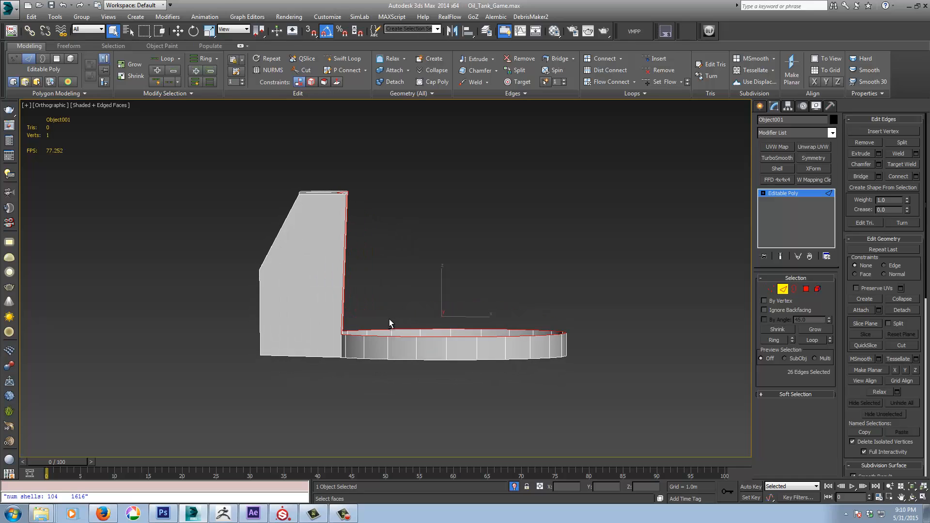
pyautogui.keyDown('alt'); pyautogui.moveTo(284, 307); pyautogui.dragTo(284, 308); pyautogui.keyUp('alt')
pyautogui.keyDown('alt'); pyautogui.moveTo(313, 310); pyautogui.dragTo(358, 298, button='middle'); pyautogui.keyUp('alt')
pyautogui.rightClick(400, 288)
pyautogui.click(413, 299)
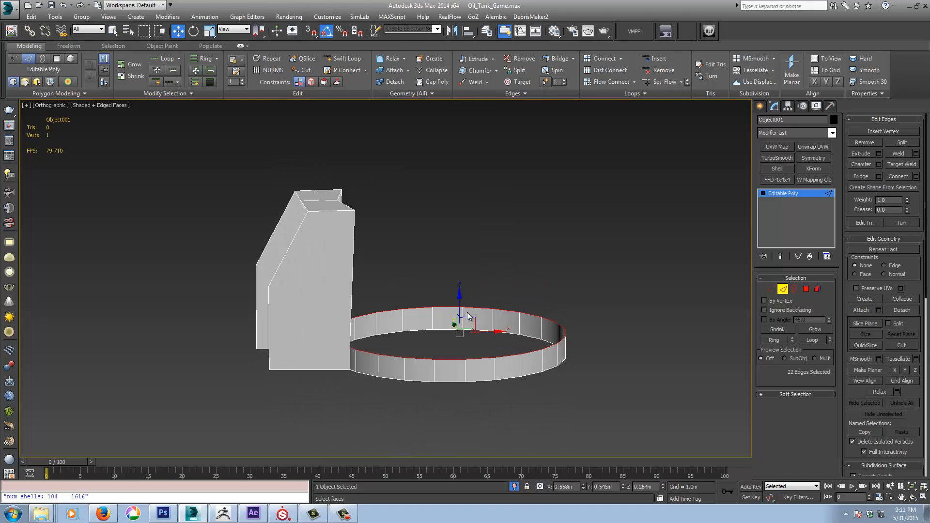
pyautogui.keyDown('shift'); pyautogui.moveTo(463, 303); pyautogui.dragTo(469, 168); pyautogui.keyUp('shift')
# Step: Target-weld the two rear corners of the side panels' top plate to the adjacent vertices on the cylinder's upper rim
pyautogui.scroll(8, 378, 238)
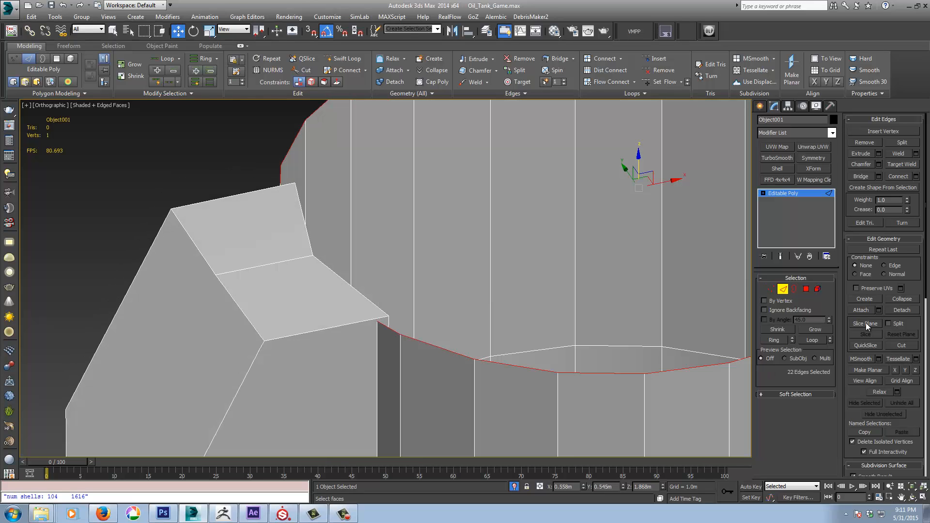
pyautogui.click(771, 289)
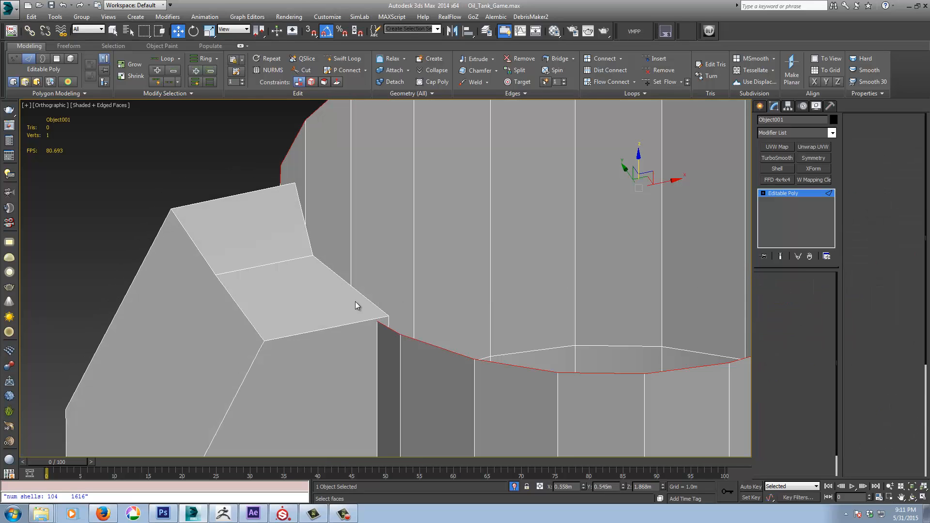
pyautogui.rightClick(351, 301)
pyautogui.click(327, 367)
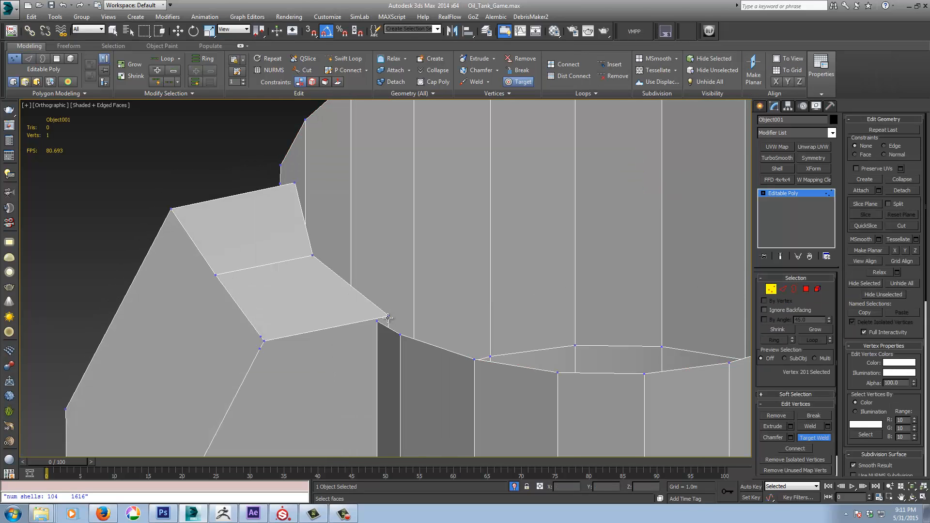
pyautogui.keyDown('alt'); pyautogui.moveTo(291, 259); pyautogui.dragTo(360, 301, button='middle'); pyautogui.keyUp('alt')
pyautogui.click(283, 238)
pyautogui.click(281, 251)
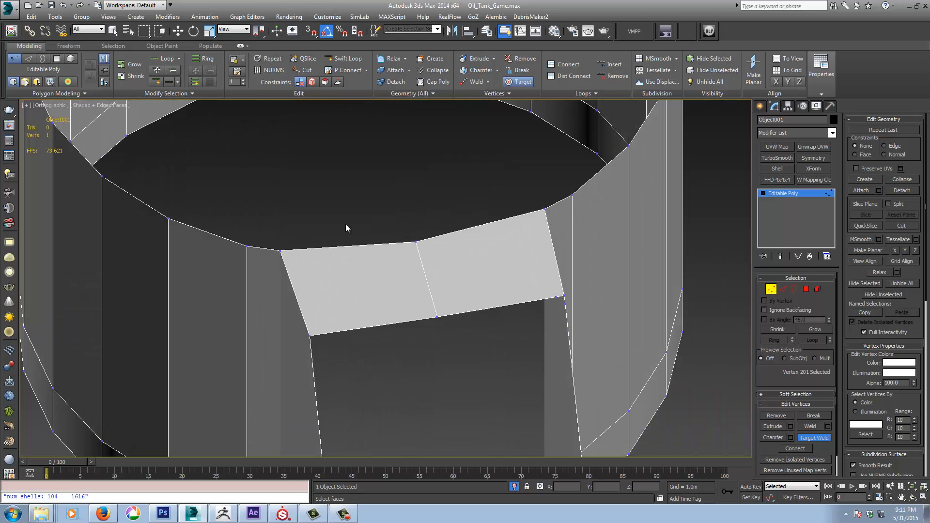
pyautogui.rightClick(345, 226)
# Step: Bridge the cylinder's open upper border to the dome's lower border to form the tank wall
pyautogui.scroll(-7, 345, 225)
pyautogui.keyDown('alt'); pyautogui.moveTo(347, 234); pyautogui.dragTo(416, 295, button='middle'); pyautogui.keyUp('alt')
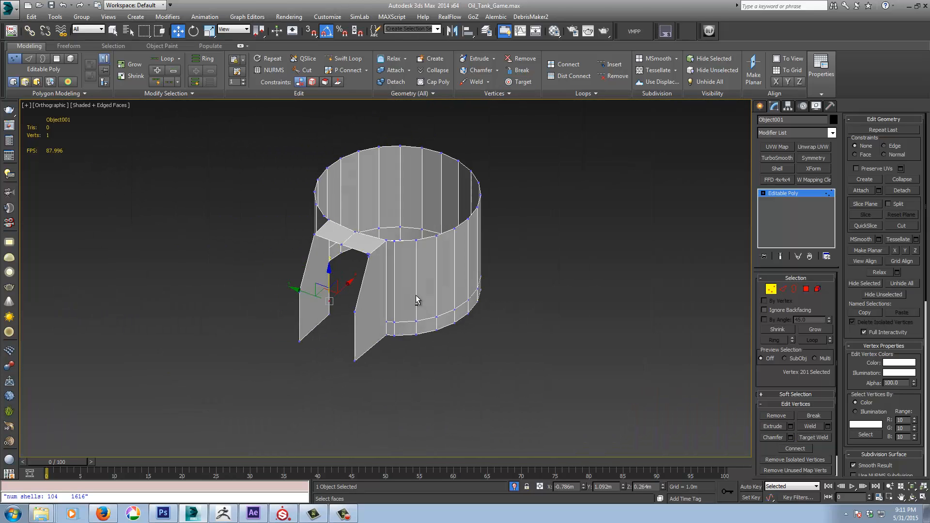
pyautogui.click(794, 288)
pyautogui.scroll(-3, 514, 268)
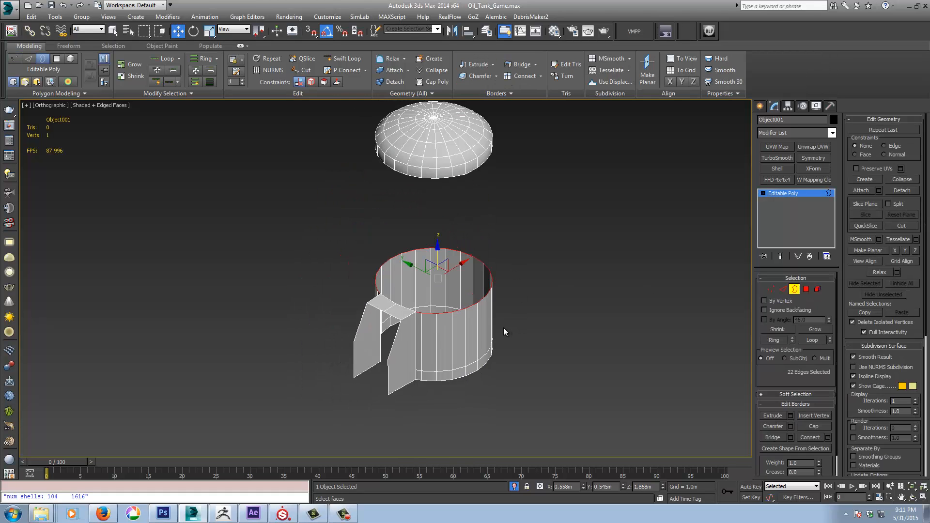
pyautogui.click(446, 310)
pyautogui.keyDown('ctrl'); pyautogui.click(398, 172); pyautogui.keyUp('ctrl')
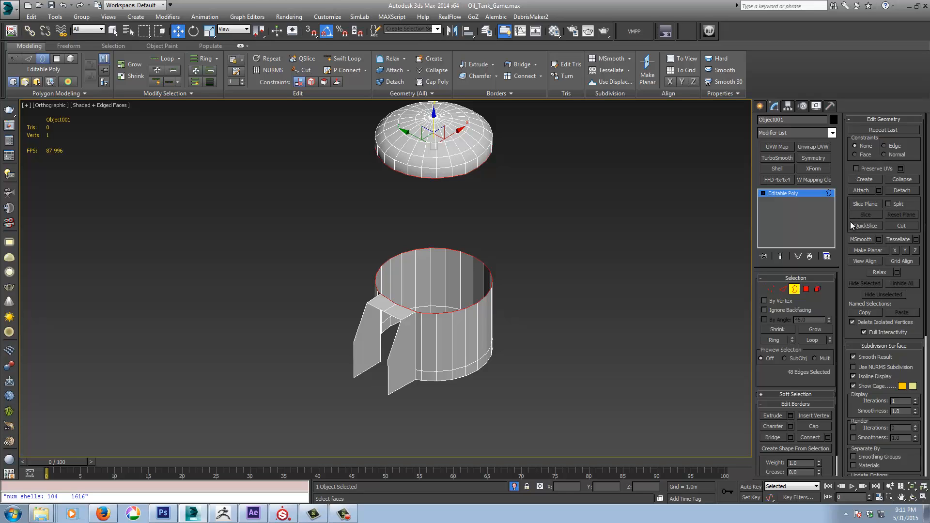
pyautogui.keyDown('alt'); pyautogui.moveTo(614, 300); pyautogui.dragTo(576, 290, button='middle'); pyautogui.keyUp('alt')
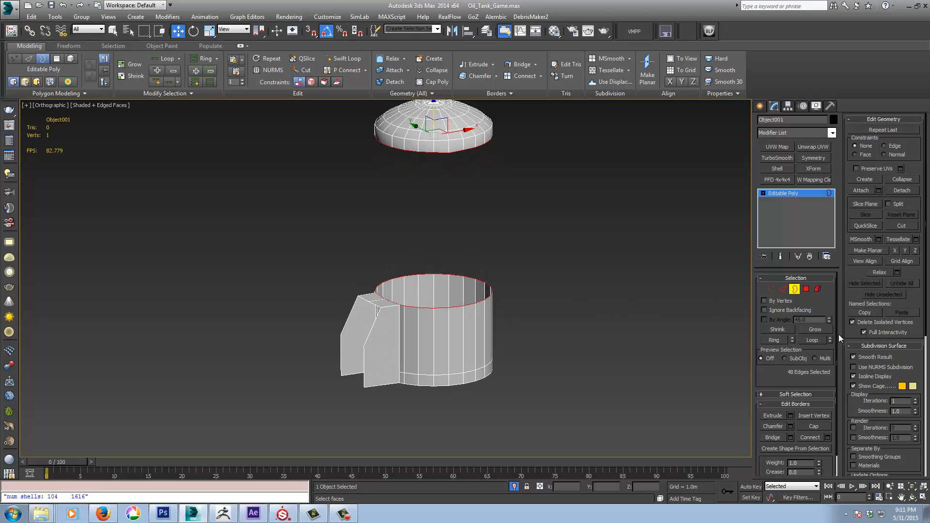
pyautogui.rightClick(626, 237)
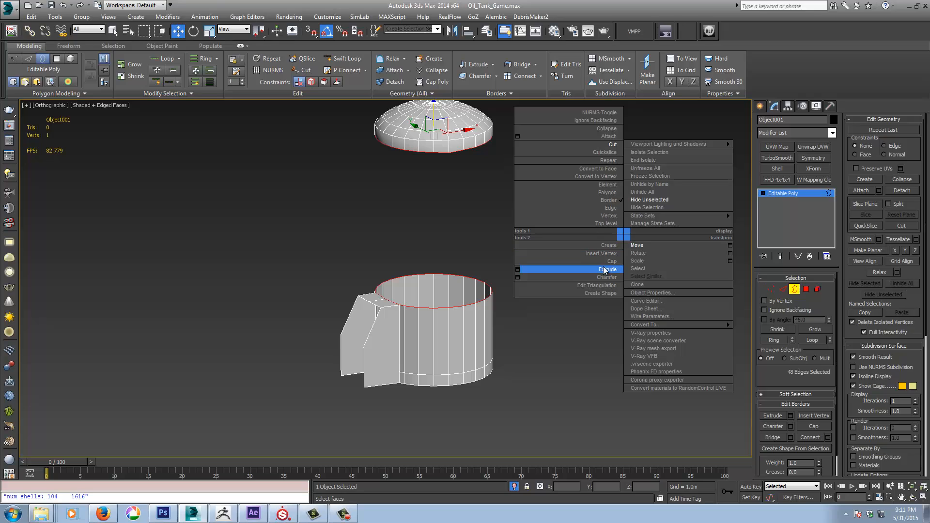
pyautogui.click(898, 104)
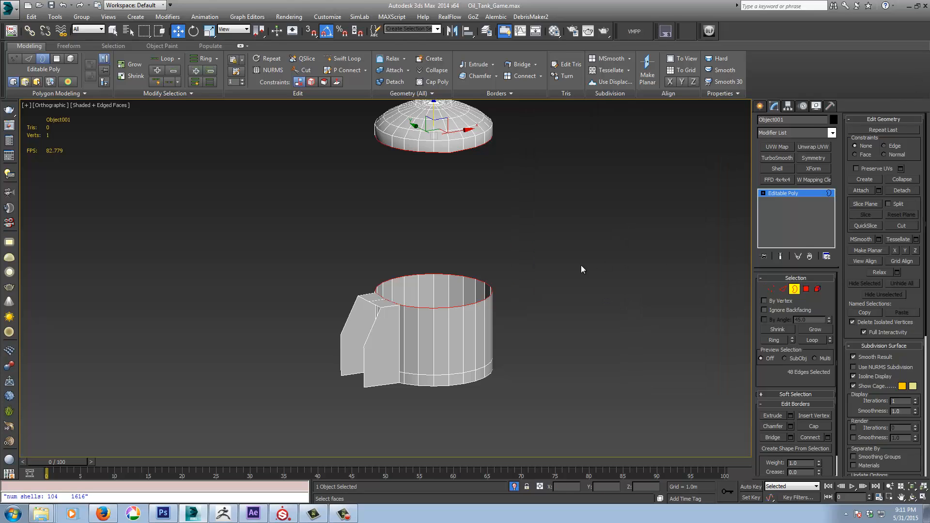
pyautogui.moveTo(582, 266)
pyautogui.keyDown('alt'); pyautogui.mouseDown(button='middle')
pyautogui.moveTo(557, 264)
pyautogui.moveTo(570, 272)
pyautogui.mouseUp(button='middle'); pyautogui.keyUp('alt')
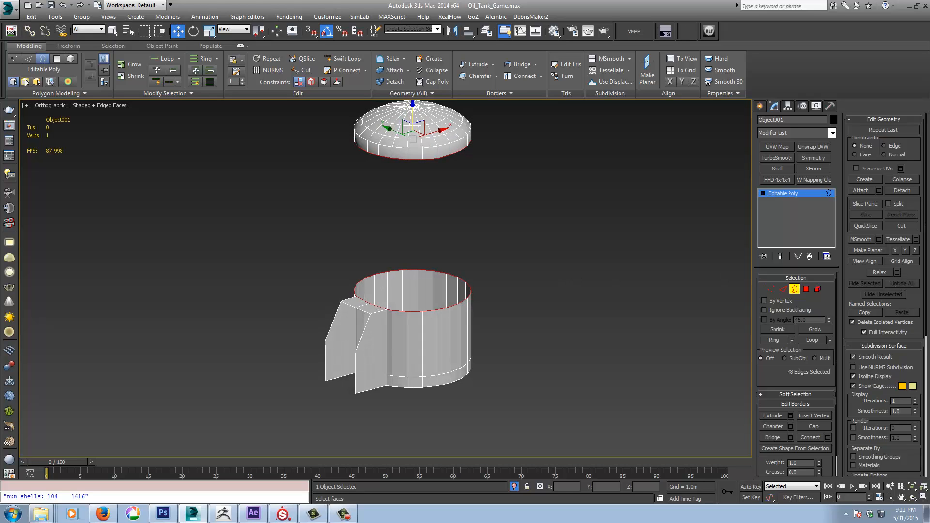
pyautogui.hotkey('alt', 'Tab')
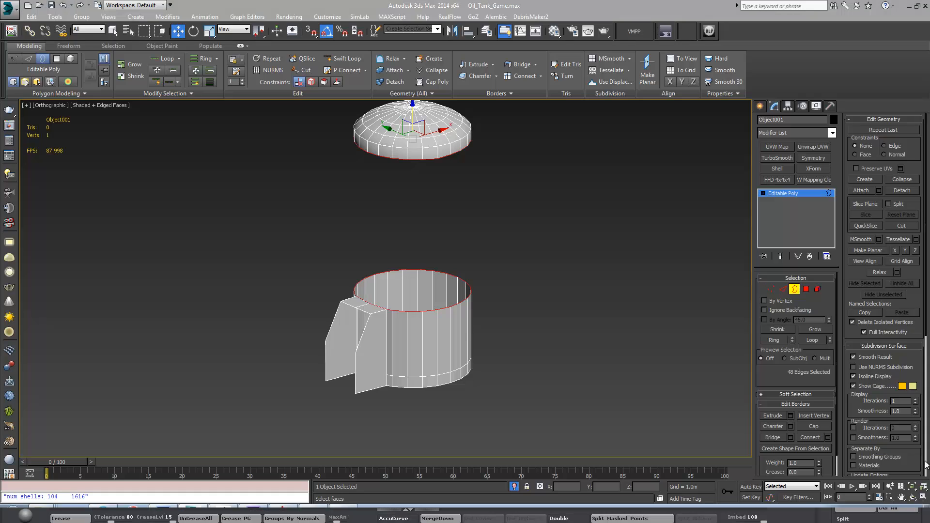
pyautogui.moveTo(832, 294); pyautogui.dragTo(829, 284)
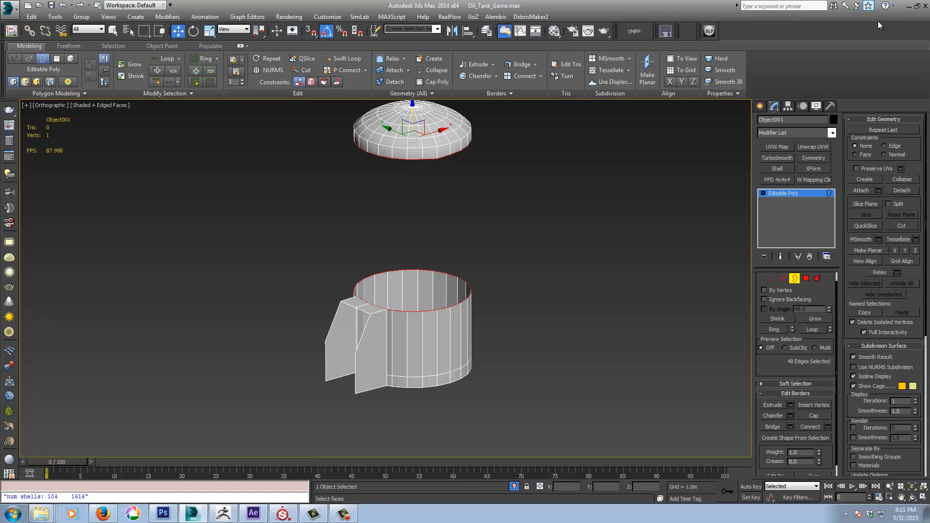
pyautogui.click(772, 427)
pyautogui.moveTo(499, 253); pyautogui.dragTo(546, 286, button='middle')
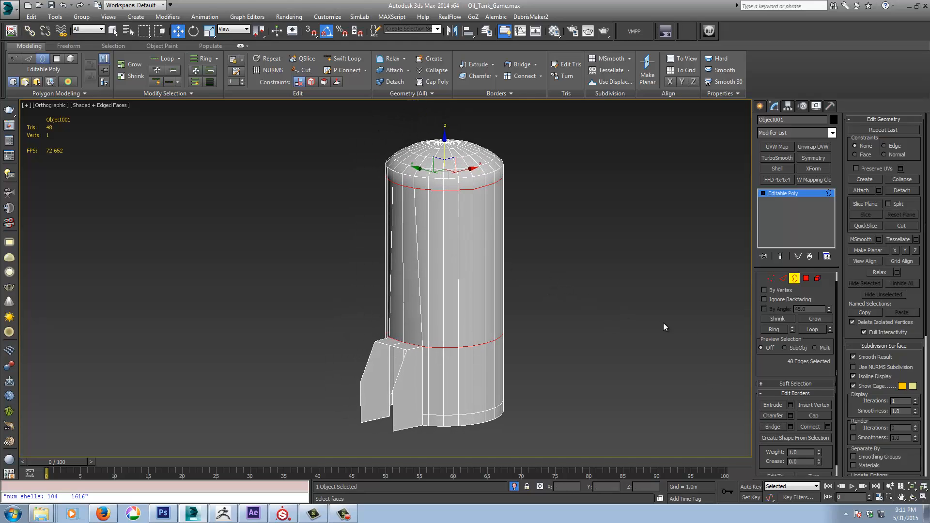
# Step: Examine the vertices and edges of the bridged wall between the dome and the lower cylinder
pyautogui.click(770, 279)
pyautogui.scroll(6, 505, 194)
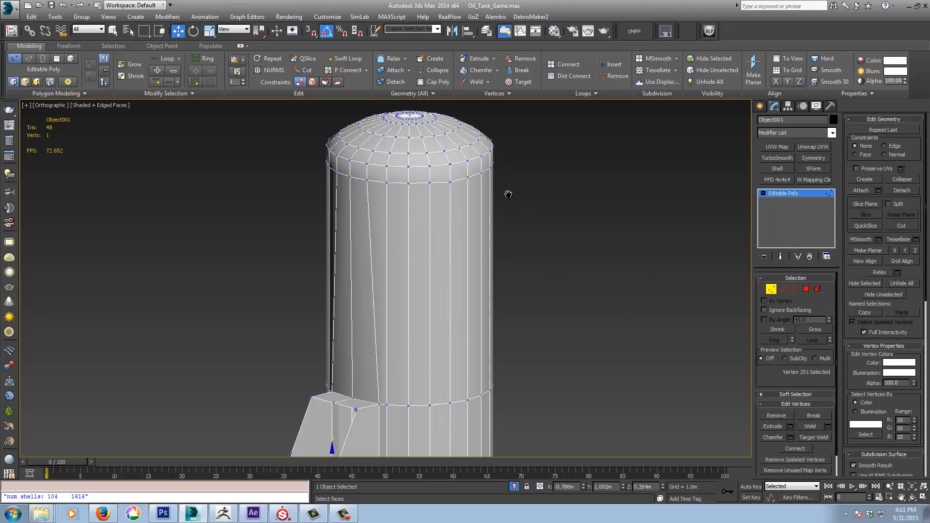
pyautogui.scroll(-5, 439, 190)
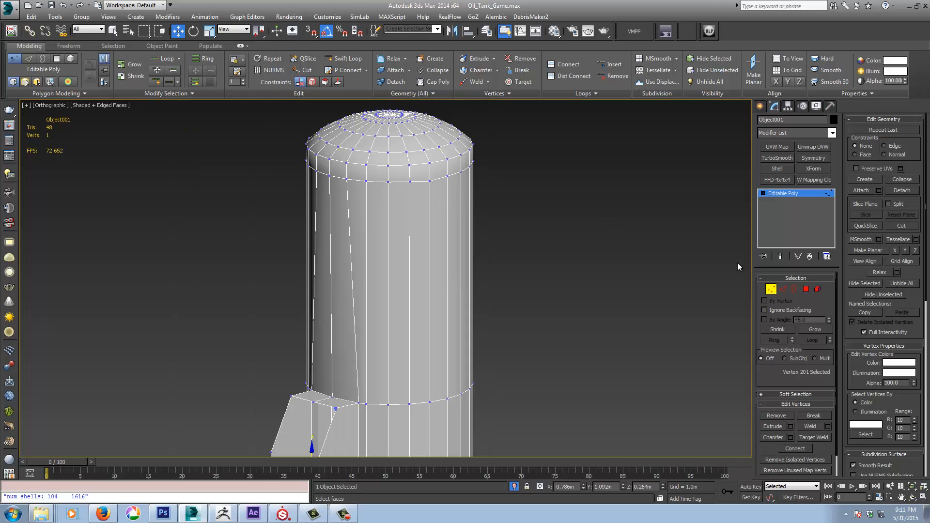
pyautogui.moveTo(624, 291); pyautogui.dragTo(653, 186, button='middle')
pyautogui.scroll(-3, 625, 244)
pyautogui.keyDown('alt'); pyautogui.moveTo(625, 244); pyautogui.dragTo(647, 252, button='middle'); pyautogui.keyUp('alt')
# Step: Bridge the slanted front edges of the two side panels to create a sloped front face
pyautogui.click(783, 289)
pyautogui.scroll(5, 536, 291)
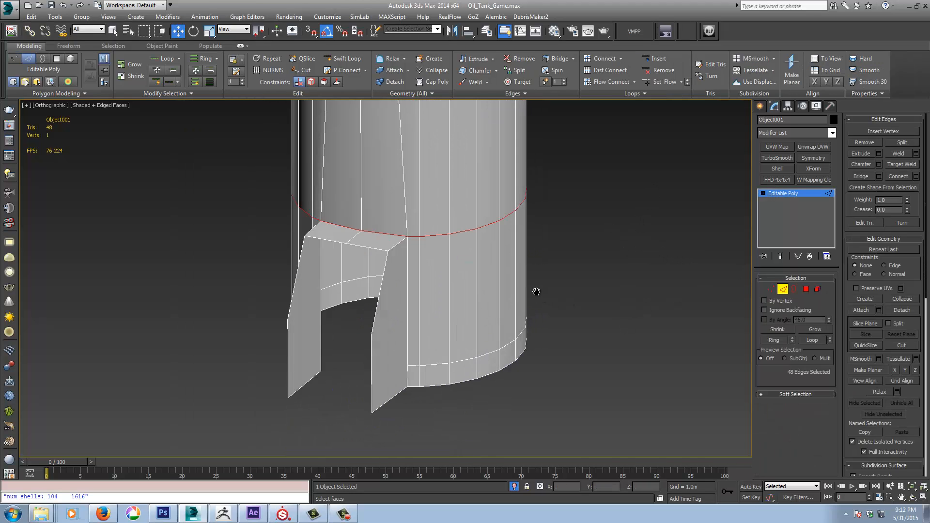
pyautogui.moveTo(465, 289); pyautogui.dragTo(577, 328, button='middle')
pyautogui.scroll(-3, 587, 356)
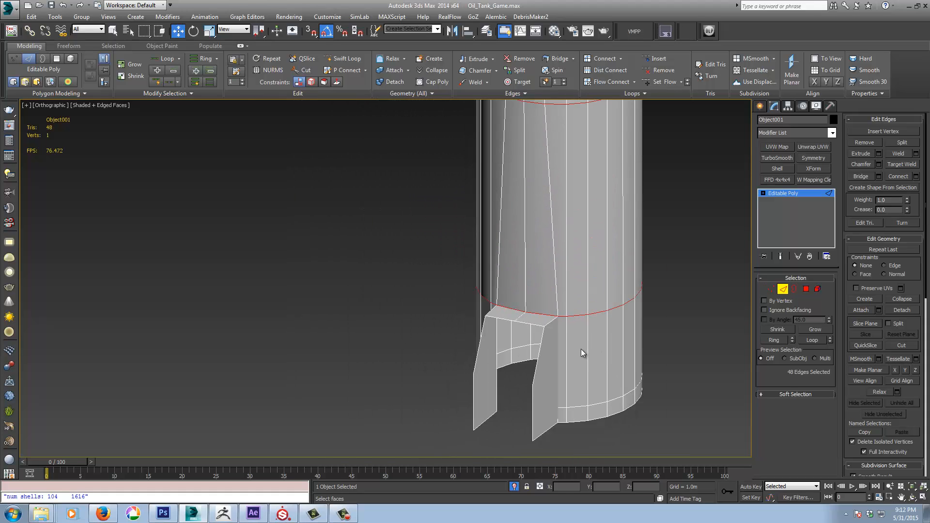
pyautogui.scroll(-6, 580, 349)
pyautogui.scroll(6, 583, 349)
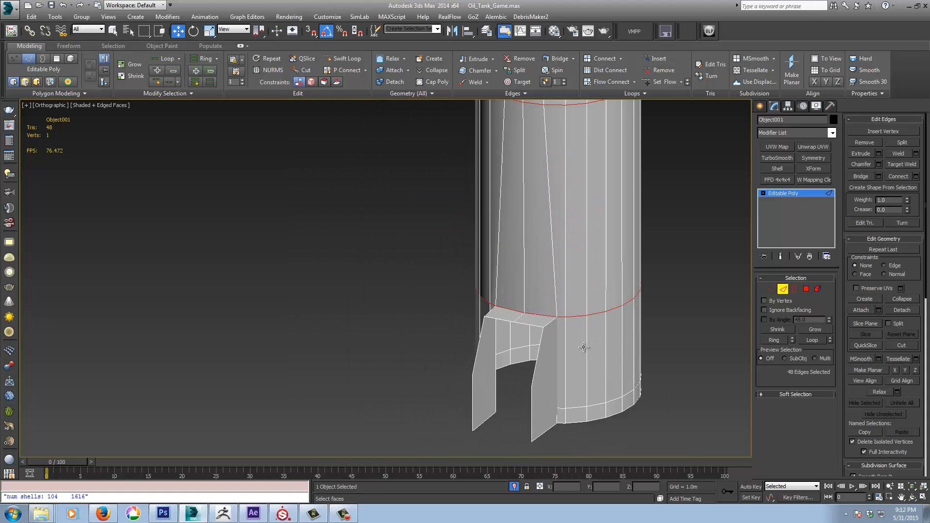
pyautogui.scroll(3, 584, 347)
pyautogui.moveTo(533, 347); pyautogui.dragTo(590, 264, button='middle')
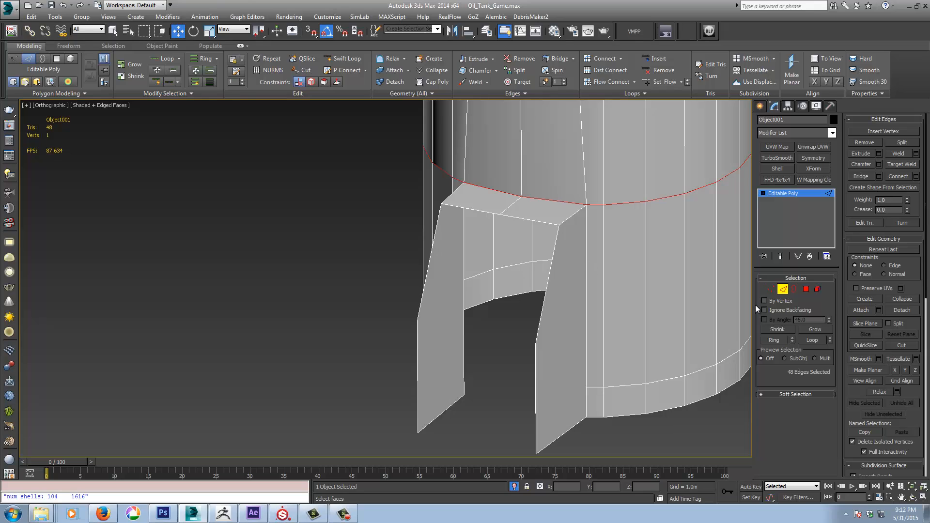
pyautogui.click(560, 276)
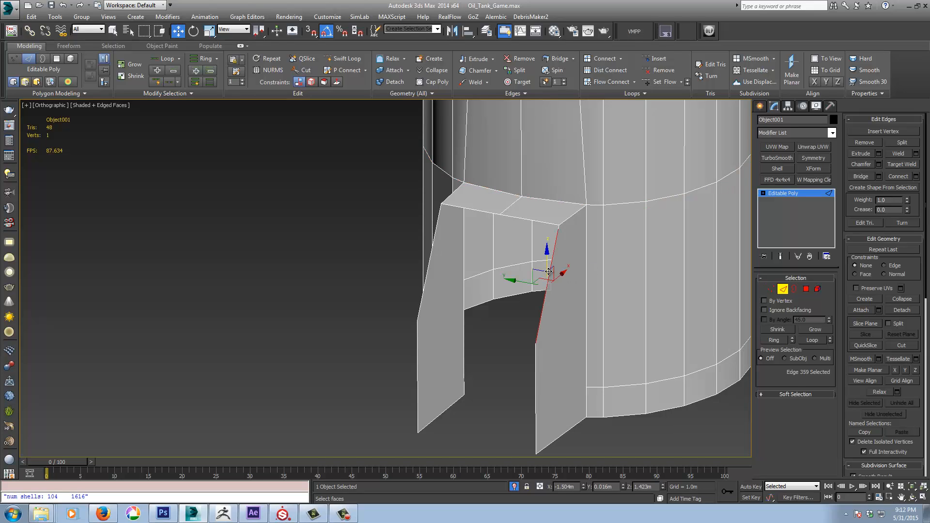
pyautogui.keyDown('ctrl'); pyautogui.click(428, 261); pyautogui.keyUp('ctrl')
pyautogui.click(863, 177)
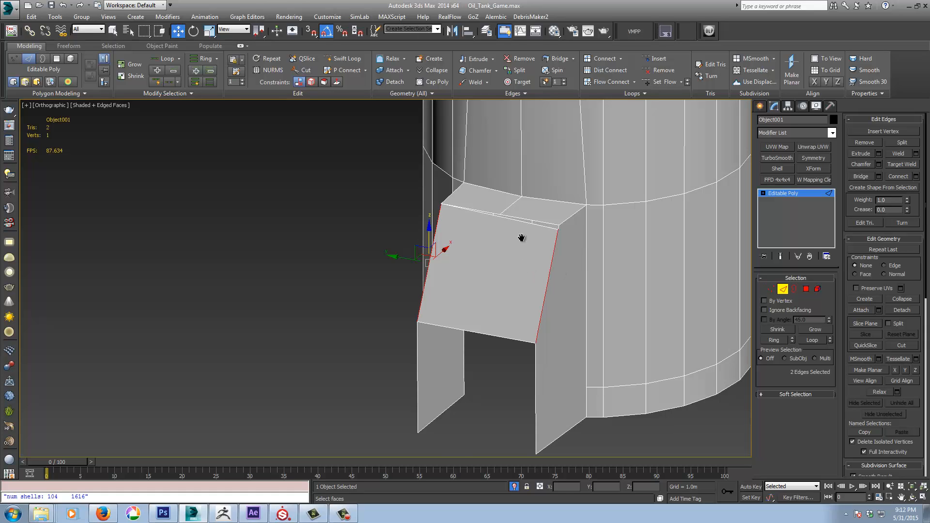
# Step: Target-weld the stray vertices at the sloped face's upper corner onto the top plate's front corner
pyautogui.moveTo(523, 241); pyautogui.dragTo(531, 281, button='middle')
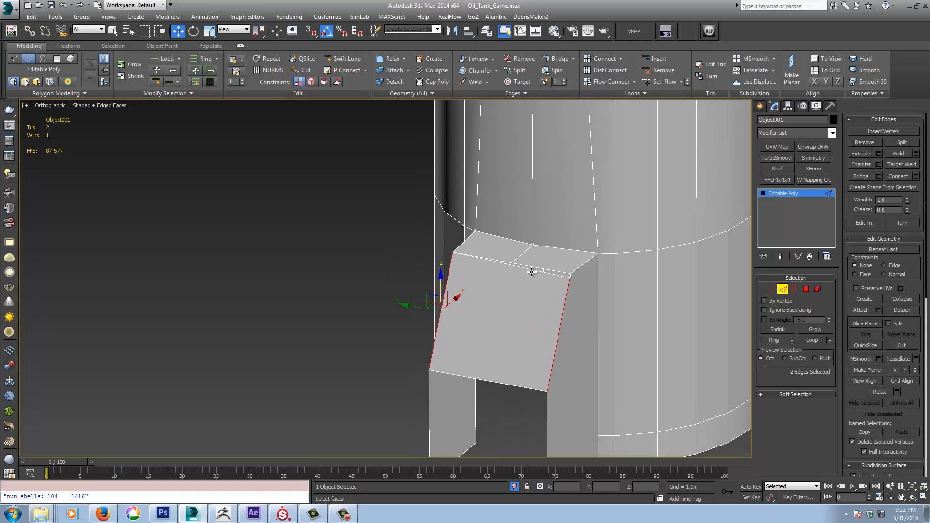
pyautogui.scroll(1, 532, 272)
pyautogui.scroll(-2, 532, 272)
pyautogui.keyDown('alt'); pyautogui.moveTo(550, 294); pyautogui.dragTo(544, 297, button='middle'); pyautogui.keyUp('alt')
pyautogui.scroll(2, 544, 297)
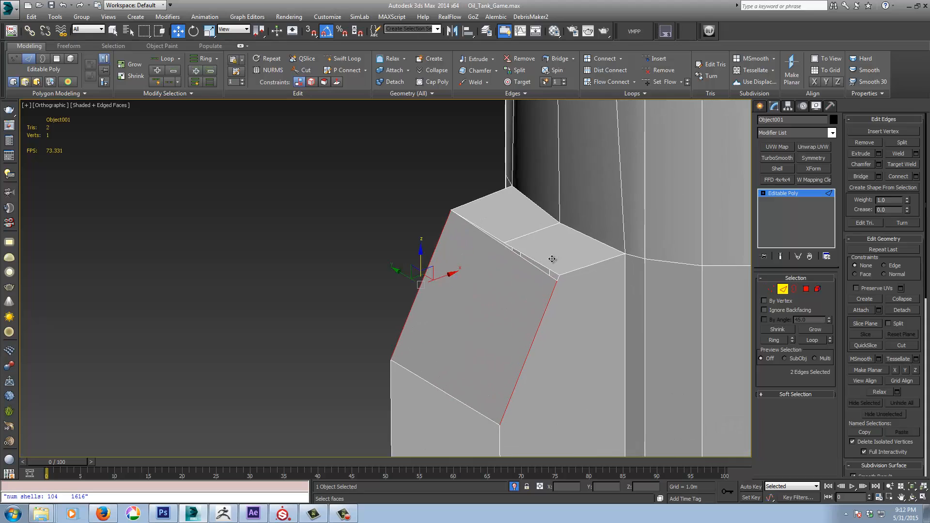
pyautogui.scroll(2, 551, 259)
pyautogui.click(771, 290)
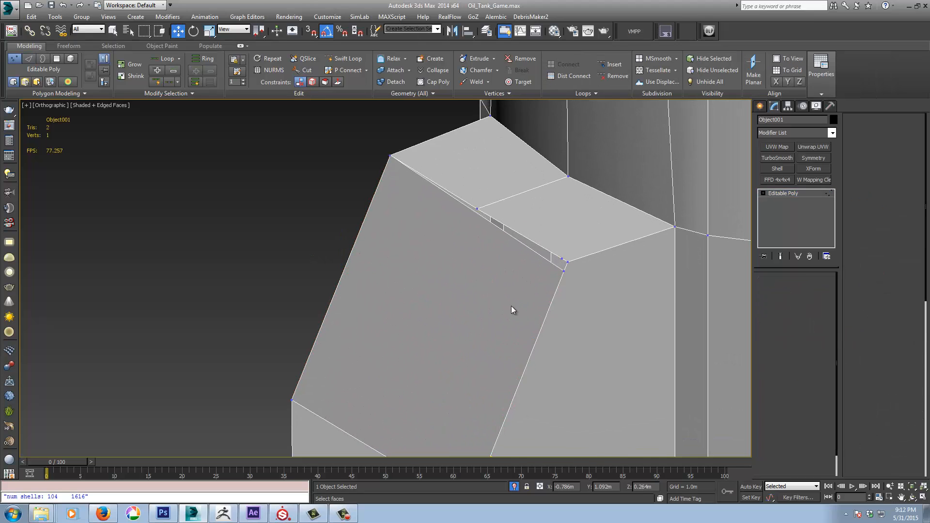
pyautogui.rightClick(490, 346)
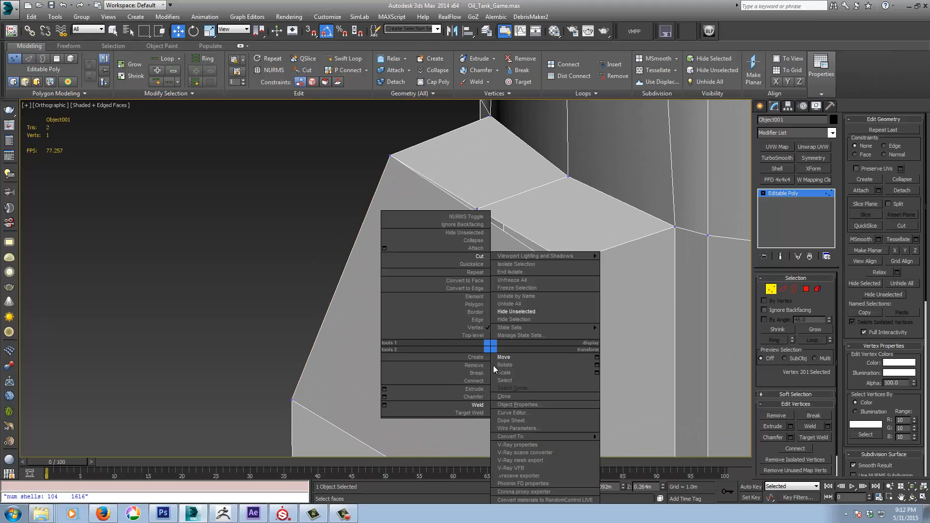
pyautogui.click(470, 413)
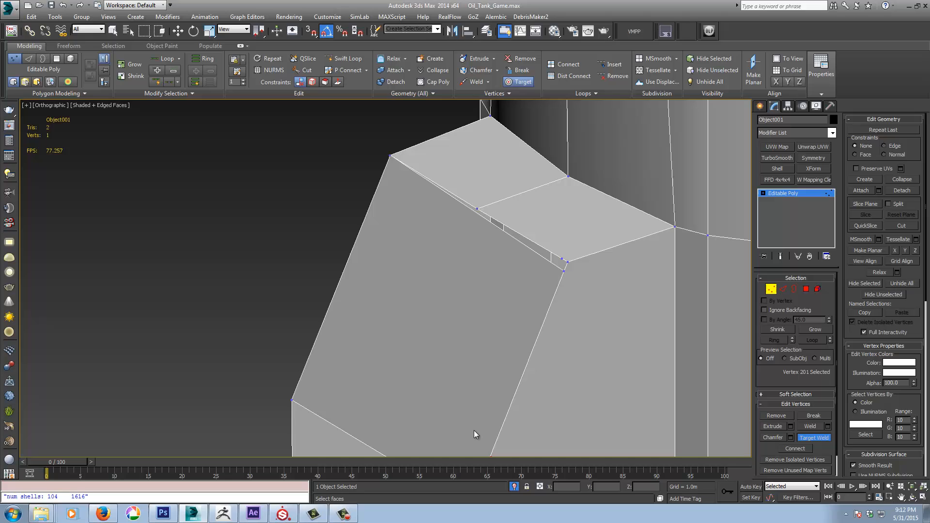
pyautogui.click(568, 263)
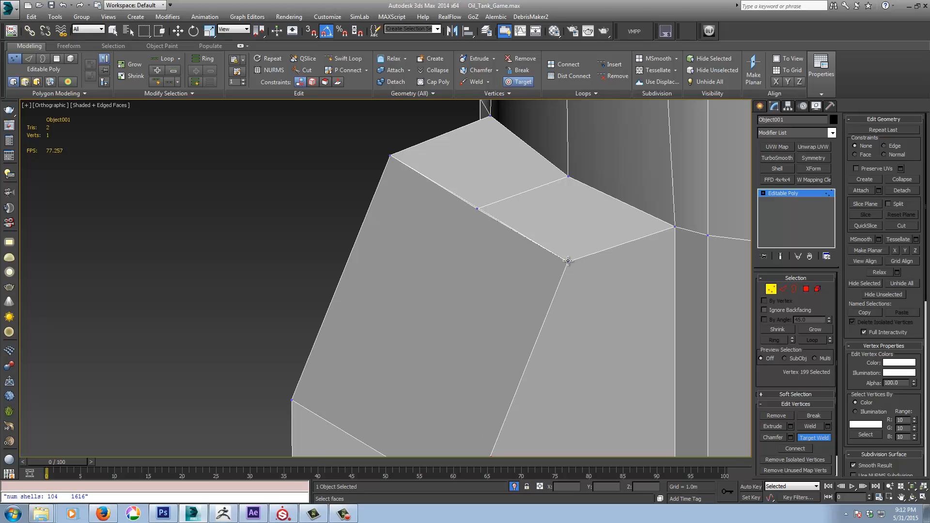
pyautogui.moveTo(460, 250); pyautogui.dragTo(545, 246, button='middle')
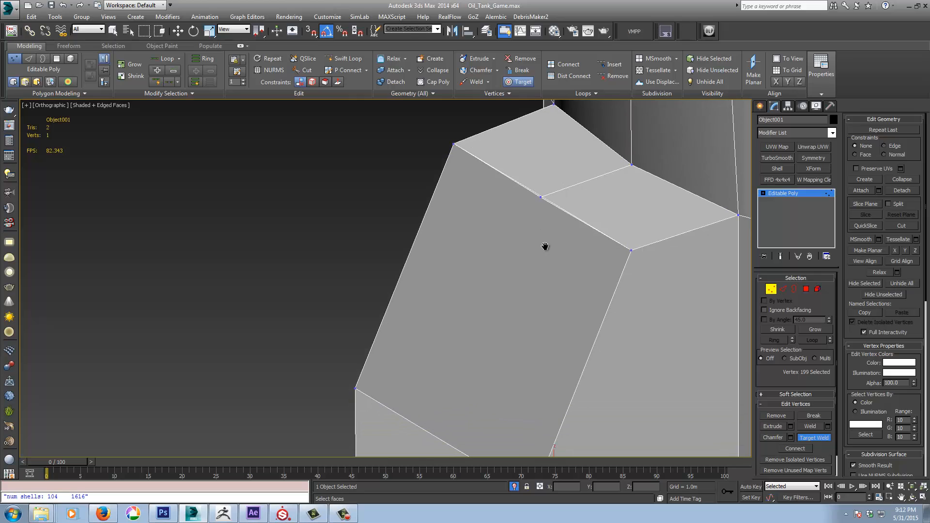
pyautogui.rightClick(554, 207)
pyautogui.rightClick(552, 209)
pyautogui.click(518, 270)
pyautogui.click(540, 197)
pyautogui.moveTo(550, 201); pyautogui.dragTo(561, 222, button='middle')
pyautogui.scroll(4, 562, 223)
pyautogui.scroll(-2, 563, 223)
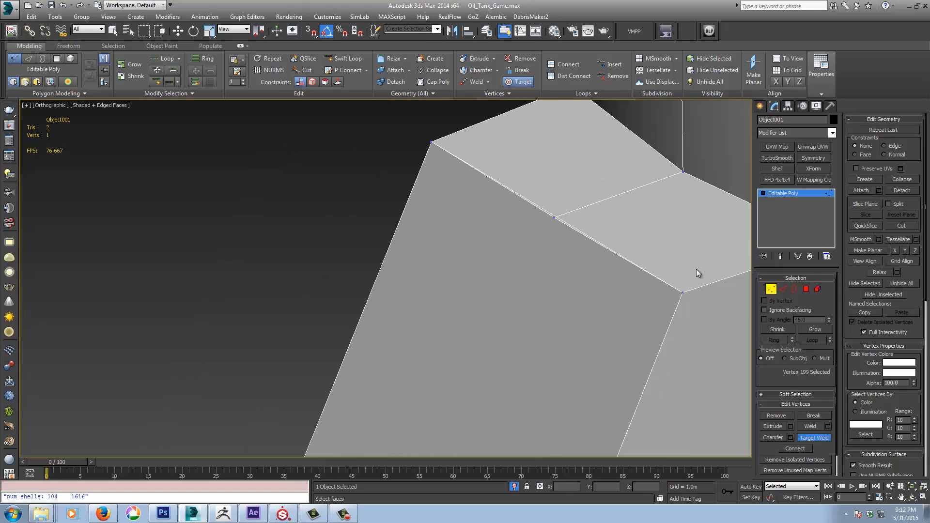
# Step: Cap the narrow open gap between the sloped face's upper edge and the top plate
pyautogui.click(795, 289)
pyautogui.press('w')
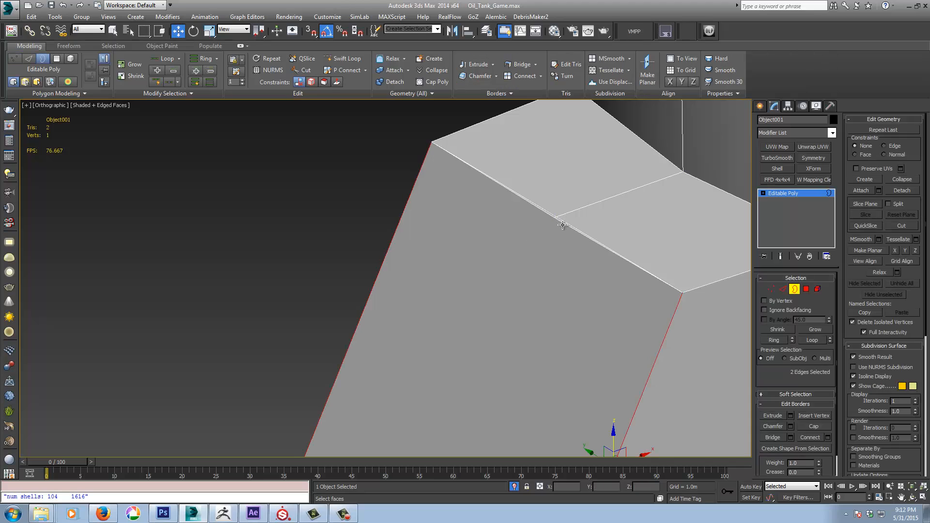
pyautogui.click(565, 225)
pyautogui.rightClick(562, 224)
pyautogui.click(544, 249)
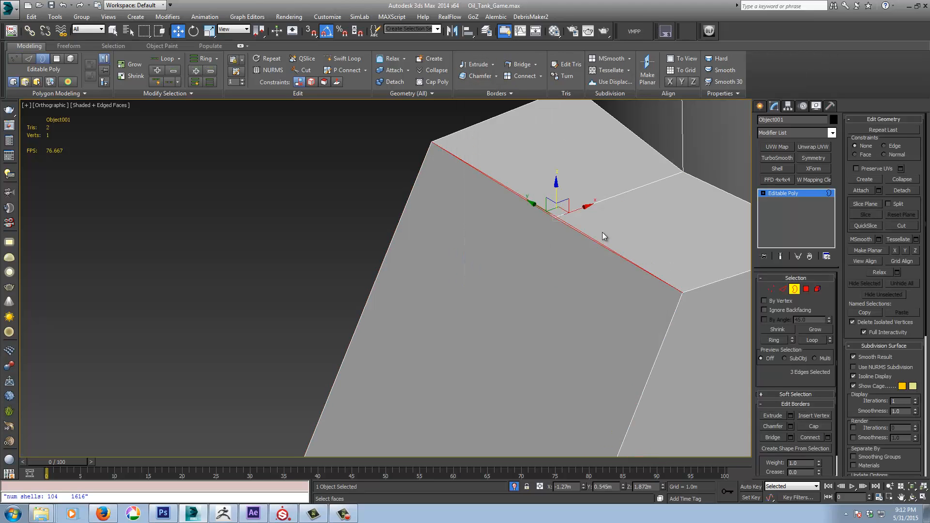
# Step: Target-weld the middle vertex of the top plate's front edge onto the near front corner
pyautogui.press('1')
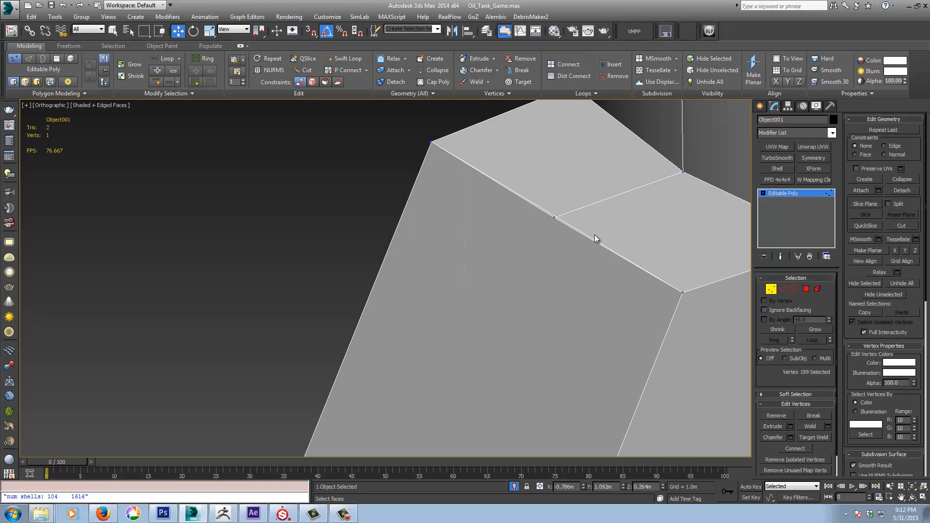
pyautogui.rightClick(547, 212)
pyautogui.click(525, 277)
pyautogui.click(554, 217)
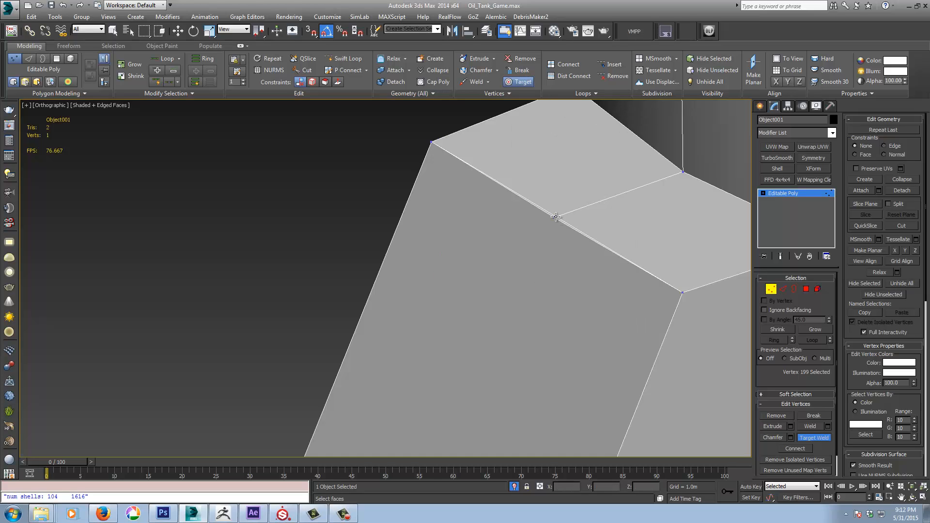
pyautogui.click(681, 292)
pyautogui.scroll(-5, 511, 151)
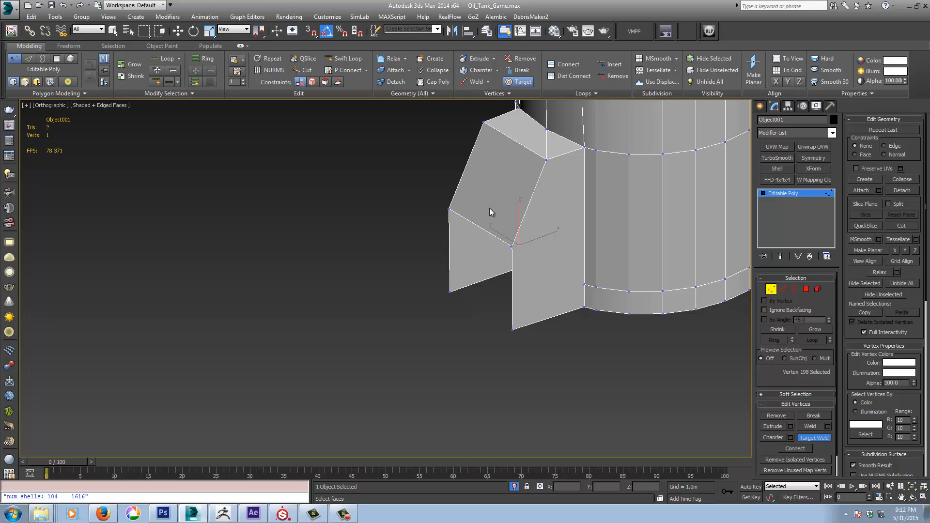
# Step: Bridge the vertical front edges of the two side panels to form the side box's lower front face
pyautogui.moveTo(534, 214); pyautogui.dragTo(717, 297, button='middle')
pyautogui.click(784, 290)
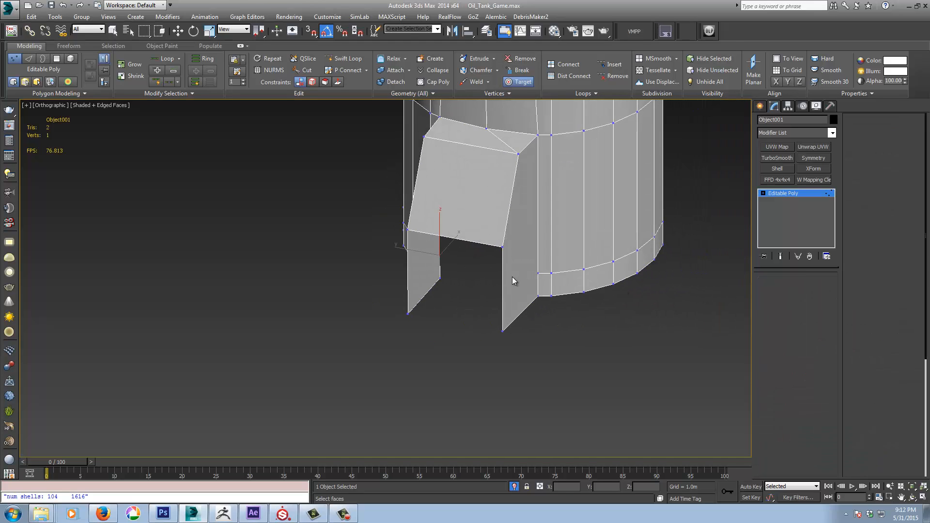
pyautogui.click(501, 270)
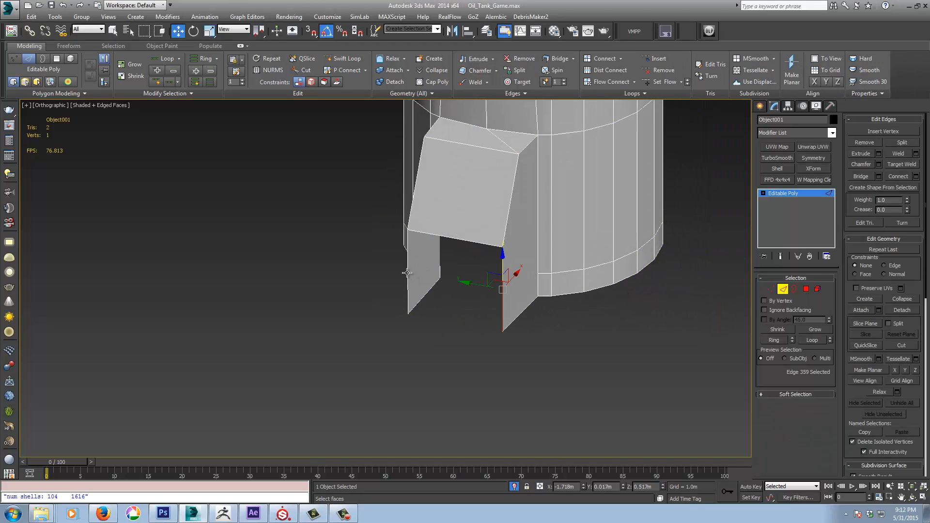
pyautogui.keyDown('ctrl'); pyautogui.click(409, 273); pyautogui.keyUp('ctrl')
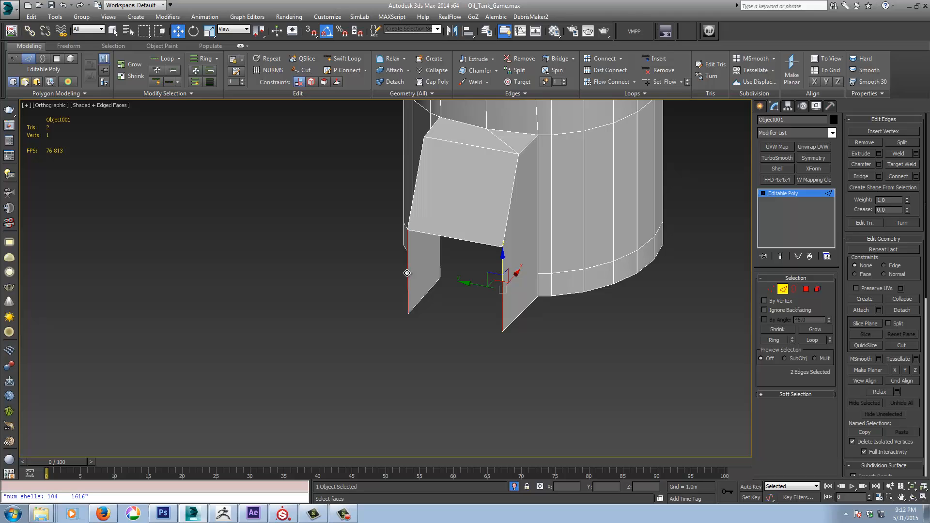
pyautogui.click(865, 177)
# Step: Cap the open border along the underside of the cylinder and side box
pyautogui.scroll(-6, 445, 324)
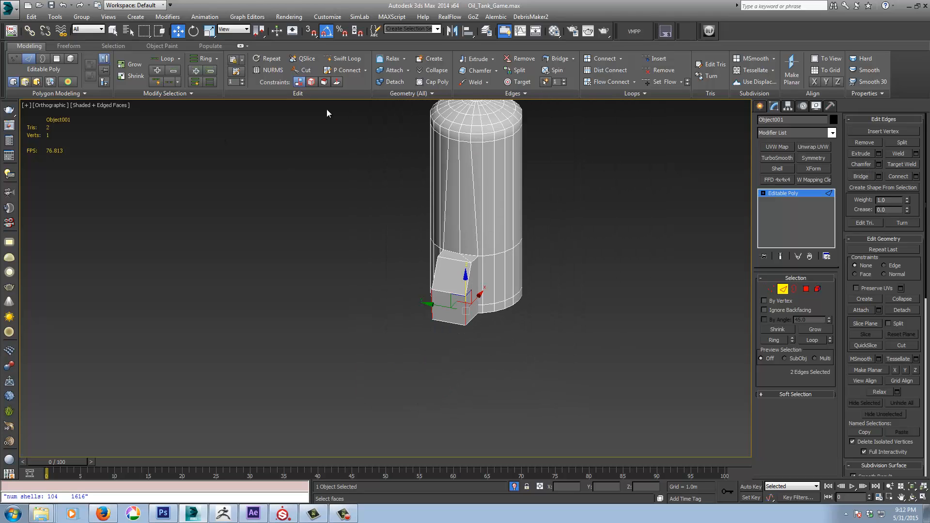
pyautogui.moveTo(491, 222); pyautogui.dragTo(501, 285, button='middle')
pyautogui.keyDown('alt'); pyautogui.moveTo(571, 308); pyautogui.dragTo(484, 288, button='middle'); pyautogui.keyUp('alt')
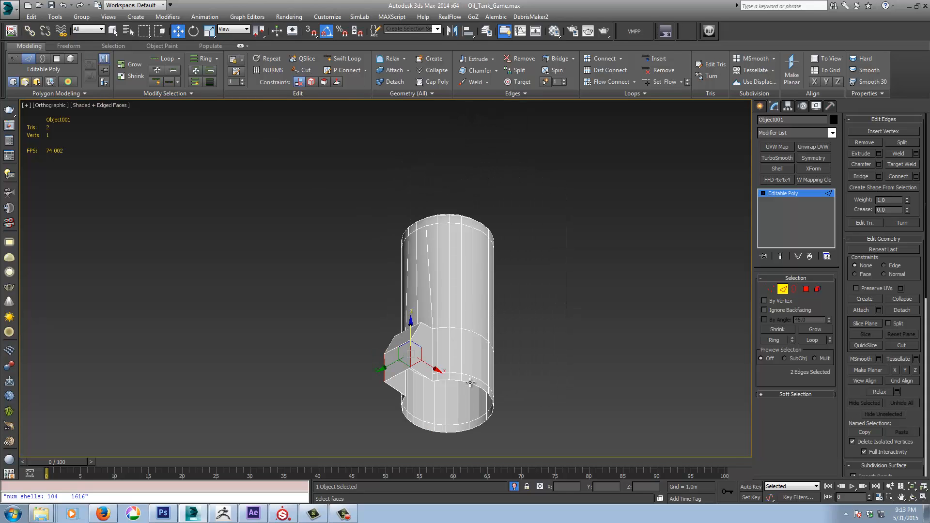
pyautogui.click(794, 288)
pyautogui.click(459, 382)
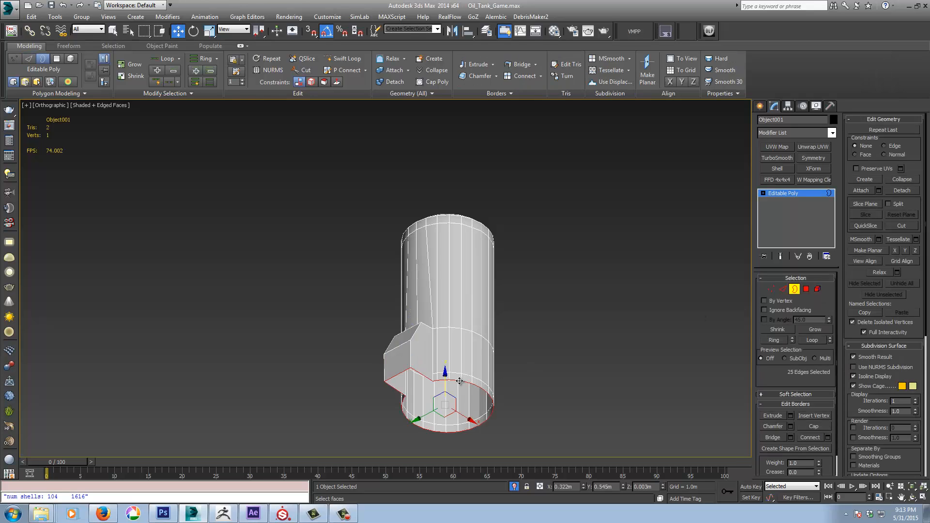
pyautogui.rightClick(524, 348)
pyautogui.click(484, 374)
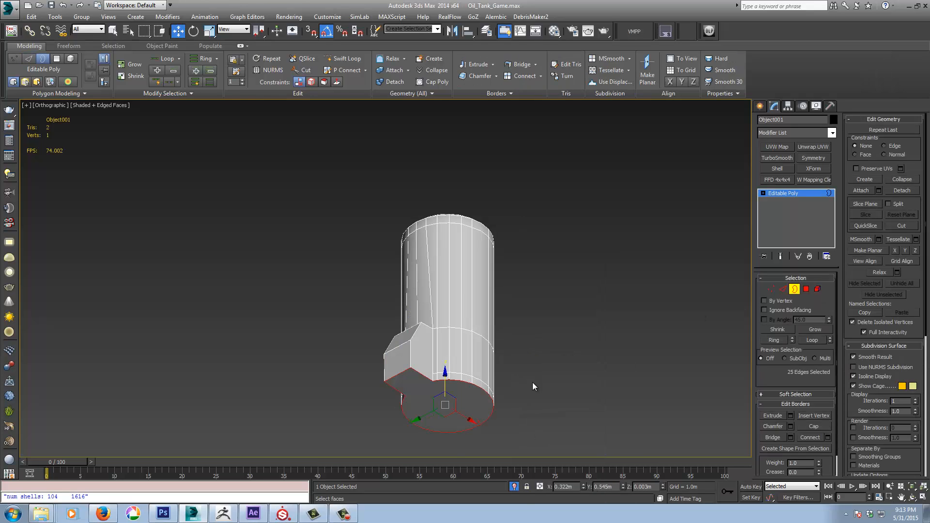
# Step: Connect the two underside vertices where the side box meets the cylinder
pyautogui.keyDown('alt'); pyautogui.moveTo(533, 382); pyautogui.dragTo(568, 314, button='middle'); pyautogui.keyUp('alt')
pyautogui.click(771, 290)
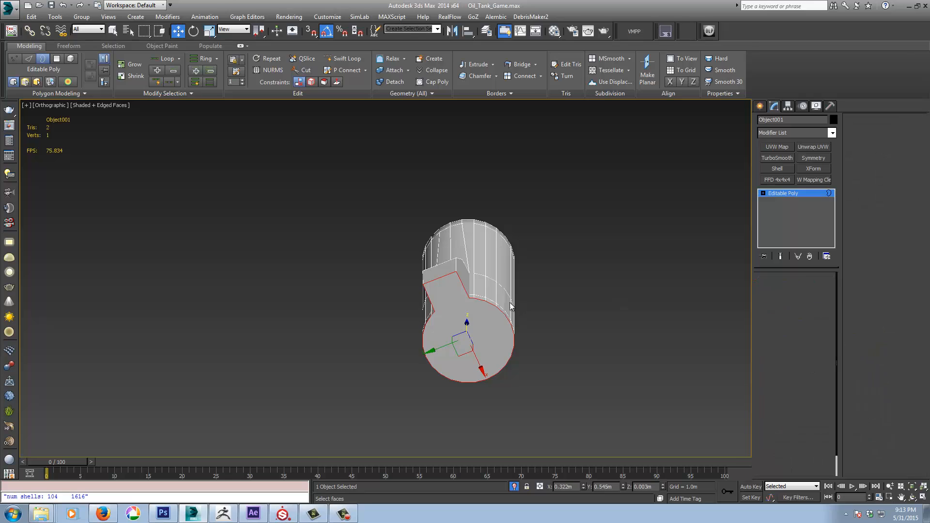
pyautogui.keyDown('ctrl'); pyautogui.click(469, 298); pyautogui.keyUp('ctrl')
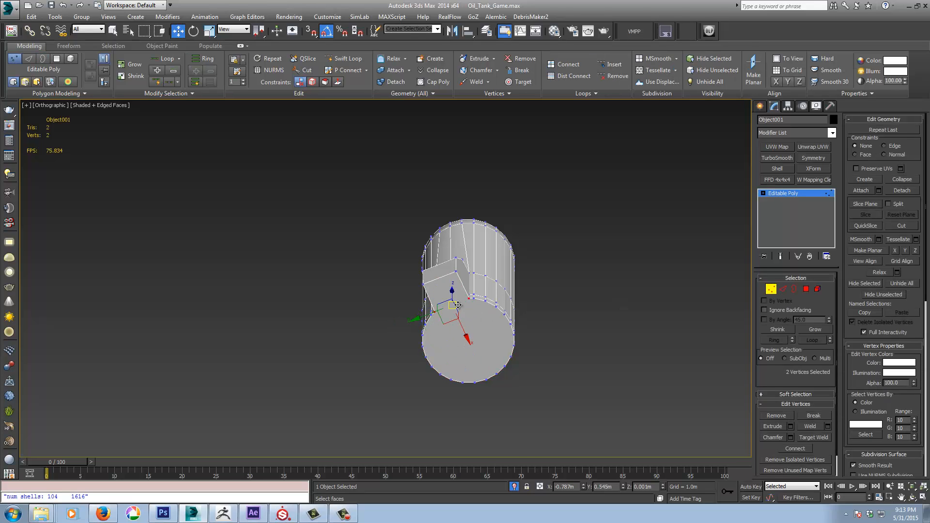
pyautogui.scroll(5, 458, 305)
pyautogui.rightClick(456, 304)
pyautogui.click(438, 338)
# Step: Connect two opposite rim vertices across the cylinder's bottom cap, parallel to the side box's joining edge
pyautogui.moveTo(437, 342); pyautogui.dragTo(423, 257, button='middle')
pyautogui.click(344, 305)
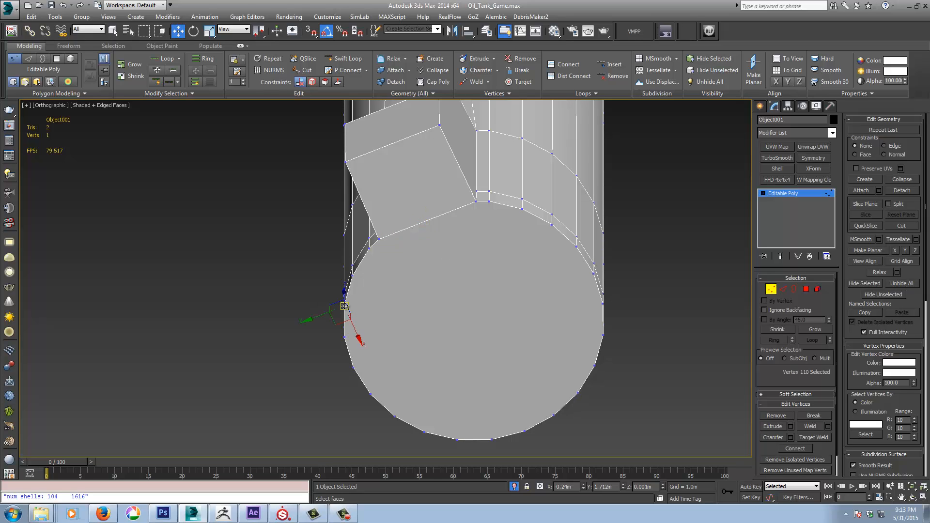
pyautogui.keyDown('ctrl'); pyautogui.click(551, 225); pyautogui.keyUp('ctrl')
pyautogui.rightClick(551, 224)
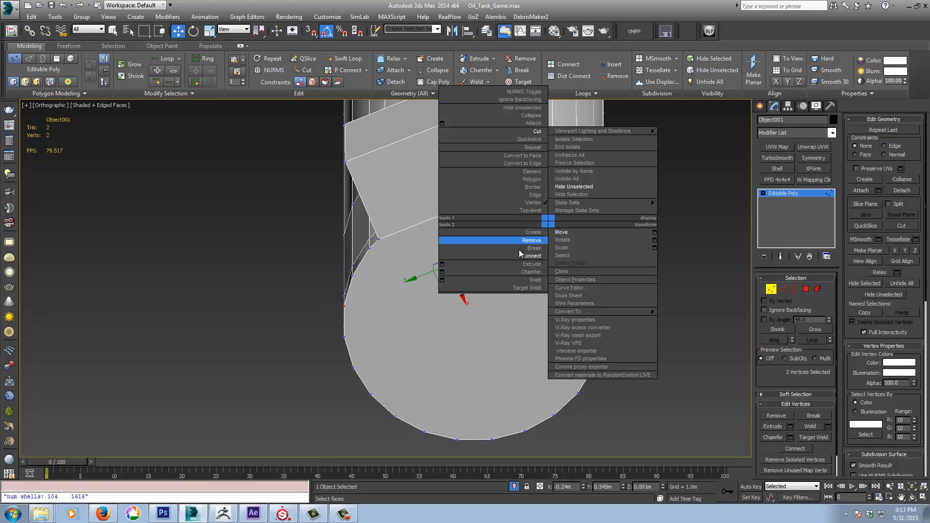
pyautogui.click(533, 257)
# Step: Select every other vertical edge loop around the tank's wall and dome and try removing them together
pyautogui.moveTo(341, 375); pyautogui.dragTo(339, 309, button='middle')
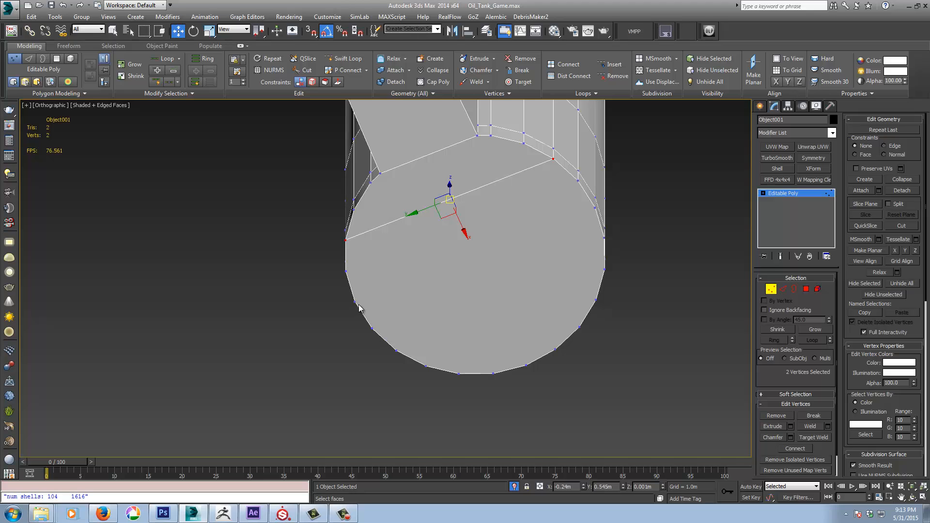
pyautogui.keyDown('alt'); pyautogui.moveTo(356, 257); pyautogui.dragTo(420, 263, button='middle'); pyautogui.keyUp('alt')
pyautogui.scroll(-5, 583, 280)
pyautogui.moveTo(580, 217); pyautogui.dragTo(514, 314, button='middle')
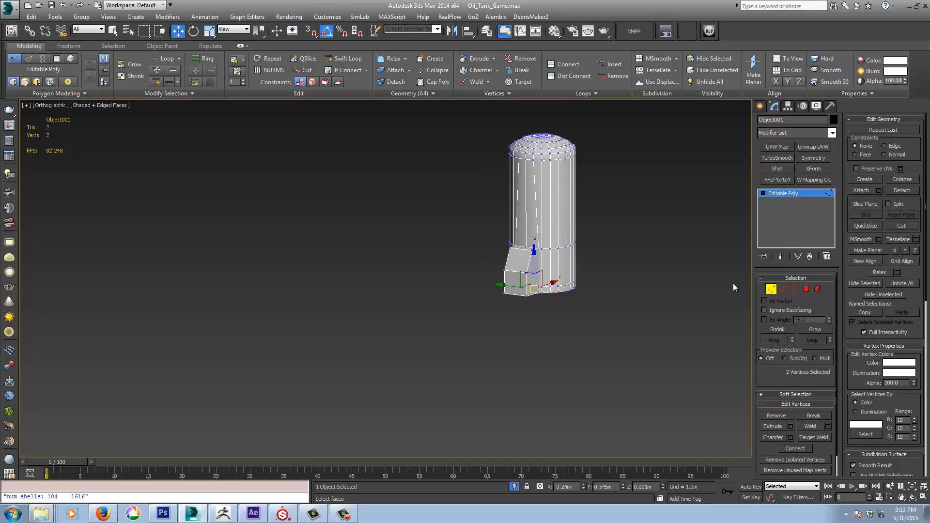
pyautogui.click(784, 289)
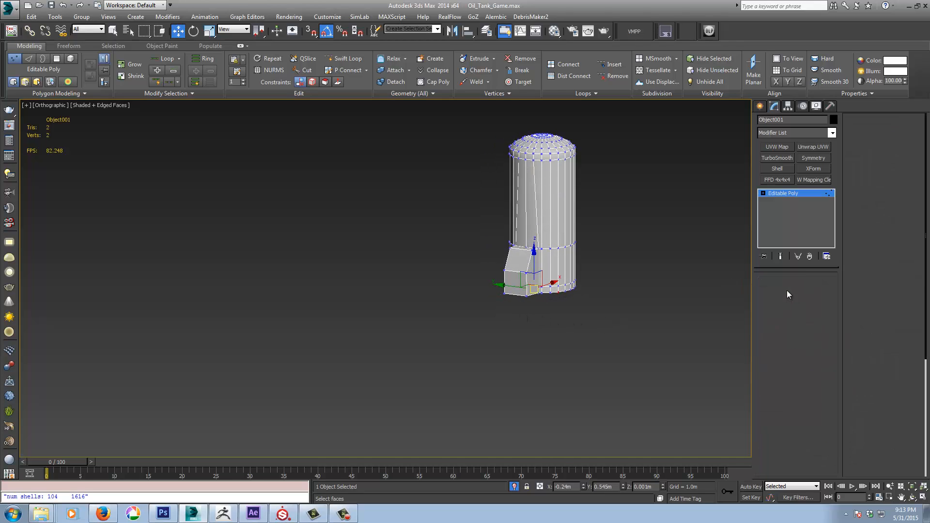
pyautogui.doubleClick(540, 190)
pyautogui.keyDown('alt'); pyautogui.moveTo(540, 190); pyautogui.dragTo(542, 205, button='middle'); pyautogui.keyUp('alt')
pyautogui.keyDown('ctrl'); pyautogui.doubleClick(549, 205); pyautogui.keyUp('ctrl')
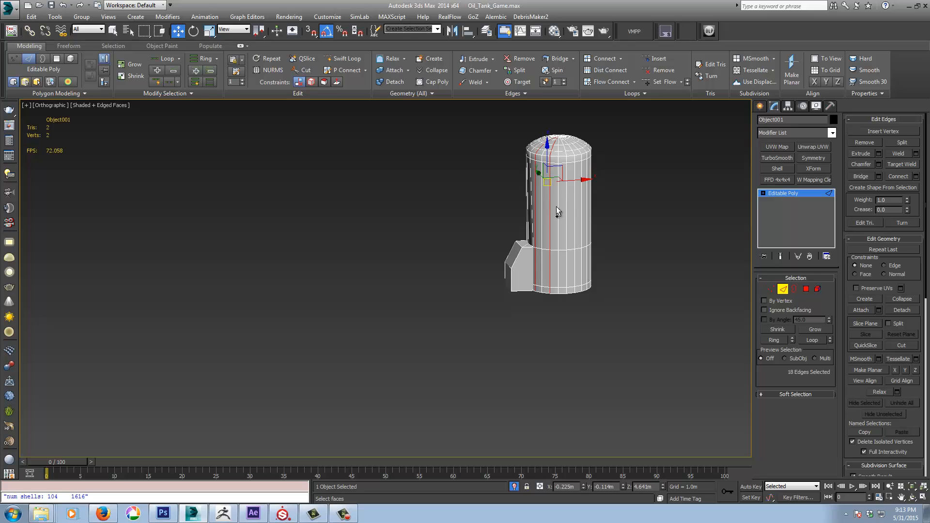
pyautogui.keyDown('ctrl'); pyautogui.doubleClick(566, 208); pyautogui.keyUp('ctrl')
pyautogui.keyDown('ctrl'); pyautogui.doubleClick(582, 210); pyautogui.keyUp('ctrl')
pyautogui.keyDown('alt'); pyautogui.moveTo(580, 210); pyautogui.dragTo(517, 215, button='middle'); pyautogui.keyUp('alt')
pyautogui.keyDown('ctrl'); pyautogui.doubleClick(578, 220); pyautogui.keyUp('ctrl')
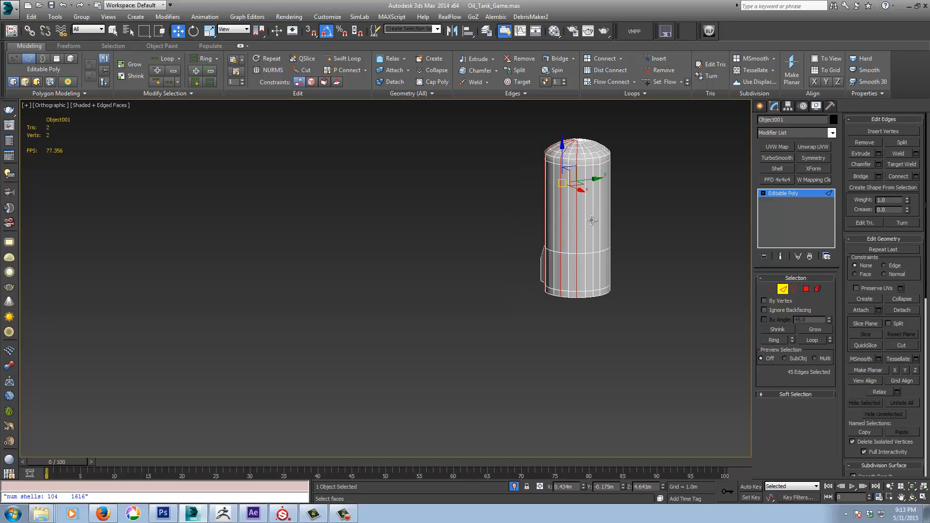
pyautogui.keyDown('ctrl'); pyautogui.doubleClick(593, 220); pyautogui.keyUp('ctrl')
pyautogui.moveTo(588, 225)
pyautogui.keyDown('alt'); pyautogui.mouseDown(button='middle')
pyautogui.moveTo(536, 225)
pyautogui.moveTo(576, 234)
pyautogui.mouseUp(button='middle'); pyautogui.keyUp('alt')
pyautogui.keyDown('ctrl'); pyautogui.doubleClick(578, 226); pyautogui.keyUp('ctrl')
pyautogui.keyDown('ctrl'); pyautogui.doubleClick(594, 228); pyautogui.keyUp('ctrl')
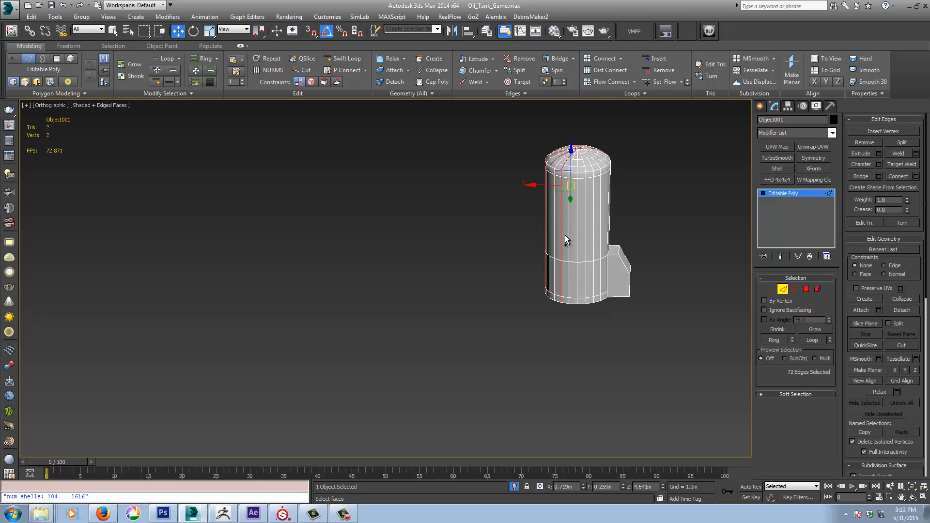
pyautogui.keyDown('ctrl'); pyautogui.doubleClick(577, 234); pyautogui.keyUp('ctrl')
pyautogui.keyDown('ctrl'); pyautogui.doubleClick(594, 234); pyautogui.keyUp('ctrl')
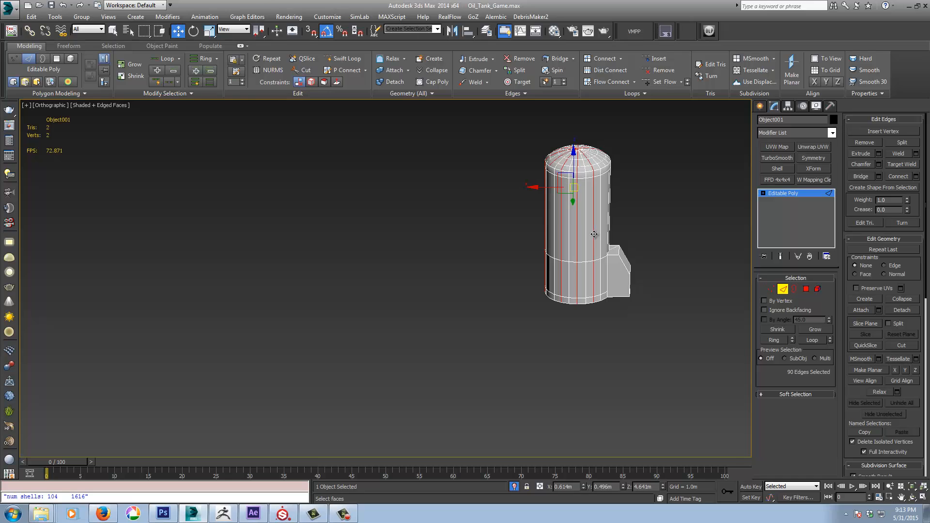
pyautogui.keyDown('alt'); pyautogui.moveTo(601, 234); pyautogui.dragTo(541, 228, button='middle'); pyautogui.keyUp('alt')
pyautogui.keyDown('ctrl'); pyautogui.doubleClick(582, 227); pyautogui.keyUp('ctrl')
pyautogui.keyDown('ctrl'); pyautogui.doubleClick(536, 228); pyautogui.keyUp('ctrl')
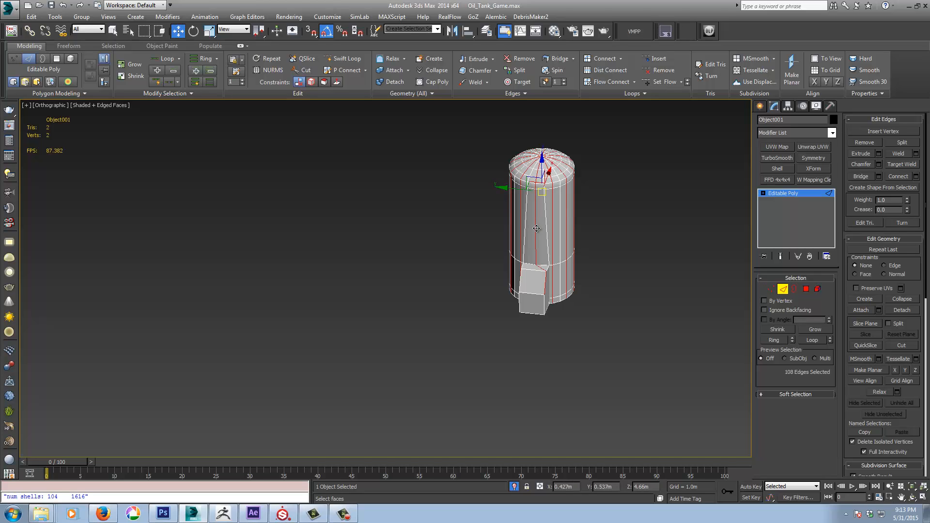
pyautogui.press('BackSpace')
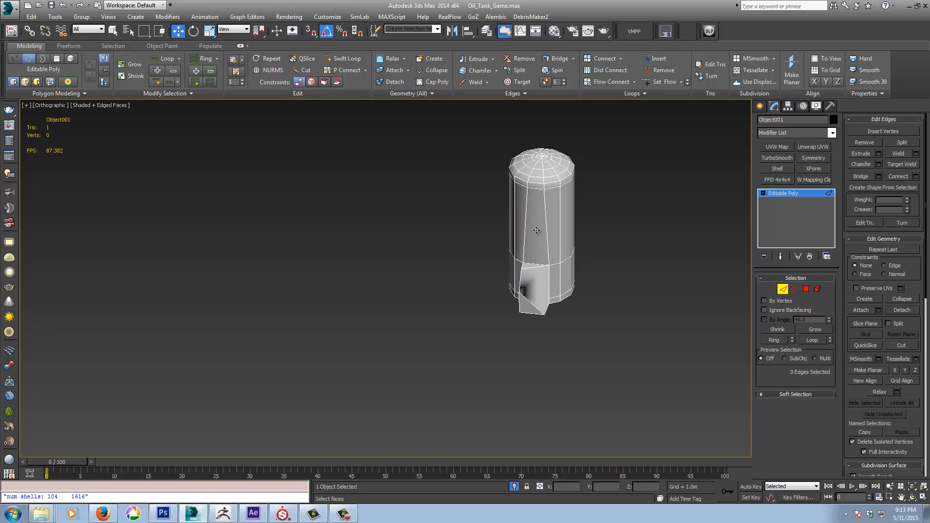
pyautogui.hotkey('ctrl', 'z')
# Step: Exclude the side box's edges from the selection and remove the selected vertical loops from the tank
pyautogui.keyDown('alt'); pyautogui.moveTo(536, 231); pyautogui.dragTo(461, 305, button='middle'); pyautogui.keyUp('alt')
pyautogui.scroll(3, 482, 264)
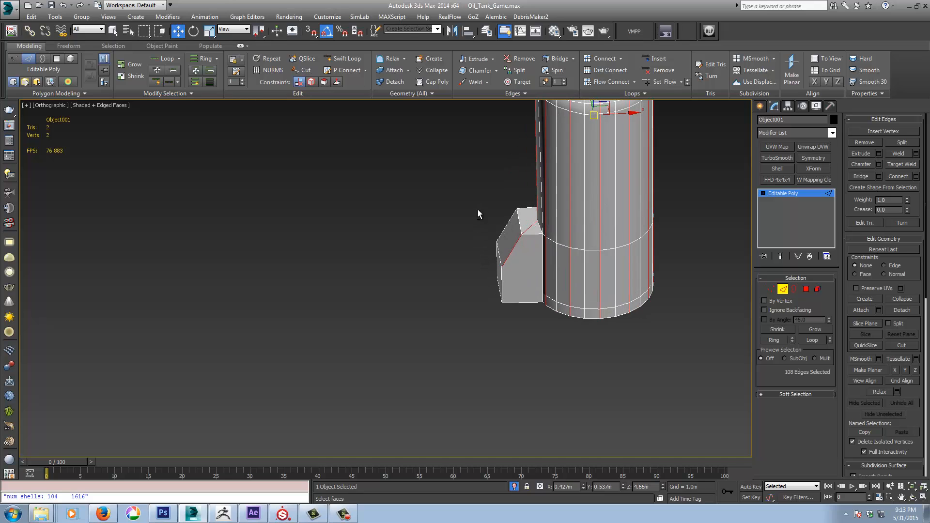
pyautogui.keyDown('alt'); pyautogui.moveTo(477, 197); pyautogui.dragTo(526, 280); pyautogui.keyUp('alt')
pyautogui.keyDown('alt'); pyautogui.moveTo(432, 257); pyautogui.dragTo(362, 345, button='middle'); pyautogui.keyUp('alt')
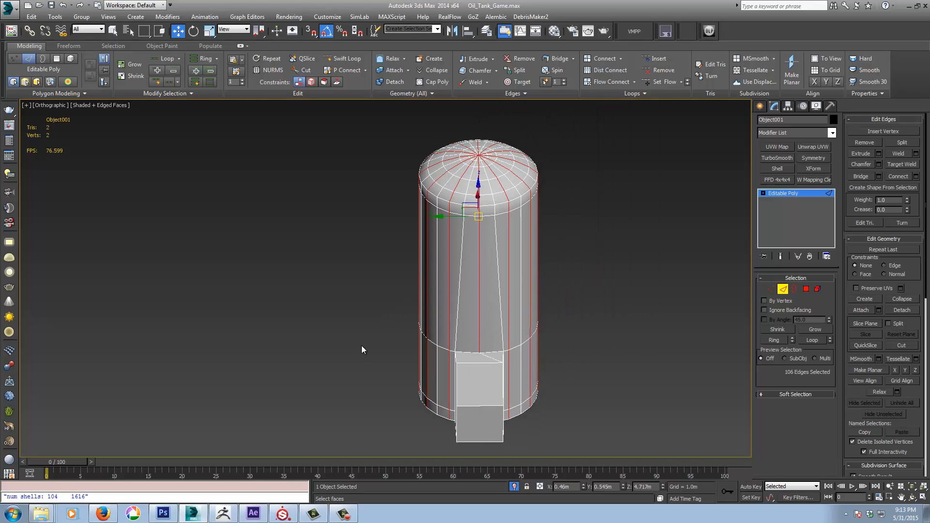
pyautogui.press('BackSpace')
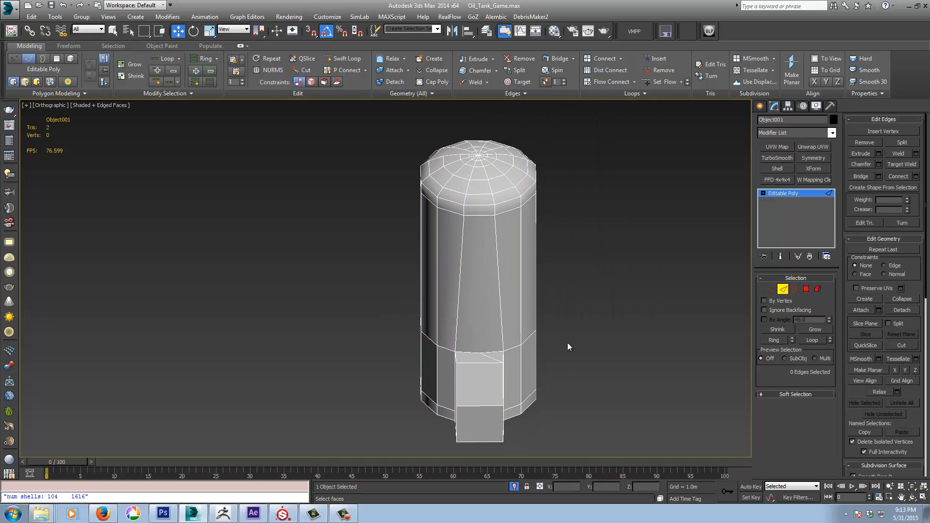
# Step: Remove the leftover diagonal edge on the side box's top plate
pyautogui.scroll(4, 492, 343)
pyautogui.click(484, 371)
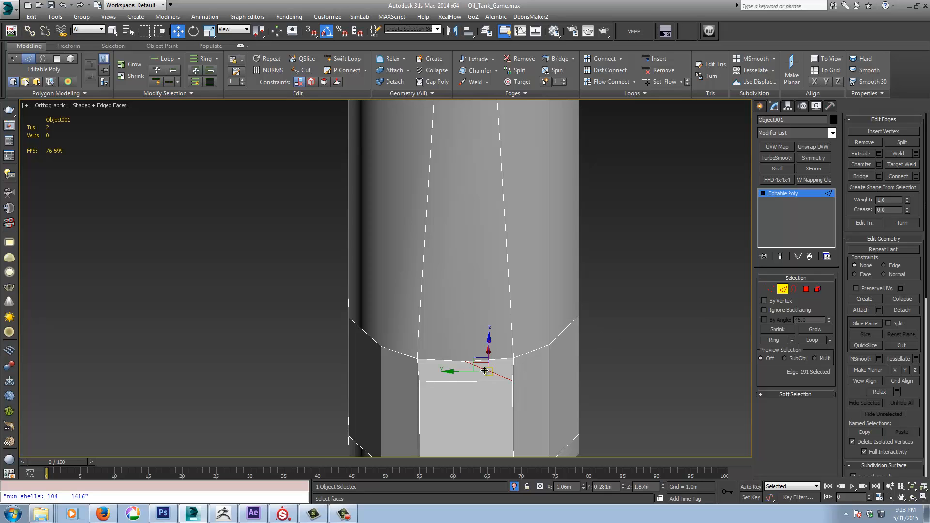
pyautogui.press('BackSpace')
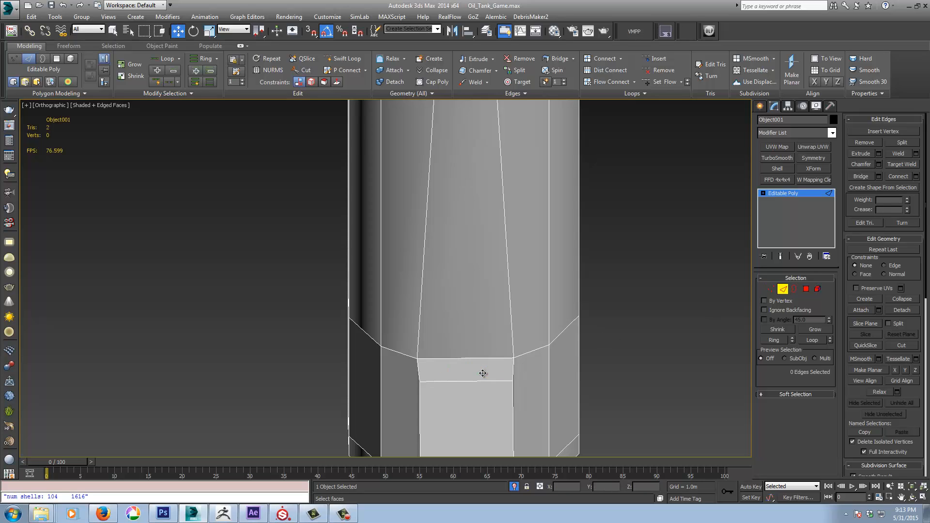
# Step: Connect a pair of opposite rim vertices across the bottom cap, two vertices beyond the side box's corners
pyautogui.scroll(-5, 463, 349)
pyautogui.keyDown('alt'); pyautogui.moveTo(453, 237); pyautogui.dragTo(477, 237, button='middle'); pyautogui.keyUp('alt')
pyautogui.click(771, 289)
pyautogui.keyDown('alt'); pyautogui.moveTo(508, 271); pyautogui.dragTo(490, 248, button='middle'); pyautogui.keyUp('alt')
pyautogui.click(404, 224)
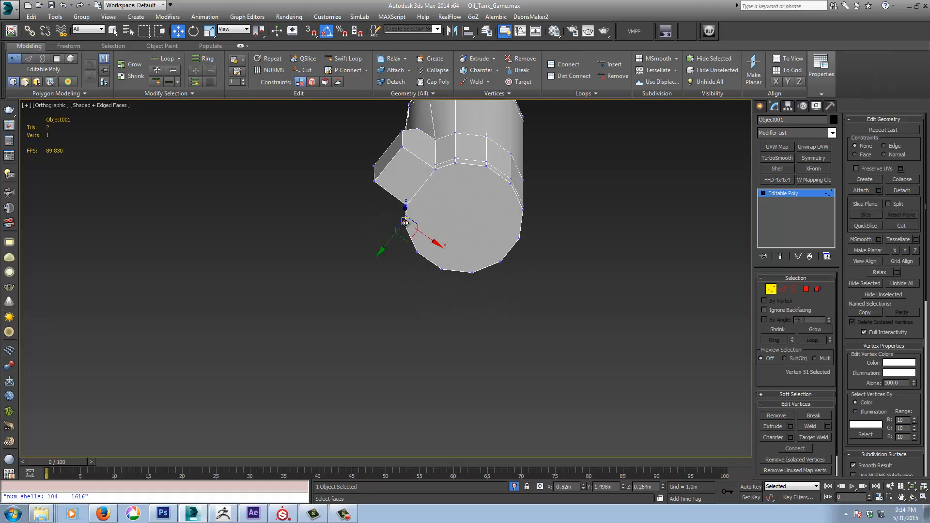
pyautogui.keyDown('ctrl'); pyautogui.click(456, 165); pyautogui.keyUp('ctrl')
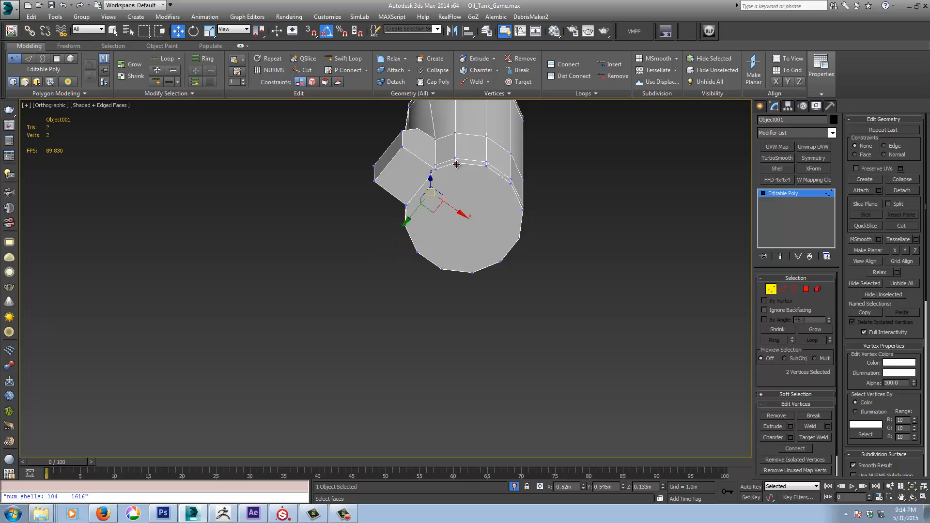
pyautogui.click(487, 166)
pyautogui.keyDown('ctrl'); pyautogui.click(417, 252); pyautogui.keyUp('ctrl')
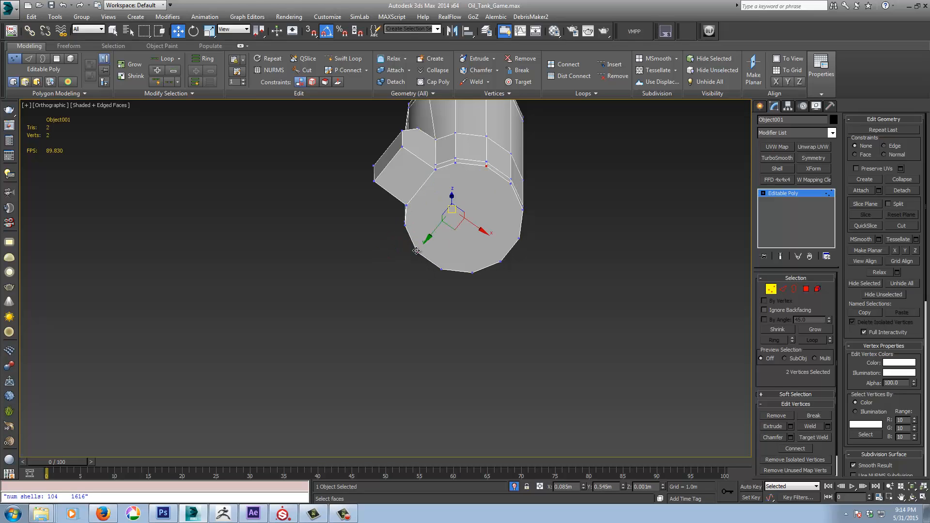
pyautogui.rightClick(417, 252)
pyautogui.click(407, 285)
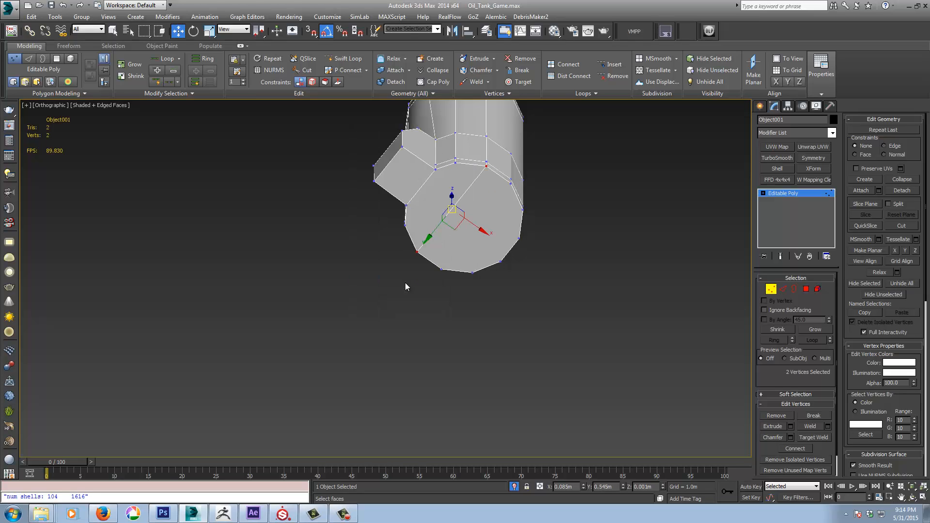
# Step: Connect the next pair of opposite rim vertices across the bottom cap, on the side away from the box
pyautogui.click(512, 184)
pyautogui.keyDown('ctrl'); pyautogui.click(440, 270); pyautogui.keyUp('ctrl')
pyautogui.rightClick(440, 271)
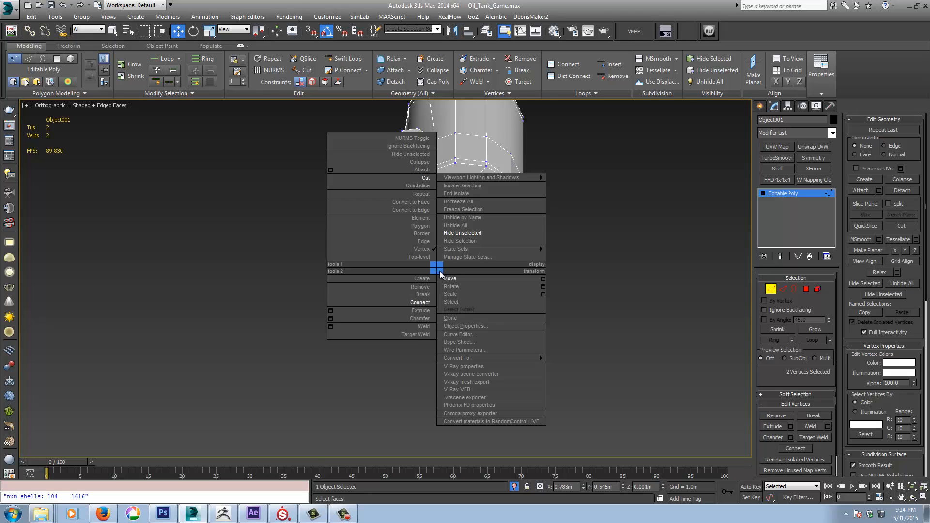
pyautogui.click(427, 302)
# Step: Try to connect a third pair of opposite rim vertices across the bottom cap
pyautogui.click(522, 211)
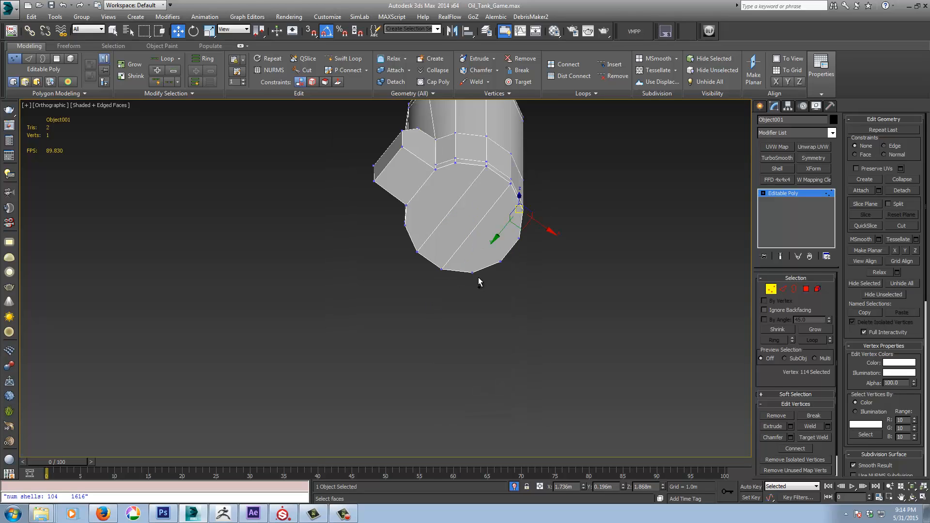
pyautogui.keyDown('ctrl'); pyautogui.click(473, 273); pyautogui.keyUp('ctrl')
pyautogui.rightClick(472, 273)
pyautogui.click(460, 305)
# Step: Connect the remaining pair of opposite rim vertices on the bottom cap, parallel to the existing cross edges and farthest from the side box
pyautogui.keyDown('alt'); pyautogui.moveTo(459, 305); pyautogui.dragTo(383, 291, button='middle'); pyautogui.keyUp('alt')
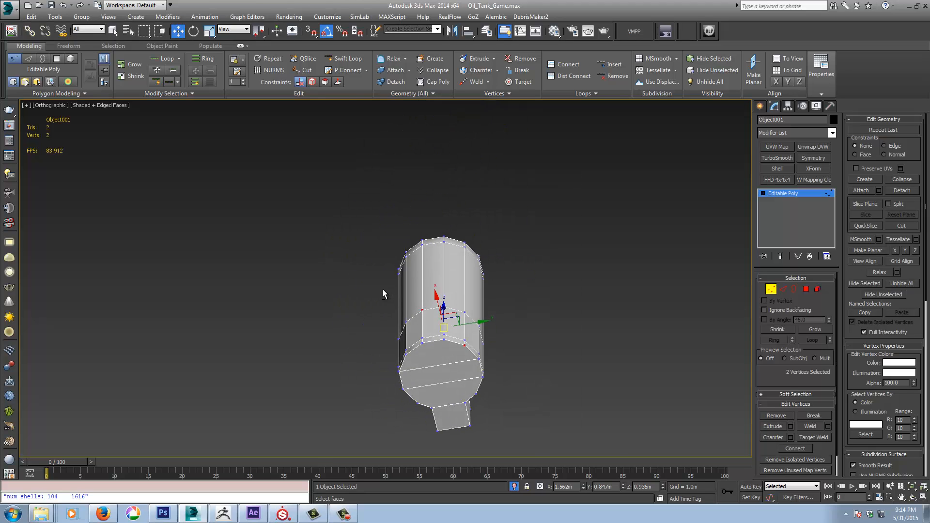
pyautogui.scroll(6, 404, 347)
pyautogui.click(413, 367)
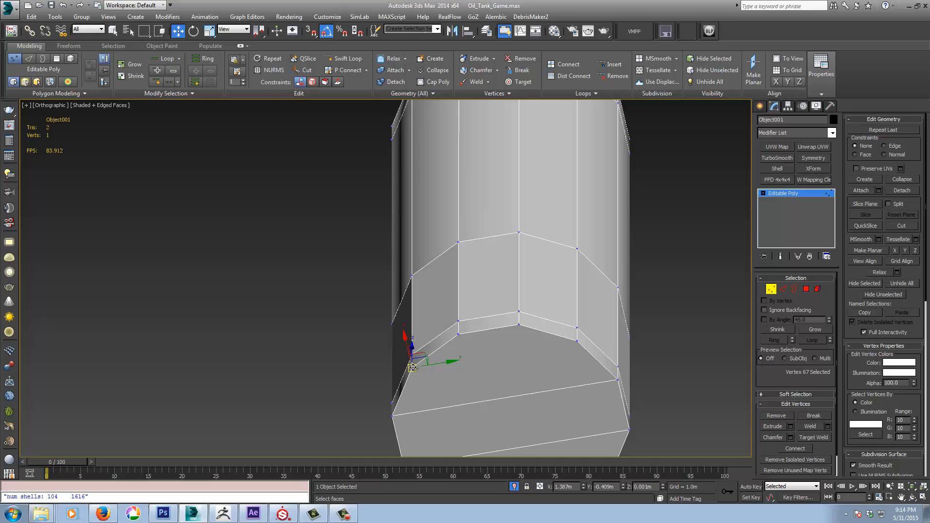
pyautogui.keyDown('ctrl'); pyautogui.click(576, 341); pyautogui.keyUp('ctrl')
pyautogui.moveTo(569, 357); pyautogui.dragTo(567, 342, button='middle')
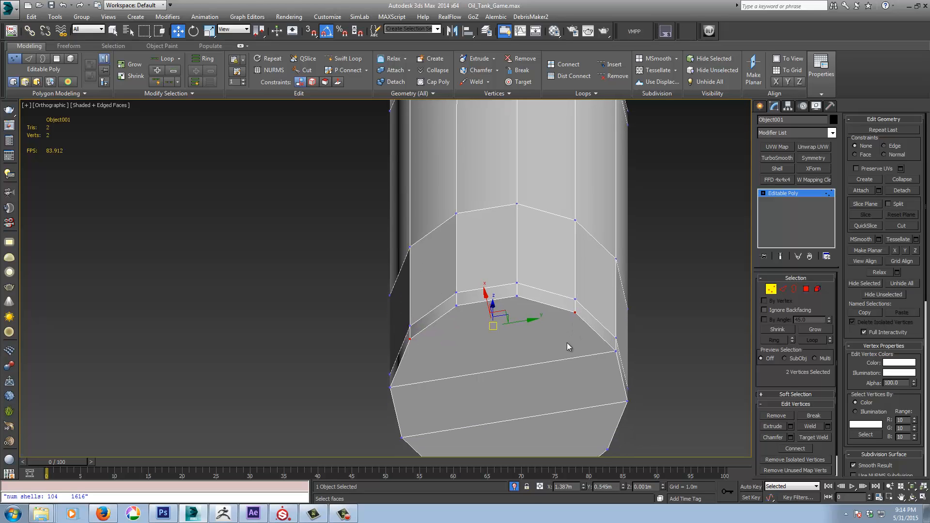
pyautogui.rightClick(535, 341)
pyautogui.click(527, 373)
pyautogui.scroll(-6, 500, 297)
# Step: Remove two alternate horizontal edge loops from the tank's dome together with their vertices
pyautogui.scroll(6, 534, 259)
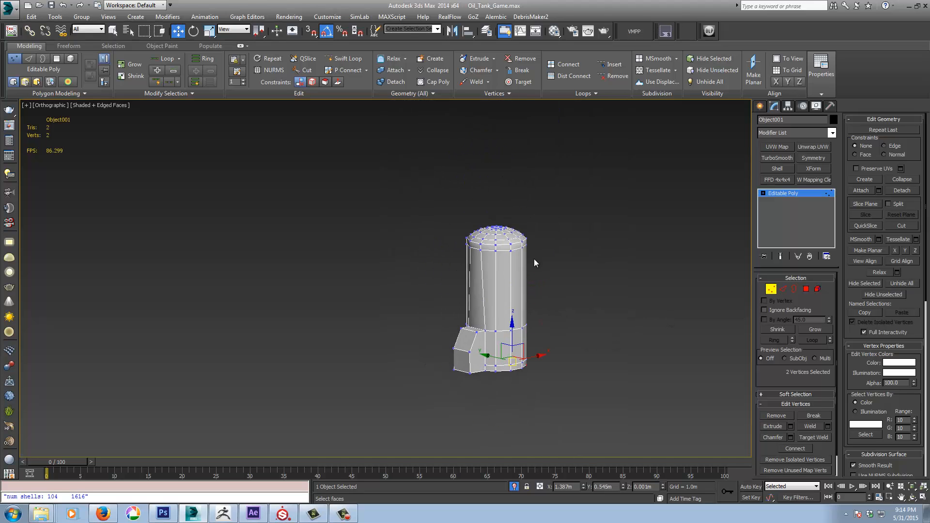
pyautogui.click(783, 289)
pyautogui.doubleClick(434, 333)
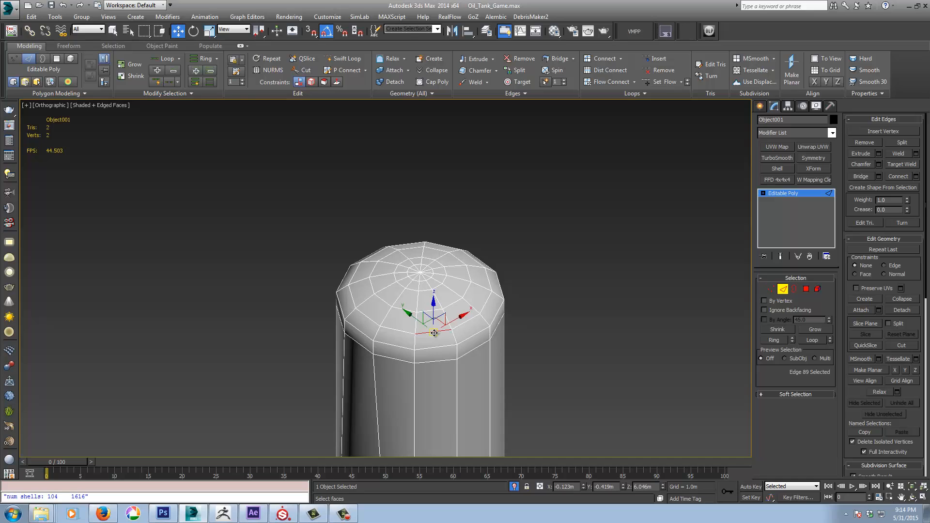
pyautogui.keyDown('ctrl'); pyautogui.doubleClick(427, 291); pyautogui.keyUp('ctrl')
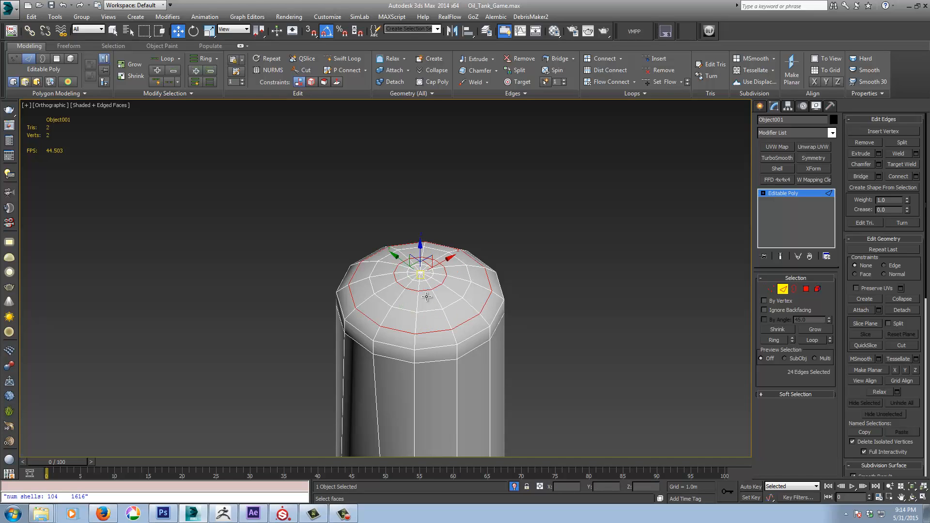
pyautogui.hotkey('ctrl', 'BackSpace')
# Step: Remove the small innermost edge loop around the dome's apex together with its vertices
pyautogui.moveTo(418, 322); pyautogui.dragTo(416, 294, button='middle')
pyautogui.scroll(4, 417, 262)
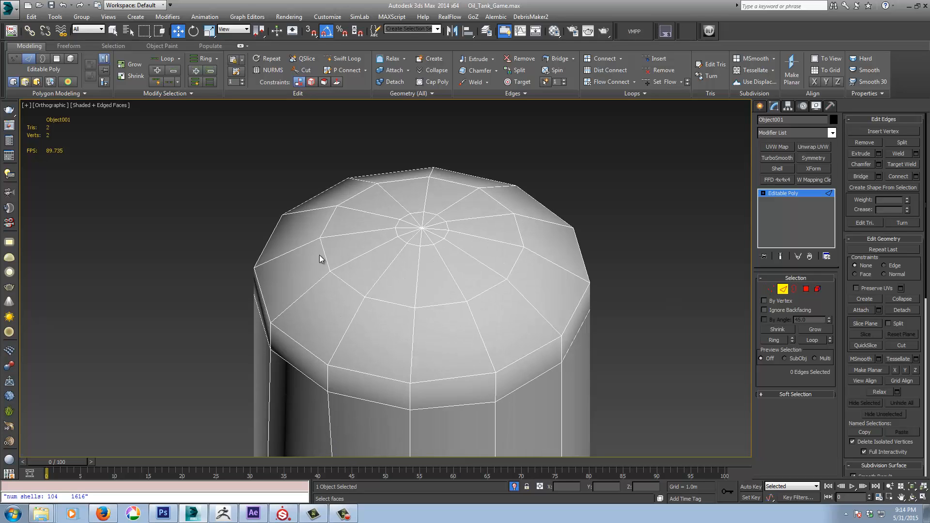
pyautogui.doubleClick(417, 245)
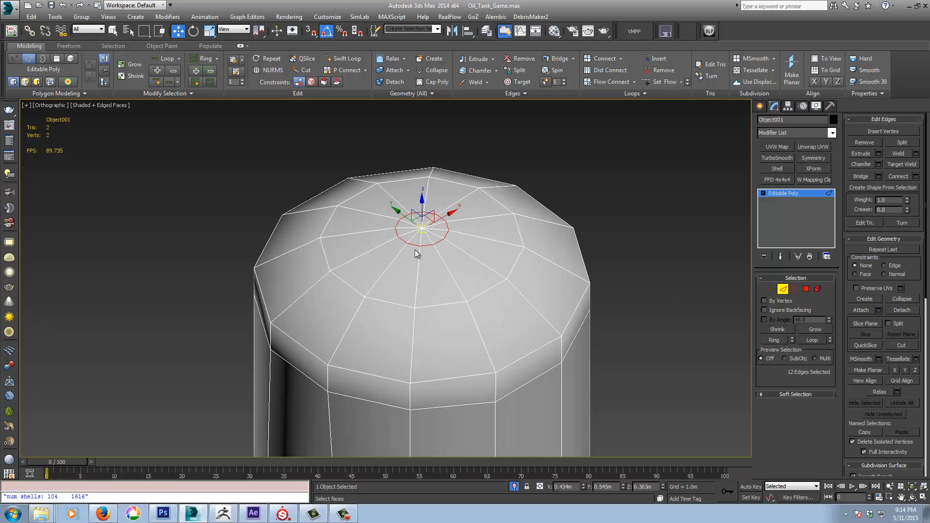
pyautogui.hotkey('ctrl', 'BackSpace')
# Step: Leave edge editing and examine the simplified tank's overall shape and polygon count from several sides
pyautogui.scroll(-8, 417, 253)
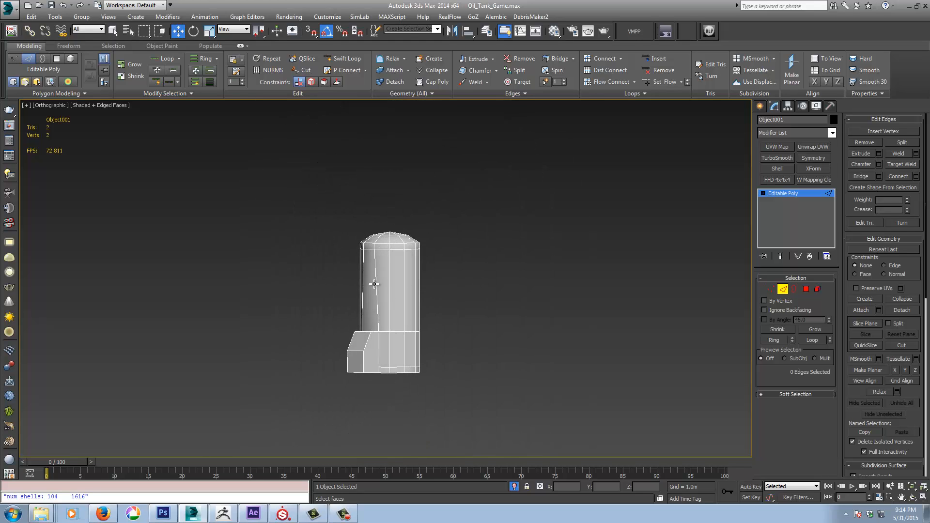
pyautogui.keyDown('alt'); pyautogui.moveTo(361, 268); pyautogui.dragTo(349, 283, button='middle'); pyautogui.keyUp('alt')
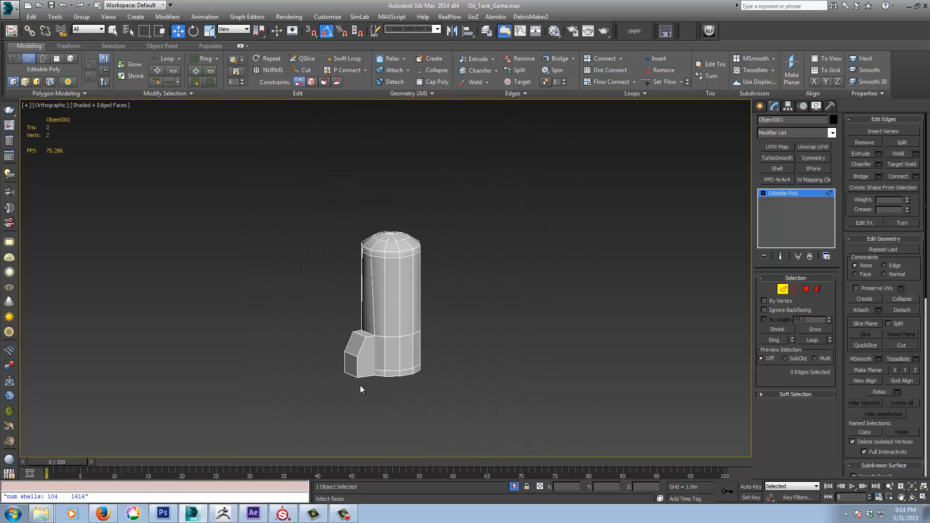
pyautogui.moveTo(394, 235); pyautogui.dragTo(421, 282, button='middle')
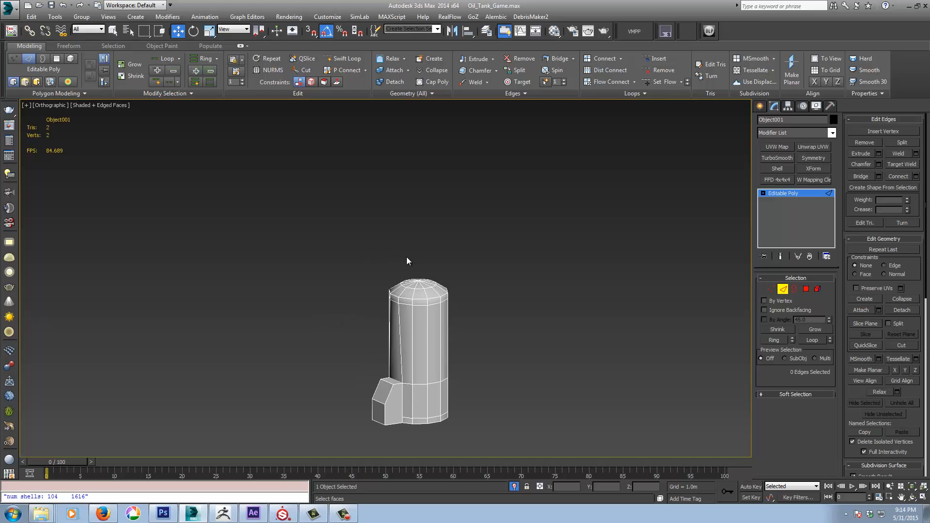
pyautogui.moveTo(418, 323); pyautogui.dragTo(360, 285, button='middle')
pyautogui.keyDown('alt'); pyautogui.moveTo(358, 347); pyautogui.dragTo(451, 338, button='middle'); pyautogui.keyUp('alt')
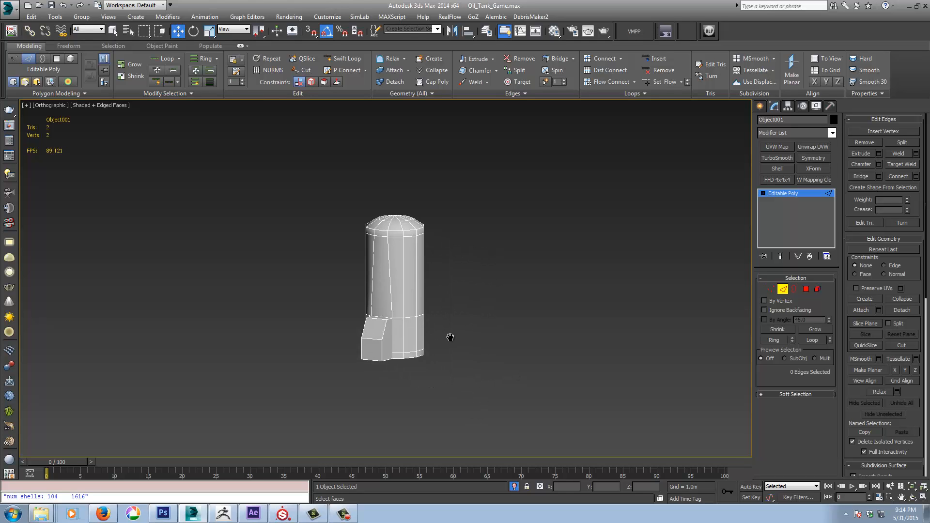
pyautogui.click(797, 193)
pyautogui.moveTo(483, 249); pyautogui.dragTo(536, 256, button='middle')
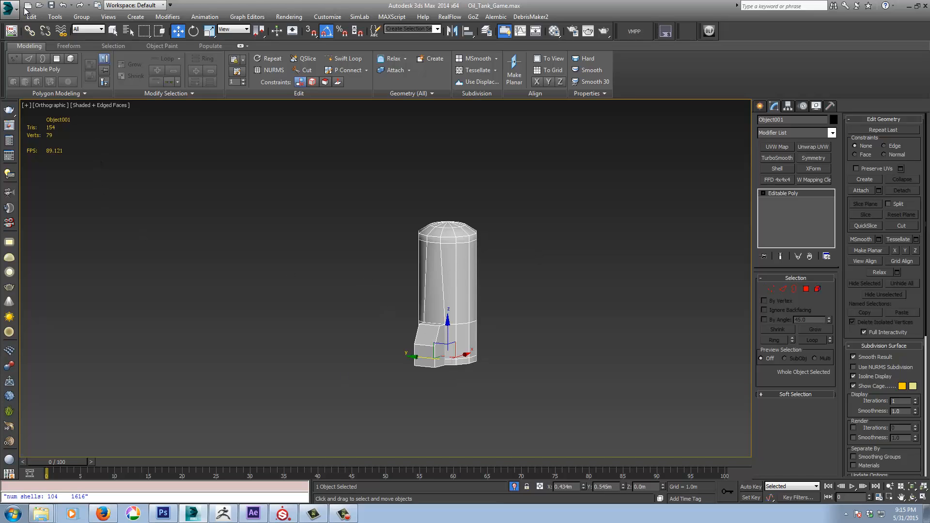
pyautogui.moveTo(423, 324); pyautogui.dragTo(364, 320, button='middle')
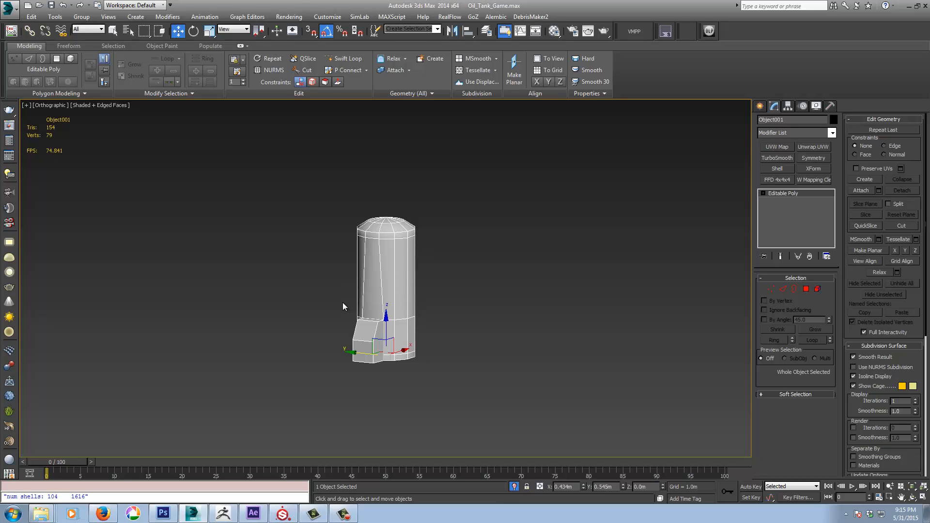
pyautogui.moveTo(439, 308); pyautogui.dragTo(540, 295, button='middle')
pyautogui.scroll(5, 476, 270)
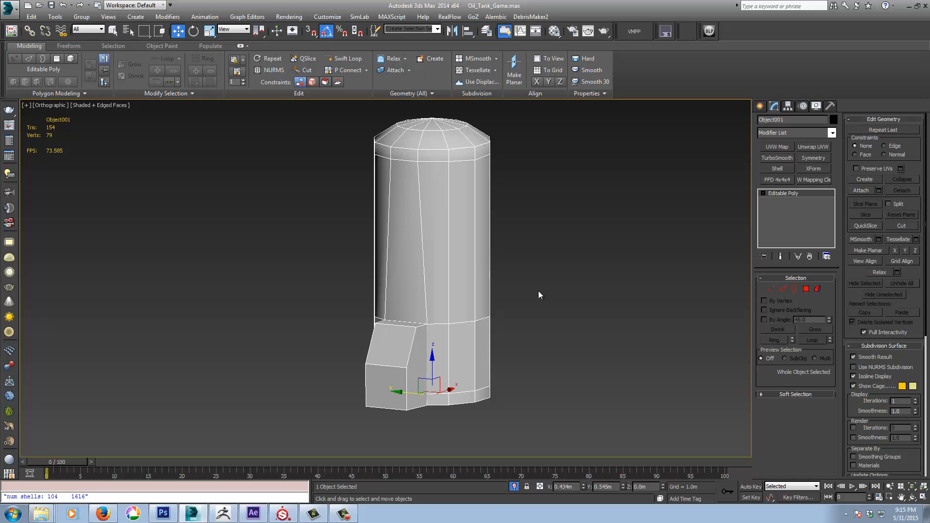
pyautogui.moveTo(538, 291); pyautogui.dragTo(555, 307, button='middle')
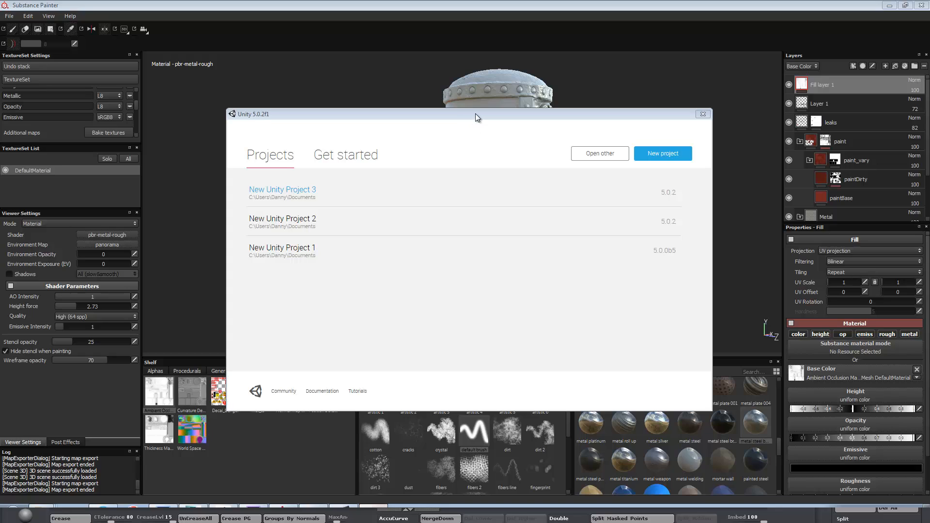
# Step: Switch to Unity and set up a new 3D project with the default name New Unity Project 4
pyautogui.moveTo(476, 115); pyautogui.dragTo(466, 100)
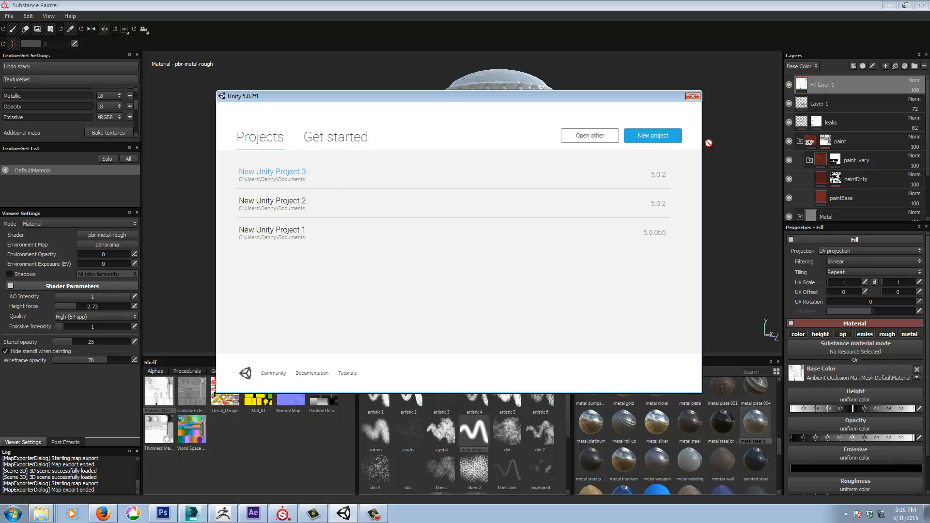
pyautogui.click(646, 141)
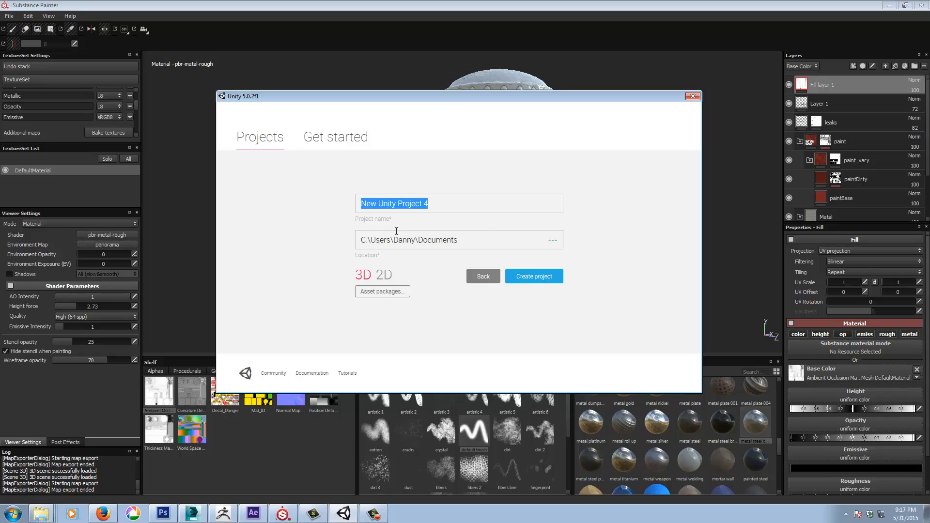
pyautogui.click(362, 277)
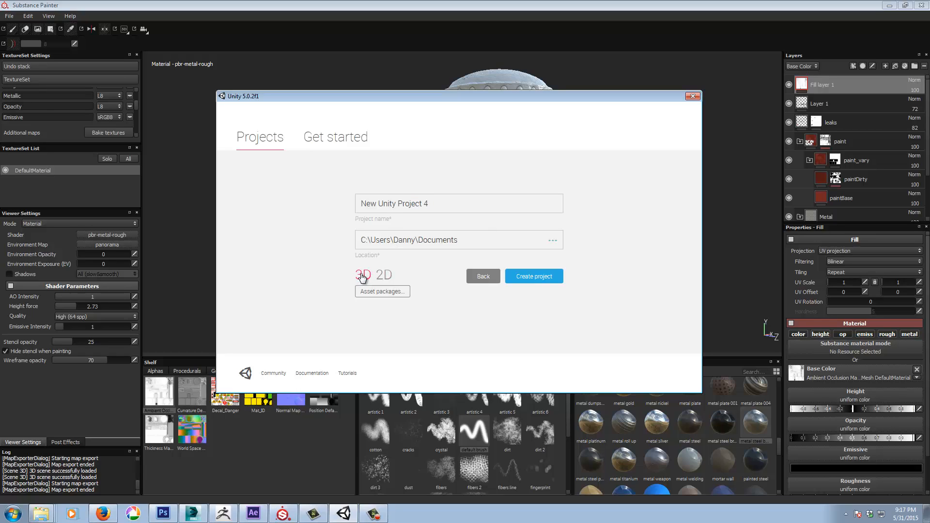
# Step: Review the available asset packages, include one of them and create the project
pyautogui.click(381, 293)
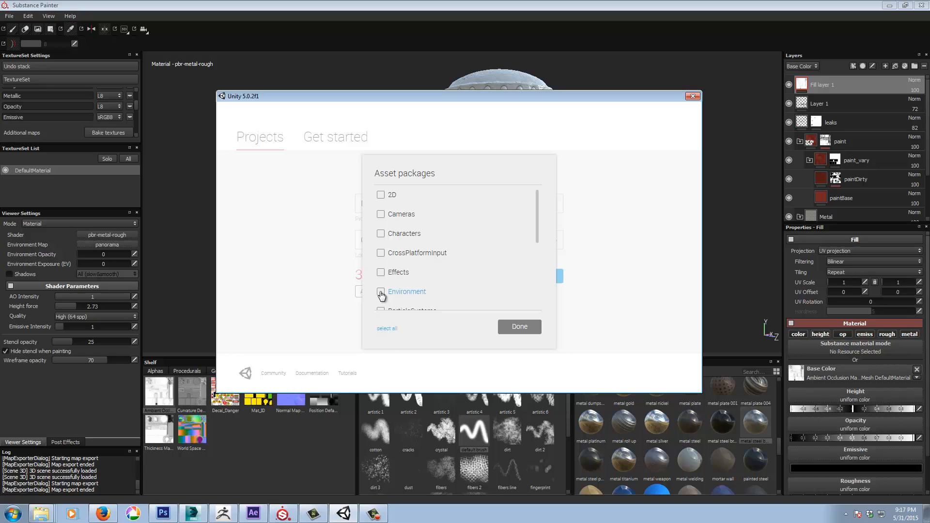
pyautogui.moveTo(537, 208); pyautogui.dragTo(541, 295)
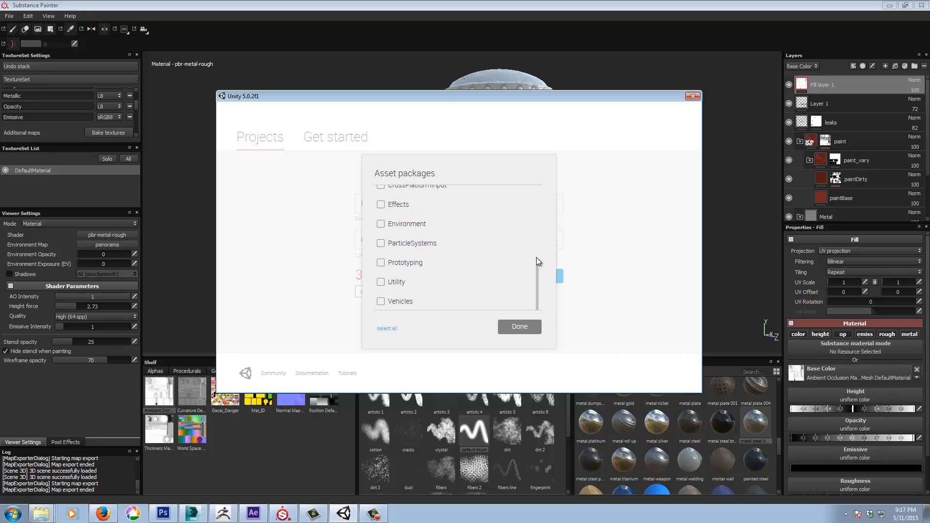
pyautogui.scroll(5, 528, 237)
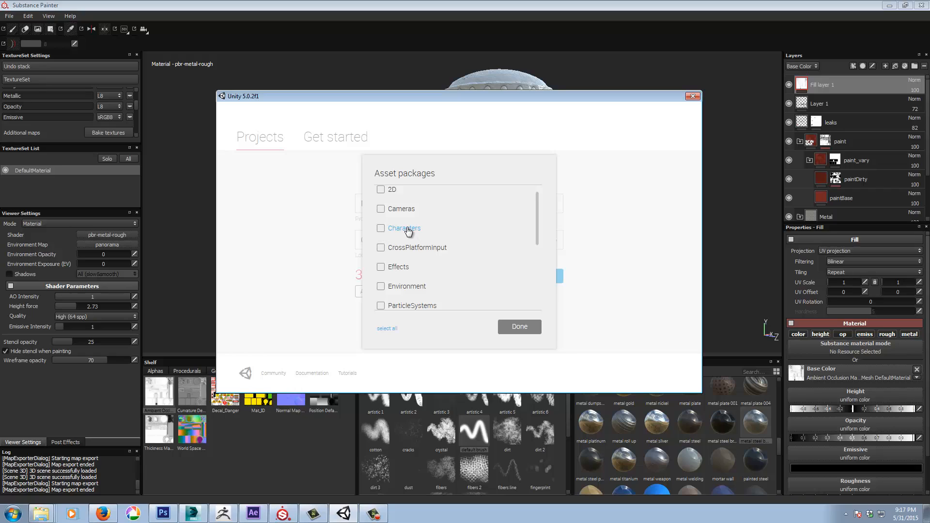
pyautogui.click(524, 333)
pyautogui.click(531, 283)
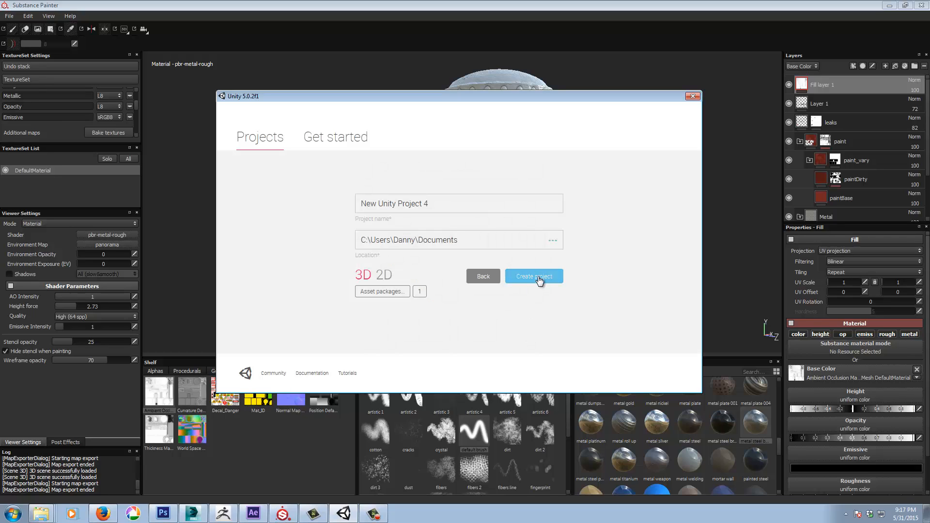
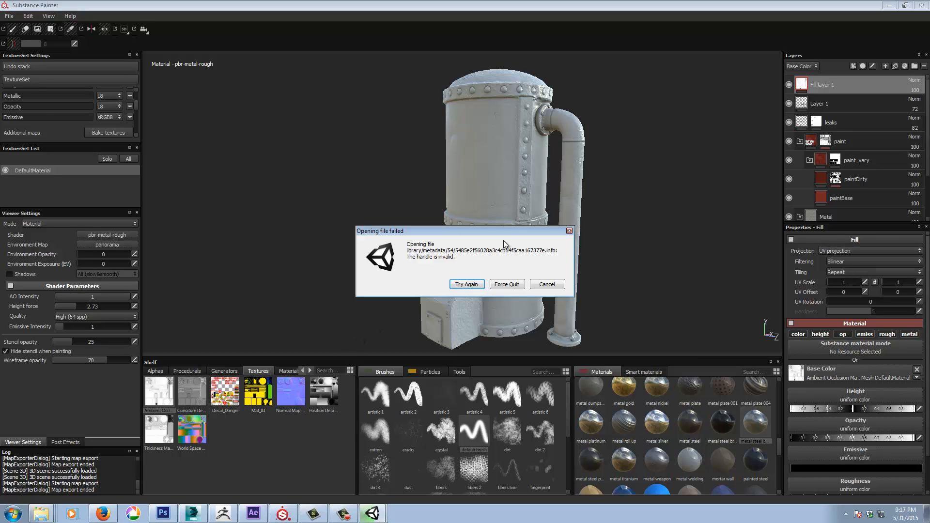
# Step: Retry opening the project's library metadata files
pyautogui.click(468, 285)
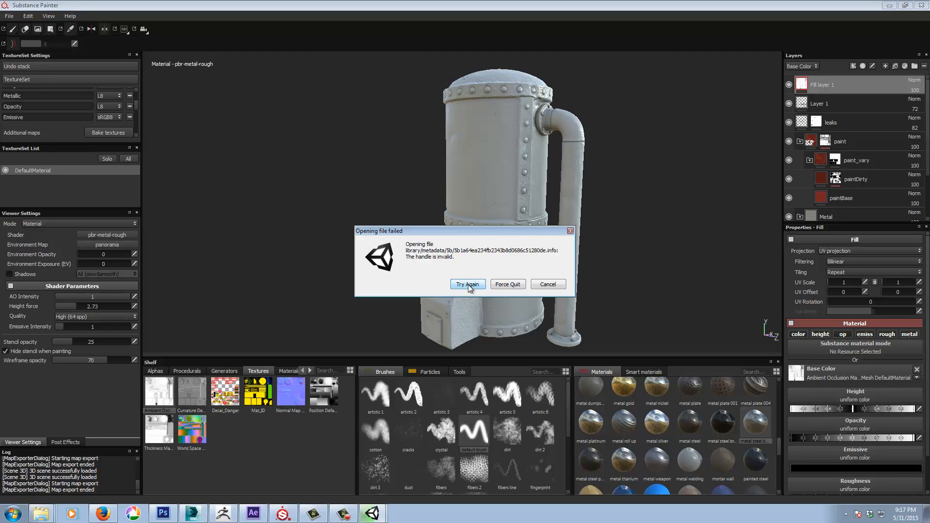
pyautogui.click(468, 285)
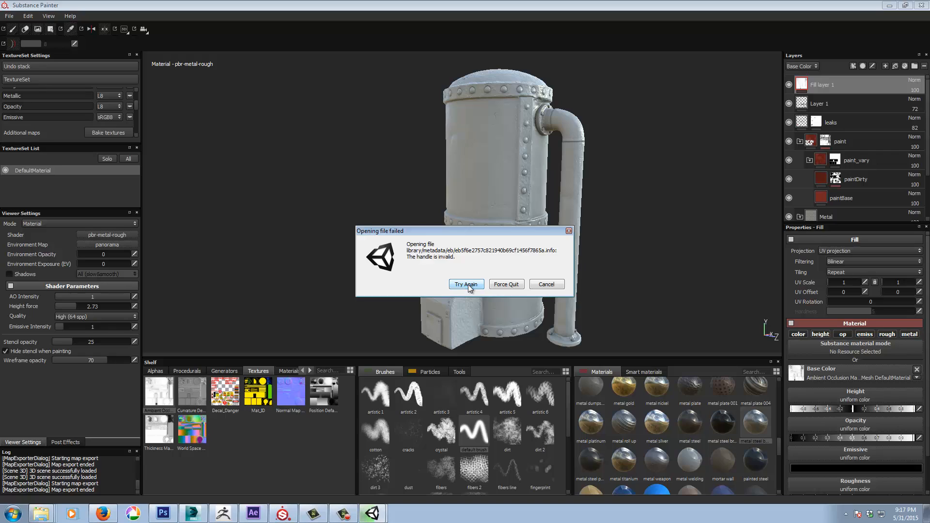
# Step: Retry opening the library metadata file that failed during the Unity project import
pyautogui.click(468, 285)
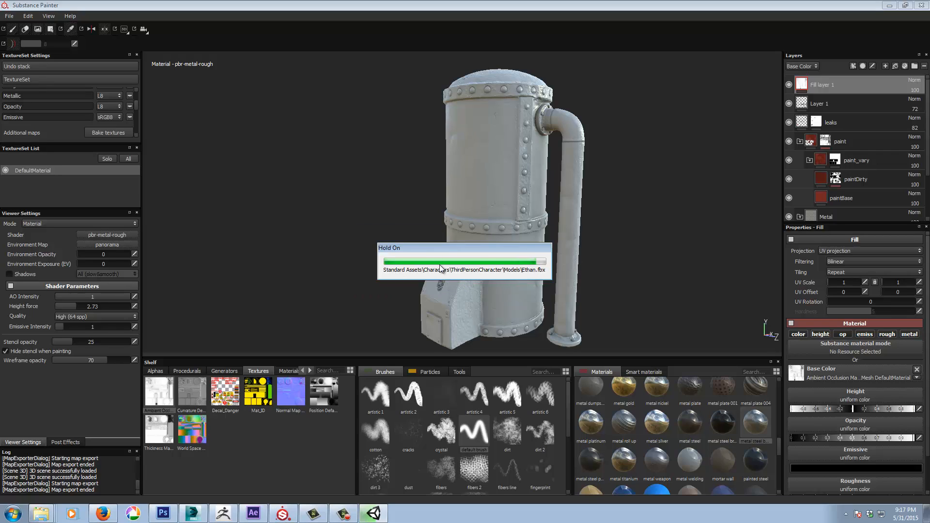
pyautogui.click(466, 285)
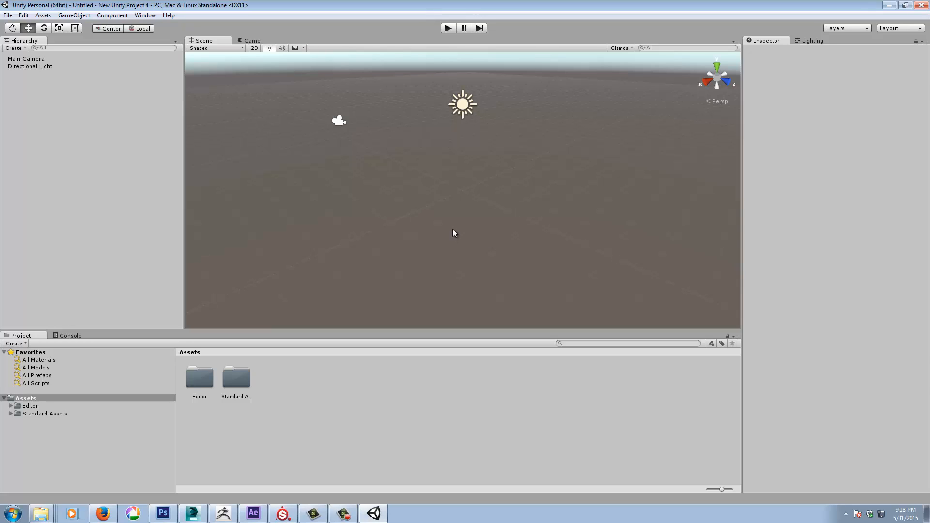
pyautogui.keyDown('alt'); pyautogui.moveTo(479, 199); pyautogui.dragTo(450, 181); pyautogui.keyUp('alt')
pyautogui.keyDown('alt'); pyautogui.moveTo(450, 181); pyautogui.dragTo(495, 188, button='right'); pyautogui.keyUp('alt')
pyautogui.scroll(-3, 496, 193)
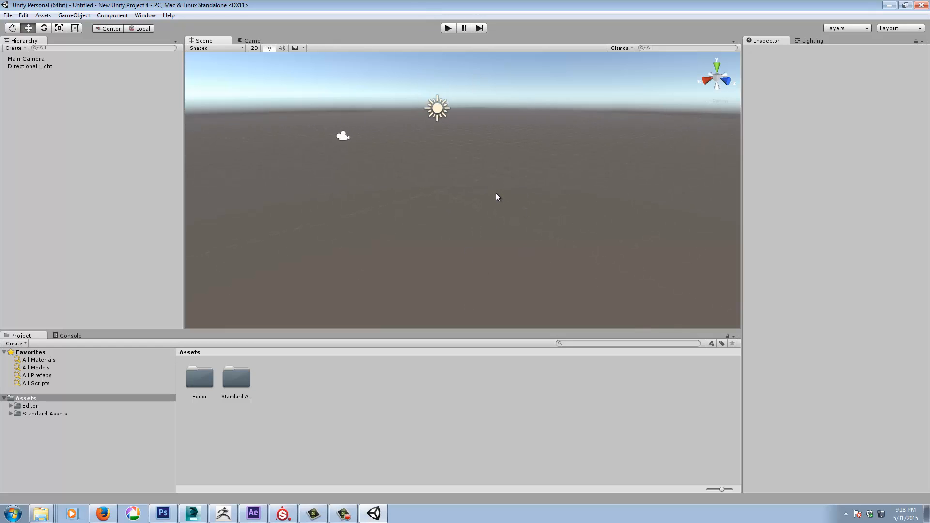
pyautogui.scroll(4, 495, 196)
pyautogui.scroll(-3, 496, 199)
pyautogui.scroll(2, 496, 201)
pyautogui.scroll(-3, 496, 202)
# Step: Show the Lighting settings, detach them from the Inspector dock as a floating window, and close that window
pyautogui.click(34, 59)
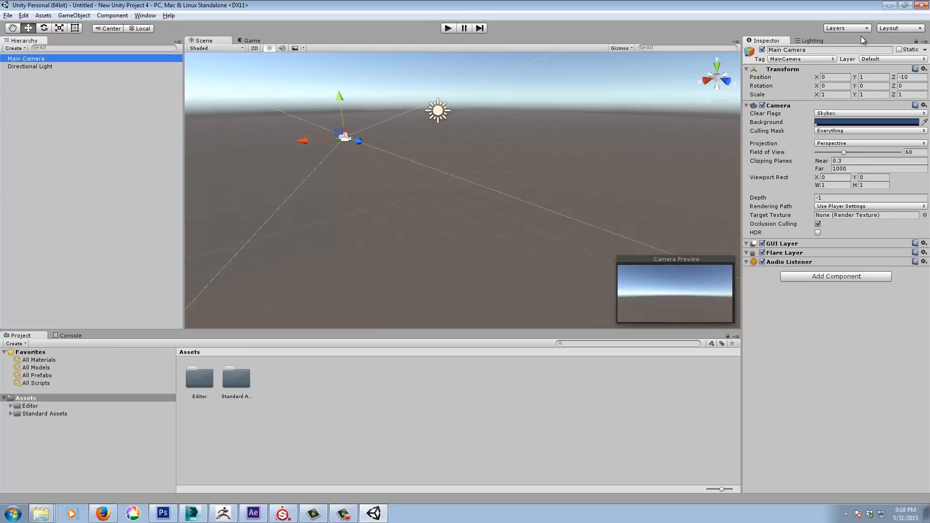
pyautogui.click(812, 41)
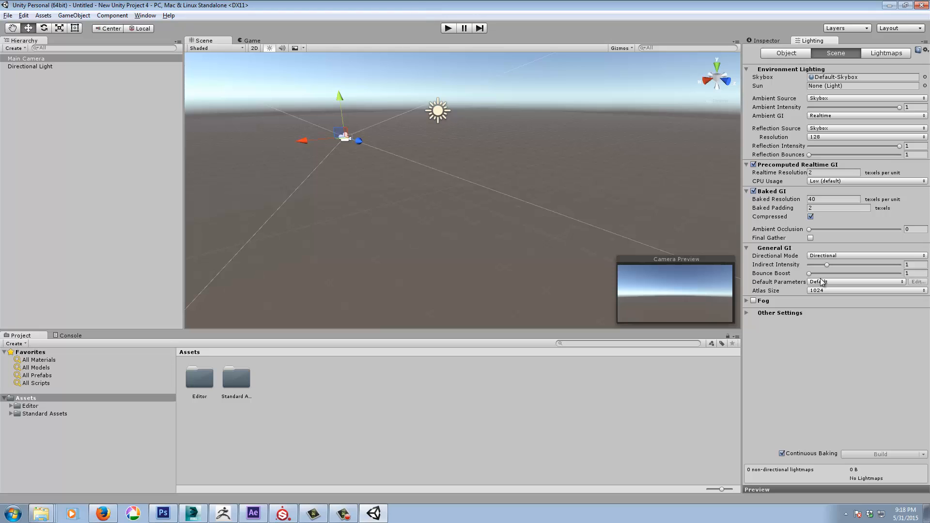
pyautogui.moveTo(812, 41); pyautogui.dragTo(493, 191)
pyautogui.click(582, 6)
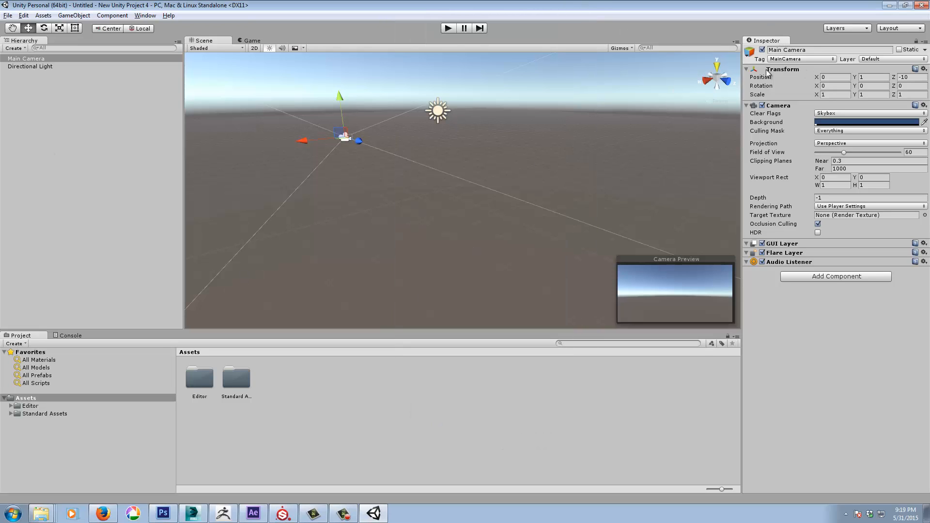
# Step: Open the Lighting window and dock it beside the Inspector
pyautogui.click(148, 16)
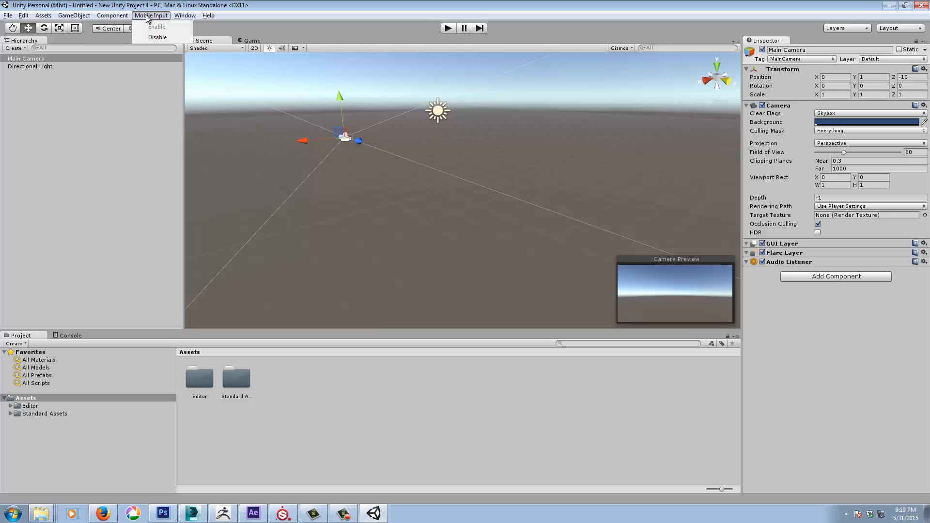
pyautogui.click(146, 16)
pyautogui.click(147, 16)
pyautogui.click(145, 14)
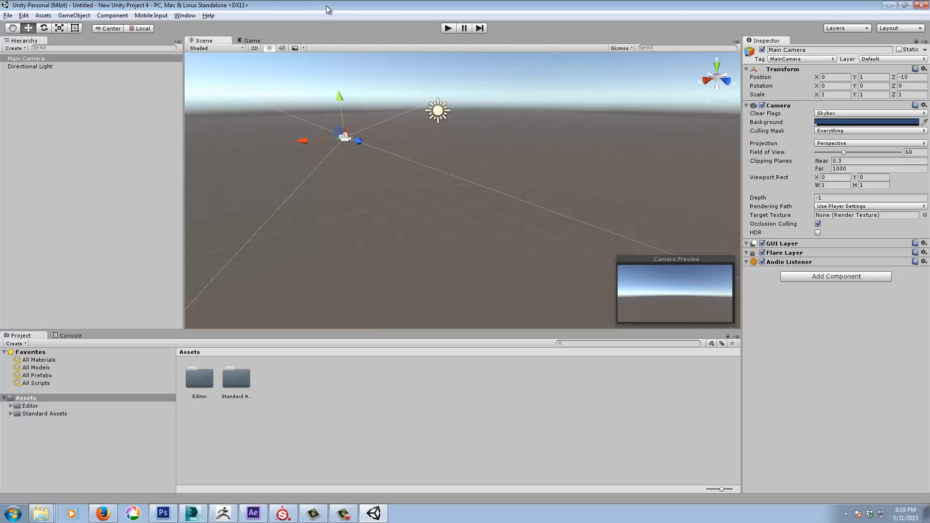
pyautogui.click(181, 15)
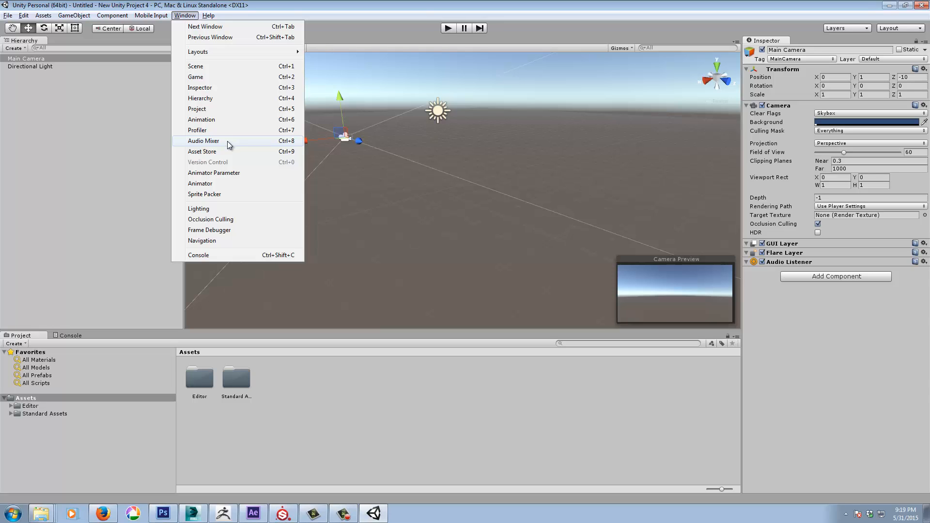
pyautogui.click(199, 209)
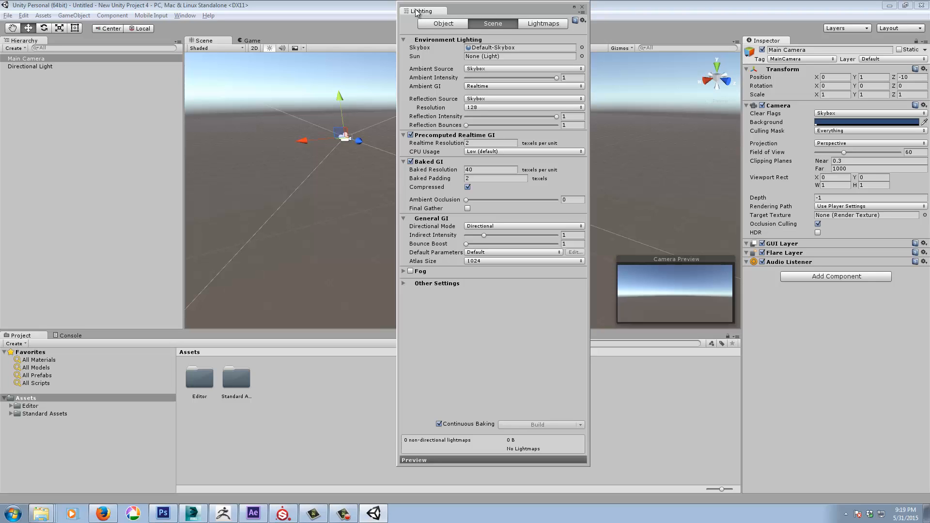
pyautogui.moveTo(416, 12); pyautogui.dragTo(805, 43)
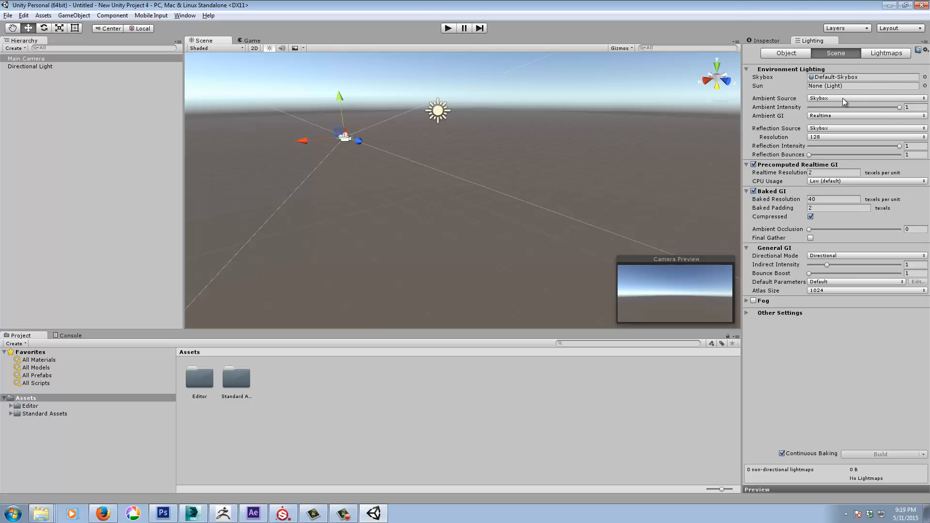
# Step: Delete the Main Camera from the scene, keeping the Directional Light
pyautogui.click(27, 66)
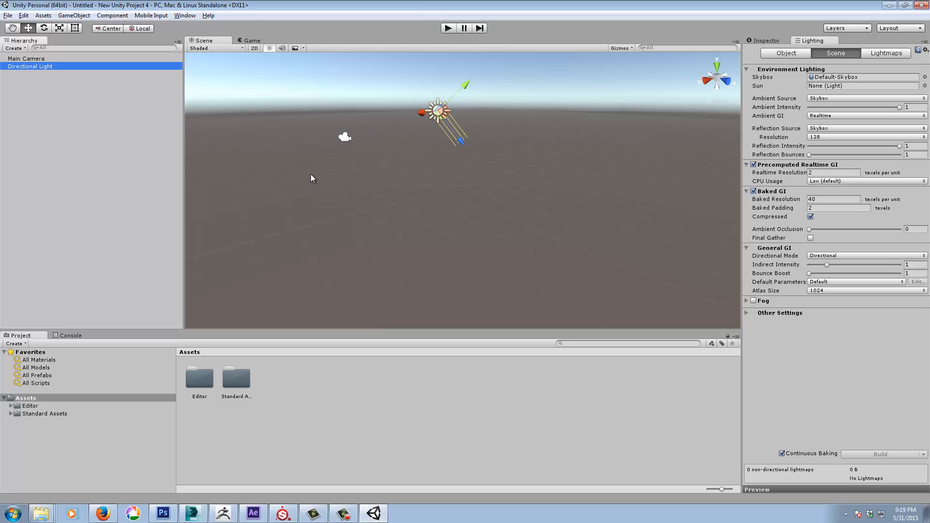
pyautogui.click(344, 138)
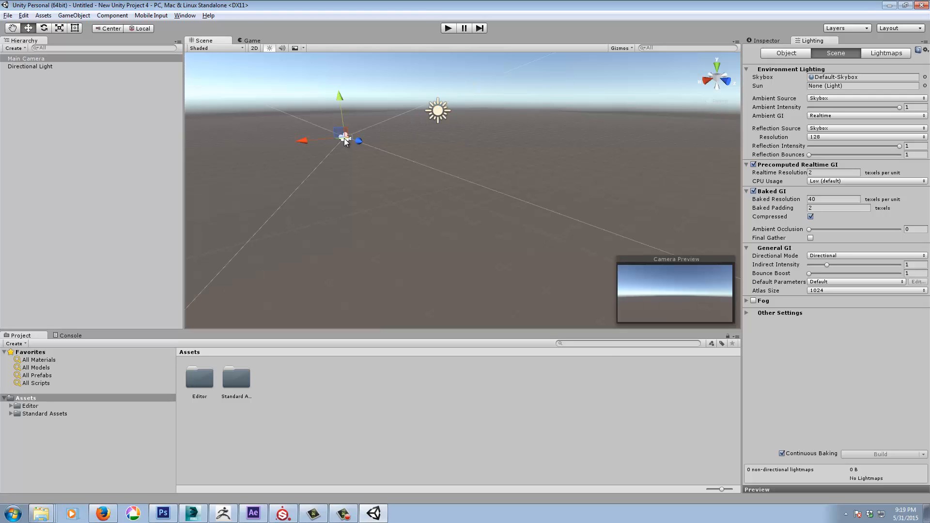
pyautogui.press('Delete')
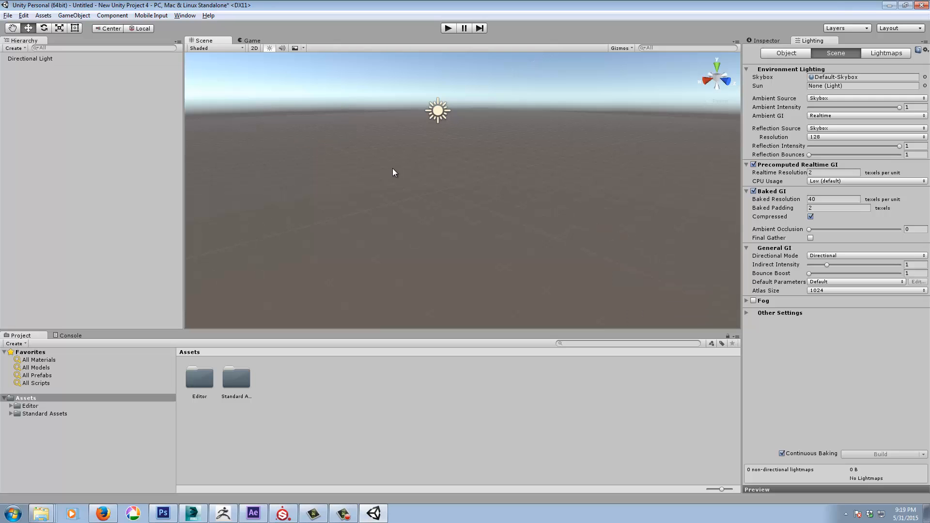
pyautogui.moveTo(427, 189); pyautogui.dragTo(446, 188, button='middle')
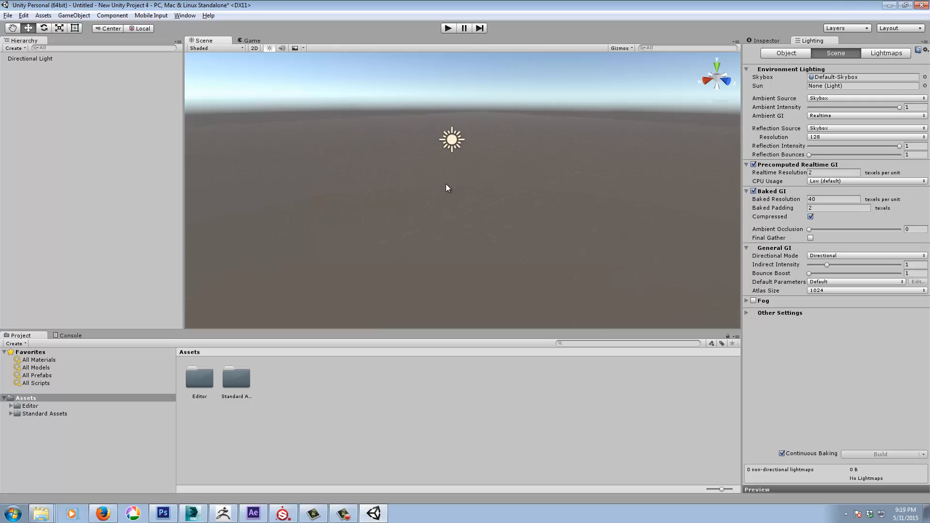
pyautogui.click(450, 137)
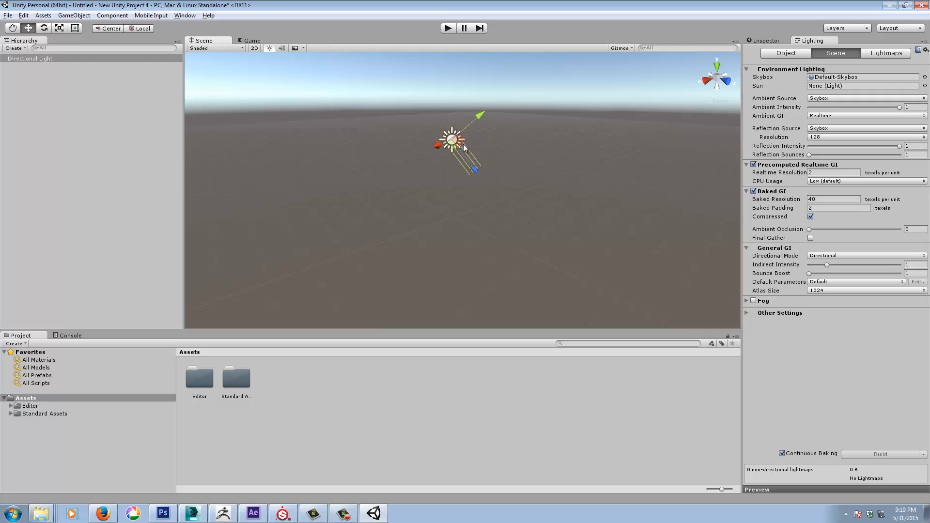
pyautogui.click(597, 183)
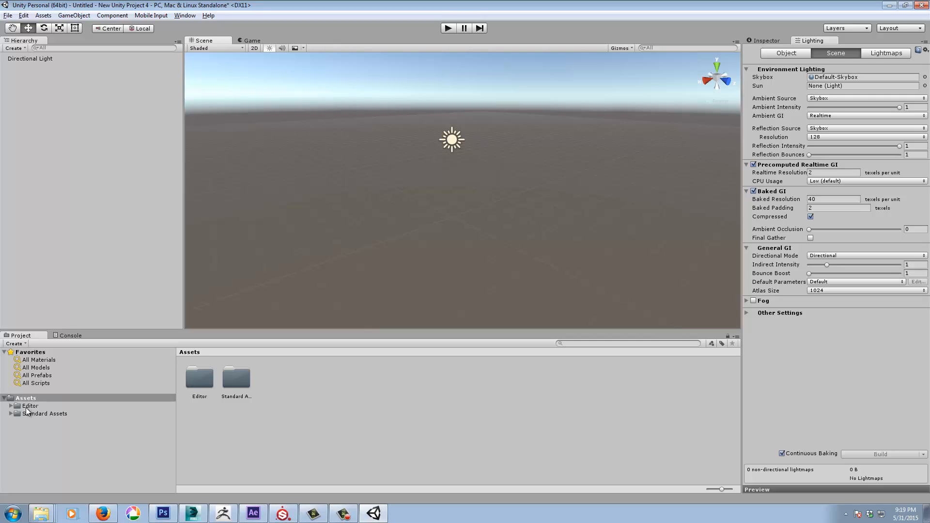
# Step: Examine the Characters and FirstPersonCharacter folders inside Standard Assets, then collapse Standard Assets
pyautogui.click(11, 413)
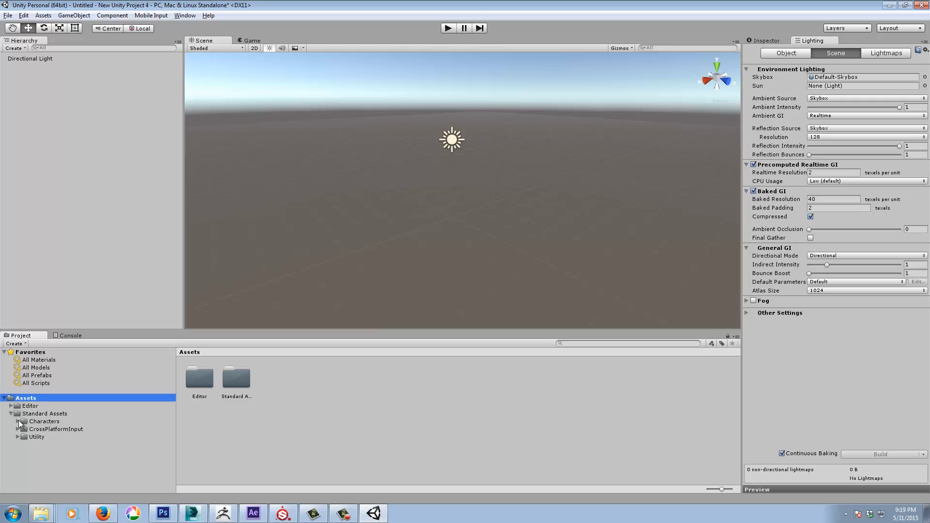
pyautogui.click(18, 422)
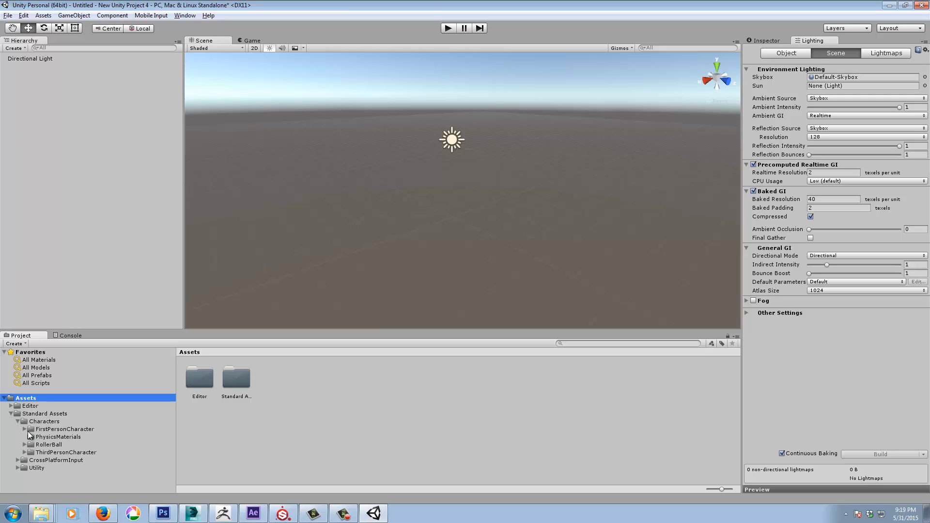
pyautogui.click(24, 429)
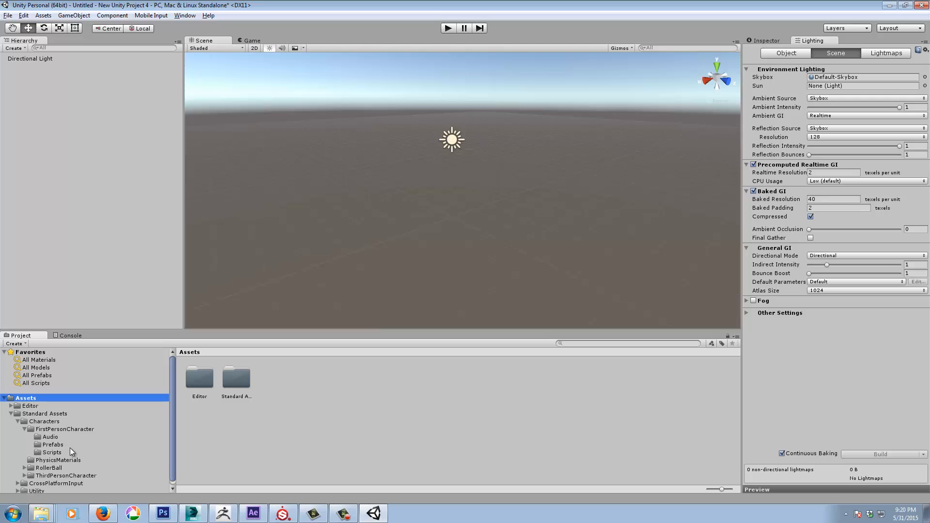
pyautogui.click(25, 428)
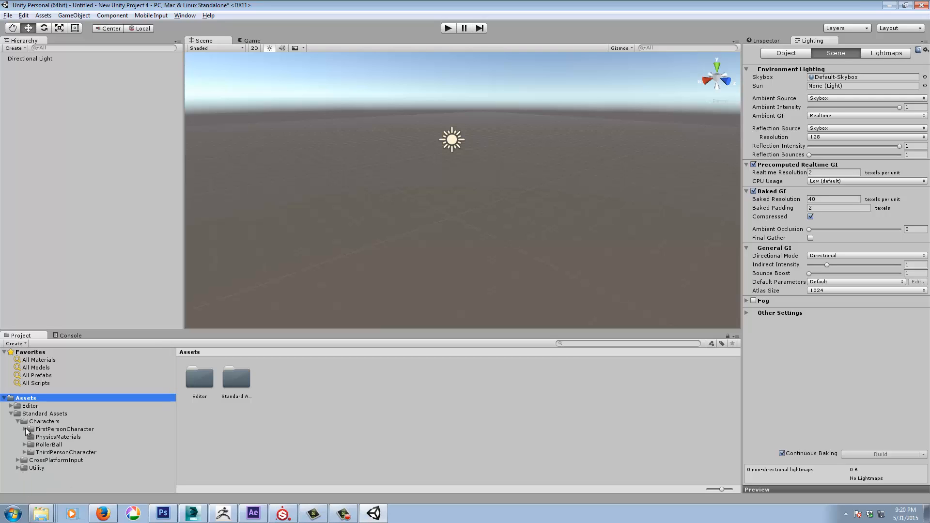
pyautogui.click(11, 414)
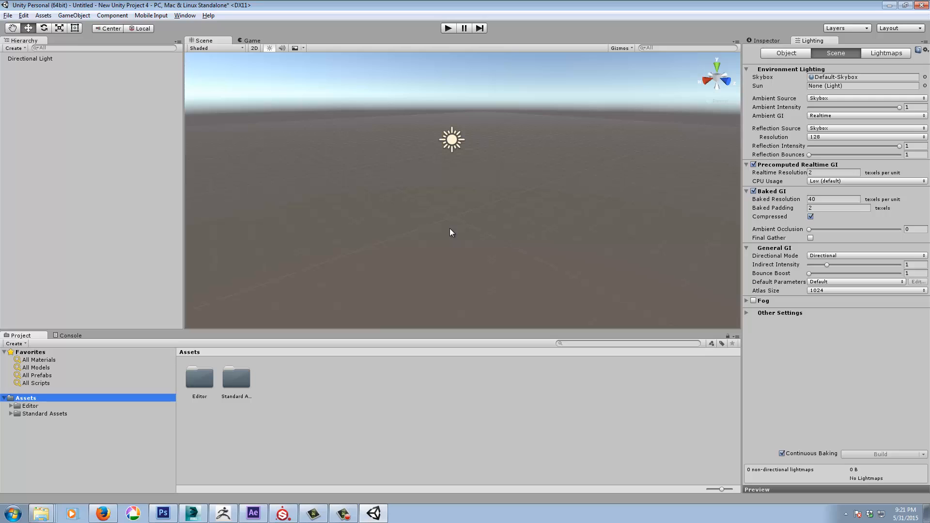
# Step: Create a folder named Oil_Tank_Assets in the project's Assets and open it
pyautogui.click(15, 343)
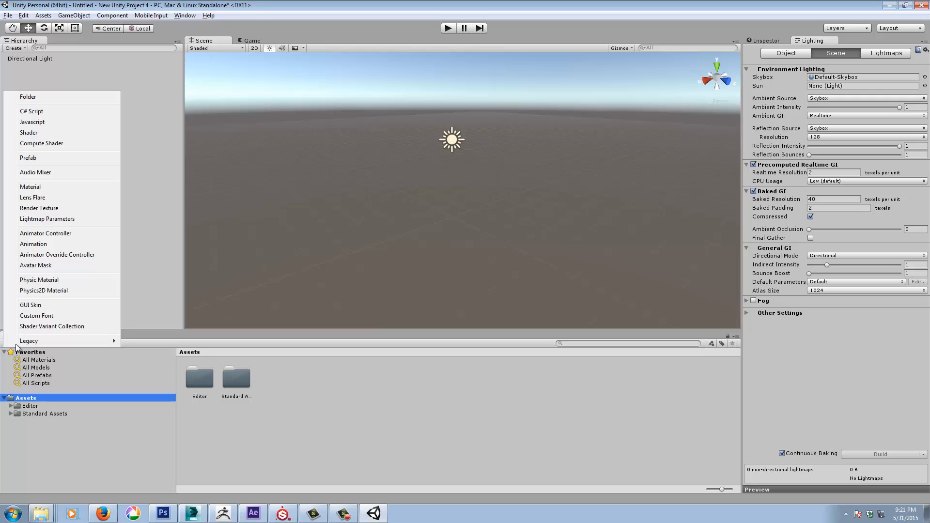
pyautogui.click(34, 97)
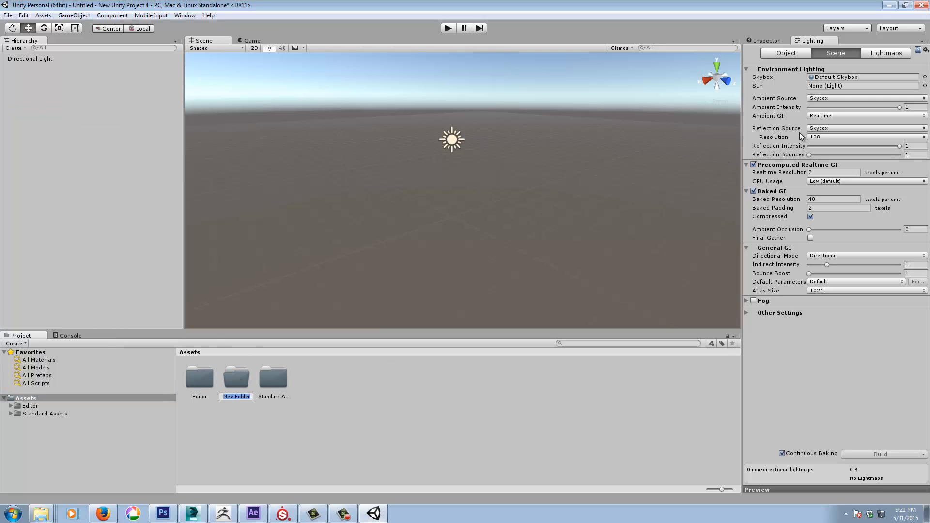
pyautogui.write('T')
pyautogui.write('il')
pyautogui.write('_Tank')
pyautogui.write('_')
pyautogui.write('Assets')
pyautogui.press('Return')
pyautogui.doubleClick(237, 376)
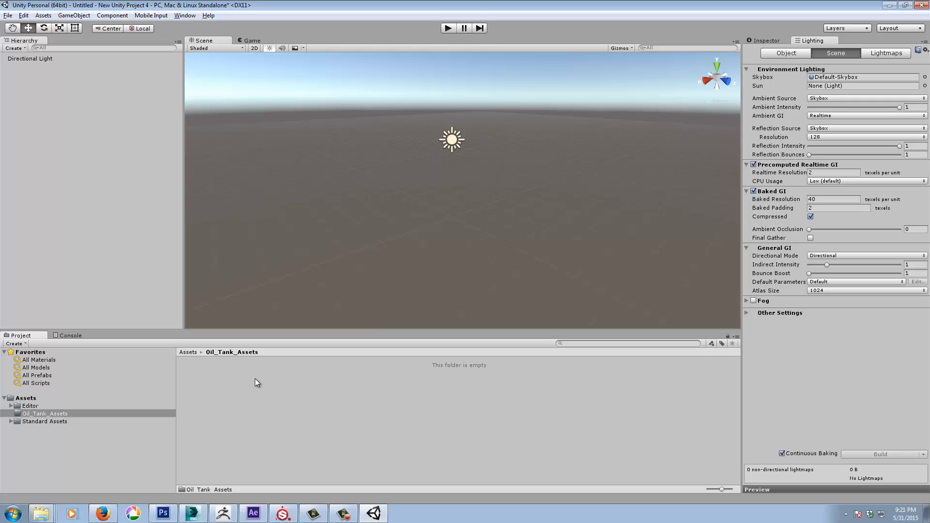
# Step: Add a 3D cube to the scene and set its position to X 0, Y 0, Z 0
pyautogui.click(72, 16)
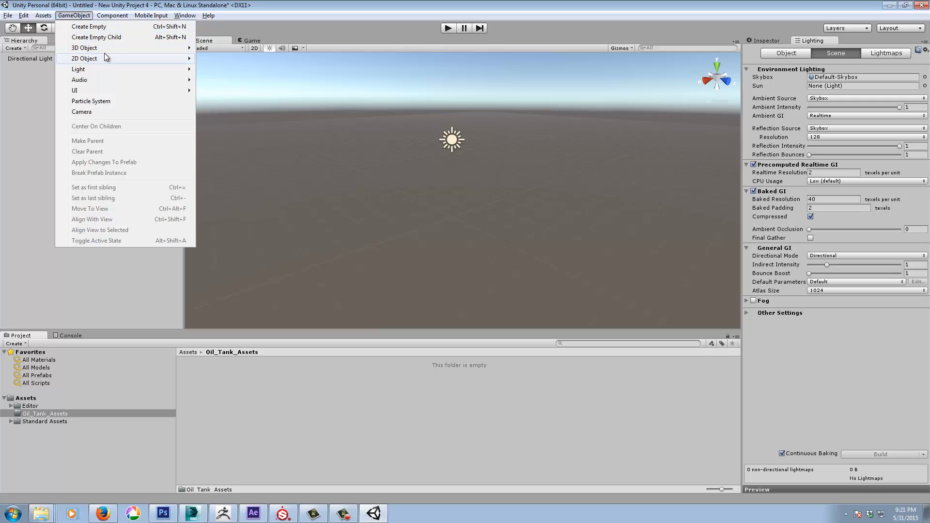
pyautogui.moveTo(121, 48)
pyautogui.click(229, 50)
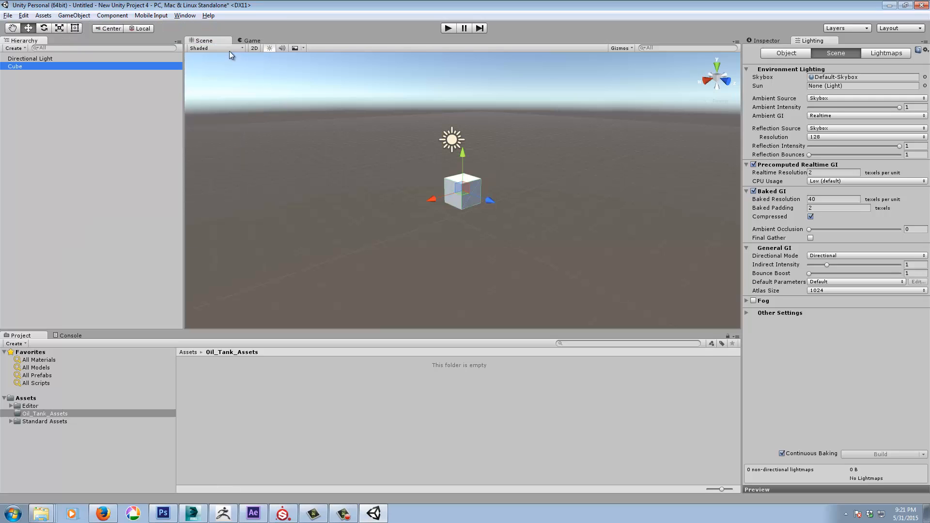
pyautogui.click(774, 41)
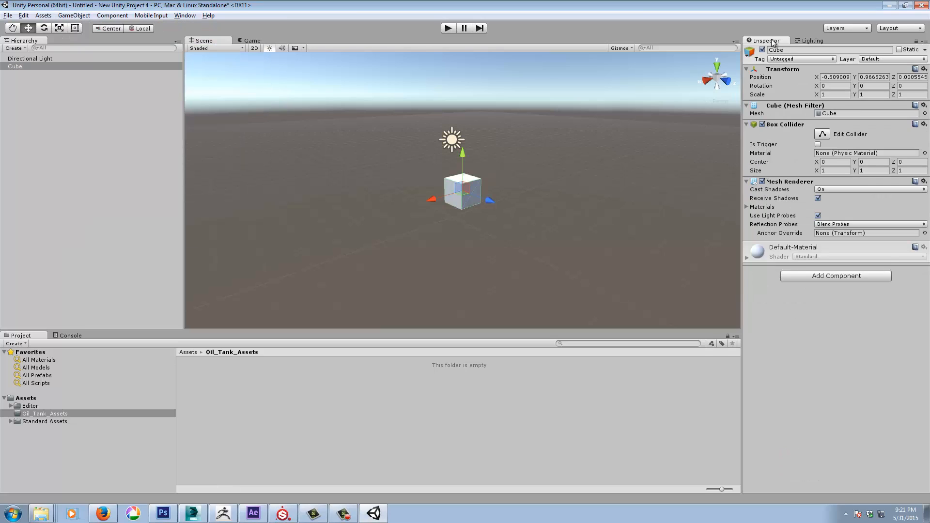
pyautogui.click(835, 77)
pyautogui.write('0')
pyautogui.click(872, 78)
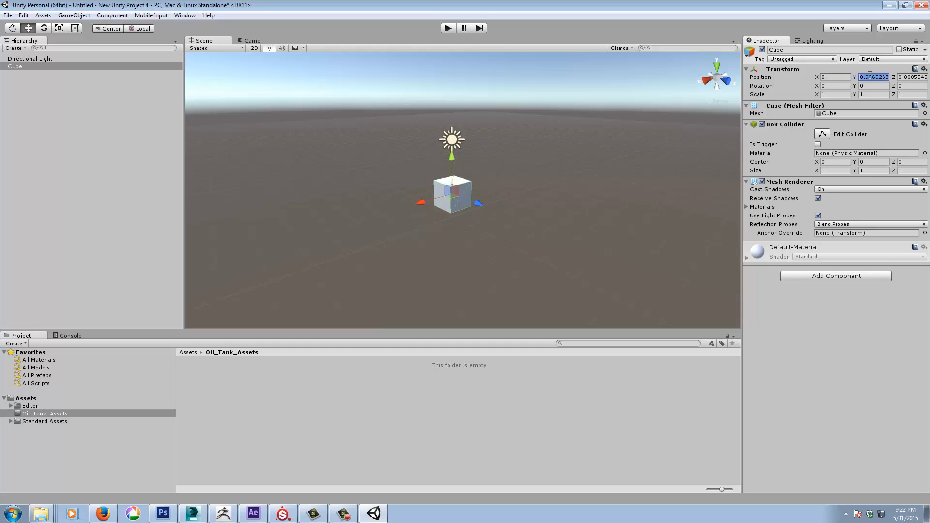
pyautogui.write('0')
pyautogui.click(910, 77)
pyautogui.write('0')
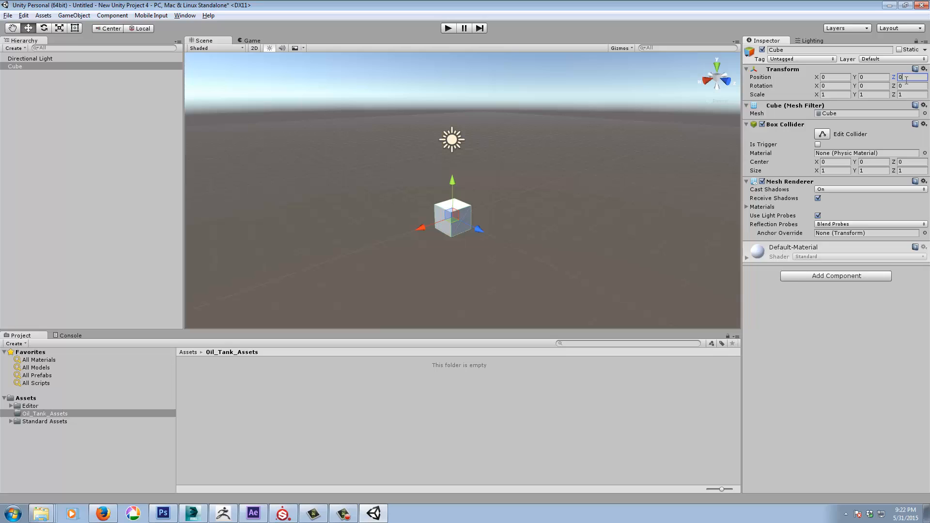
# Step: Mark the cube as a static object
pyautogui.click(899, 50)
pyautogui.keyDown('alt'); pyautogui.moveTo(542, 228); pyautogui.dragTo(592, 227); pyautogui.keyUp('alt')
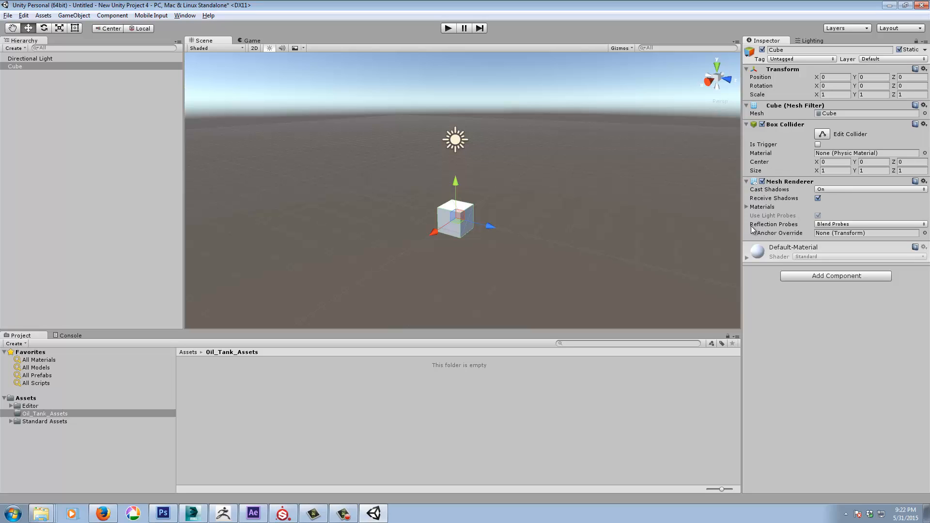
pyautogui.keyDown('alt'); pyautogui.moveTo(405, 246); pyautogui.dragTo(447, 248); pyautogui.keyUp('alt')
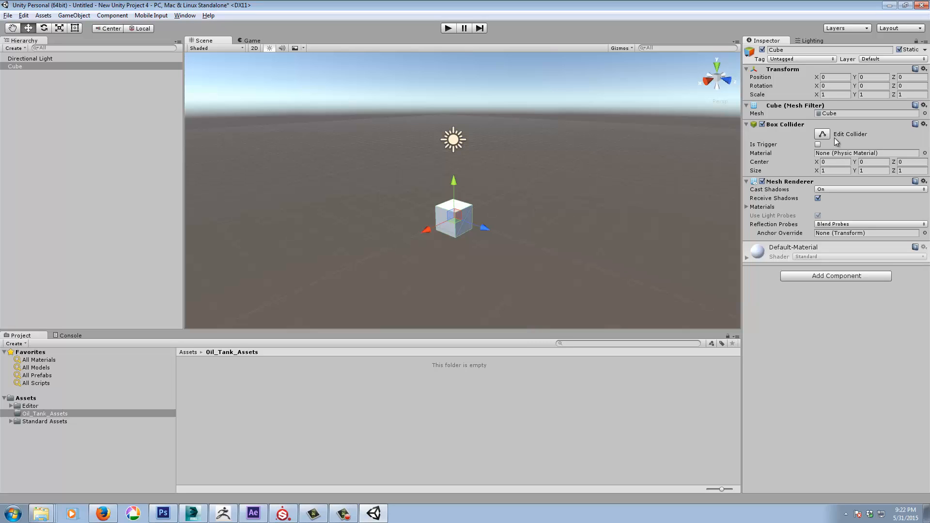
# Step: Stretch the cube into a wide floor slab with scale X about 11.63 and Z about 15.64
pyautogui.moveTo(818, 95); pyautogui.dragTo(928, 51)
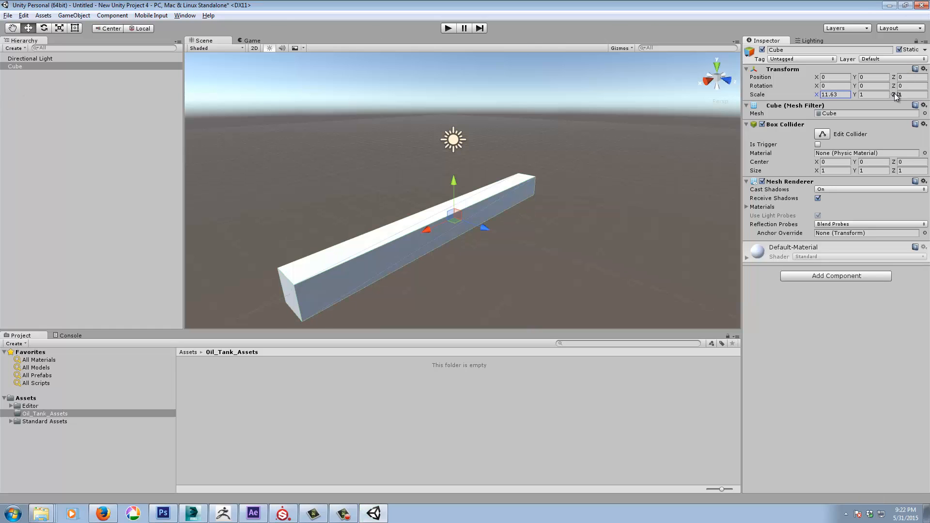
pyautogui.moveTo(894, 94); pyautogui.dragTo(151, 83)
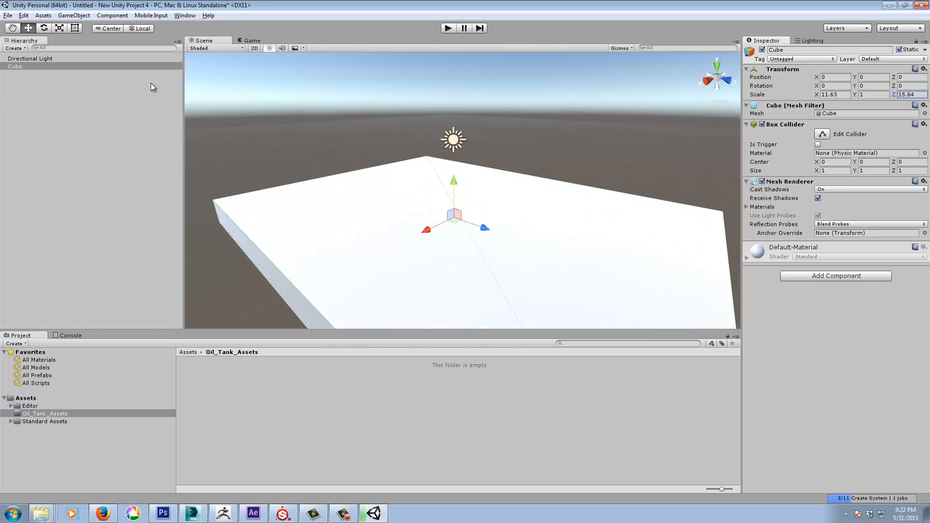
pyautogui.moveTo(509, 201); pyautogui.dragTo(486, 154, button='middle')
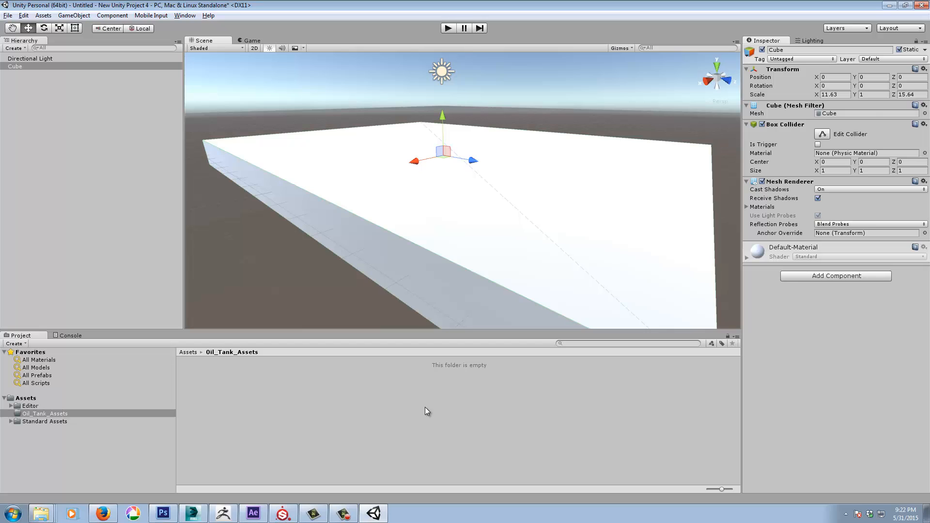
# Step: Flatten the floor slab by setting its Y scale to about 0.26
pyautogui.moveTo(858, 94); pyautogui.dragTo(844, 95)
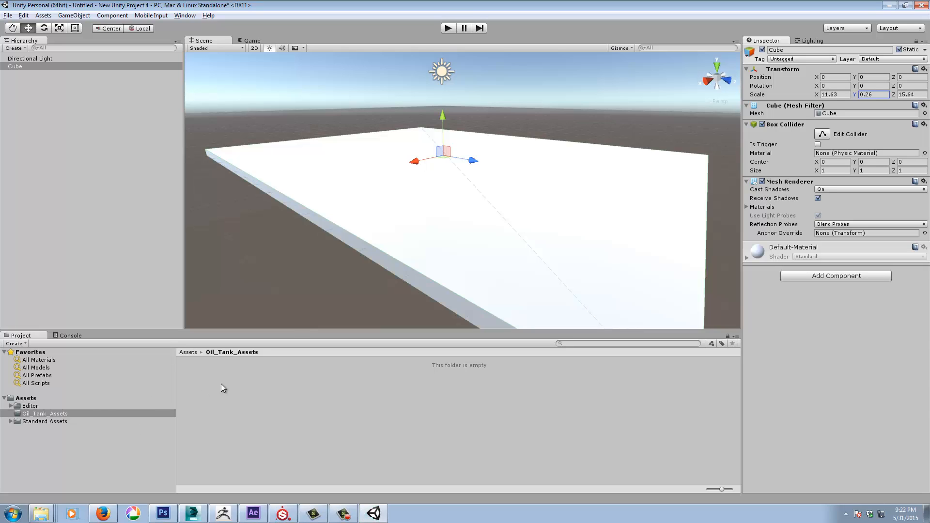
pyautogui.click(808, 41)
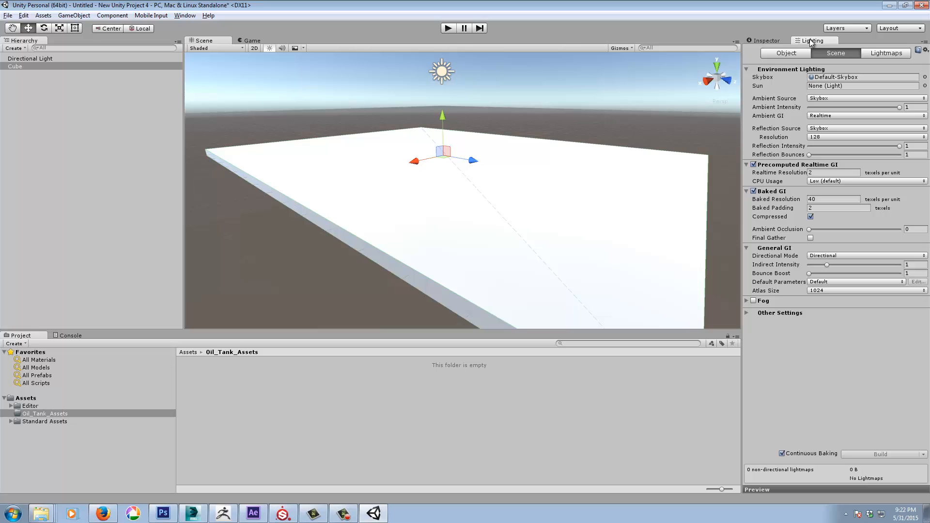
pyautogui.click(770, 41)
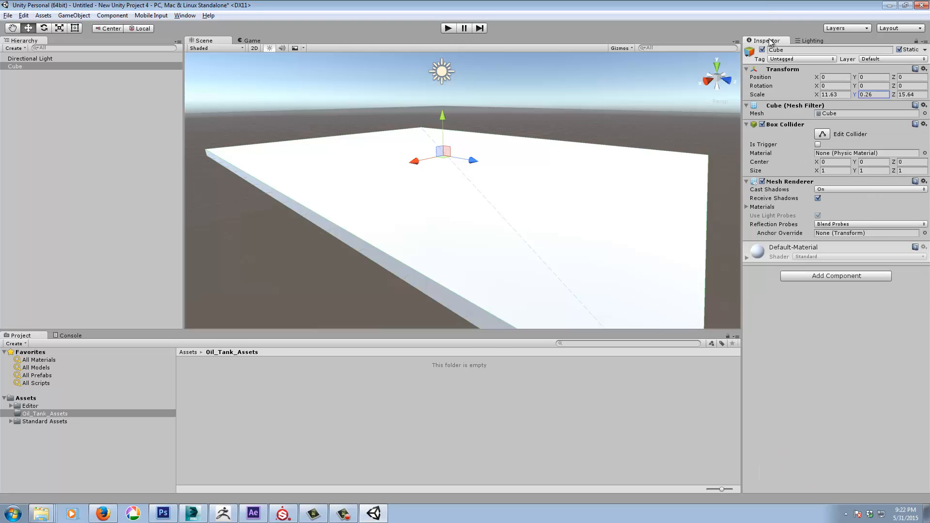
pyautogui.keyDown('alt'); pyautogui.moveTo(463, 172); pyautogui.dragTo(480, 190); pyautogui.keyUp('alt')
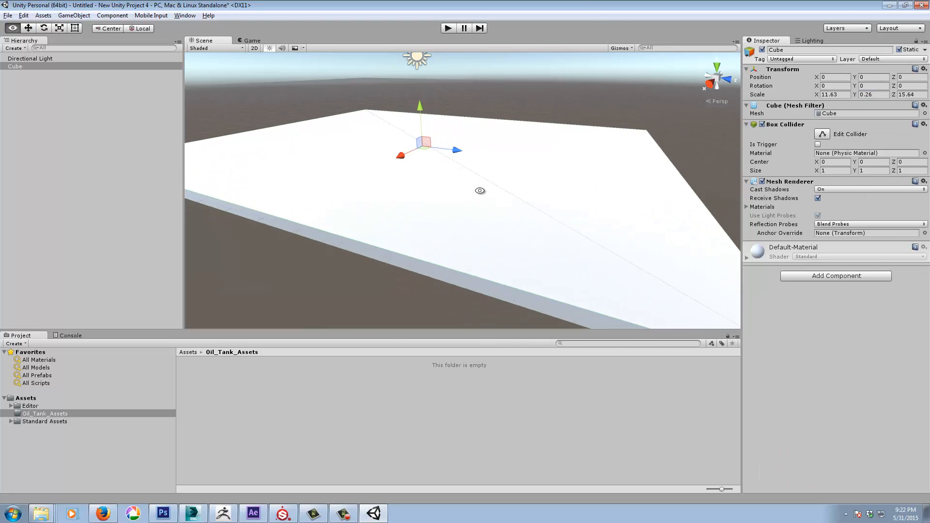
pyautogui.keyDown('alt'); pyautogui.moveTo(480, 190); pyautogui.dragTo(378, 204, button='right'); pyautogui.keyUp('alt')
pyautogui.moveTo(425, 192); pyautogui.dragTo(437, 206, button='middle')
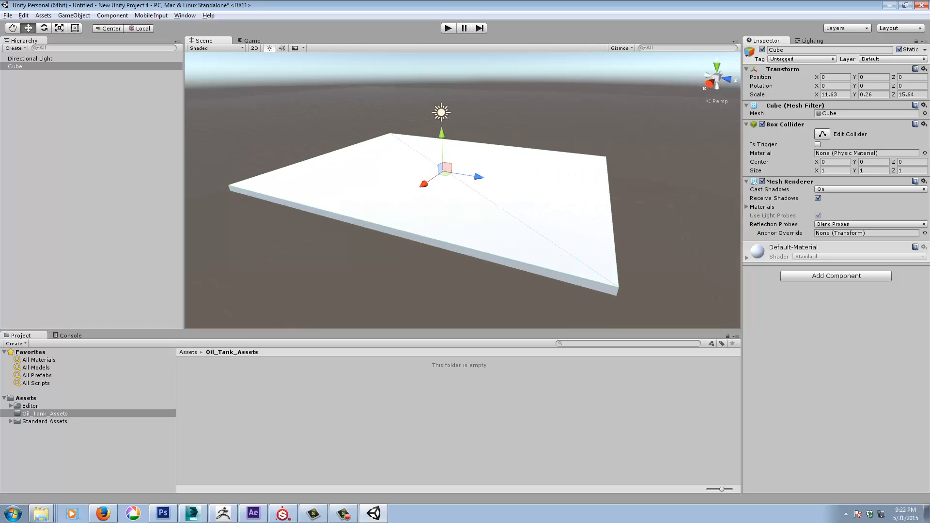
# Step: Import the oil tank's AlbedoTransparency, AO, MetallicSmoothness and Normal maps from the Textures folder into Oil_Tank_Assets
pyautogui.moveTo(929, 61); pyautogui.dragTo(764, 80)
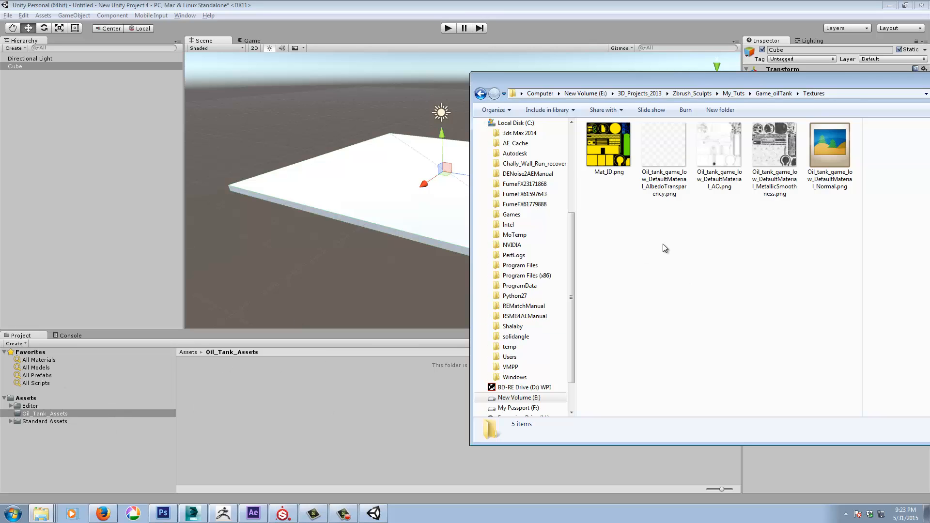
pyautogui.moveTo(598, 214); pyautogui.dragTo(783, 243)
pyautogui.moveTo(657, 252); pyautogui.dragTo(315, 421)
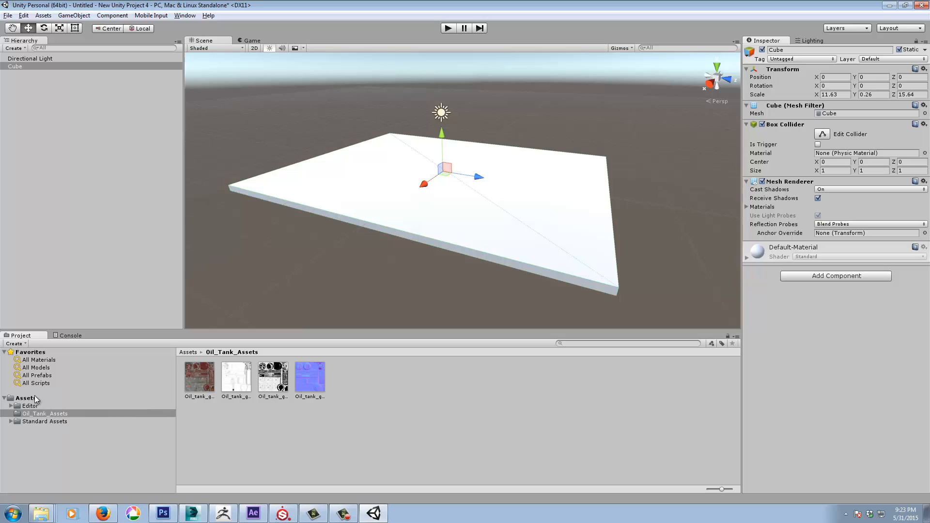
# Step: Import Oil_tank_game_low.FBX from the Game_oilTank folder into Oil_Tank_Assets, retrying the file opening
pyautogui.click(47, 413)
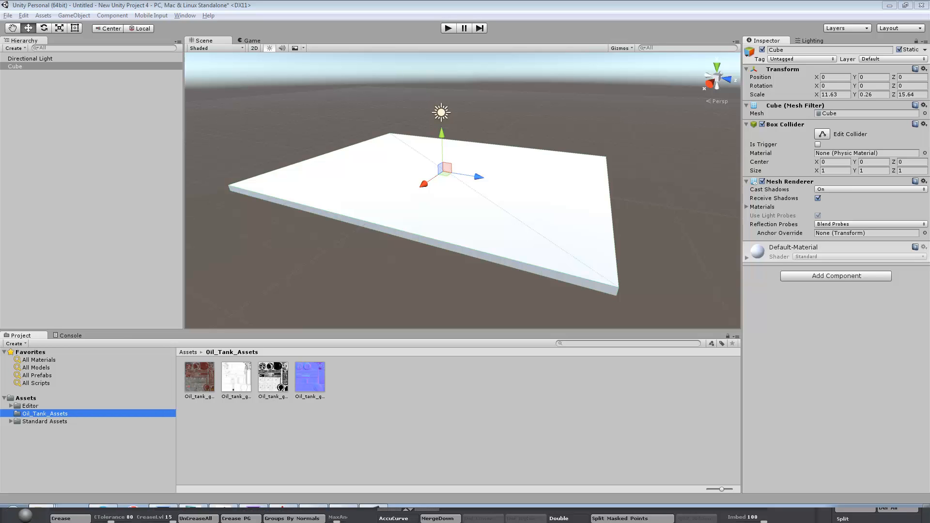
pyautogui.moveTo(929, 117); pyautogui.dragTo(785, 77)
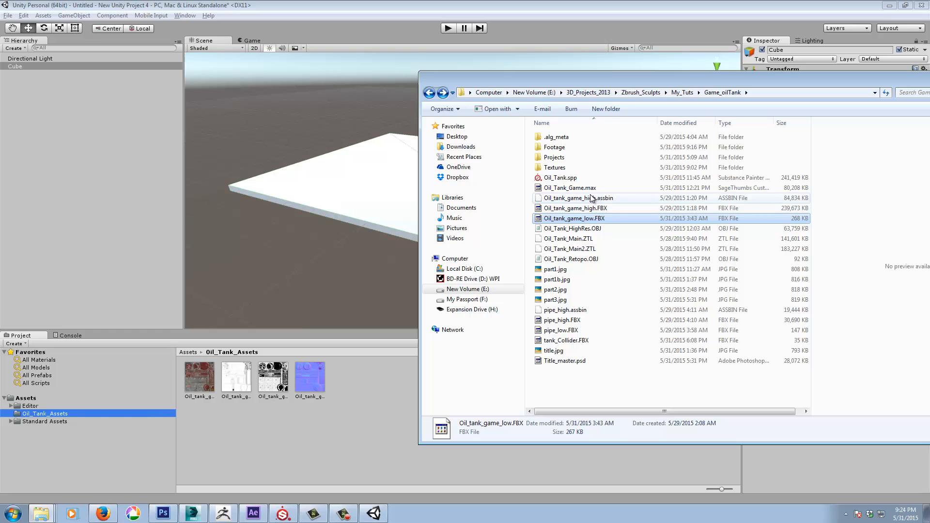
pyautogui.moveTo(577, 219); pyautogui.dragTo(372, 415)
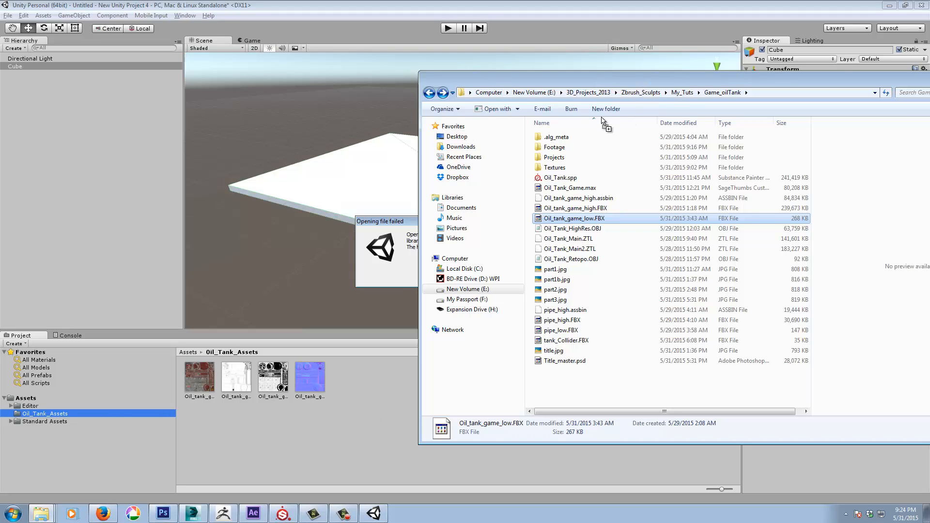
pyautogui.click(395, 223)
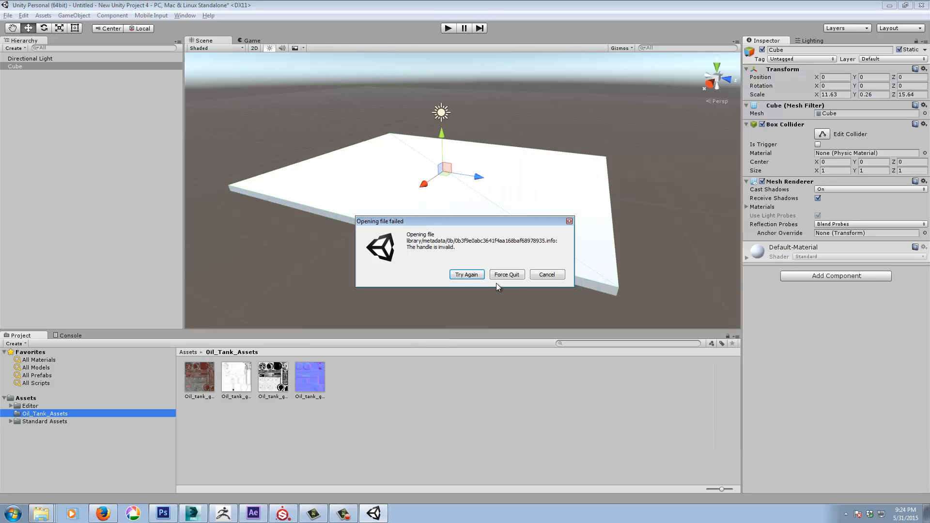
pyautogui.click(471, 274)
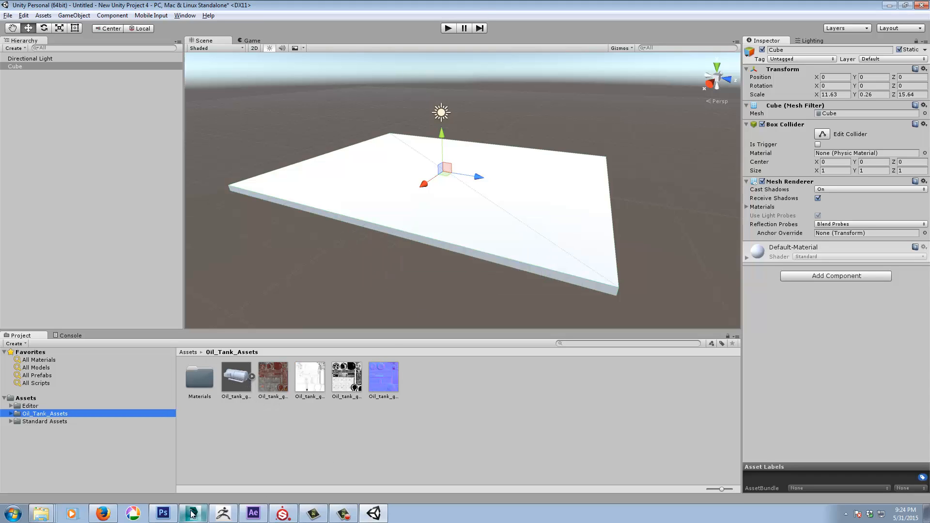
# Step: Import tank_Collider.FBX from the Game_oilTank folder into Oil_Tank_Assets
pyautogui.click(41, 514)
pyautogui.moveTo(563, 344); pyautogui.dragTo(356, 458)
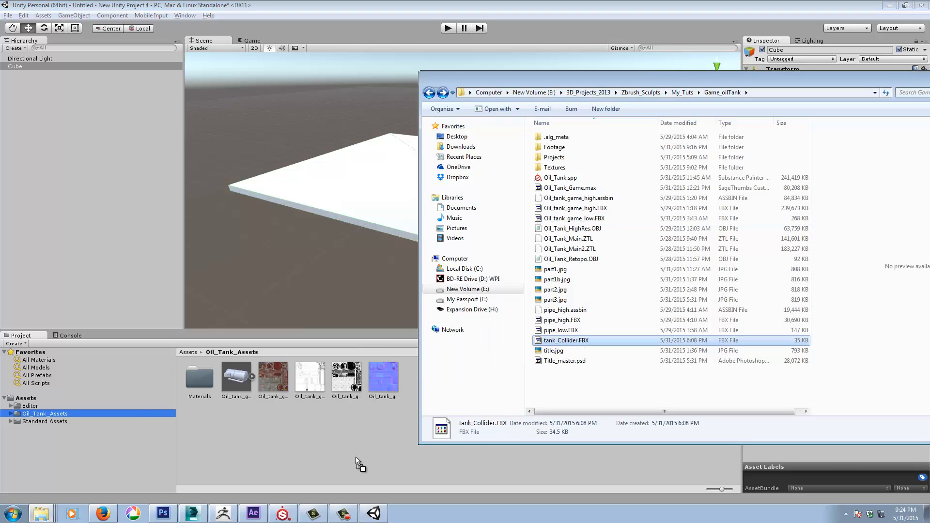
pyautogui.moveTo(829, 81); pyautogui.dragTo(657, 80)
pyautogui.click(802, 80)
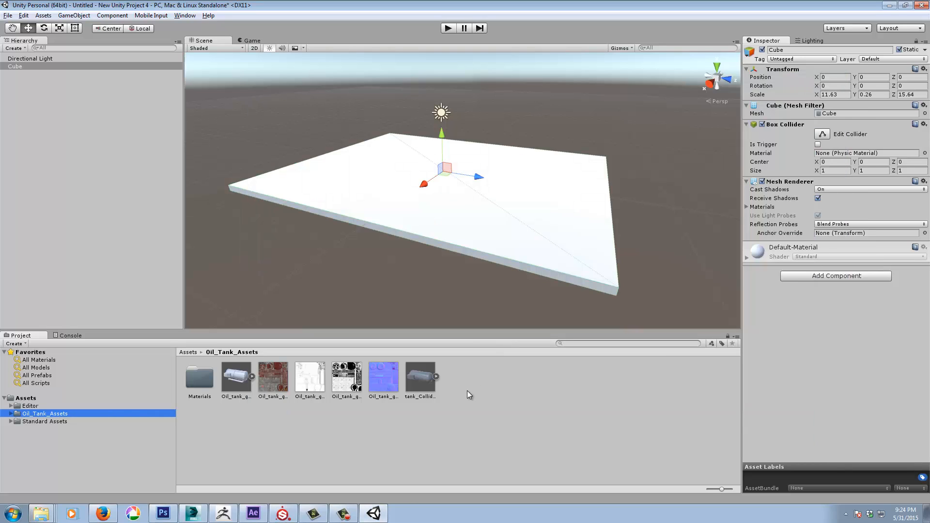
# Step: Place the Oil_tank_game_low model in the scene and set its position to X 0, Y 0, Z 0
pyautogui.click(227, 380)
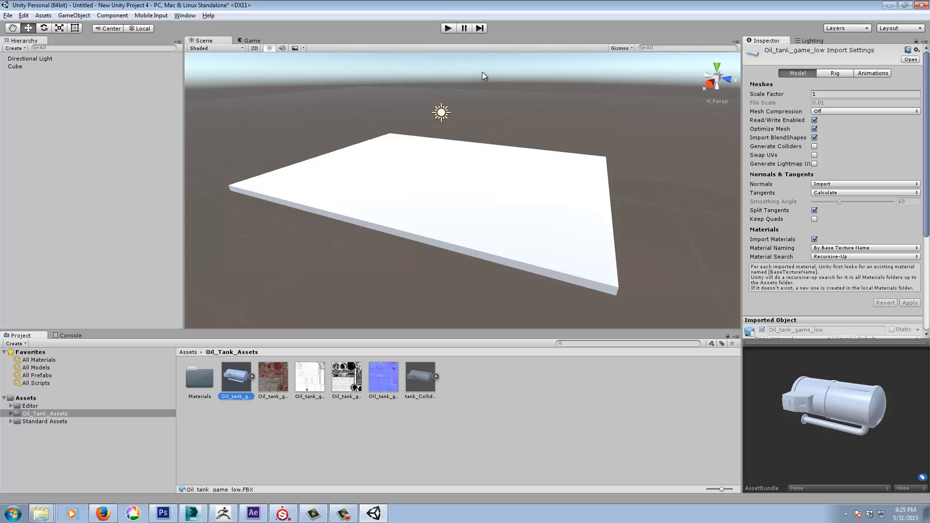
pyautogui.moveTo(231, 376); pyautogui.dragTo(450, 185)
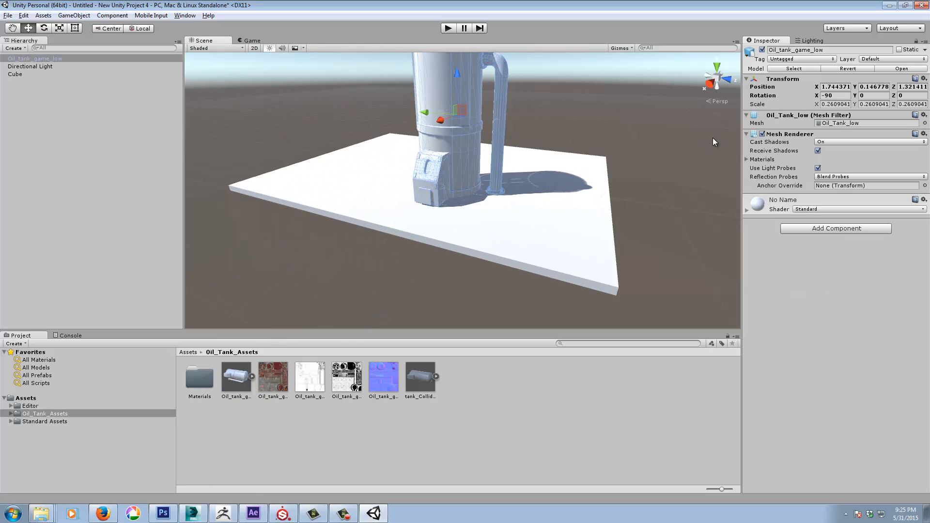
pyautogui.click(835, 87)
pyautogui.write('0')
pyautogui.click(872, 88)
pyautogui.write('0')
pyautogui.click(905, 87)
pyautogui.write('0')
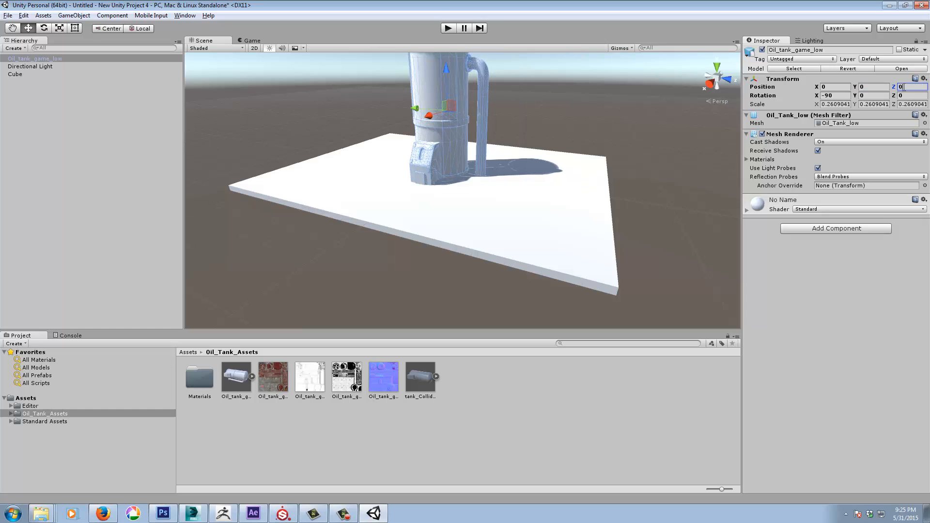
# Step: Inspect the tank and floor slab from several angles, checking their proportions and how the tank's base sits on the floor
pyautogui.moveTo(514, 210)
pyautogui.keyDown('alt'); pyautogui.mouseDown()
pyautogui.moveTo(449, 228)
pyautogui.moveTo(518, 205)
pyautogui.mouseUp(); pyautogui.keyUp('alt')
pyautogui.click(517, 205)
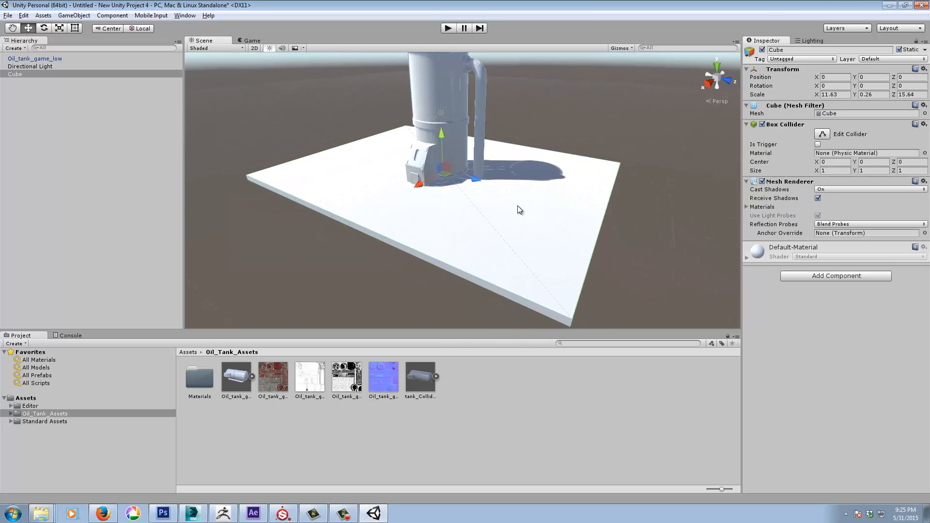
pyautogui.keyDown('alt'); pyautogui.moveTo(313, 316); pyautogui.dragTo(386, 276); pyautogui.keyUp('alt')
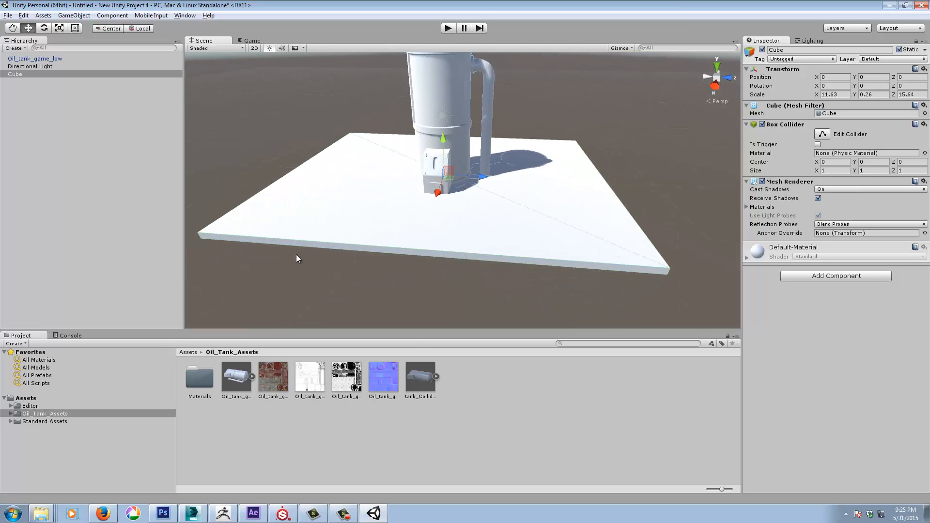
pyautogui.keyDown('alt'); pyautogui.moveTo(576, 266); pyautogui.dragTo(499, 244); pyautogui.keyUp('alt')
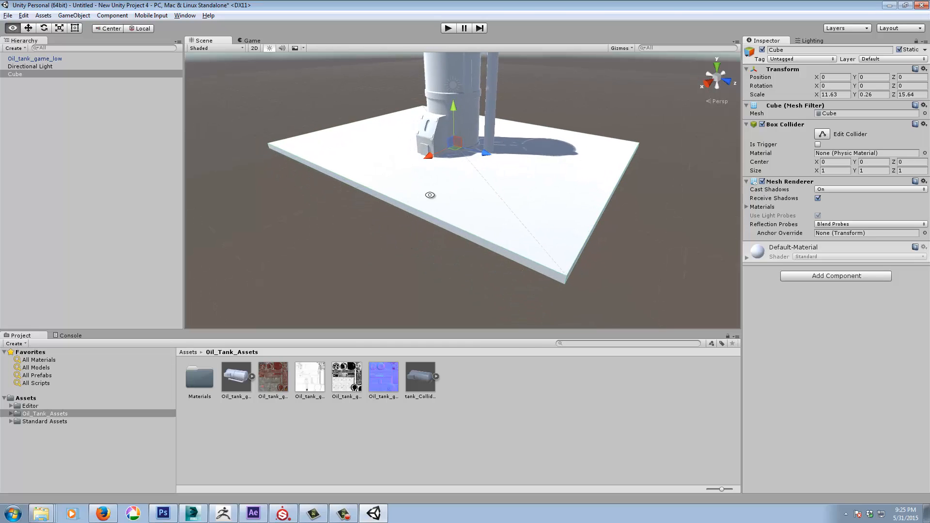
pyautogui.keyDown('alt'); pyautogui.moveTo(434, 196); pyautogui.dragTo(440, 125); pyautogui.keyUp('alt')
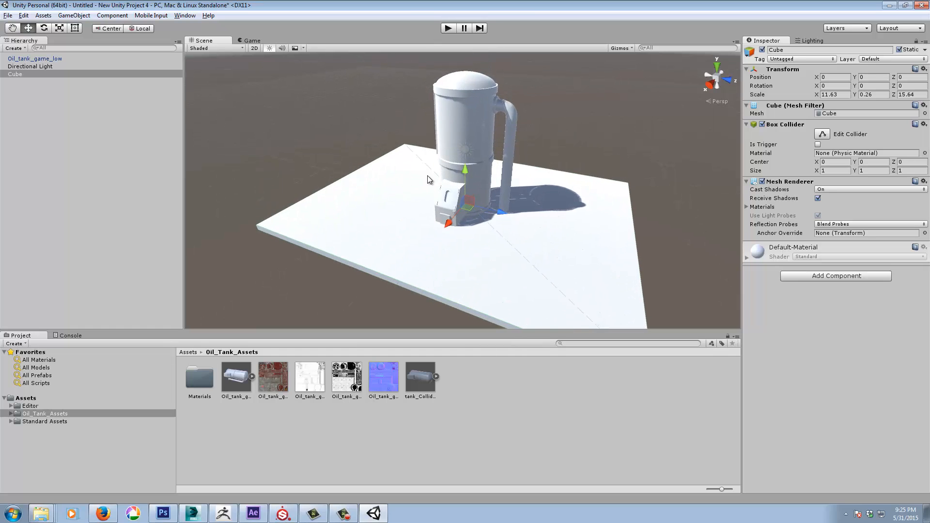
pyautogui.keyDown('alt'); pyautogui.moveTo(525, 202); pyautogui.dragTo(449, 196); pyautogui.keyUp('alt')
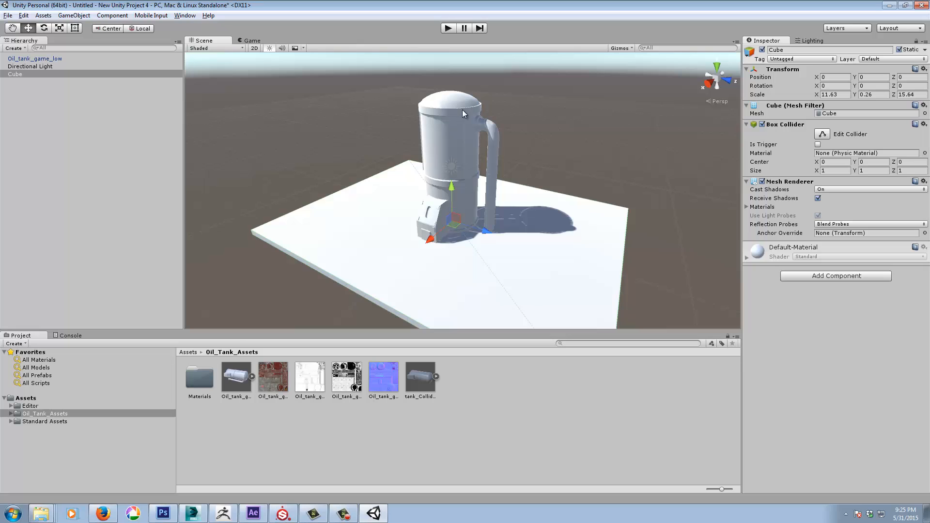
pyautogui.keyDown('alt'); pyautogui.moveTo(547, 249); pyautogui.dragTo(502, 209); pyautogui.keyUp('alt')
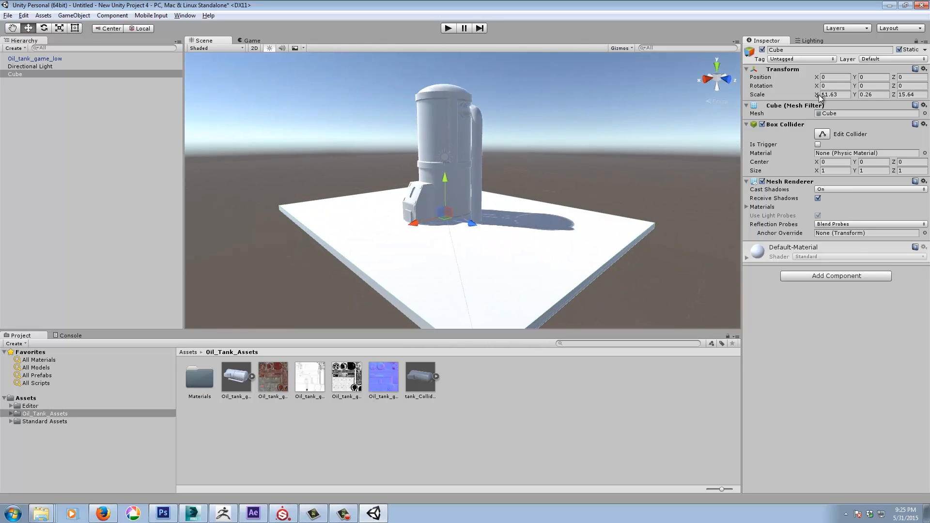
pyautogui.click(459, 135)
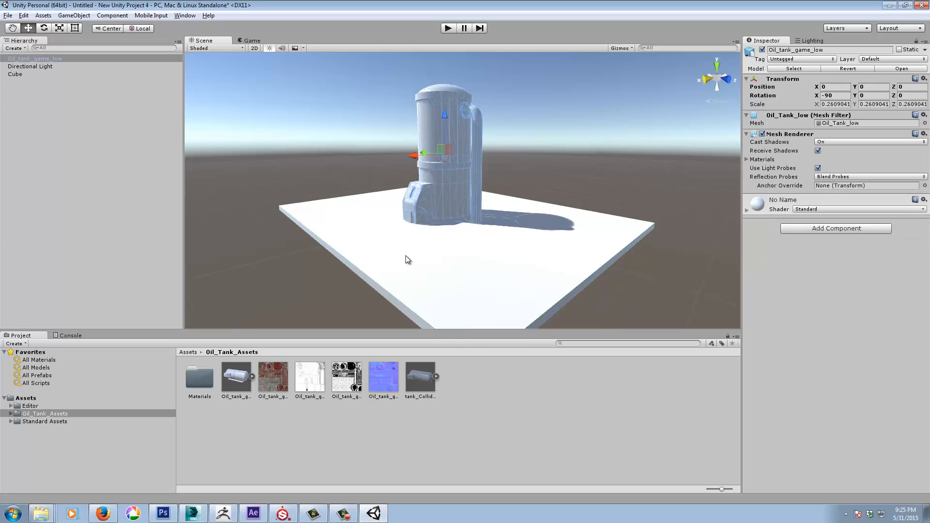
pyautogui.keyDown('alt'); pyautogui.moveTo(522, 276); pyautogui.dragTo(557, 243); pyautogui.keyUp('alt')
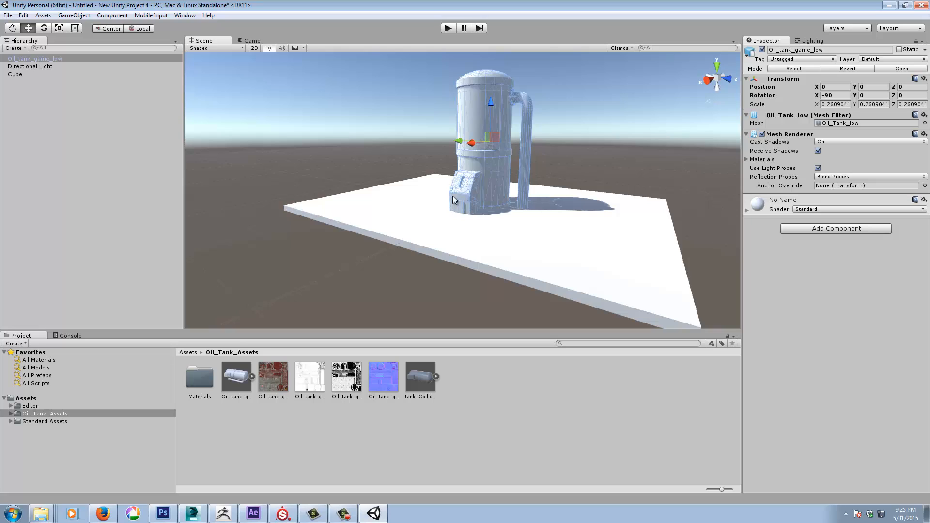
pyautogui.click(444, 233)
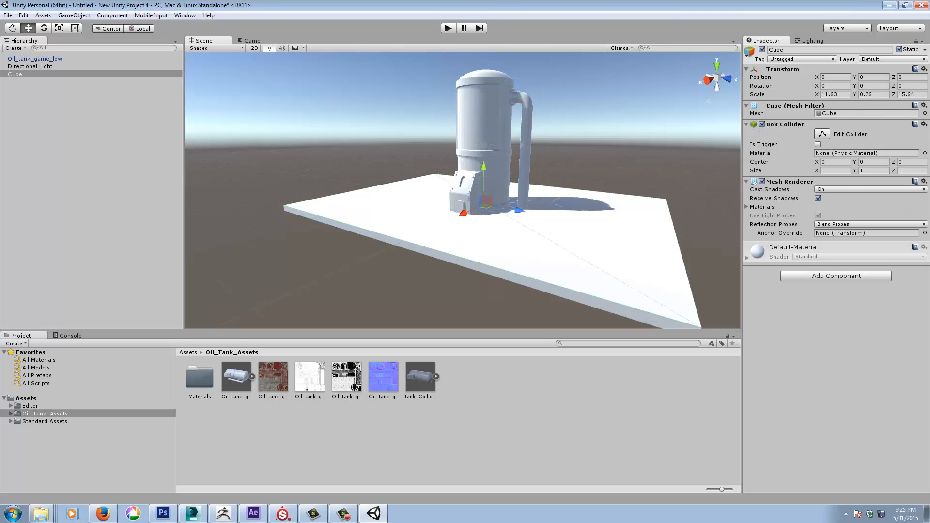
pyautogui.moveTo(498, 251); pyautogui.dragTo(464, 223, button='middle')
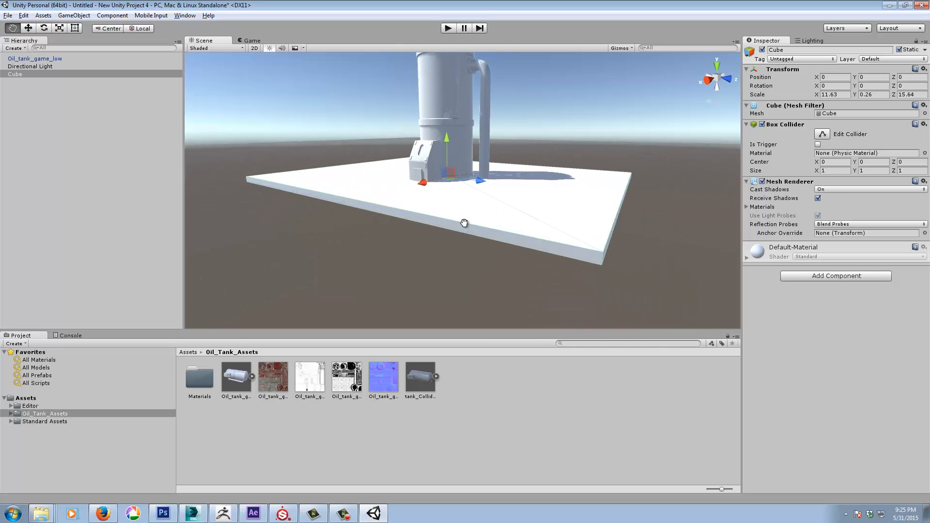
pyautogui.keyDown('alt'); pyautogui.moveTo(464, 223); pyautogui.dragTo(486, 243); pyautogui.keyUp('alt')
pyautogui.keyDown('alt'); pyautogui.moveTo(455, 148); pyautogui.dragTo(485, 119); pyautogui.keyUp('alt')
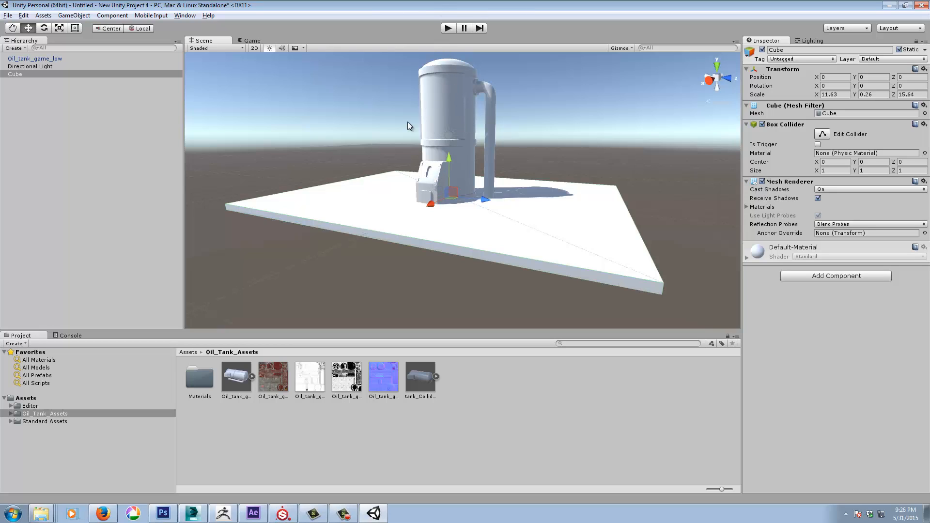
# Step: In the 2D scene view, adjust the tank's height to Y -0.02 so its base rests on the floor slab
pyautogui.click(253, 49)
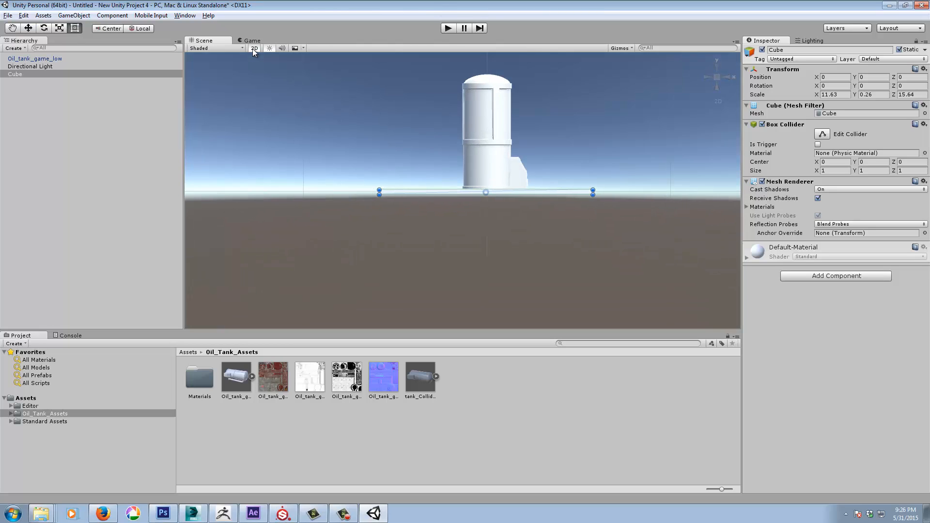
pyautogui.scroll(5, 472, 201)
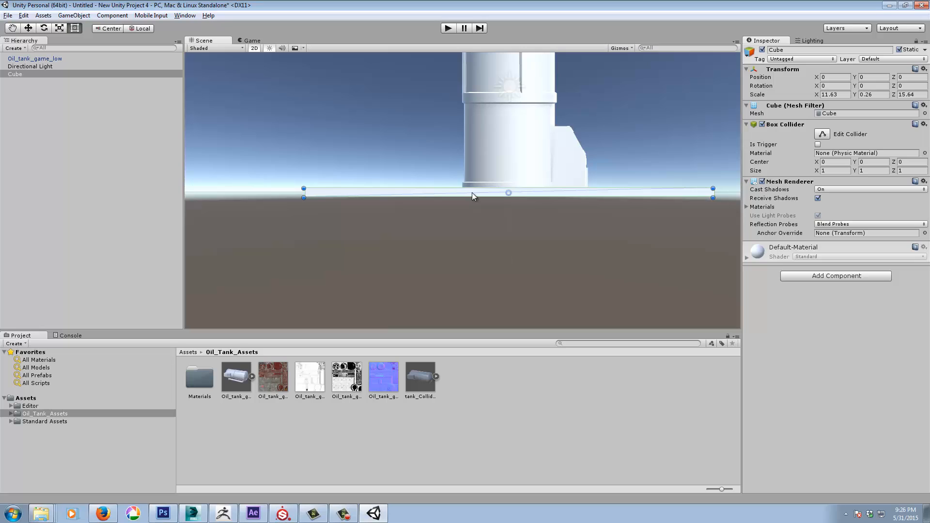
pyautogui.press('w')
pyautogui.moveTo(508, 153)
pyautogui.mouseDown()
pyautogui.moveTo(507, 171)
pyautogui.moveTo(520, 157)
pyautogui.mouseUp()
pyautogui.keyDown('alt'); pyautogui.moveTo(495, 208); pyautogui.dragTo(688, 212, button='right'); pyautogui.keyUp('alt')
pyautogui.moveTo(530, 232); pyautogui.dragTo(461, 253, button='middle')
pyautogui.click(487, 145)
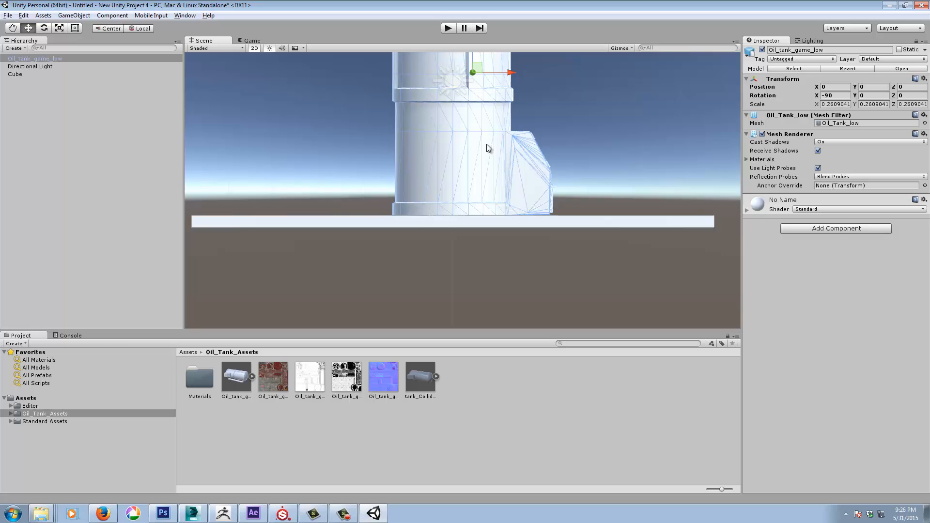
pyautogui.moveTo(472, 66); pyautogui.dragTo(470, 69, button='middle')
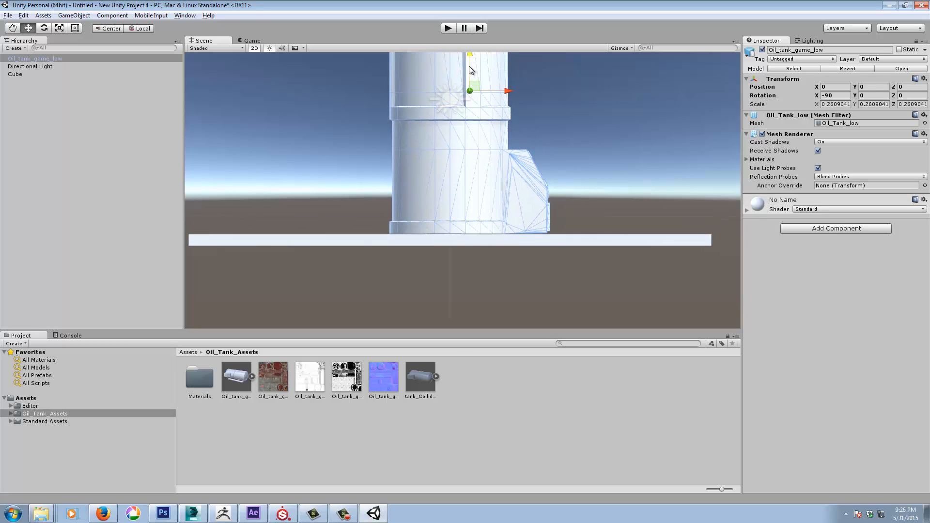
pyautogui.moveTo(469, 65); pyautogui.dragTo(470, 64)
pyautogui.moveTo(620, 181); pyautogui.dragTo(641, 182, button='middle')
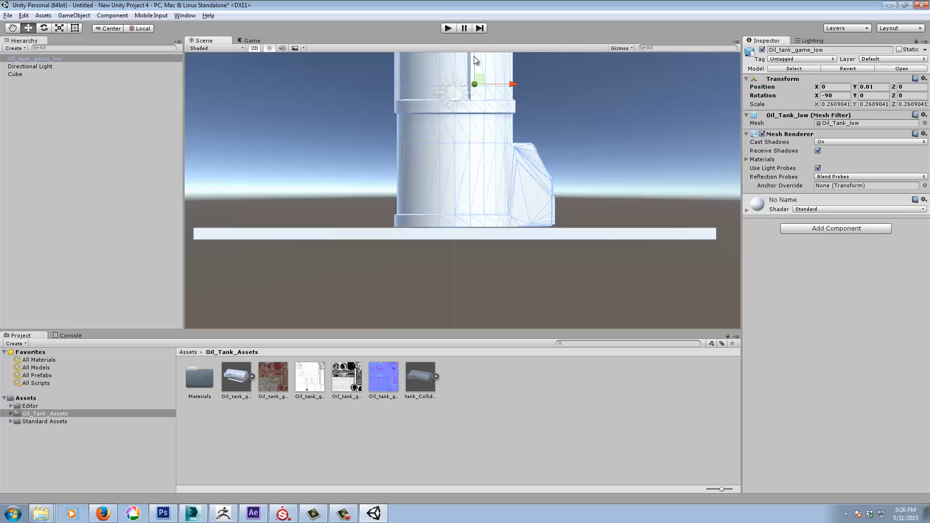
pyautogui.moveTo(474, 57); pyautogui.dragTo(477, 57)
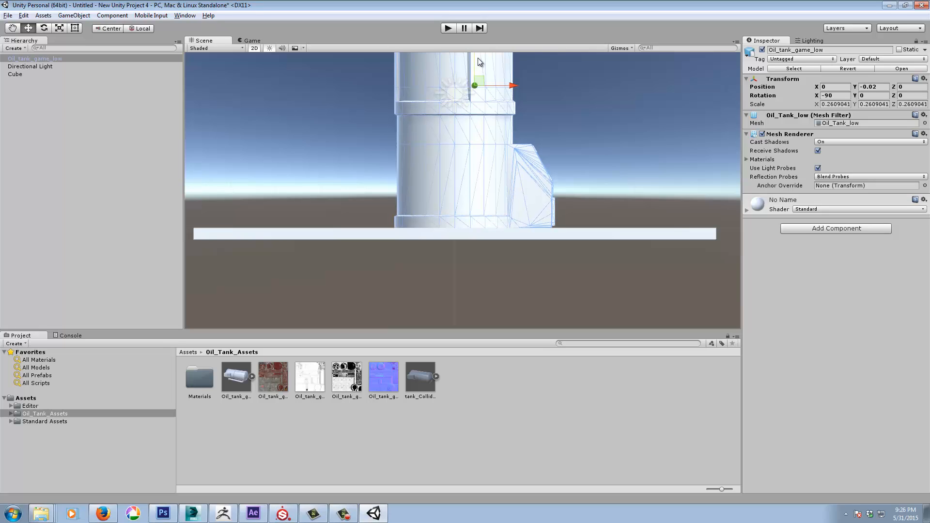
# Step: Return the scene to the 3D perspective view with the whole tank in frame
pyautogui.click(253, 48)
pyautogui.keyDown('alt'); pyautogui.moveTo(435, 261); pyautogui.dragTo(475, 244); pyautogui.keyUp('alt')
pyautogui.keyDown('alt'); pyautogui.scroll(-5, 470, 239); pyautogui.keyUp('alt')
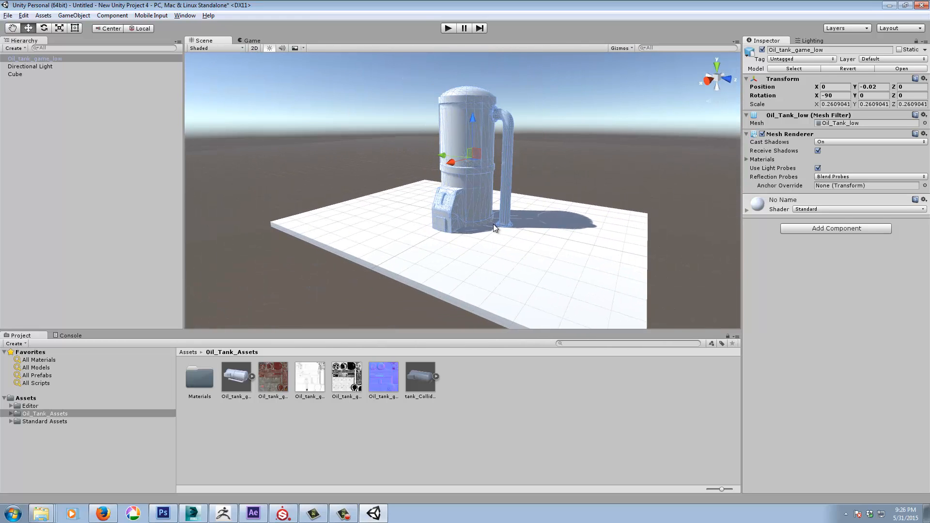
# Step: Create a new material in the Oil_Tank_Assets folder
pyautogui.rightClick(482, 403)
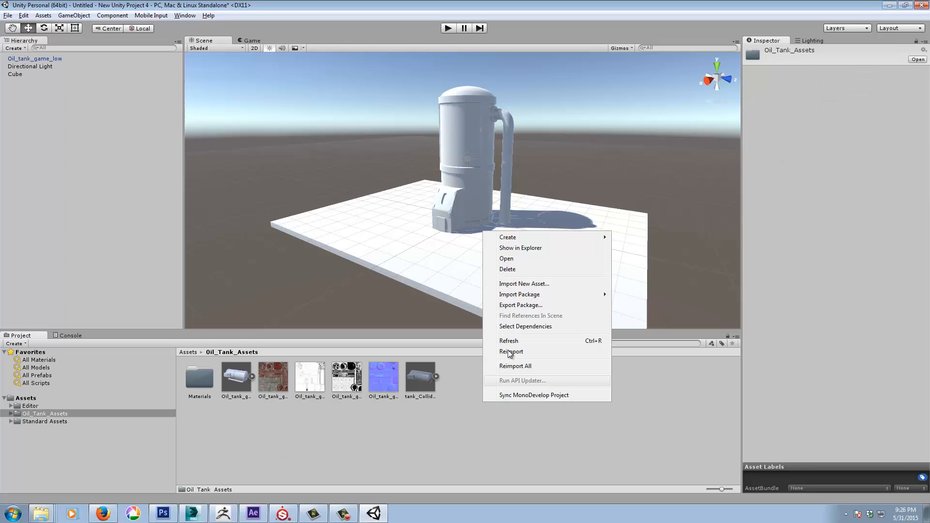
pyautogui.moveTo(551, 237)
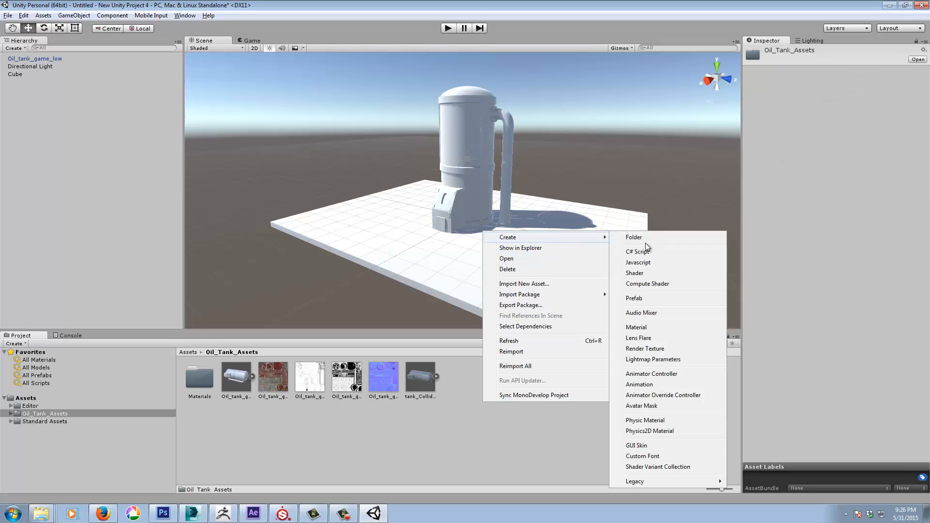
pyautogui.click(655, 328)
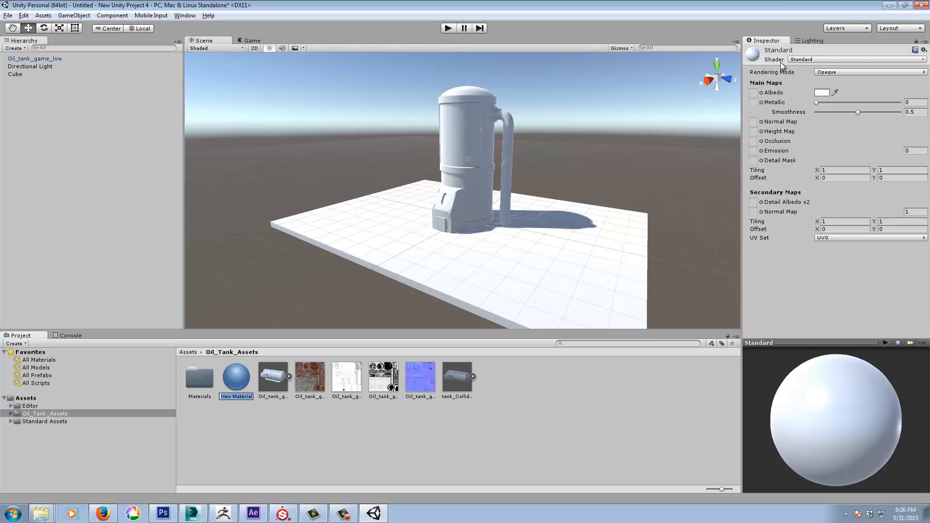
# Step: Try the Standard (Specular setup) shader on the new material and return it to the Standard shader
pyautogui.click(807, 59)
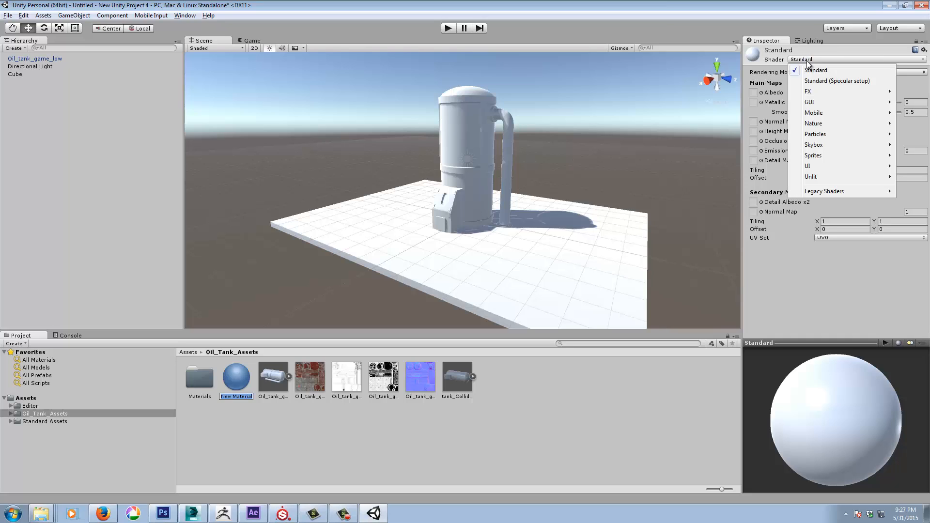
pyautogui.click(836, 80)
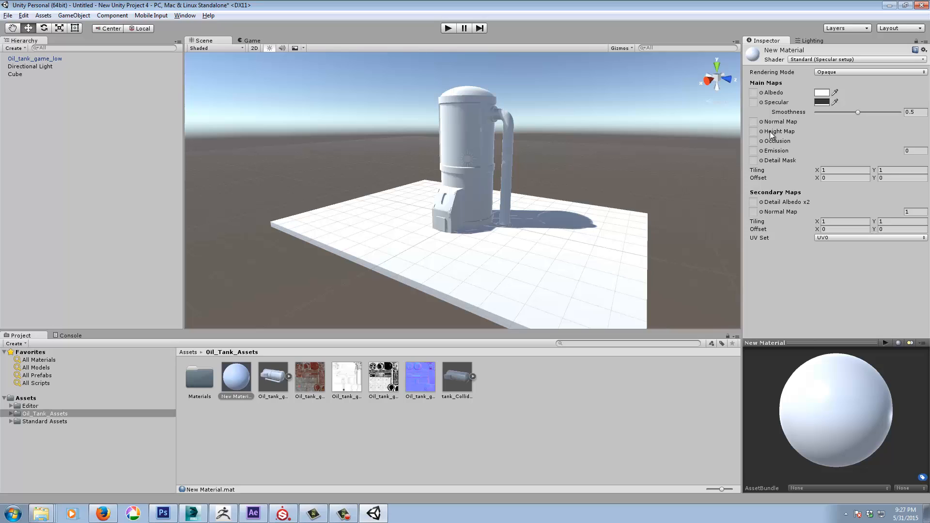
pyautogui.click(834, 59)
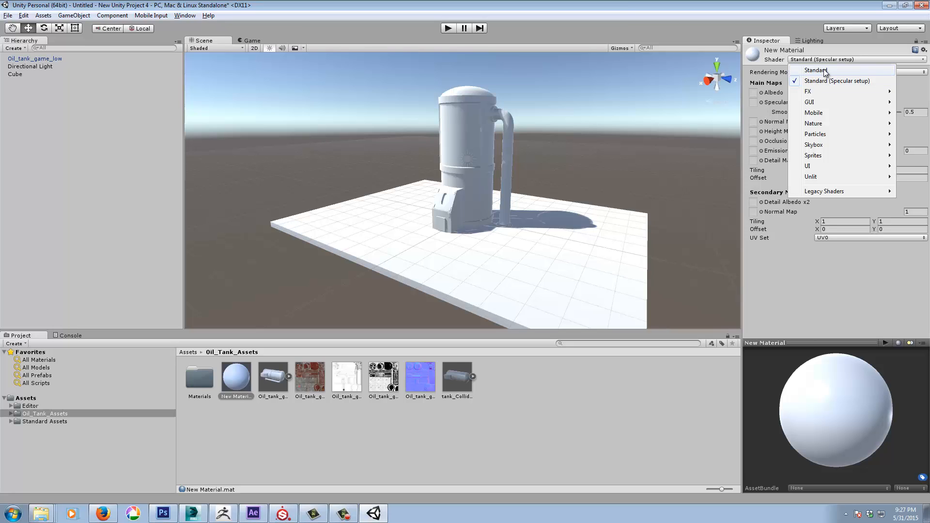
pyautogui.click(824, 69)
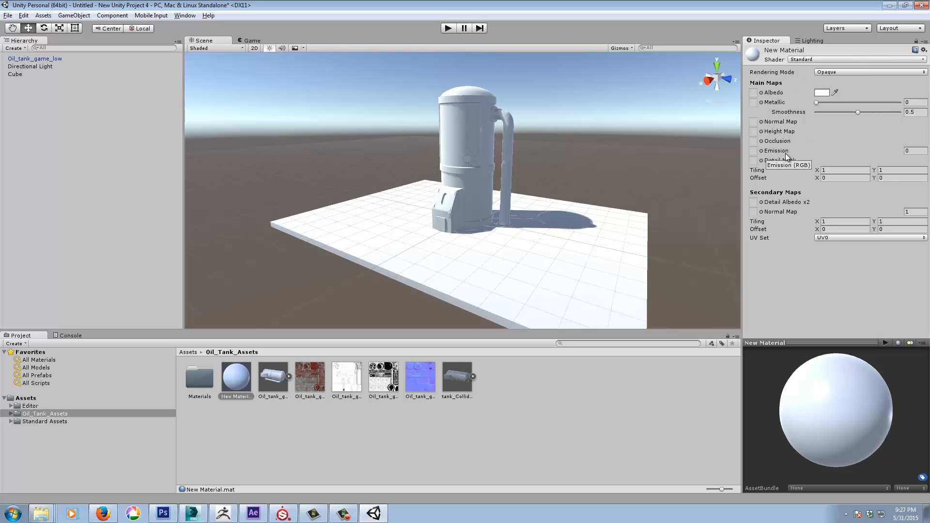
# Step: Set the AlbedoTransparency texture's format to 16 bits and apply the import settings
pyautogui.click(312, 374)
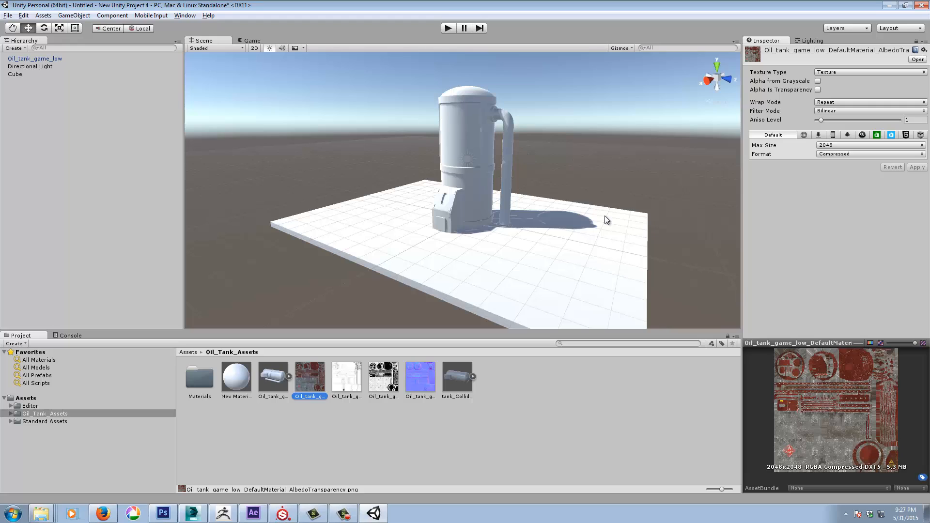
pyautogui.click(848, 154)
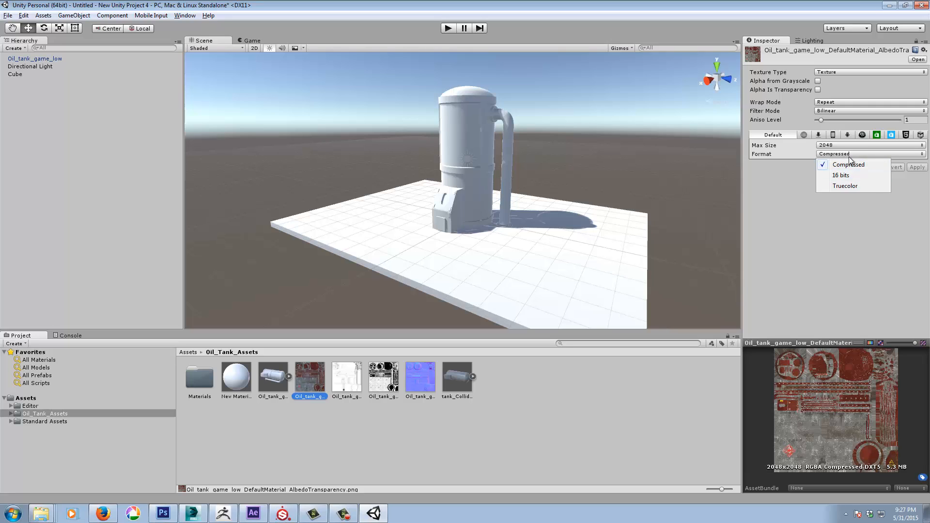
pyautogui.click(848, 176)
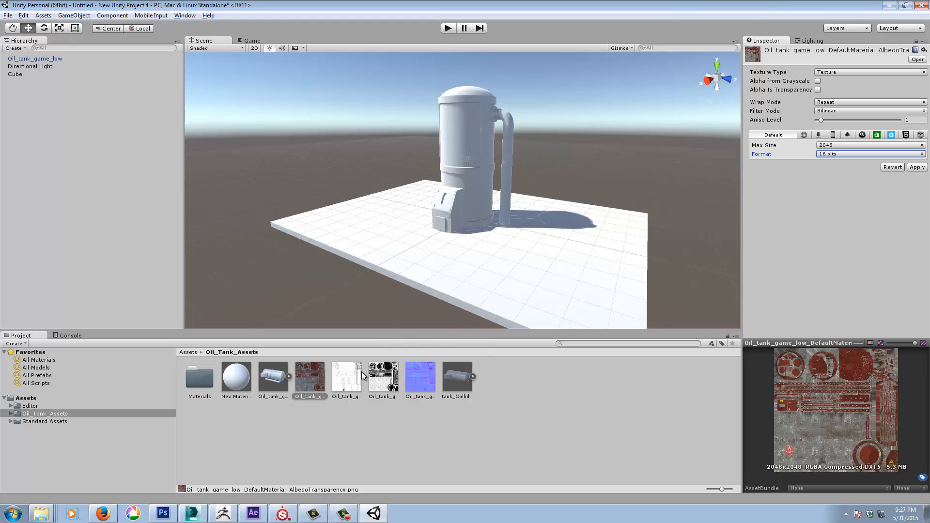
pyautogui.click(236, 381)
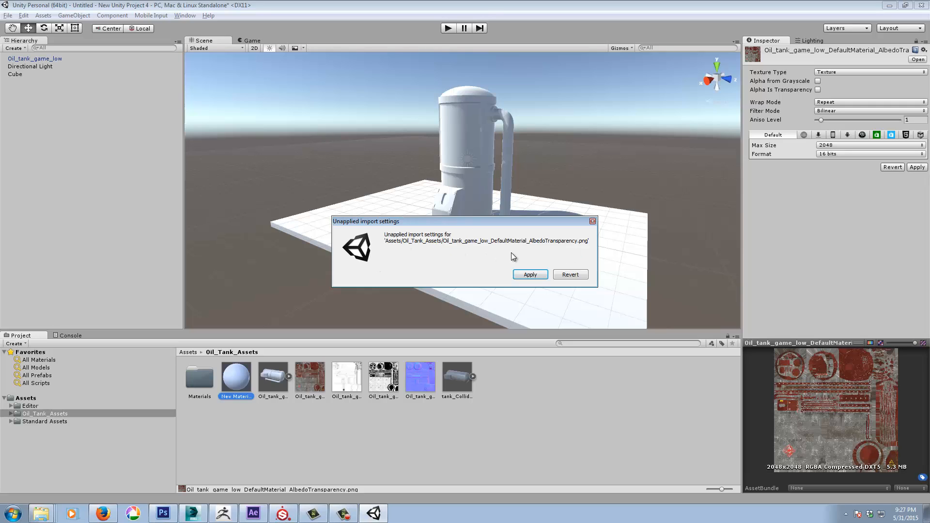
pyautogui.click(530, 274)
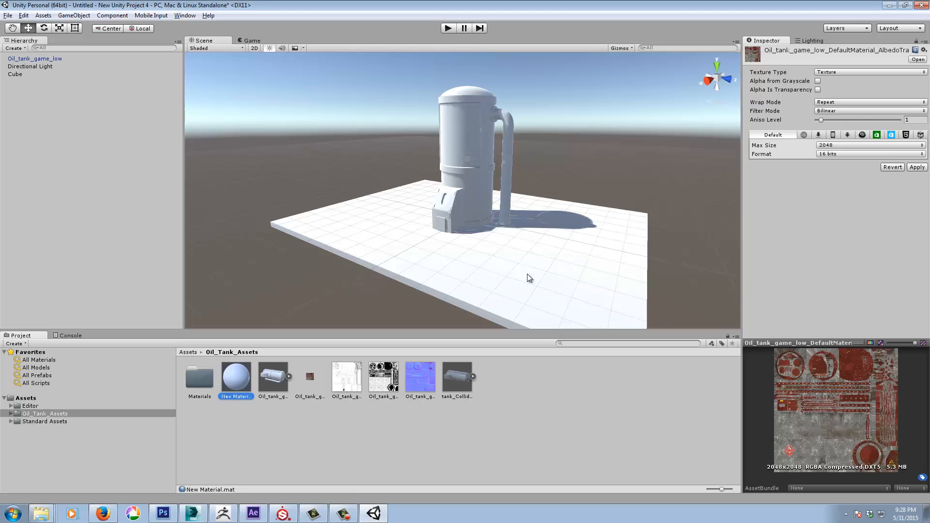
# Step: Rename the new material as Oil_tank_Mat
pyautogui.rightClick(236, 399)
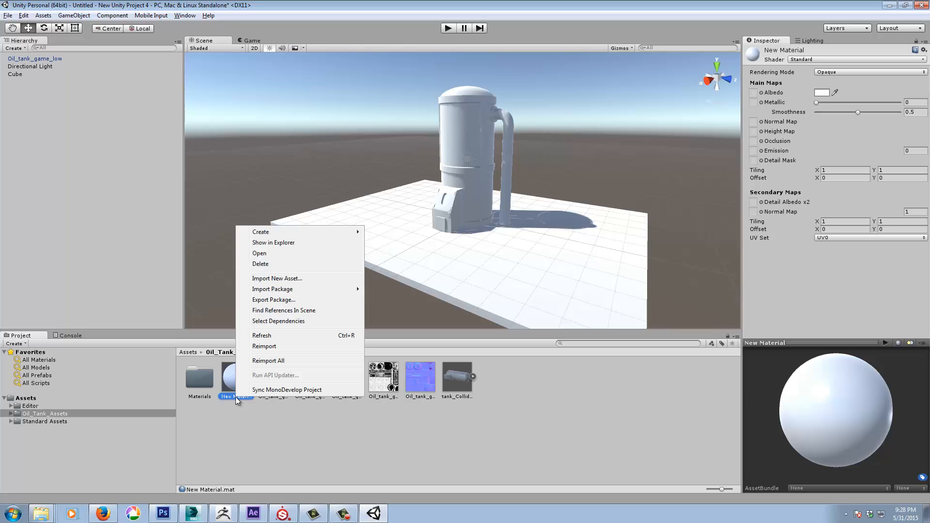
pyautogui.click(232, 376)
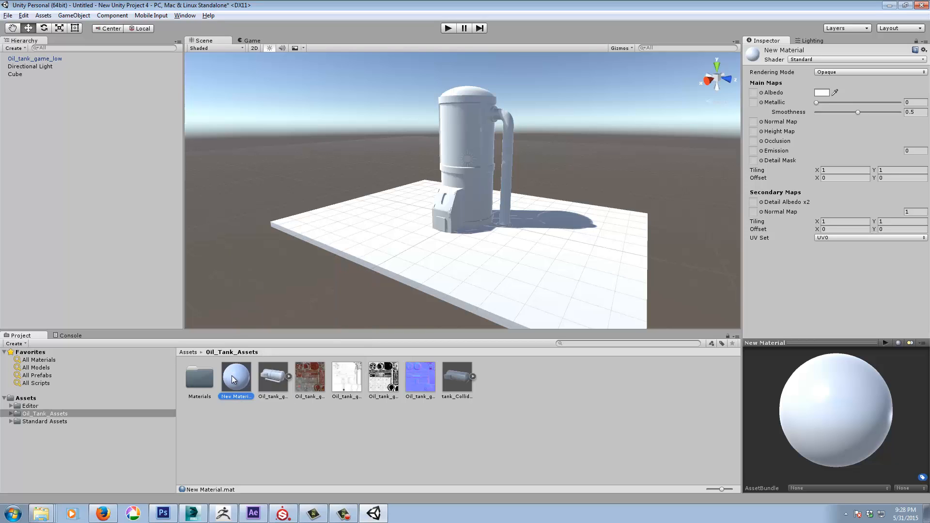
pyautogui.rightClick(232, 376)
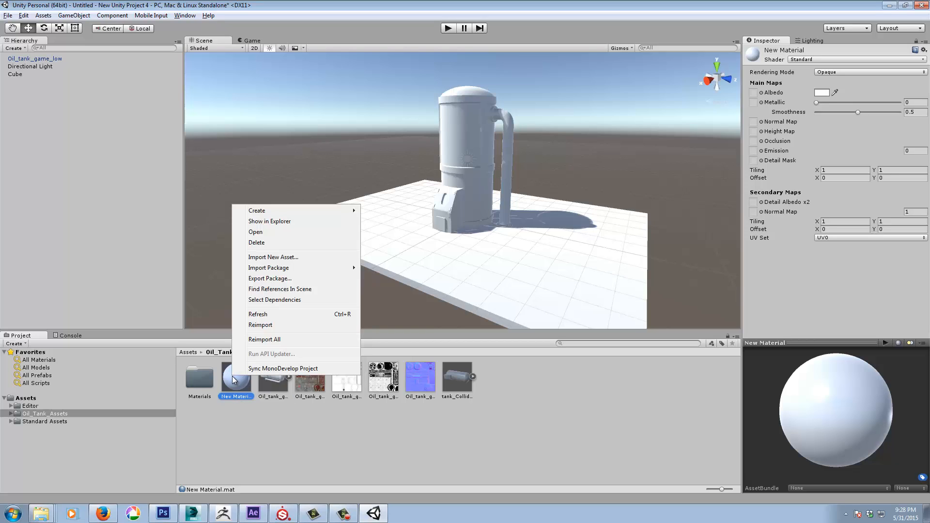
pyautogui.click(236, 380)
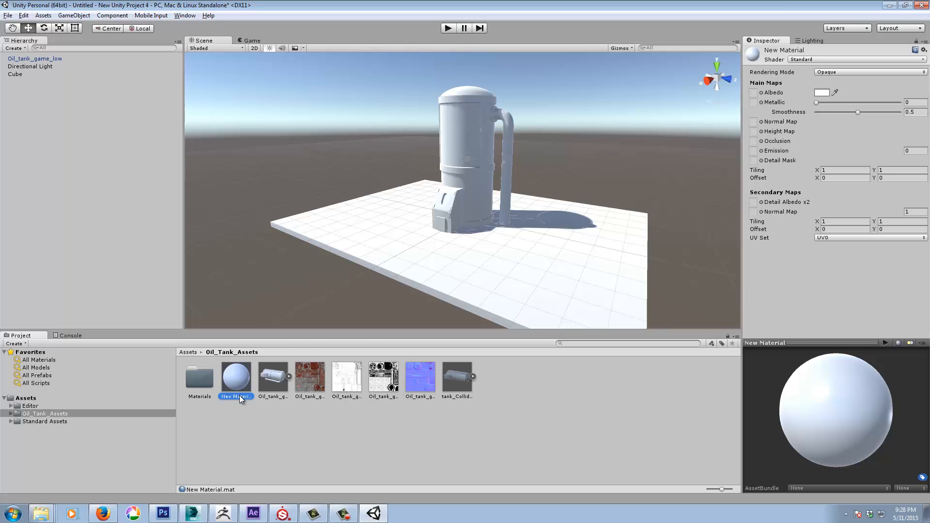
pyautogui.rightClick(240, 395)
pyautogui.click(239, 395)
pyautogui.write('f')
pyautogui.press('Return')
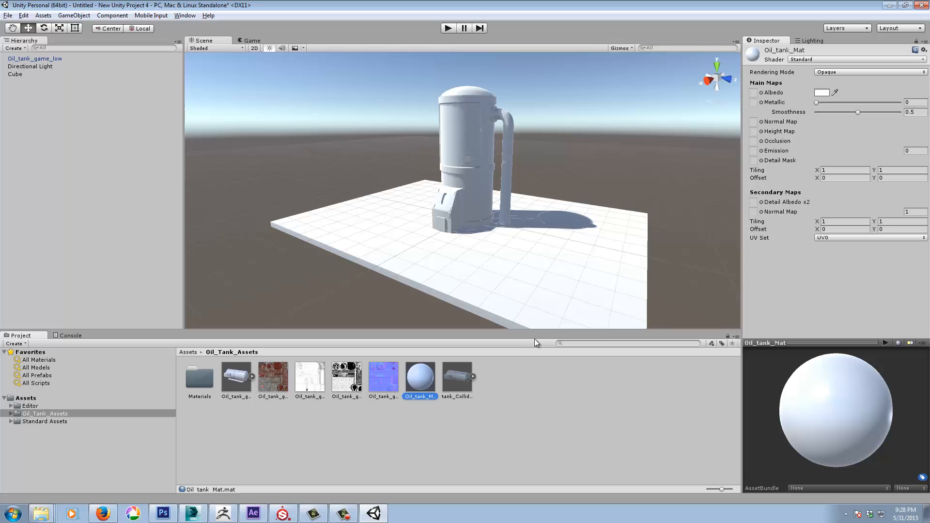
# Step: Assign the blue normal texture as Oil_tank_Mat's Normal Map and fix the texture so it is marked as a normal map
pyautogui.keyDown('alt'); pyautogui.moveTo(537, 255); pyautogui.dragTo(503, 242); pyautogui.keyUp('alt')
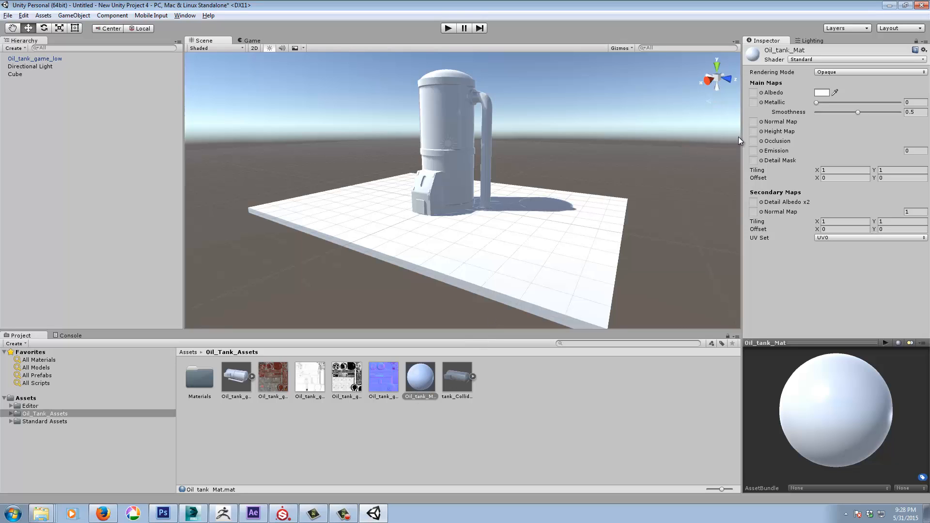
pyautogui.click(424, 381)
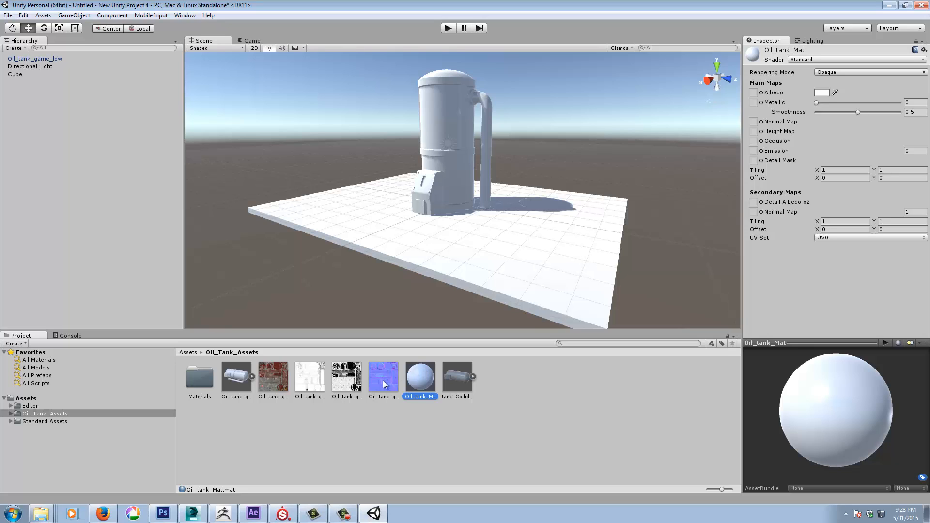
pyautogui.moveTo(383, 379); pyautogui.dragTo(754, 125)
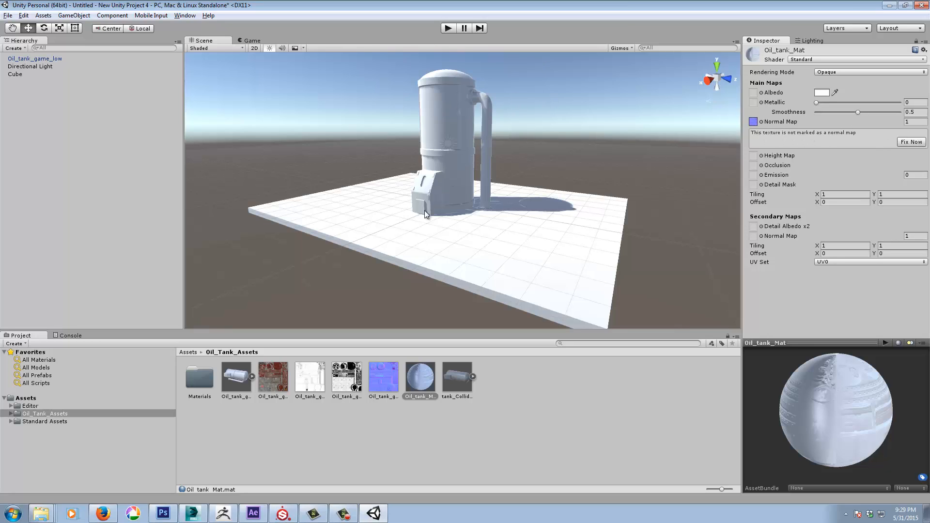
pyautogui.click(911, 142)
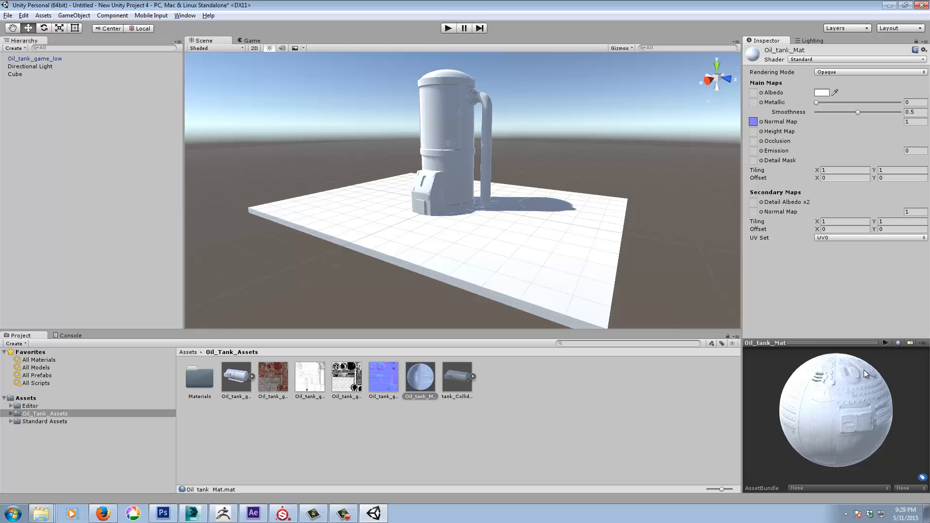
# Step: Apply the Oil_tank_Mat material to the oil tank in the scene
pyautogui.scroll(10, 518, 211)
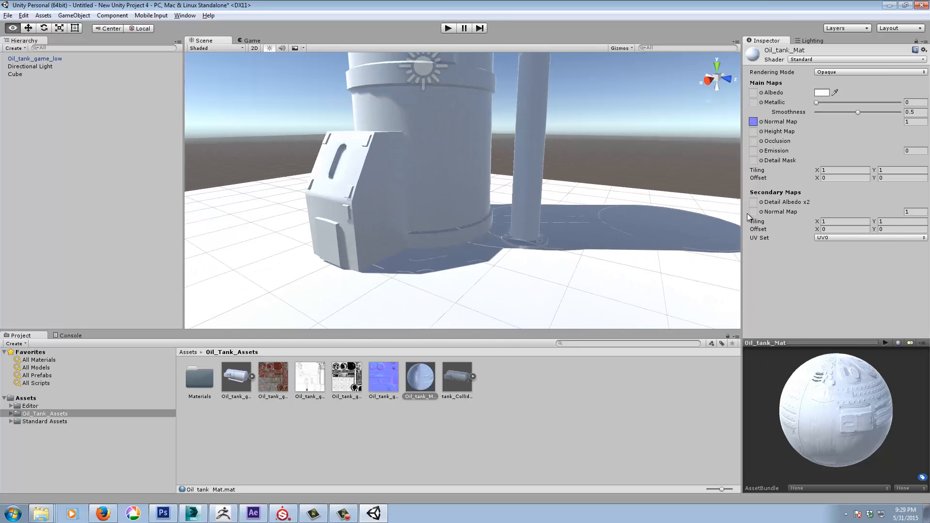
pyautogui.keyDown('alt'); pyautogui.moveTo(494, 185); pyautogui.dragTo(572, 214); pyautogui.keyUp('alt')
pyautogui.scroll(-8, 571, 214)
pyautogui.keyDown('alt'); pyautogui.moveTo(585, 197); pyautogui.dragTo(548, 224, button='middle'); pyautogui.keyUp('alt')
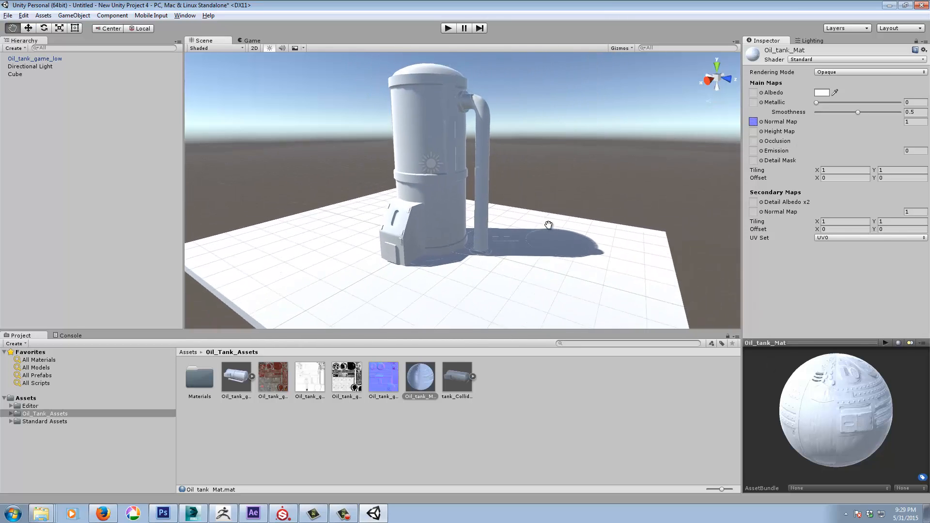
pyautogui.keyDown('alt'); pyautogui.moveTo(548, 224); pyautogui.dragTo(546, 241); pyautogui.keyUp('alt')
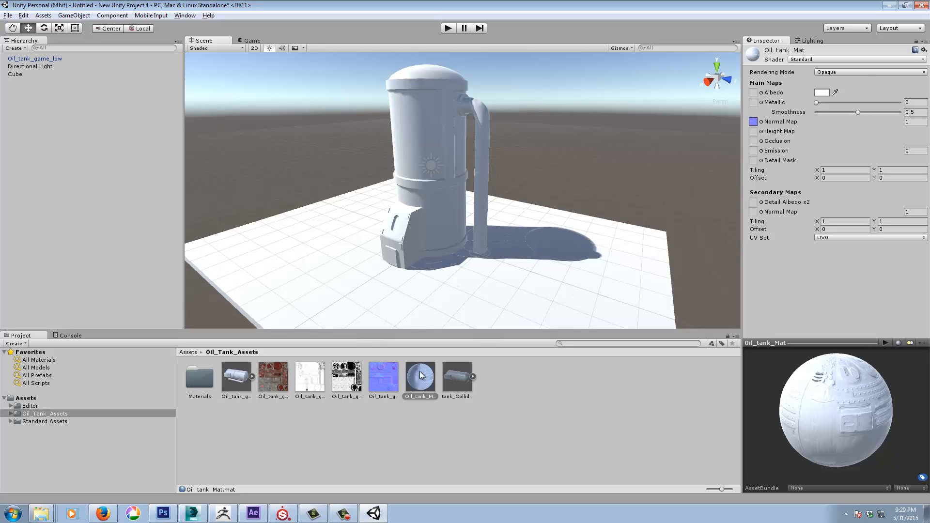
pyautogui.moveTo(420, 375); pyautogui.dragTo(427, 137)
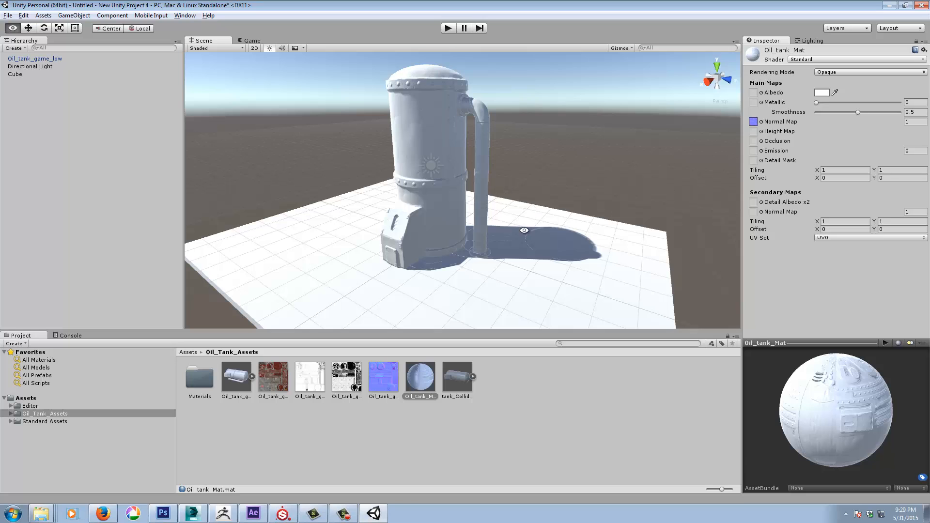
# Step: Assign the AlbedoTransparency texture to the Albedo map of Oil_tank_Mat
pyautogui.moveTo(525, 231)
pyautogui.keyDown('alt'); pyautogui.mouseDown()
pyautogui.moveTo(541, 220)
pyautogui.moveTo(521, 224)
pyautogui.mouseUp(); pyautogui.keyUp('alt')
pyautogui.keyDown('alt'); pyautogui.moveTo(519, 168); pyautogui.dragTo(688, 176, button='right'); pyautogui.keyUp('alt')
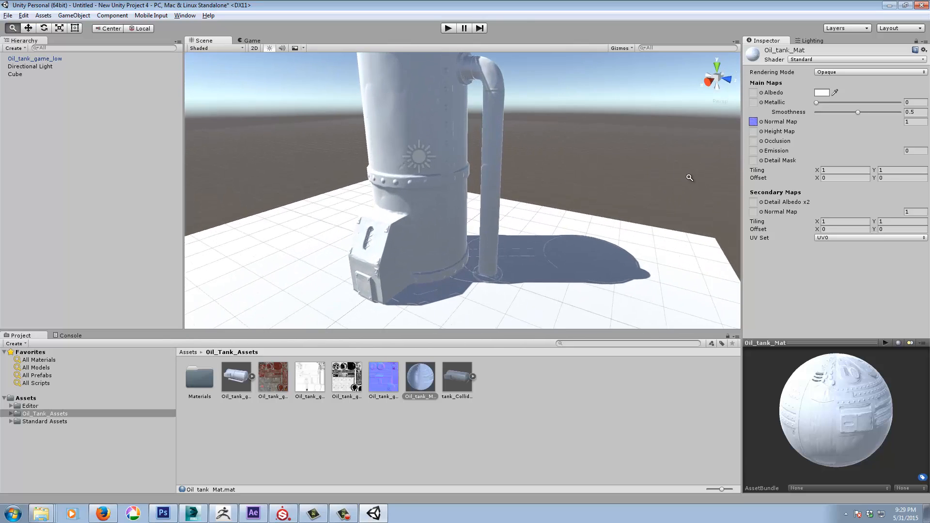
pyautogui.moveTo(443, 231); pyautogui.dragTo(456, 257, button='middle')
pyautogui.keyDown('alt'); pyautogui.moveTo(456, 256); pyautogui.dragTo(483, 235, button='right'); pyautogui.keyUp('alt')
pyautogui.keyDown('alt'); pyautogui.moveTo(437, 264); pyautogui.dragTo(262, 238); pyautogui.keyUp('alt')
pyautogui.keyDown('alt'); pyautogui.moveTo(538, 150); pyautogui.dragTo(596, 205); pyautogui.keyUp('alt')
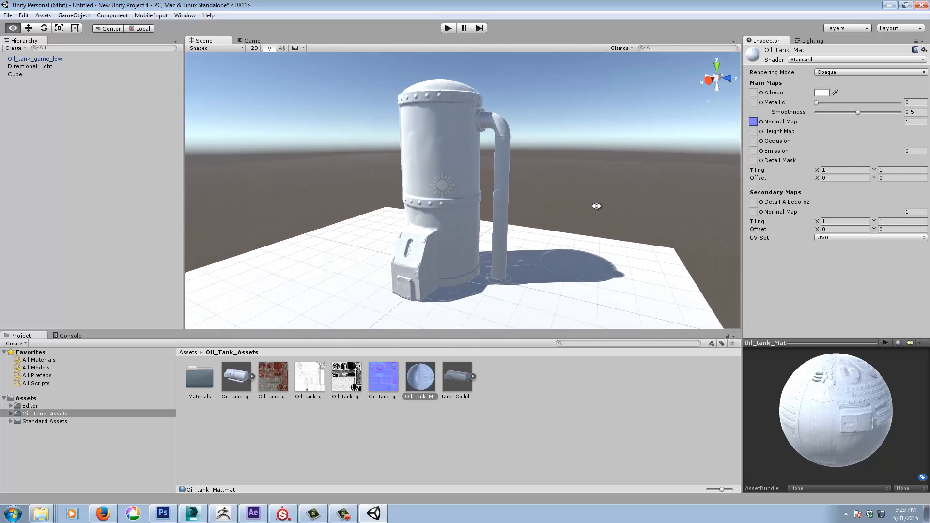
pyautogui.moveTo(275, 382); pyautogui.dragTo(755, 92)
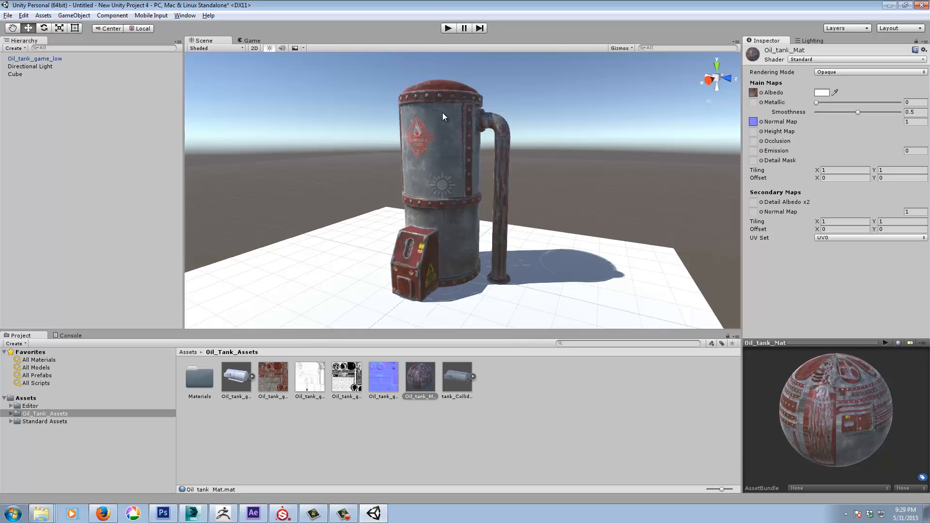
# Step: Assign the MetallicSmoothness texture to the Metallic map of Oil_tank_Mat
pyautogui.click(348, 377)
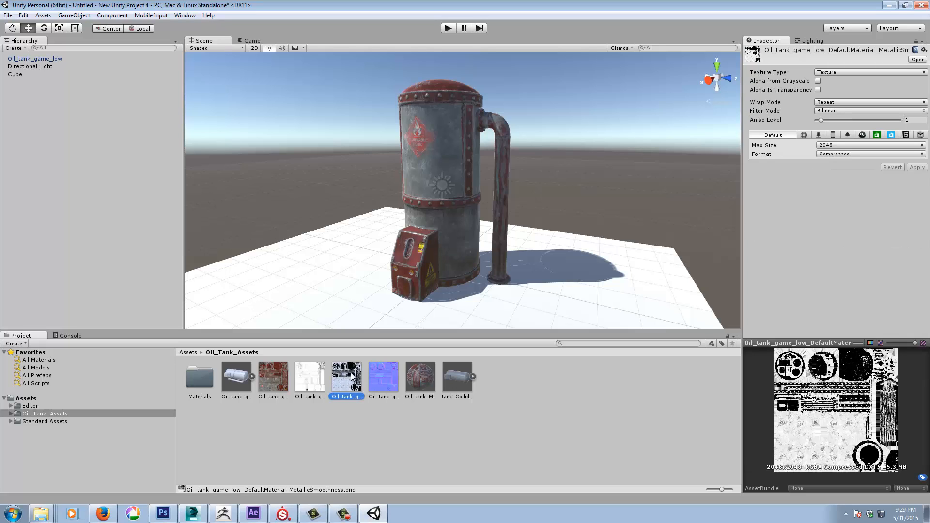
pyautogui.click(420, 376)
pyautogui.moveTo(350, 383); pyautogui.dragTo(755, 102)
pyautogui.keyDown('alt'); pyautogui.moveTo(605, 181); pyautogui.dragTo(625, 182, button='right'); pyautogui.keyUp('alt')
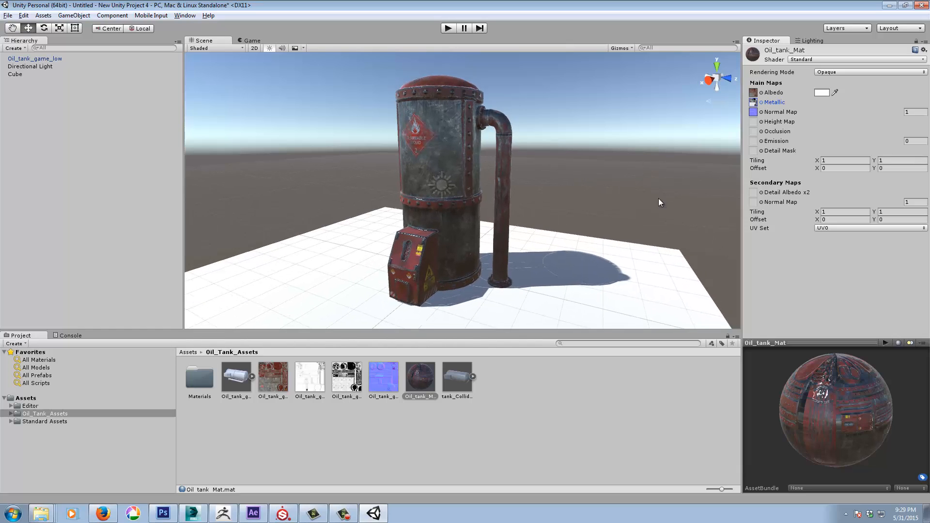
pyautogui.keyDown('alt'); pyautogui.moveTo(611, 230); pyautogui.dragTo(562, 192); pyautogui.keyUp('alt')
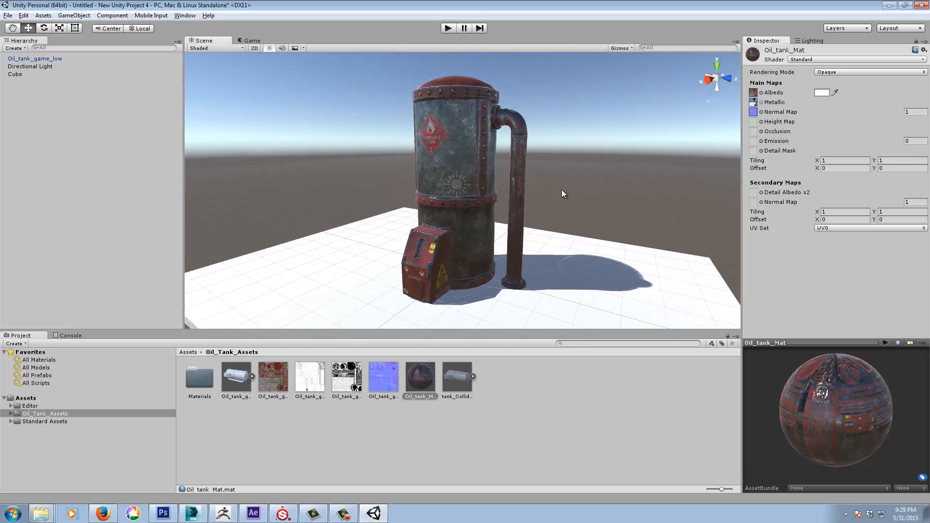
# Step: Try a normal map strength of 4 on Oil_tank_Mat and set it back to 1
pyautogui.click(754, 103)
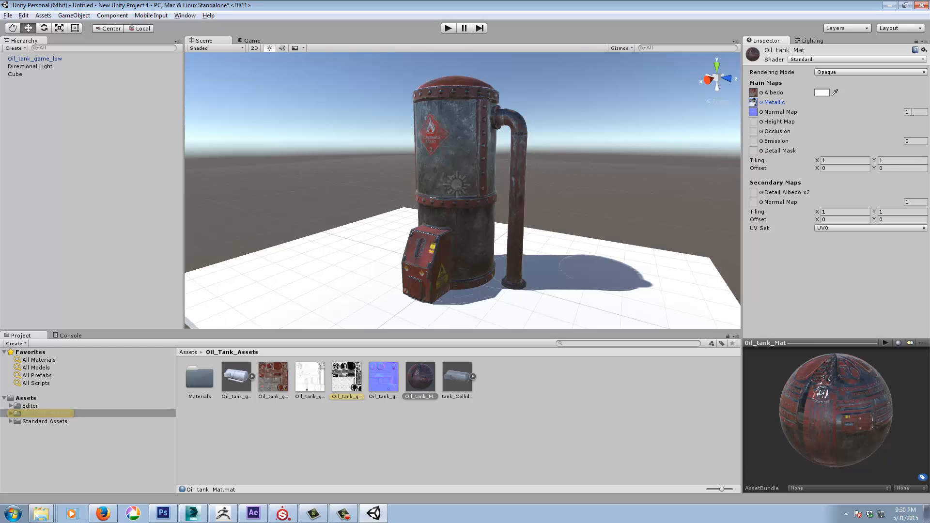
pyautogui.click(912, 112)
pyautogui.write('4')
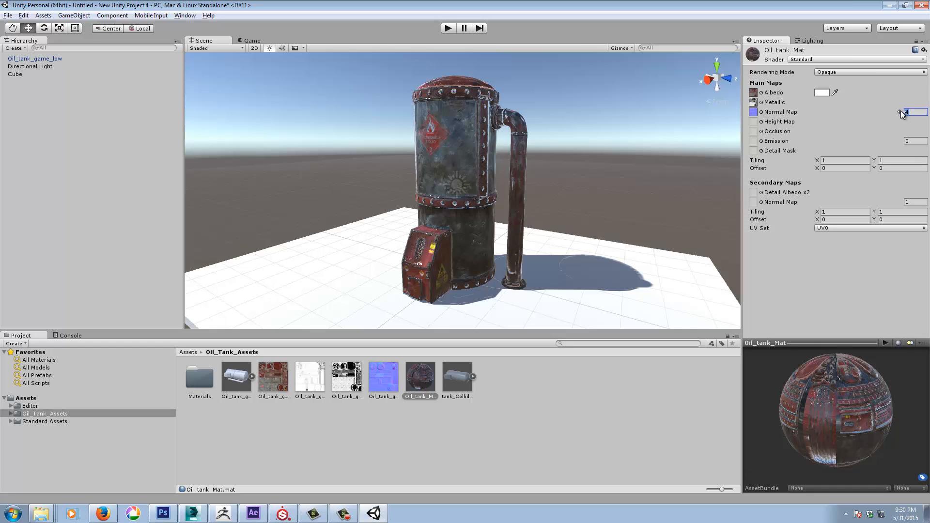
pyautogui.write('1')
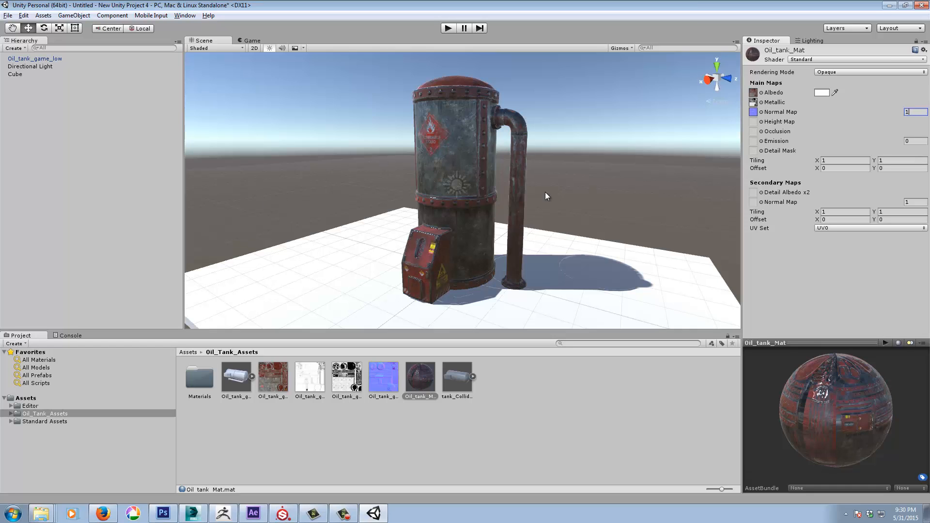
pyautogui.keyDown('alt'); pyautogui.moveTo(569, 234); pyautogui.dragTo(508, 186); pyautogui.keyUp('alt')
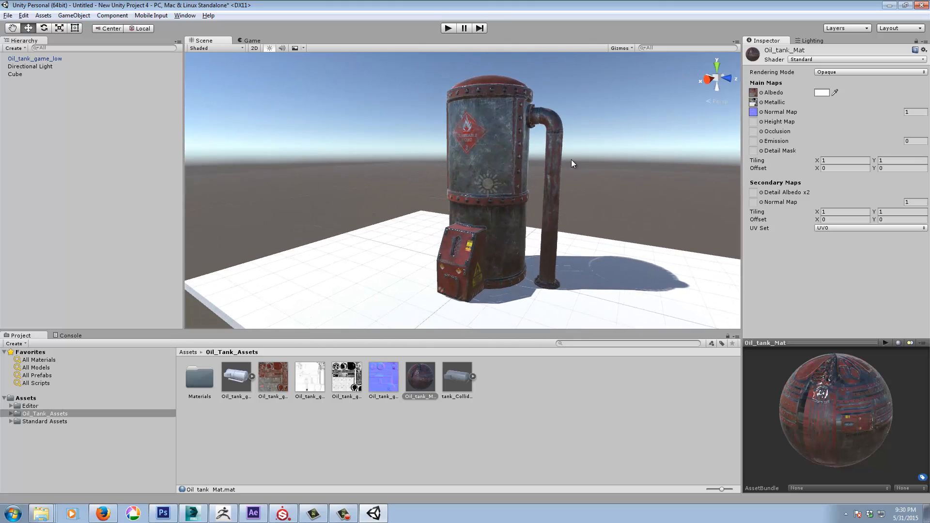
# Step: Enlarge the floor cube under the oil tank to a scale of 18.75 in X and 26 in Z
pyautogui.keyDown('alt'); pyautogui.moveTo(520, 228); pyautogui.dragTo(778, 233); pyautogui.keyUp('alt')
pyautogui.keyDown('alt'); pyautogui.moveTo(702, 256); pyautogui.dragTo(564, 265, button='right'); pyautogui.keyUp('alt')
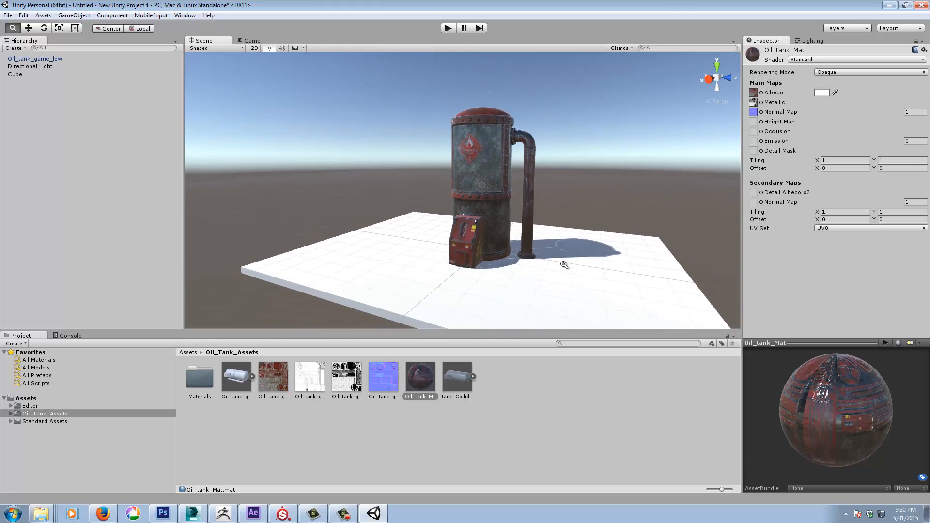
pyautogui.moveTo(564, 265); pyautogui.dragTo(597, 274, button='middle')
pyautogui.keyDown('alt'); pyautogui.moveTo(598, 274); pyautogui.dragTo(604, 252); pyautogui.keyUp('alt')
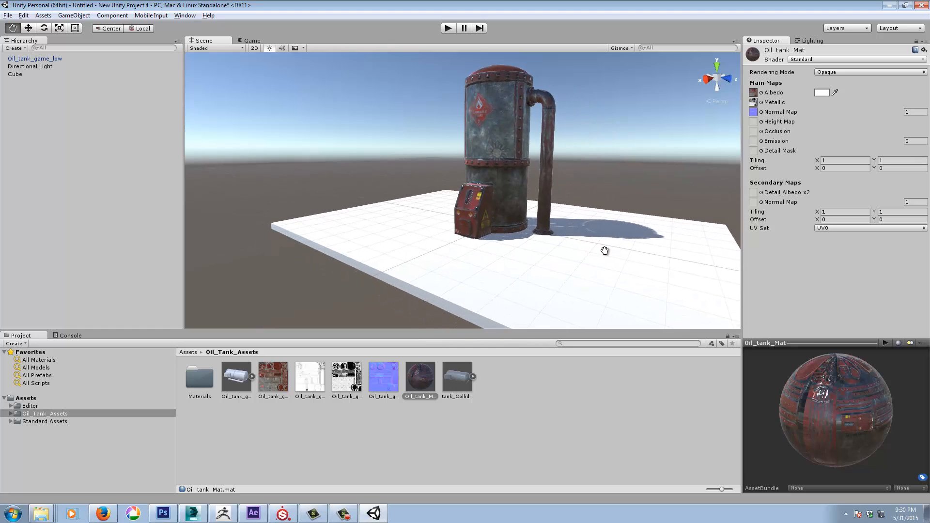
pyautogui.click(522, 287)
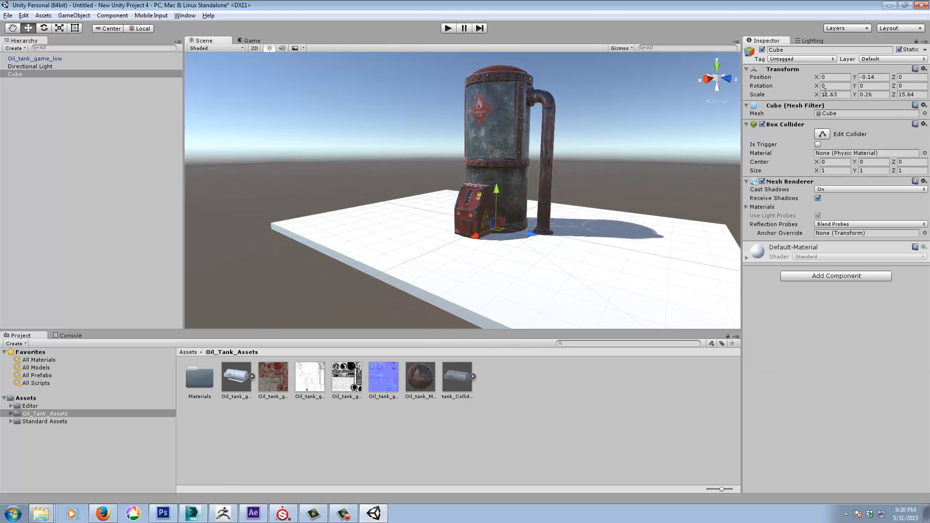
pyautogui.moveTo(817, 95); pyautogui.dragTo(2, 92)
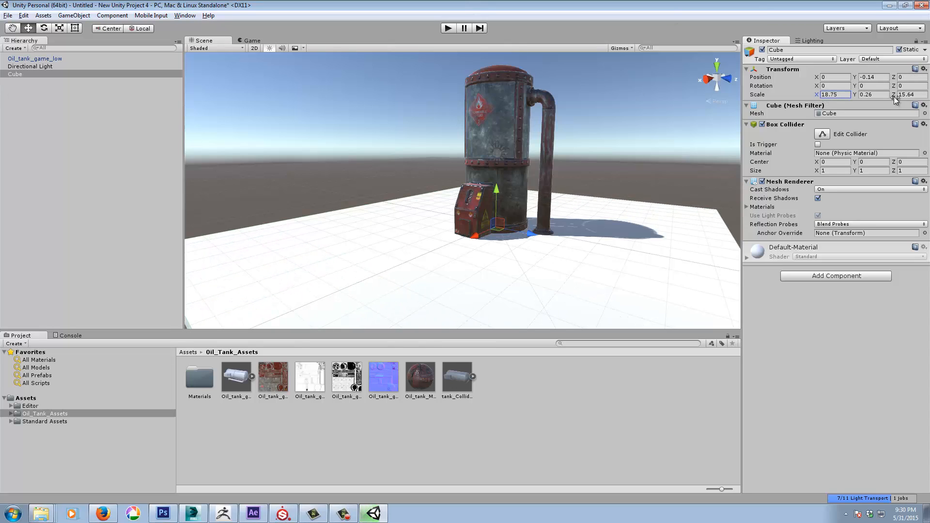
pyautogui.moveTo(894, 95); pyautogui.dragTo(24, 83)
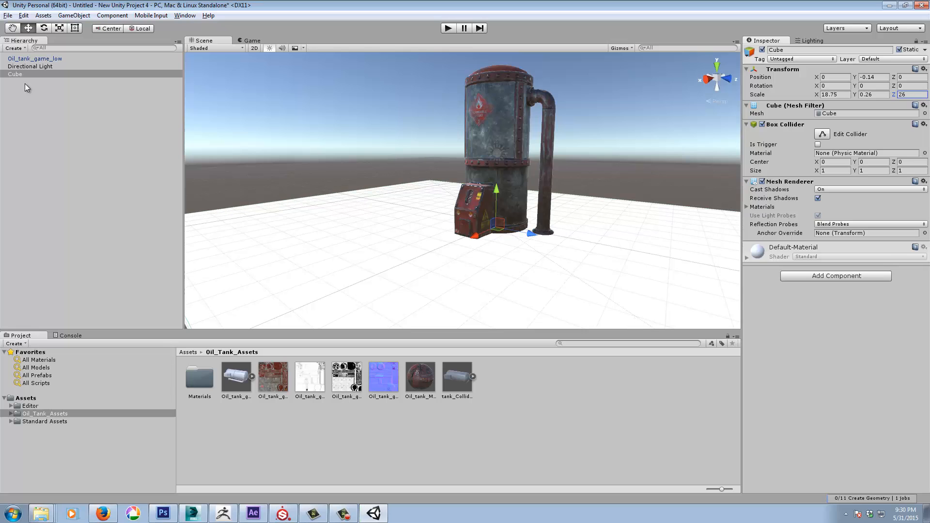
pyautogui.keyDown('alt'); pyautogui.moveTo(561, 254); pyautogui.dragTo(614, 195); pyautogui.keyUp('alt')
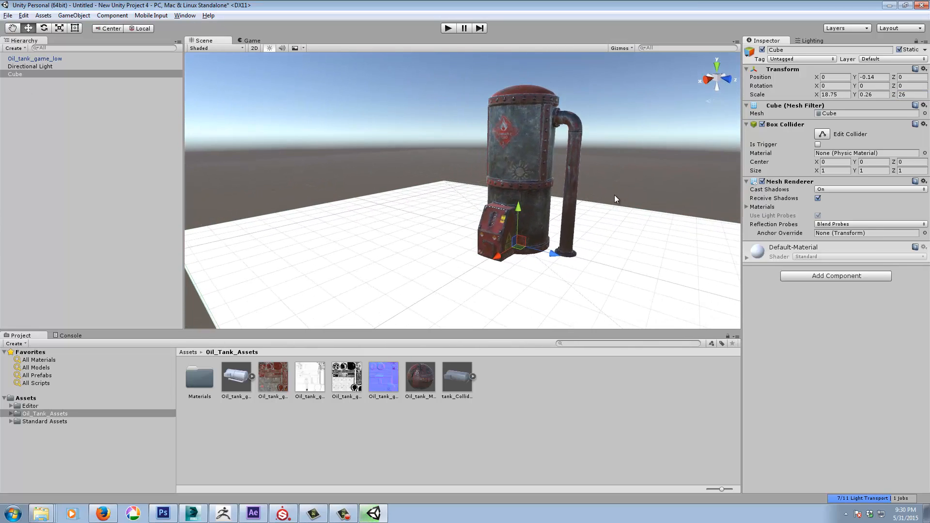
# Step: Hide the grid in the Scene view
pyautogui.click(631, 48)
pyautogui.click(616, 70)
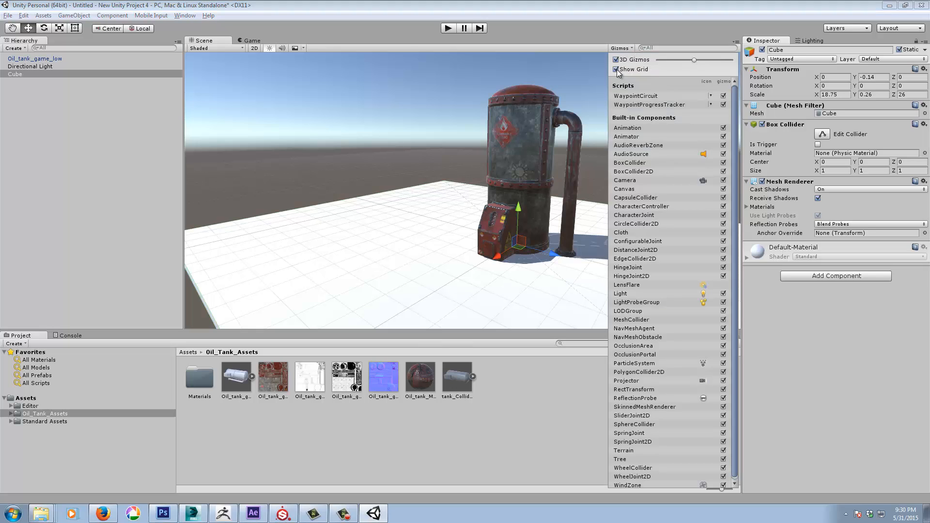
pyautogui.click(424, 198)
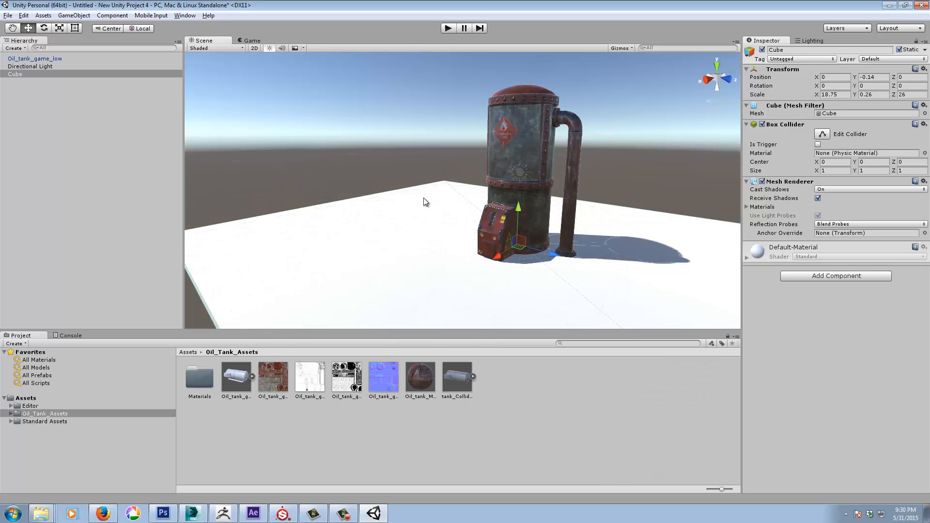
pyautogui.keyDown('alt'); pyautogui.moveTo(423, 197); pyautogui.dragTo(625, 220); pyautogui.keyUp('alt')
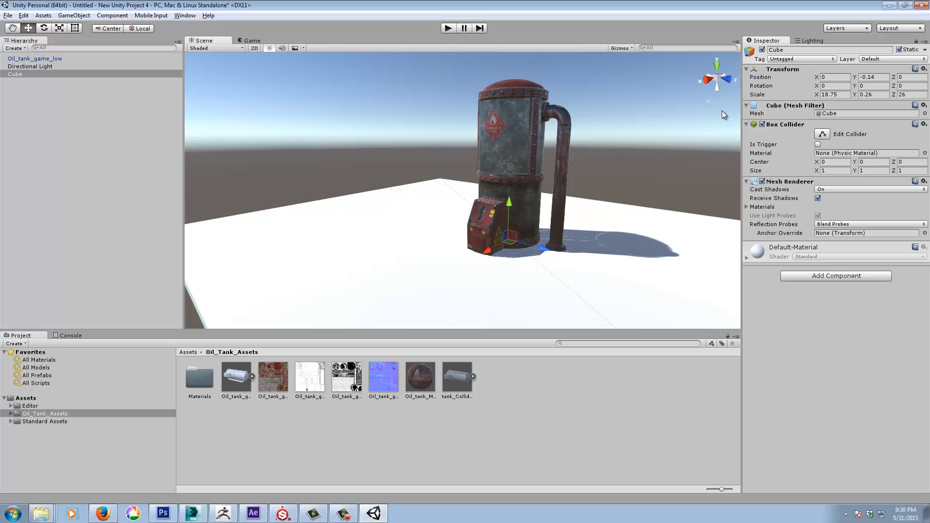
# Step: Assign the Directional Light as the sun in the scene lighting and lower the ambient intensity to about 0.08
pyautogui.click(811, 40)
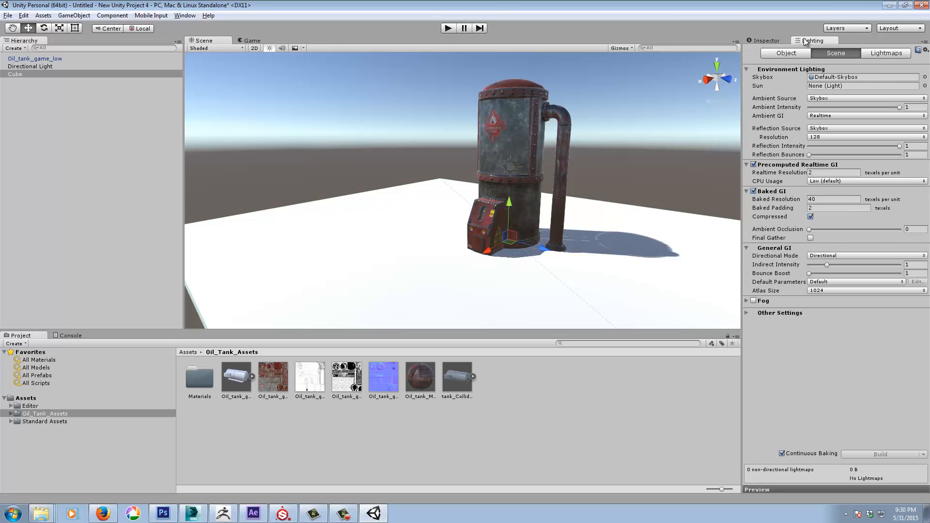
pyautogui.click(38, 68)
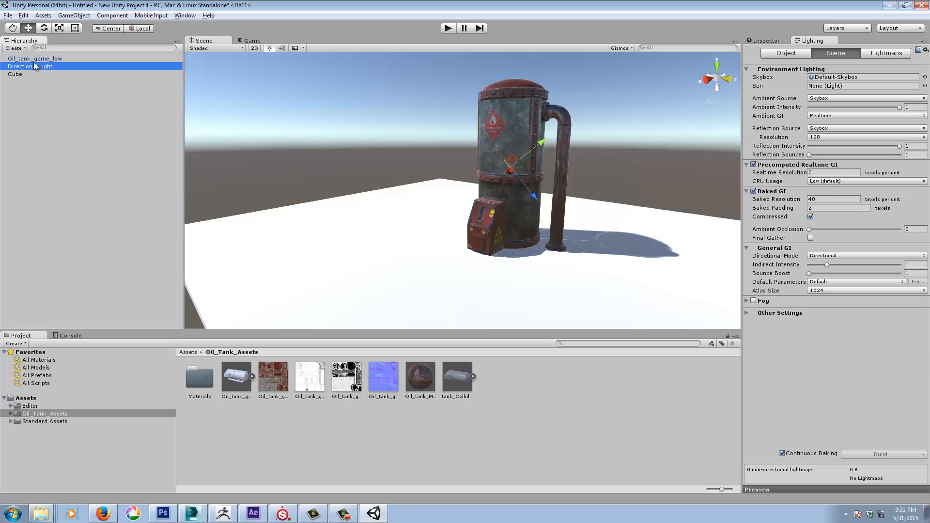
pyautogui.click(766, 41)
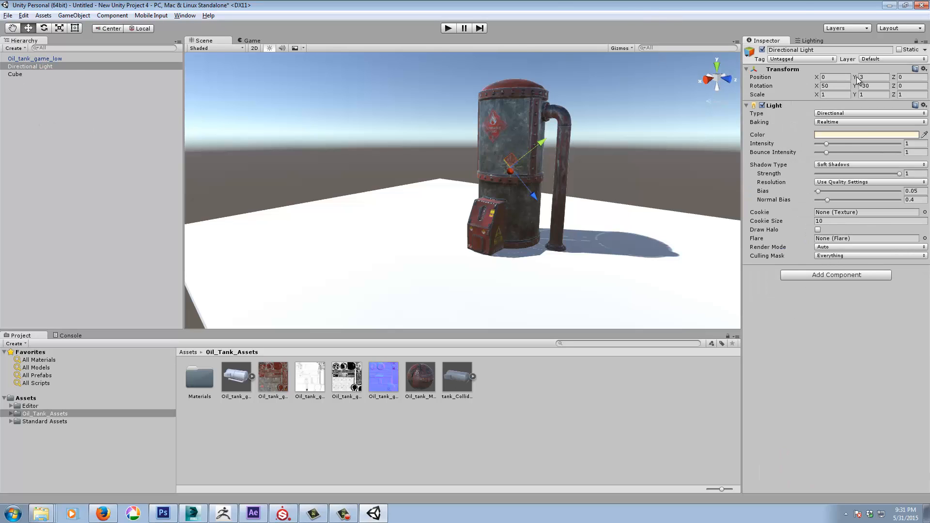
pyautogui.click(810, 41)
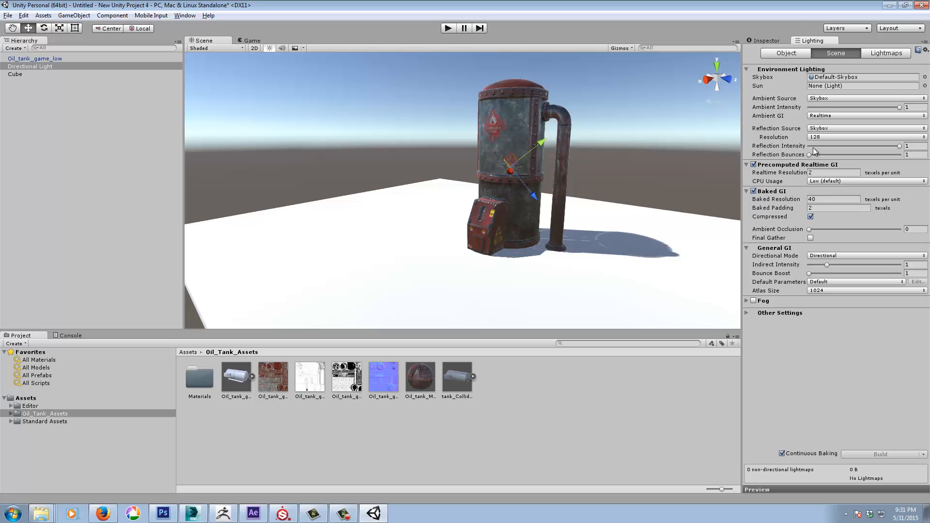
pyautogui.click(924, 86)
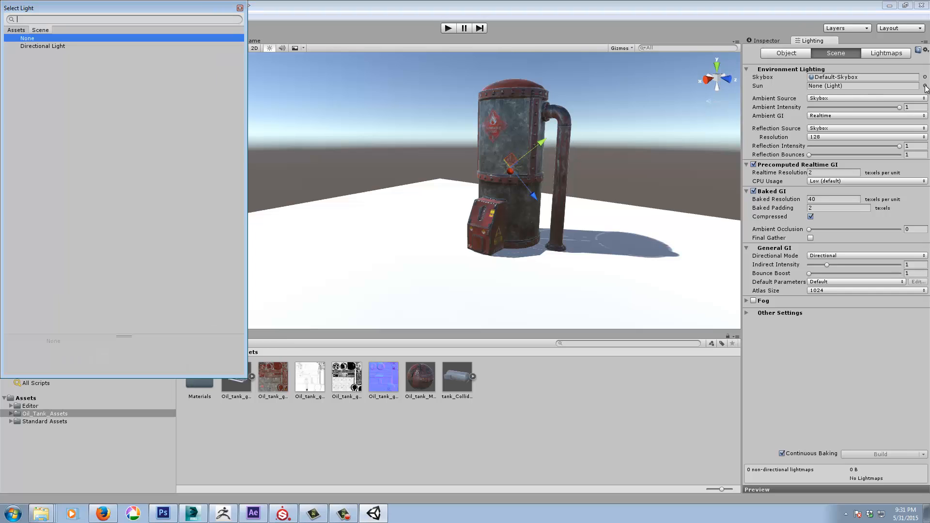
pyautogui.click(53, 46)
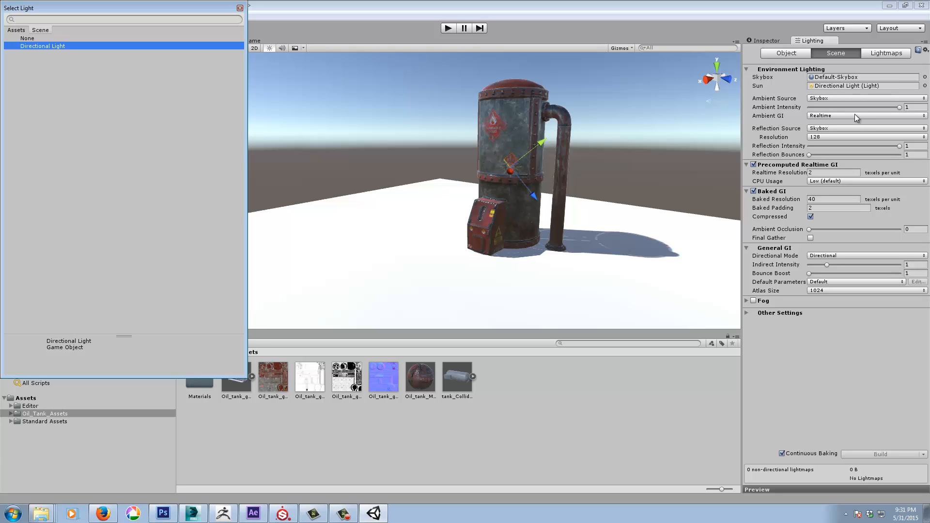
pyautogui.moveTo(900, 110); pyautogui.dragTo(815, 113)
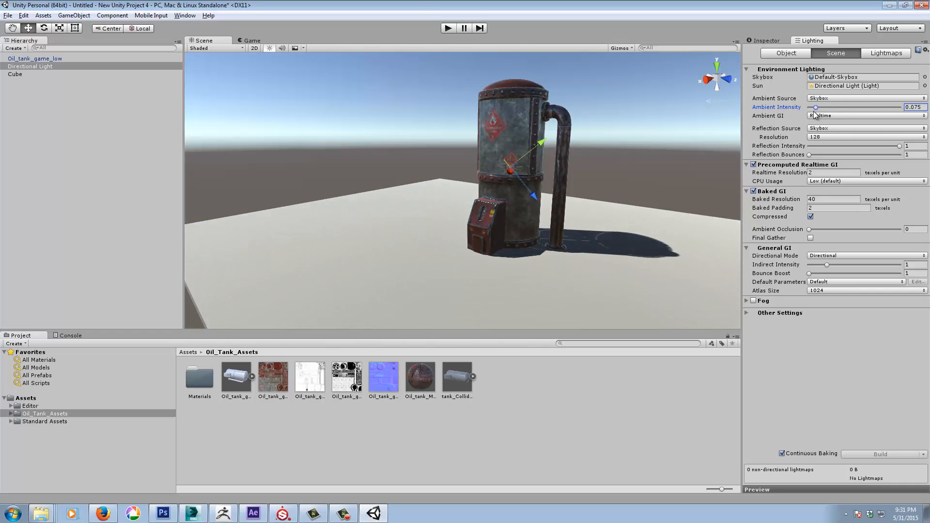
# Step: Assign the mostly white ambient occlusion texture to the Occlusion map of Oil_tank_Mat
pyautogui.click(765, 41)
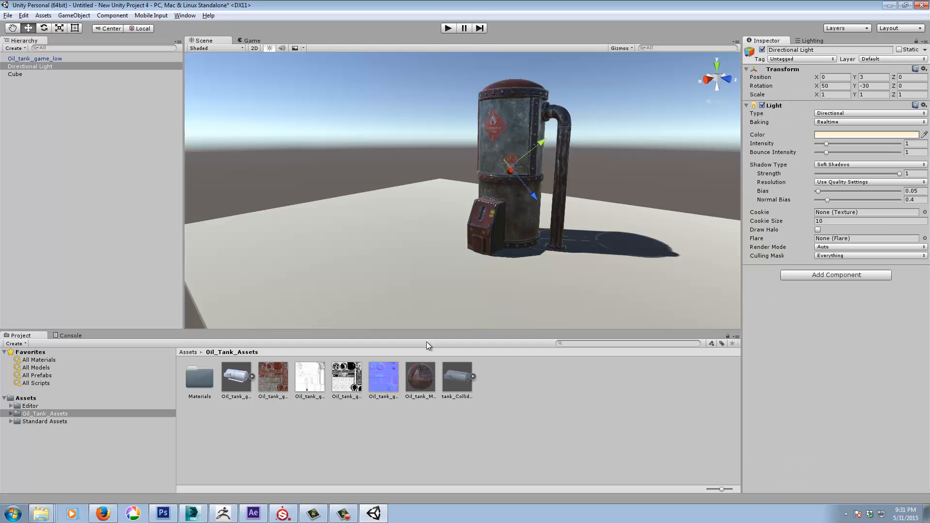
pyautogui.click(420, 377)
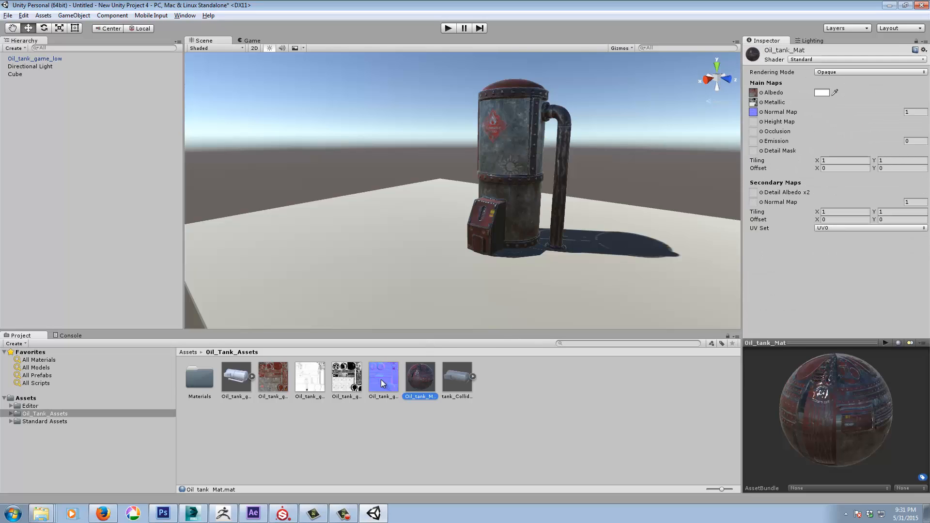
pyautogui.moveTo(311, 378); pyautogui.dragTo(753, 132)
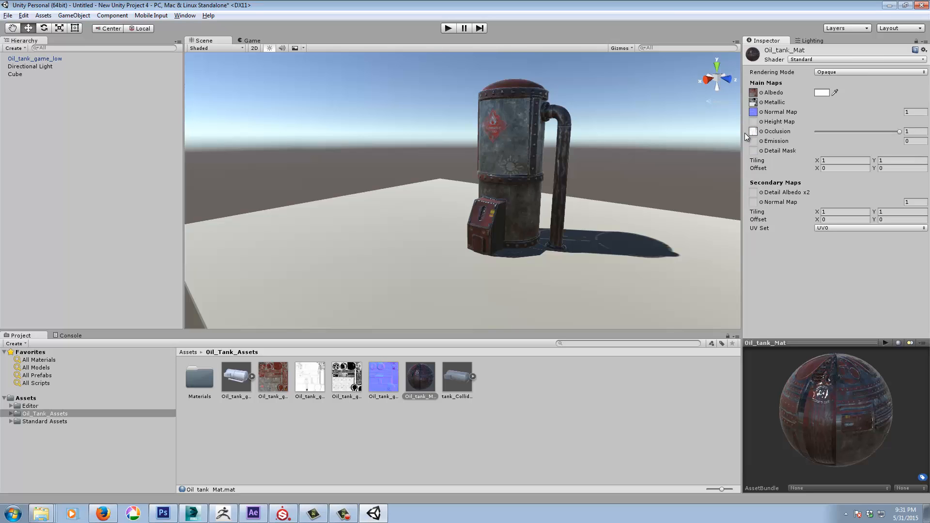
pyautogui.keyDown('alt'); pyautogui.moveTo(630, 217); pyautogui.dragTo(612, 235); pyautogui.keyUp('alt')
pyautogui.moveTo(612, 235)
pyautogui.keyDown('alt'); pyautogui.mouseDown(button='right')
pyautogui.moveTo(763, 235)
pyautogui.moveTo(611, 234)
pyautogui.mouseUp(button='right'); pyautogui.keyUp('alt')
# Step: Try other ambient intensities in the scene lighting and return the value to 0.08
pyautogui.click(813, 39)
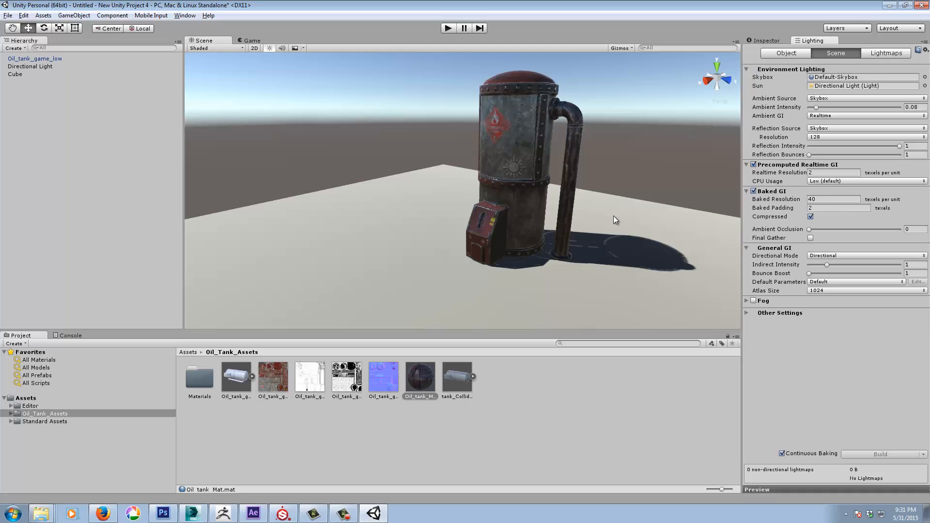
pyautogui.keyDown('alt'); pyautogui.moveTo(613, 222); pyautogui.dragTo(629, 238); pyautogui.keyUp('alt')
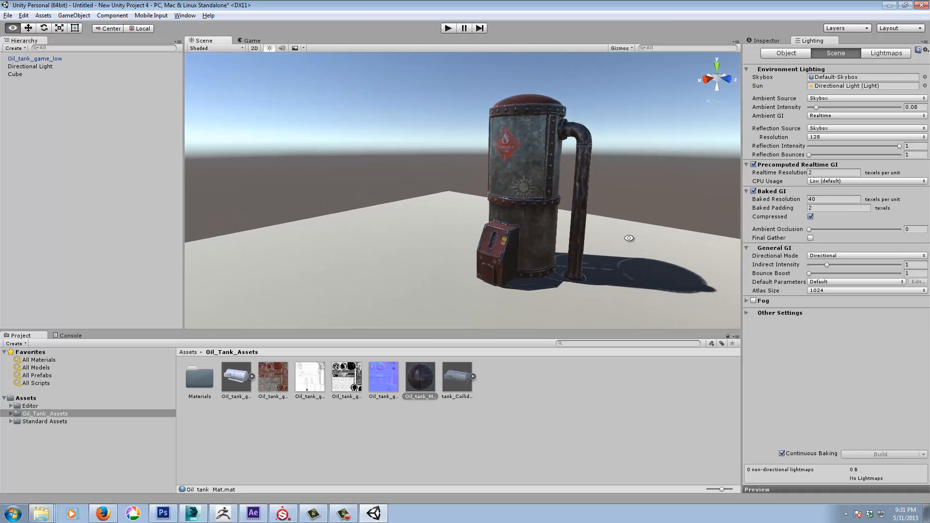
pyautogui.moveTo(816, 107)
pyautogui.mouseDown()
pyautogui.moveTo(851, 104)
pyautogui.moveTo(809, 106)
pyautogui.moveTo(829, 96)
pyautogui.moveTo(815, 100)
pyautogui.mouseUp()
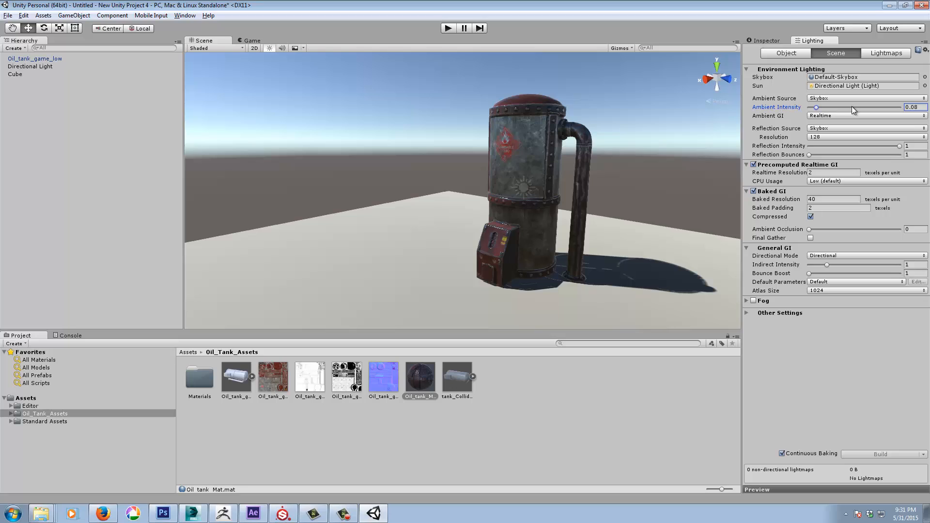
# Step: Try other intensities on the Directional Light and set it back to 1
pyautogui.click(770, 40)
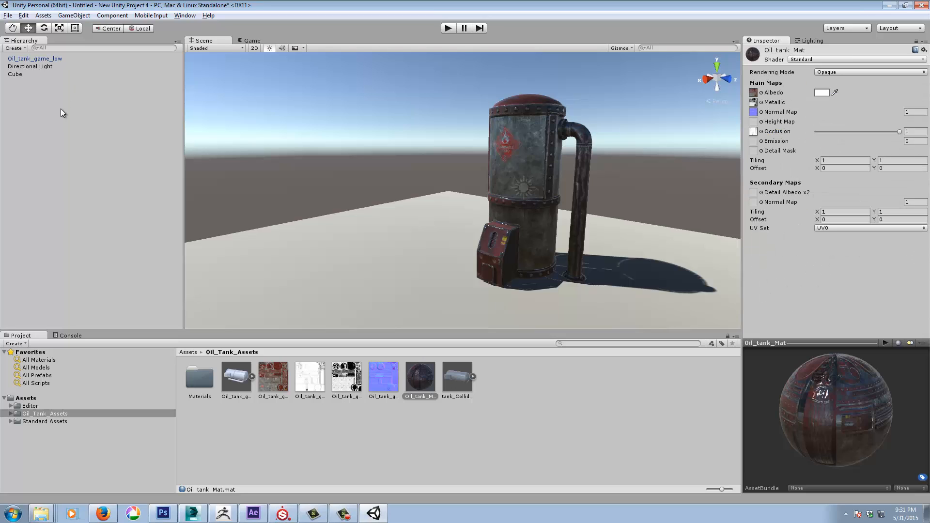
pyautogui.click(53, 67)
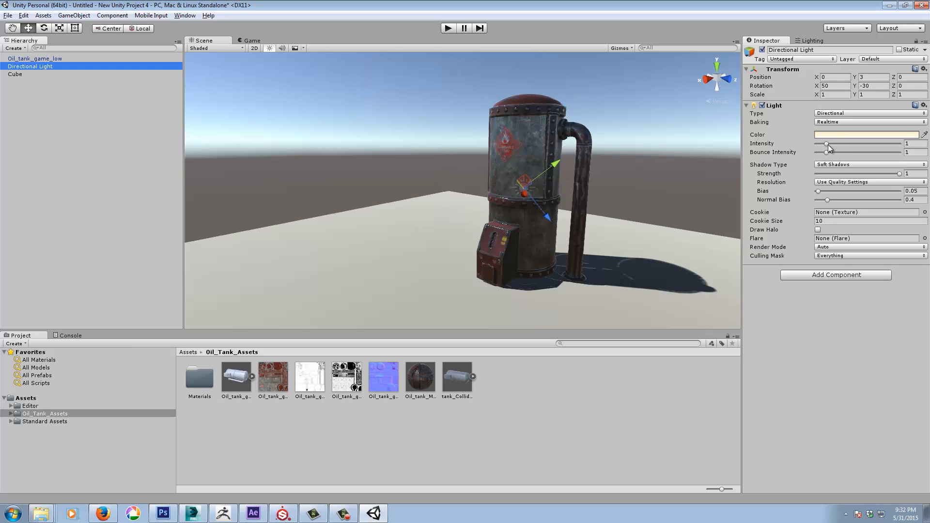
pyautogui.moveTo(826, 144)
pyautogui.mouseDown()
pyautogui.moveTo(847, 145)
pyautogui.moveTo(828, 142)
pyautogui.mouseUp()
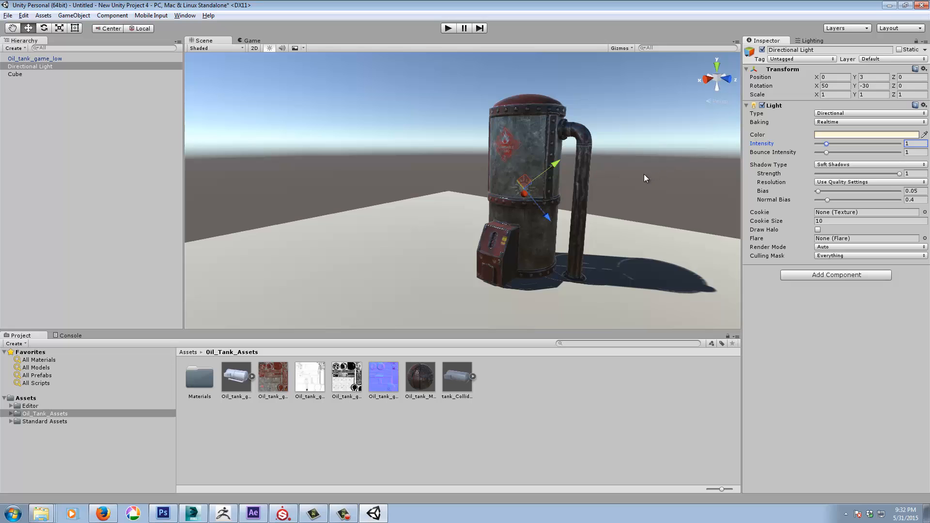
pyautogui.keyDown('alt'); pyautogui.moveTo(643, 223); pyautogui.dragTo(612, 213); pyautogui.keyUp('alt')
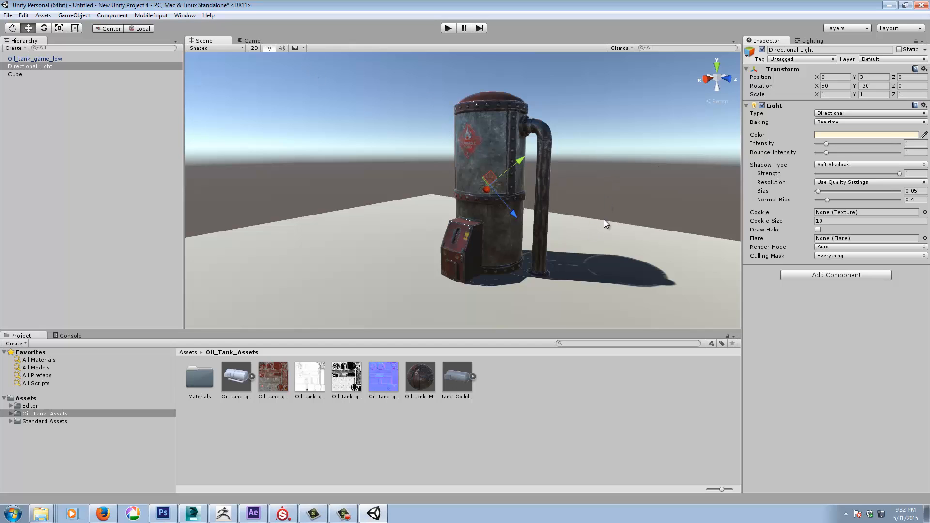
pyautogui.keyDown('alt'); pyautogui.moveTo(604, 219); pyautogui.dragTo(643, 228); pyautogui.keyUp('alt')
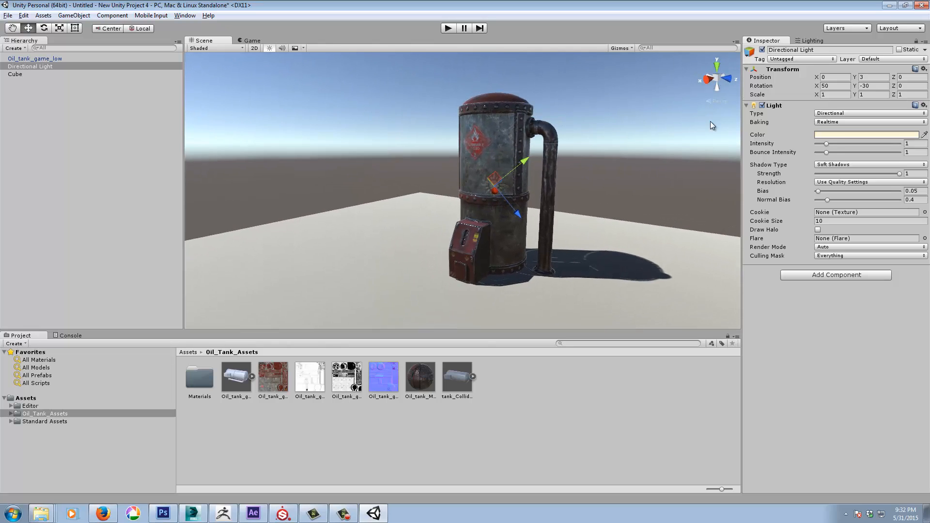
# Step: Turn off compression for the baked GI and set the precomputed realtime GI's CPU usage to High
pyautogui.click(814, 40)
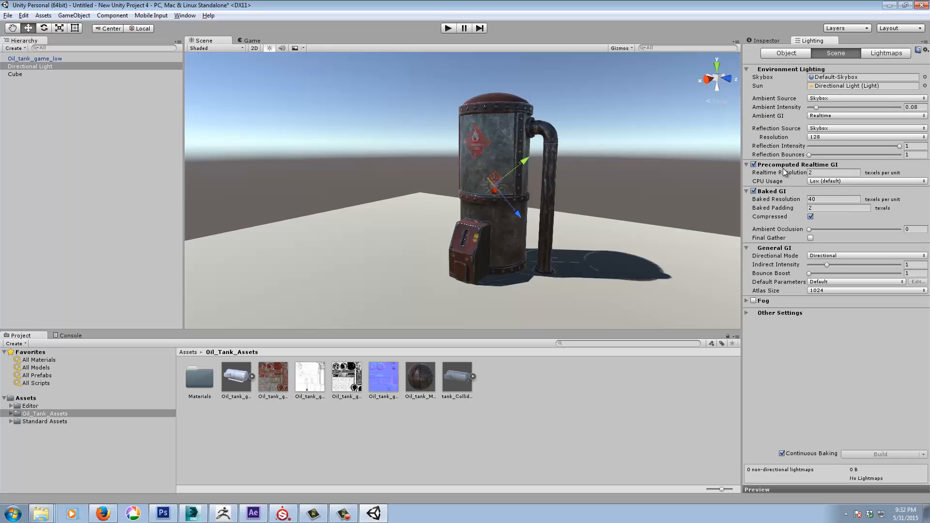
pyautogui.moveTo(819, 168)
pyautogui.click(832, 115)
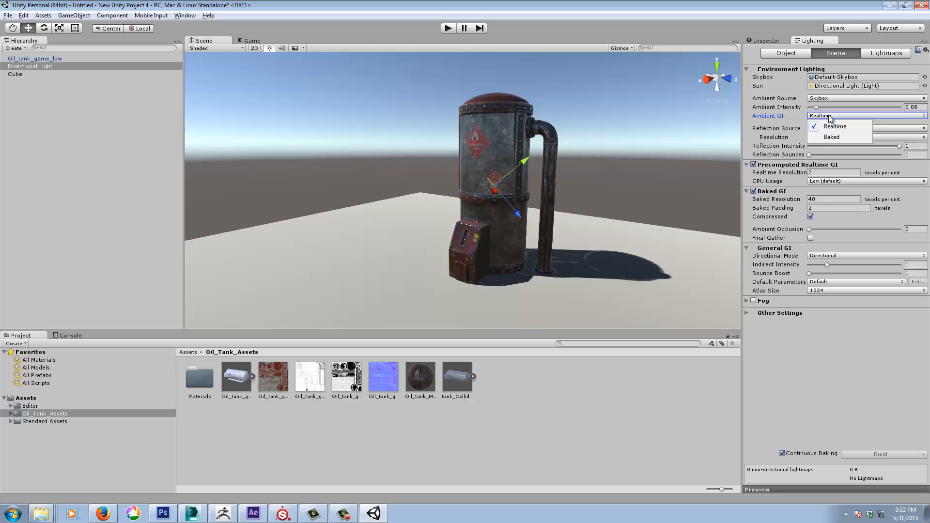
pyautogui.click(880, 219)
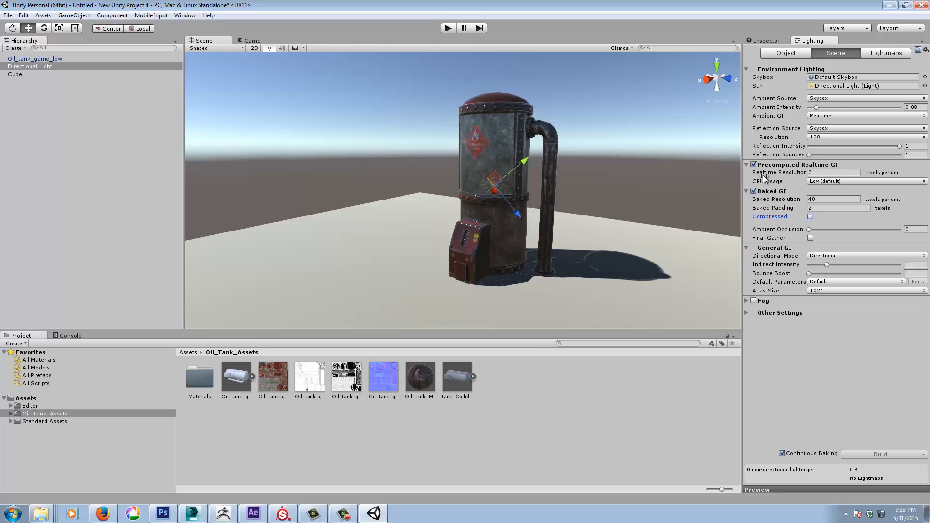
pyautogui.click(827, 181)
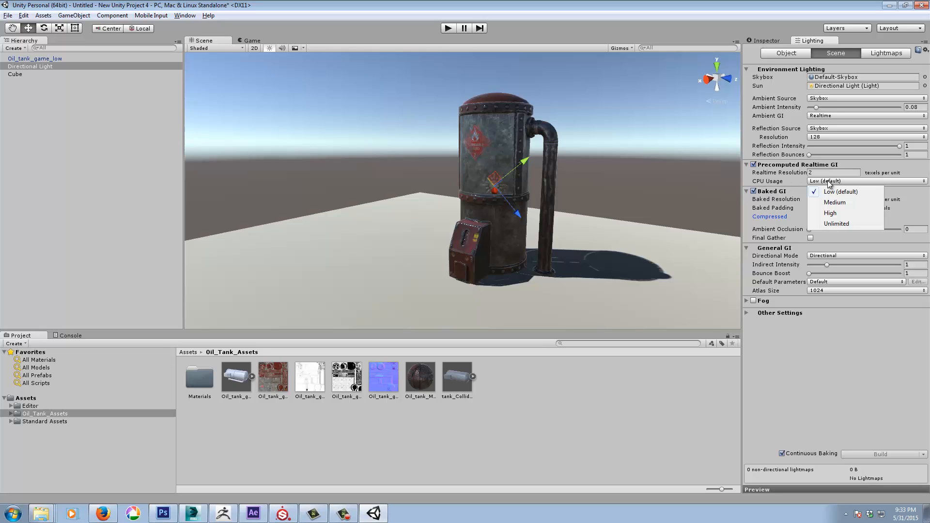
pyautogui.click(831, 213)
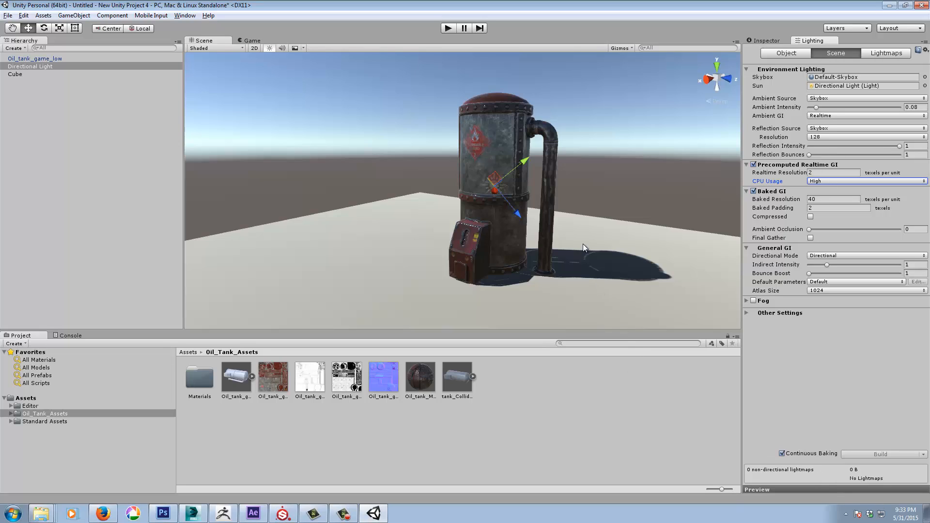
# Step: Disable Baked GI in the scene lighting settings
pyautogui.click(754, 191)
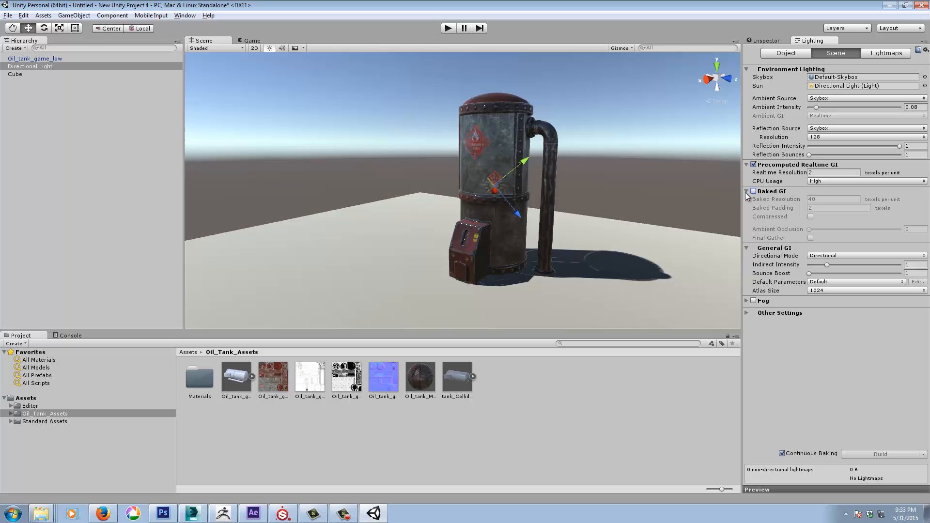
pyautogui.keyDown('alt'); pyautogui.moveTo(630, 276); pyautogui.dragTo(589, 281); pyautogui.keyUp('alt')
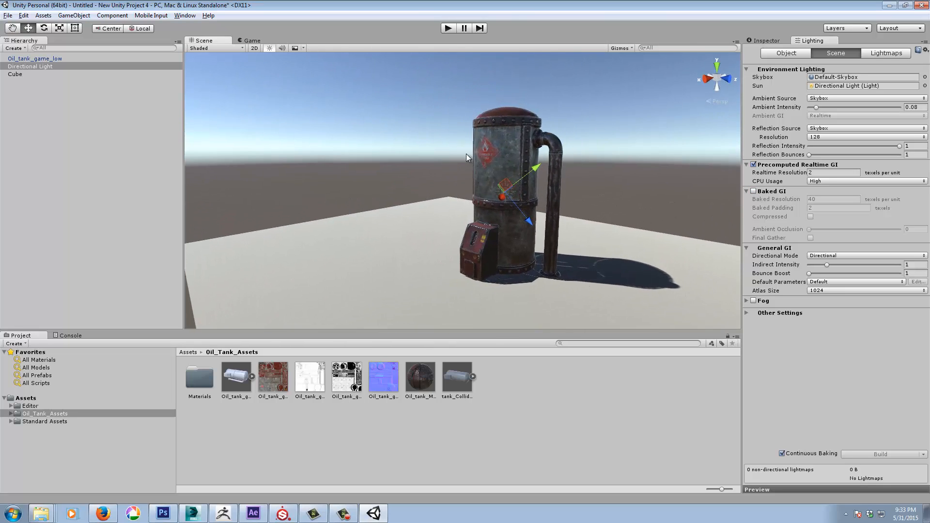
# Step: Check the floor cube's properties and mark the Oil_tank_game_low object as static
pyautogui.click(406, 229)
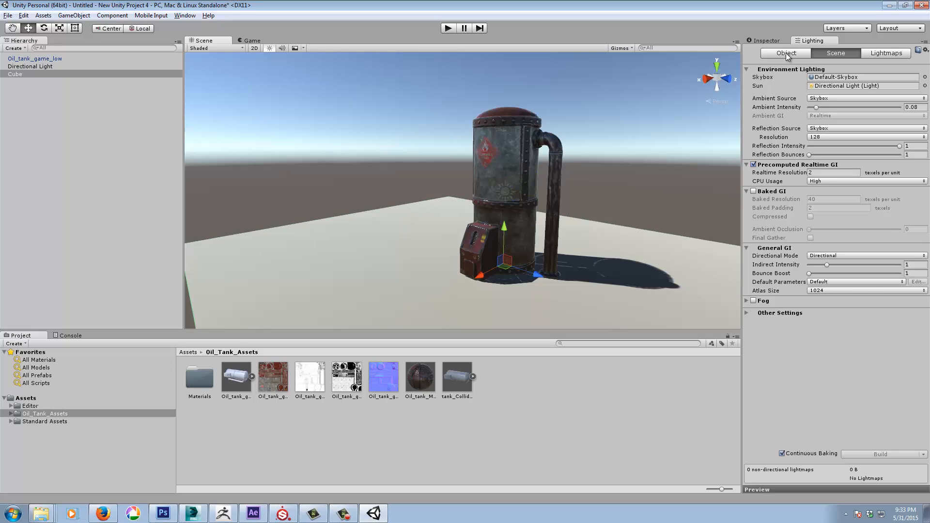
pyautogui.click(769, 41)
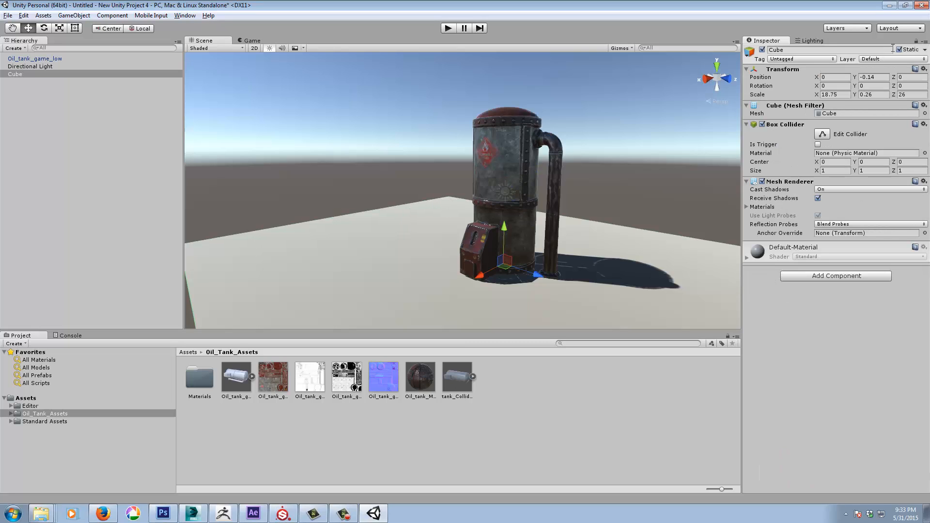
pyautogui.click(527, 152)
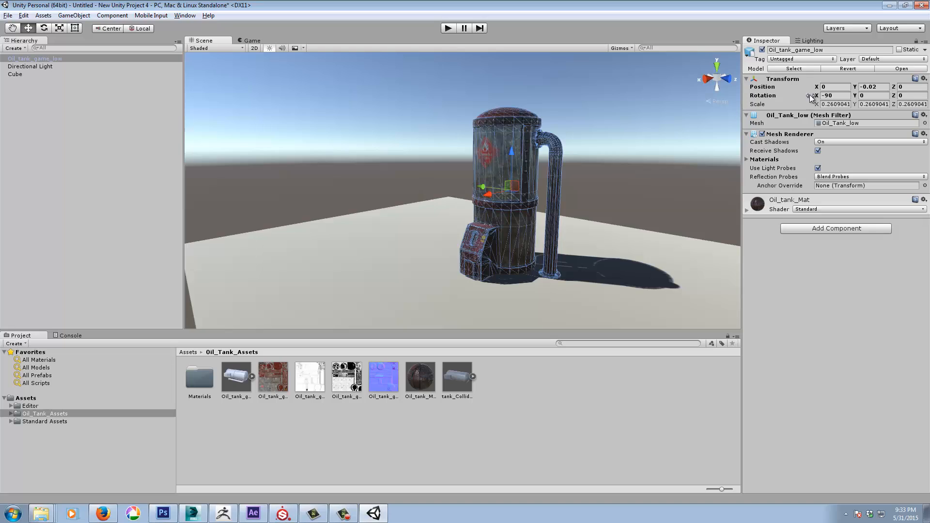
pyautogui.click(900, 50)
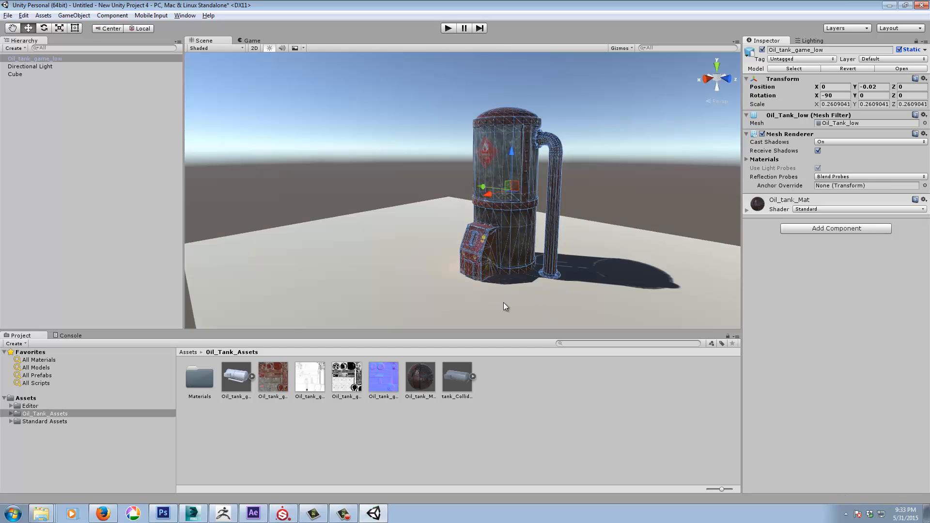
pyautogui.keyDown('alt'); pyautogui.moveTo(520, 222); pyautogui.dragTo(503, 145); pyautogui.keyUp('alt')
pyautogui.click(574, 95)
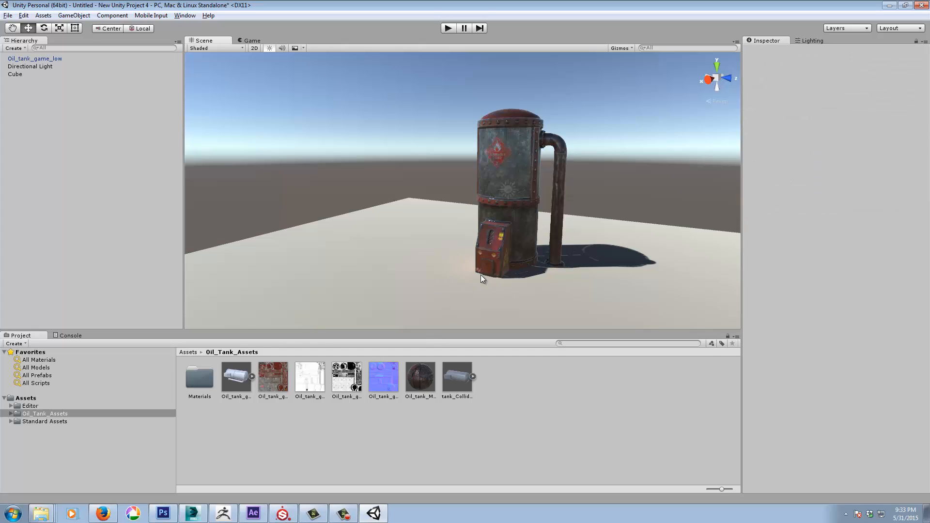
# Step: Examine from several angles how light bounces between the tank's base and the white floor
pyautogui.keyDown('alt'); pyautogui.moveTo(481, 275); pyautogui.dragTo(544, 263); pyautogui.keyUp('alt')
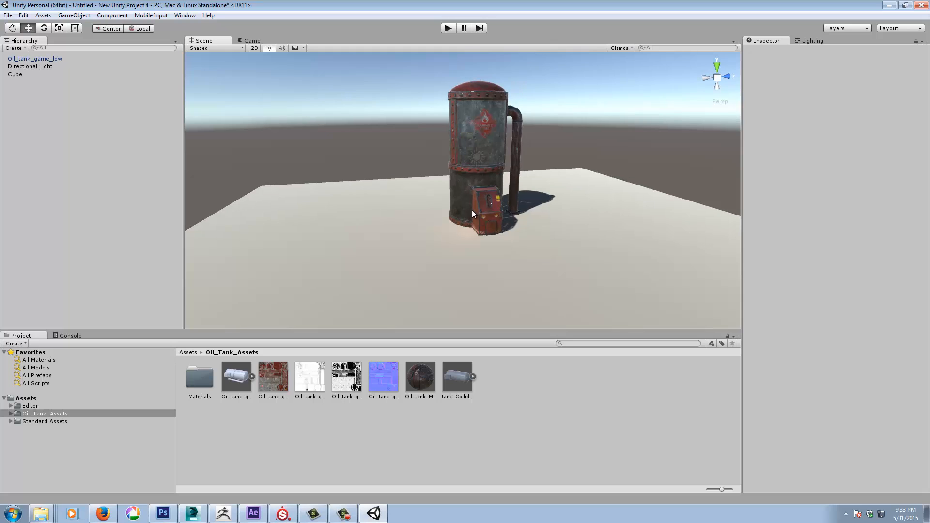
pyautogui.keyDown('alt'); pyautogui.moveTo(480, 251); pyautogui.dragTo(727, 265, button='right'); pyautogui.keyUp('alt')
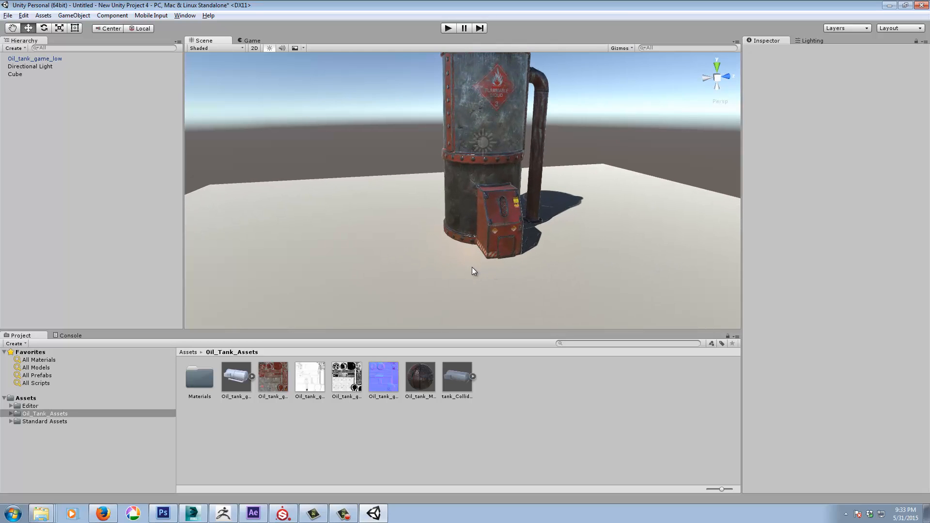
pyautogui.moveTo(466, 264)
pyautogui.keyDown('alt'); pyautogui.mouseDown()
pyautogui.moveTo(482, 270)
pyautogui.moveTo(434, 257)
pyautogui.moveTo(477, 258)
pyautogui.mouseUp(); pyautogui.keyUp('alt')
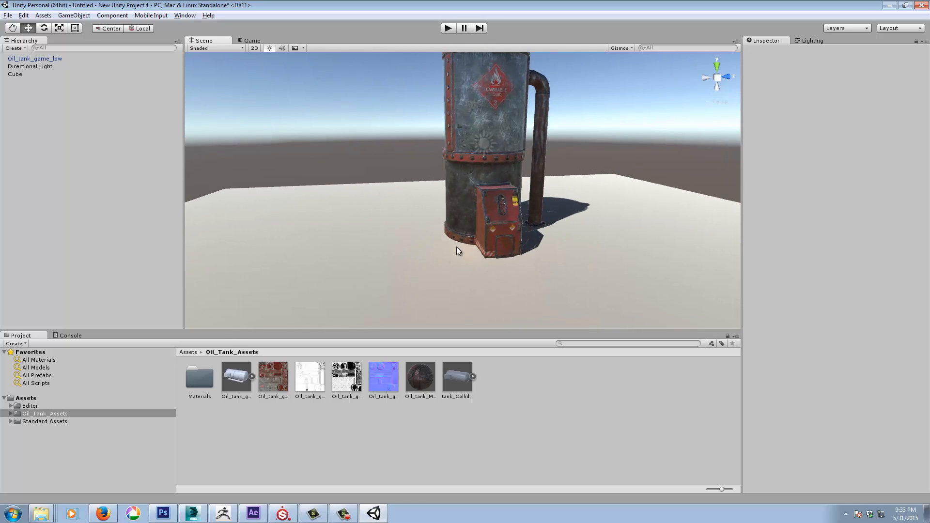
pyautogui.keyDown('alt'); pyautogui.moveTo(600, 304); pyautogui.dragTo(436, 299); pyautogui.keyUp('alt')
pyautogui.keyDown('alt'); pyautogui.moveTo(616, 275); pyautogui.dragTo(488, 274, button='right'); pyautogui.keyUp('alt')
pyautogui.moveTo(500, 259); pyautogui.dragTo(523, 297, button='middle')
pyautogui.keyDown('alt'); pyautogui.moveTo(555, 287); pyautogui.dragTo(582, 276); pyautogui.keyUp('alt')
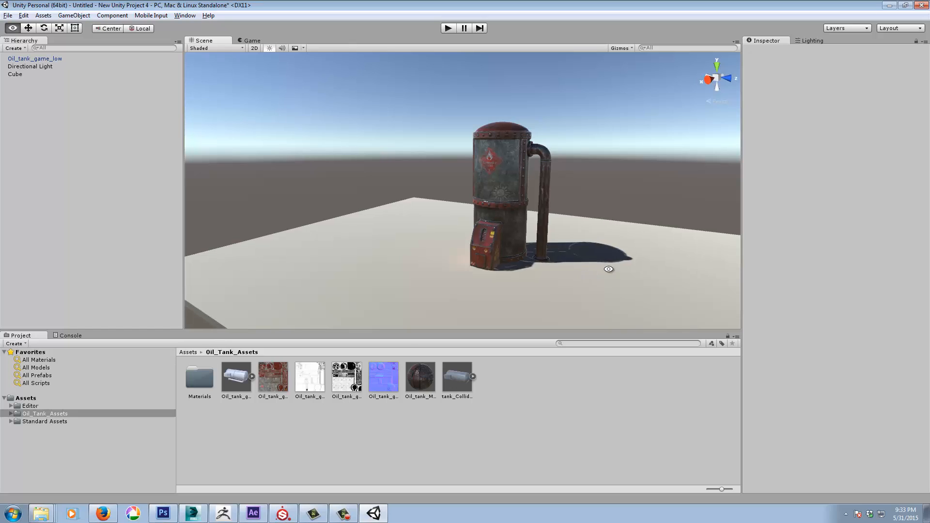
pyautogui.moveTo(604, 274); pyautogui.dragTo(616, 266, button='middle')
# Step: Create a material with the default name in Oil_Tank_Assets and apply it to the floor cube
pyautogui.click(308, 295)
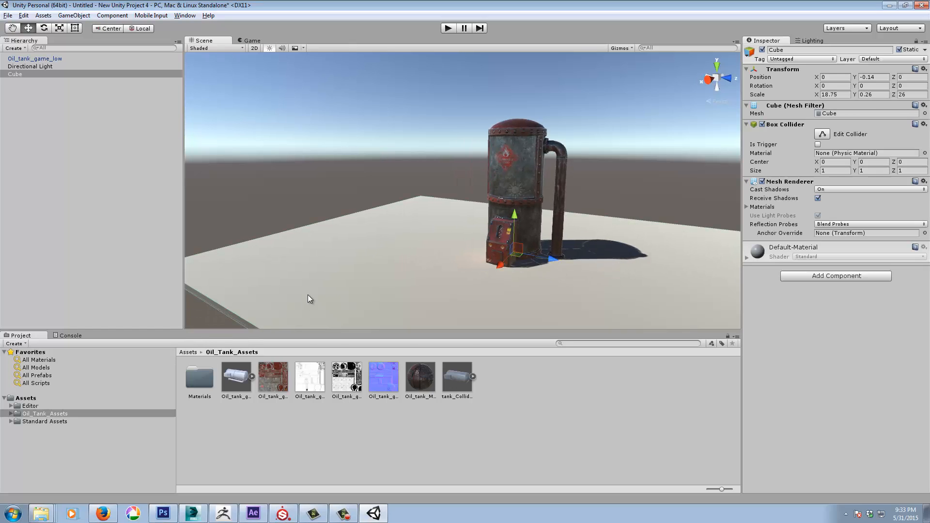
pyautogui.rightClick(535, 416)
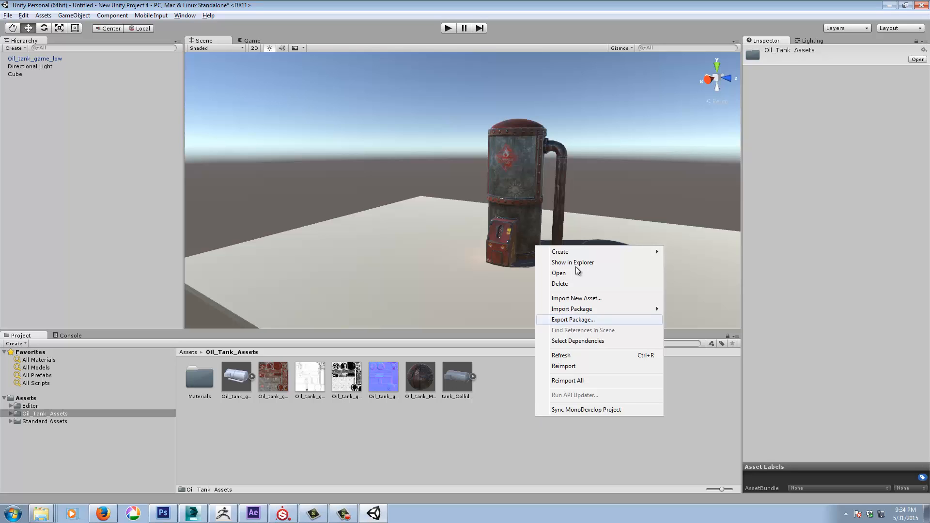
pyautogui.moveTo(614, 251)
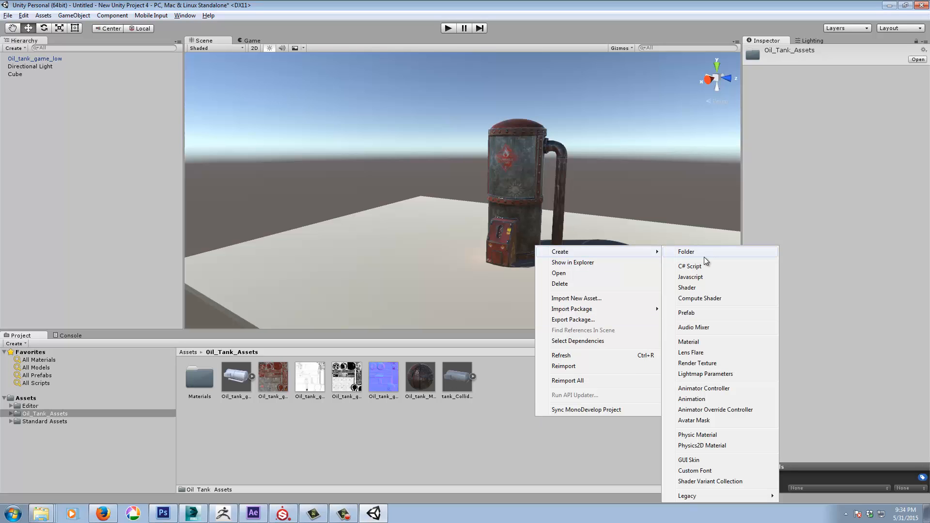
pyautogui.click(704, 342)
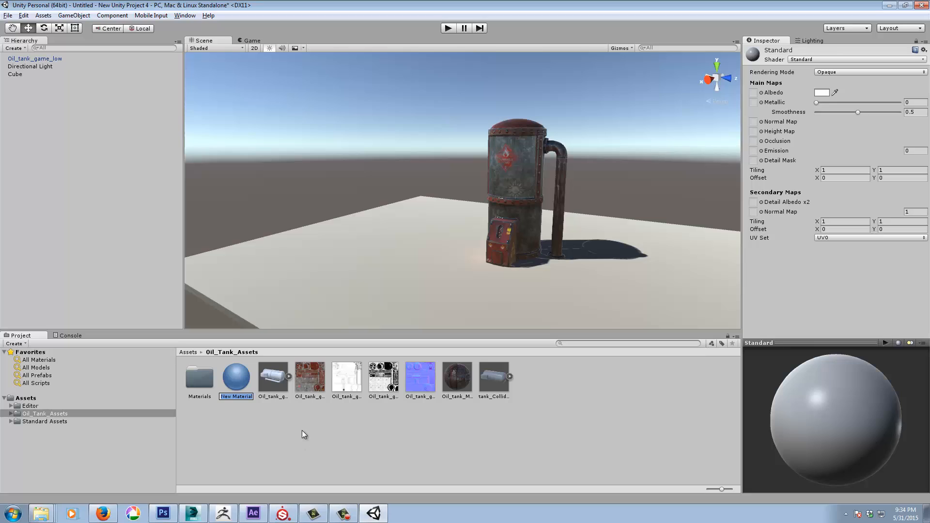
pyautogui.press('Return')
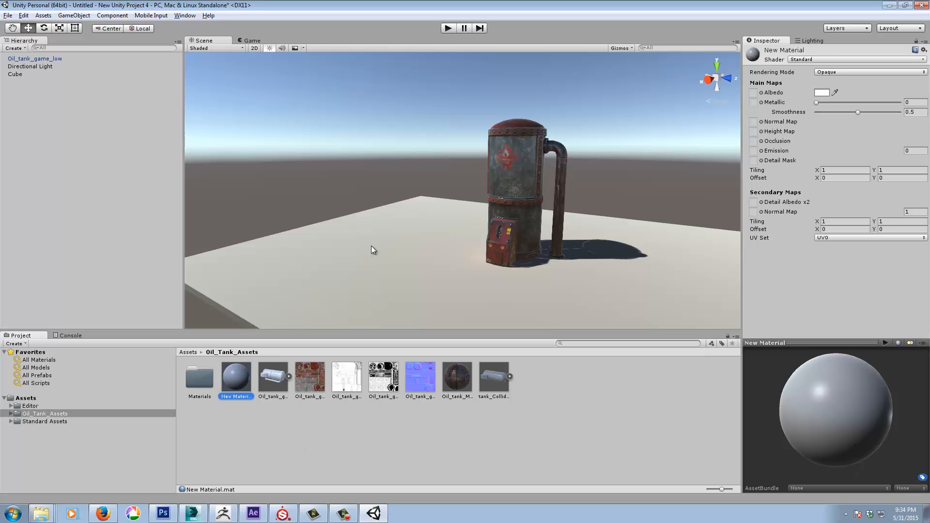
pyautogui.moveTo(237, 374); pyautogui.dragTo(321, 294)
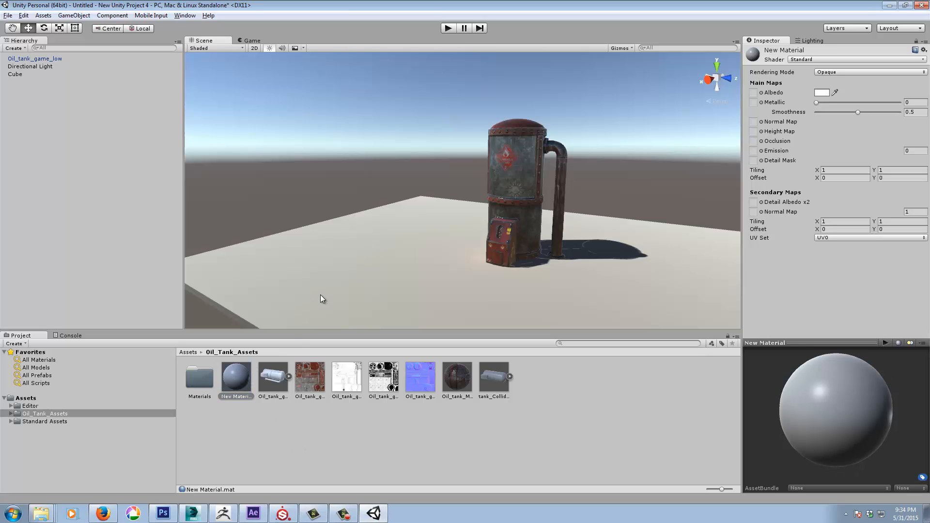
pyautogui.click(231, 381)
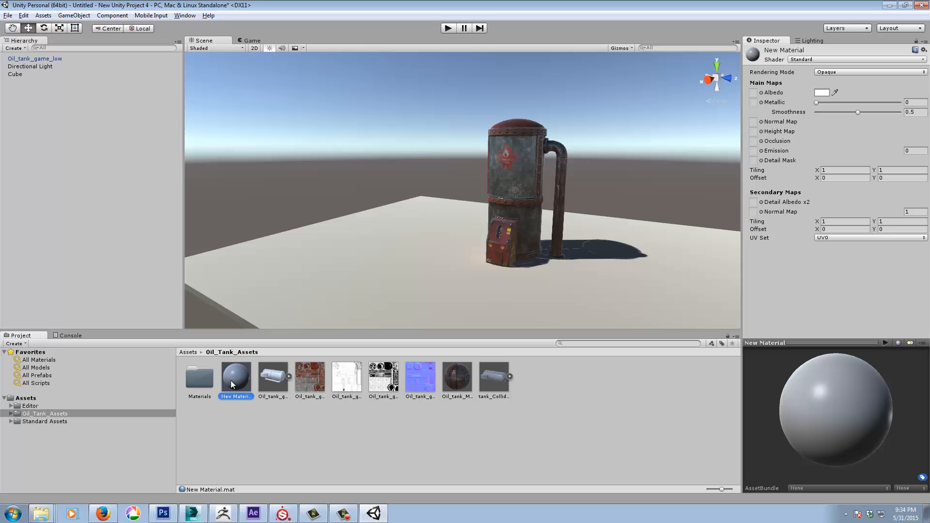
# Step: Try a cyan albedo (R 0, G 255, B 255) on the floor material and inspect its bounce on the tank
pyautogui.click(827, 93)
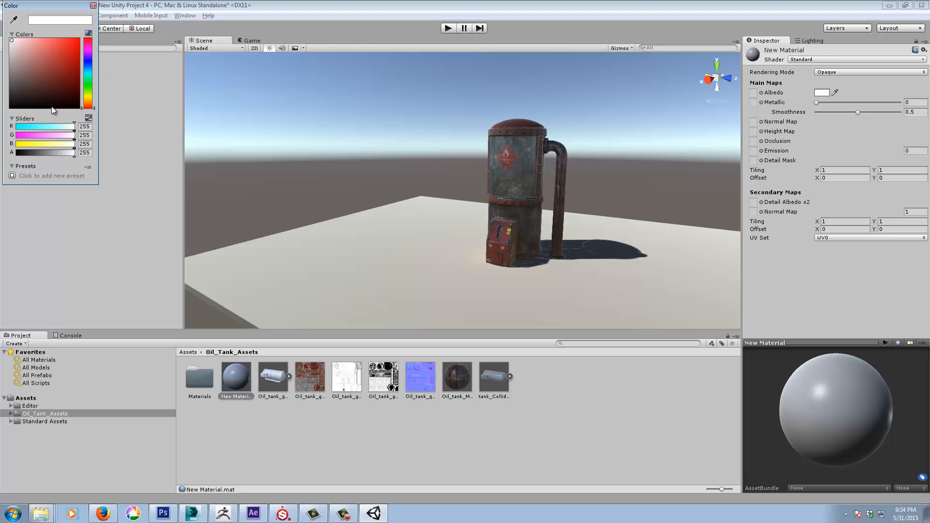
pyautogui.moveTo(46, 127); pyautogui.dragTo(2, 137)
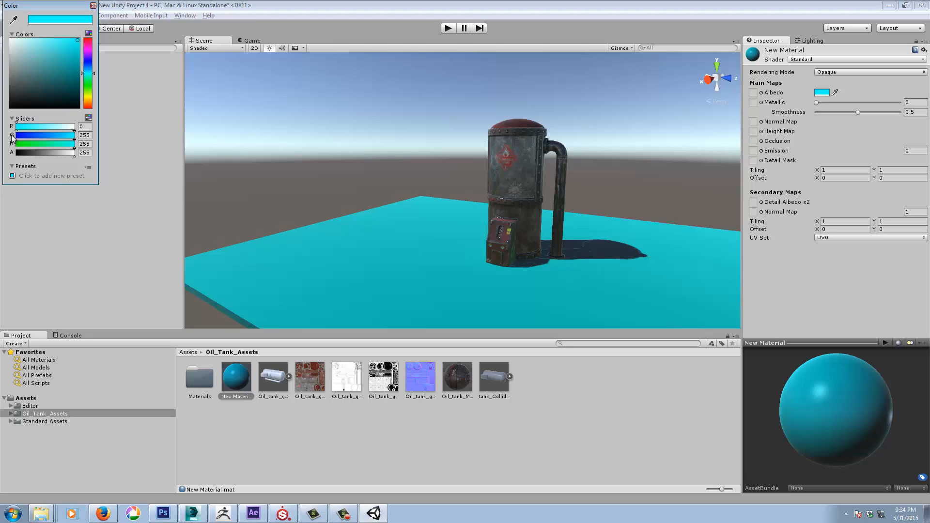
pyautogui.keyDown('alt'); pyautogui.click(463, 233); pyautogui.keyUp('alt')
pyautogui.keyDown('alt'); pyautogui.moveTo(426, 228); pyautogui.dragTo(388, 251); pyautogui.keyUp('alt')
pyautogui.keyDown('alt'); pyautogui.moveTo(388, 251); pyautogui.dragTo(458, 249, button='right'); pyautogui.keyUp('alt')
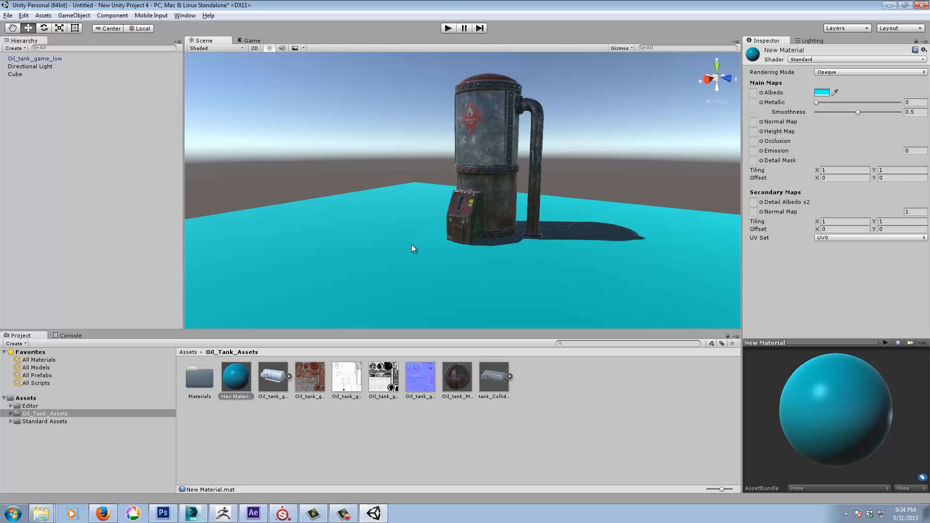
pyautogui.moveTo(492, 243)
pyautogui.mouseDown(button='middle')
pyautogui.moveTo(473, 239)
pyautogui.moveTo(486, 242)
pyautogui.mouseUp(button='middle')
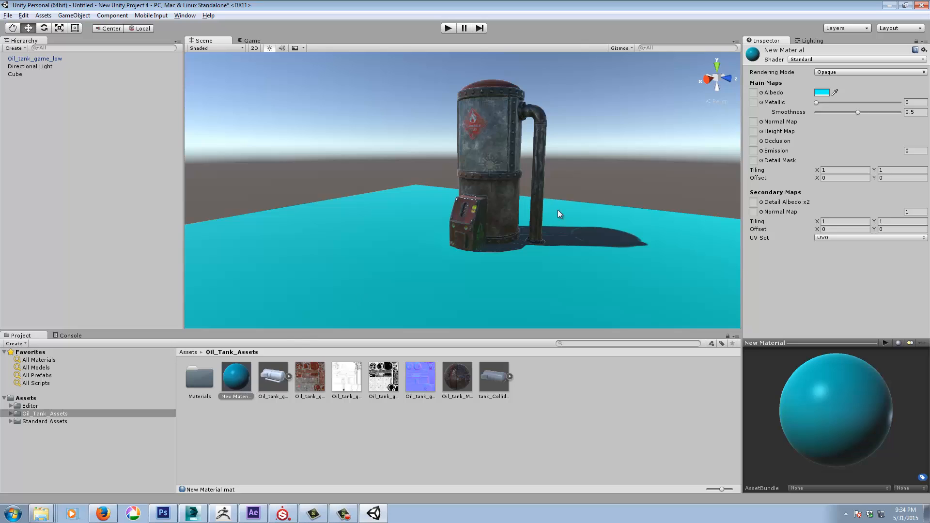
pyautogui.moveTo(582, 272)
pyautogui.keyDown('alt'); pyautogui.mouseDown()
pyautogui.moveTo(522, 290)
pyautogui.moveTo(569, 271)
pyautogui.mouseUp(); pyautogui.keyUp('alt')
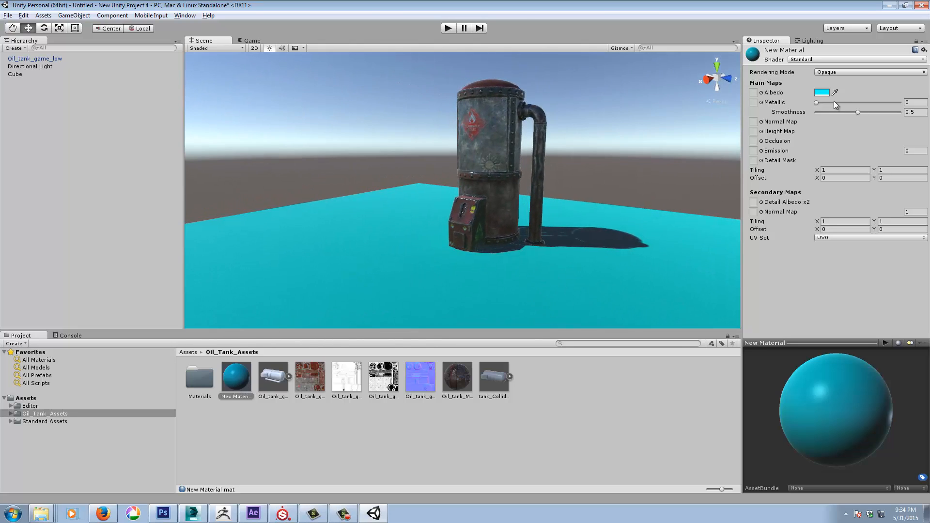
# Step: Try yellow and pure red (R 255, G 0, B 0) as the floor material's albedo and inspect the light on the tank
pyautogui.click(824, 93)
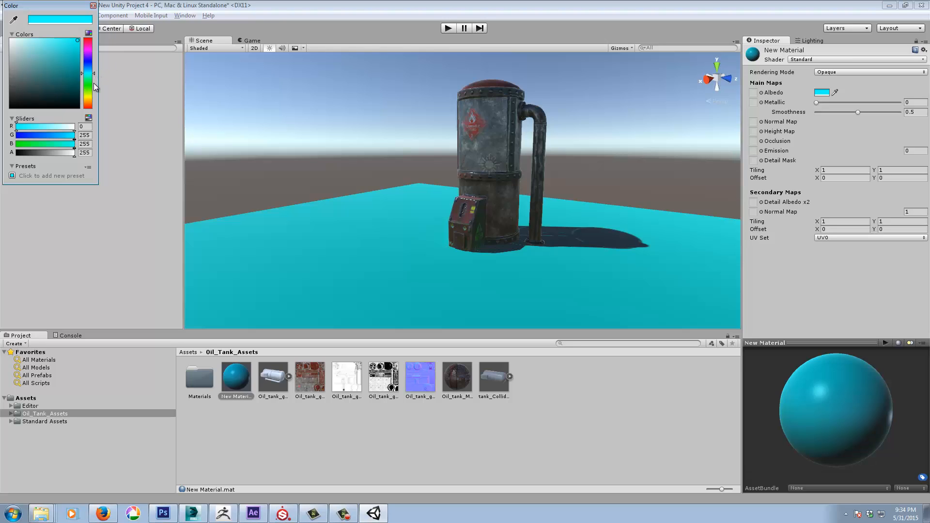
pyautogui.moveTo(88, 71); pyautogui.dragTo(89, 98)
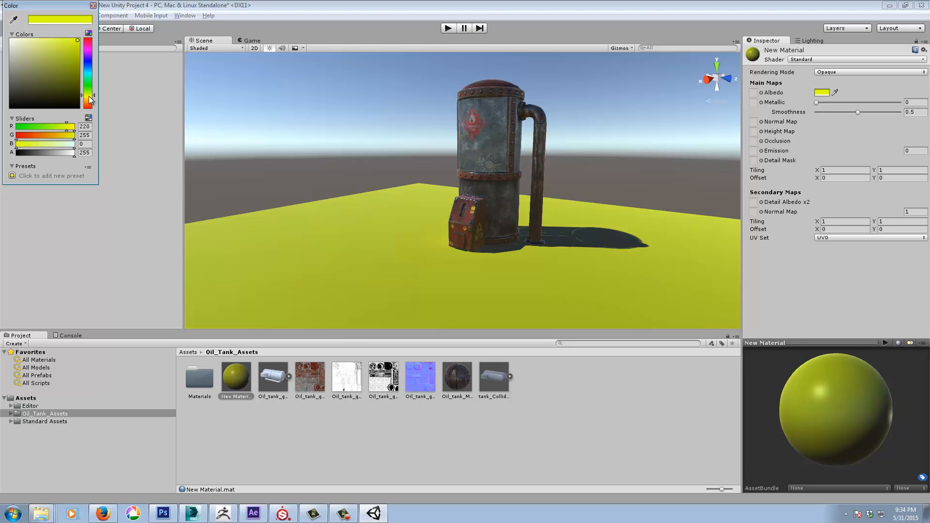
pyautogui.click(88, 39)
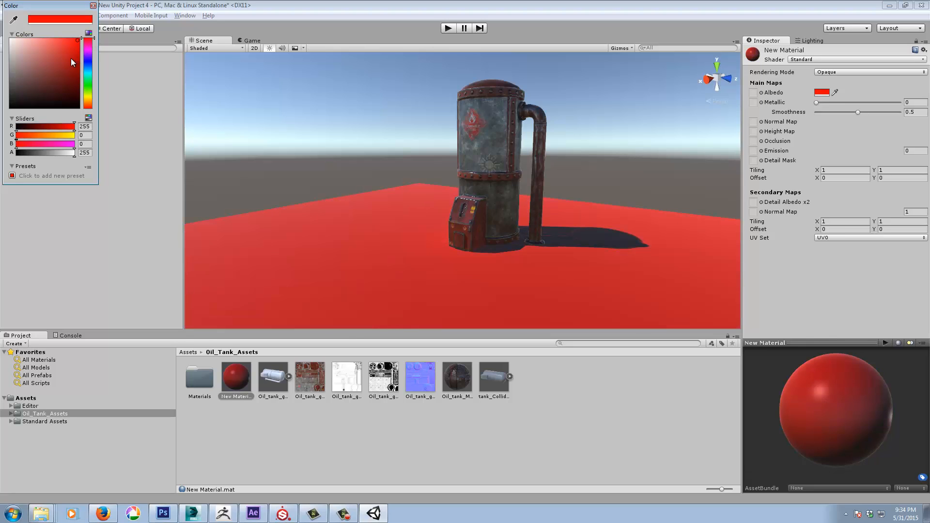
pyautogui.keyDown('alt'); pyautogui.click(514, 199); pyautogui.keyUp('alt')
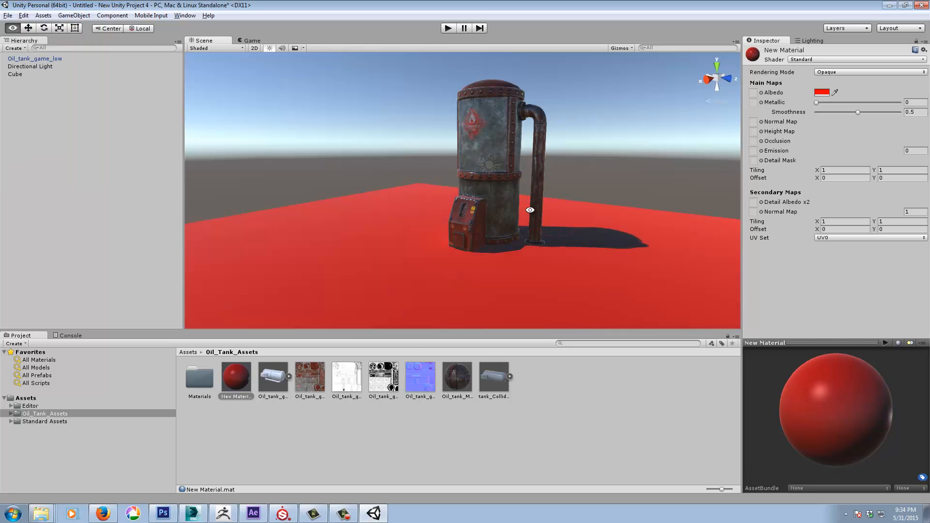
pyautogui.keyDown('alt'); pyautogui.moveTo(529, 210); pyautogui.dragTo(519, 230); pyautogui.keyUp('alt')
pyautogui.keyDown('alt'); pyautogui.moveTo(519, 230); pyautogui.dragTo(699, 243, button='right'); pyautogui.keyUp('alt')
pyautogui.keyDown('alt'); pyautogui.moveTo(447, 286); pyautogui.dragTo(510, 247); pyautogui.keyUp('alt')
pyautogui.keyDown('alt'); pyautogui.moveTo(510, 247); pyautogui.dragTo(326, 271, button='right'); pyautogui.keyUp('alt')
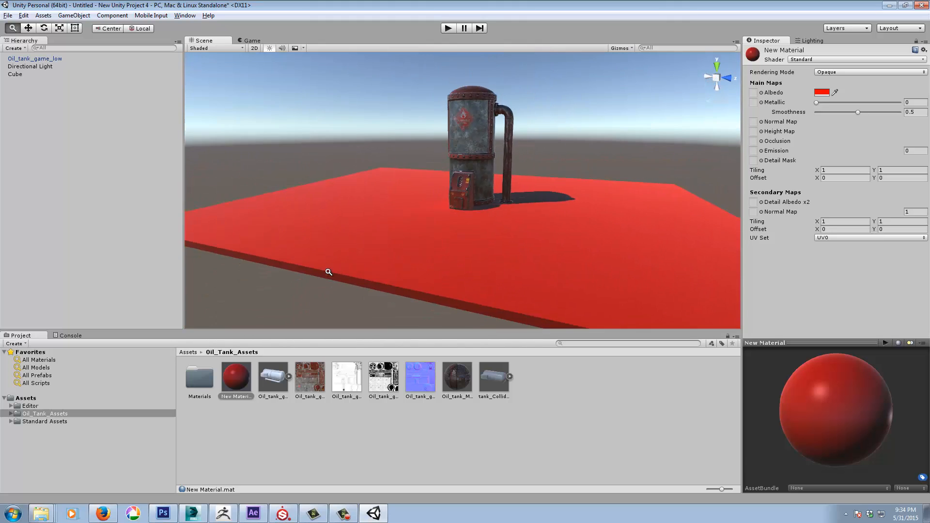
pyautogui.keyDown('alt'); pyautogui.moveTo(540, 214); pyautogui.dragTo(555, 246, button='middle'); pyautogui.keyUp('alt')
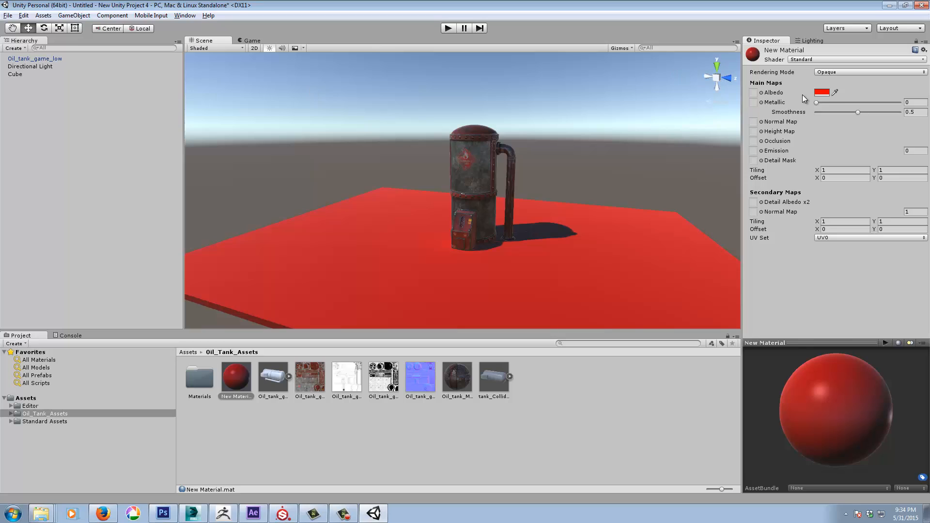
# Step: Set the floor material's albedo back to white (R 255, G 255, B 255) and inspect the tank up close
pyautogui.click(822, 92)
pyautogui.moveTo(30, 61); pyautogui.dragTo(2, 32)
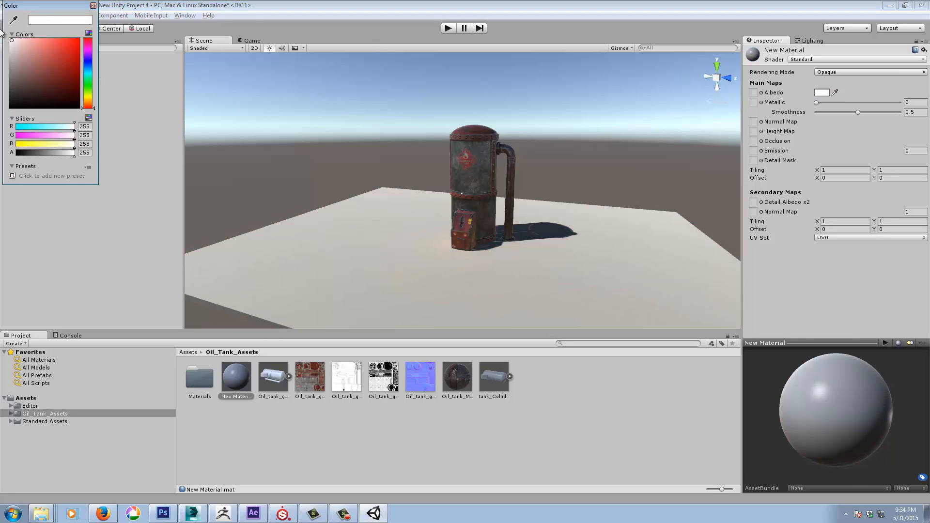
pyautogui.click(93, 6)
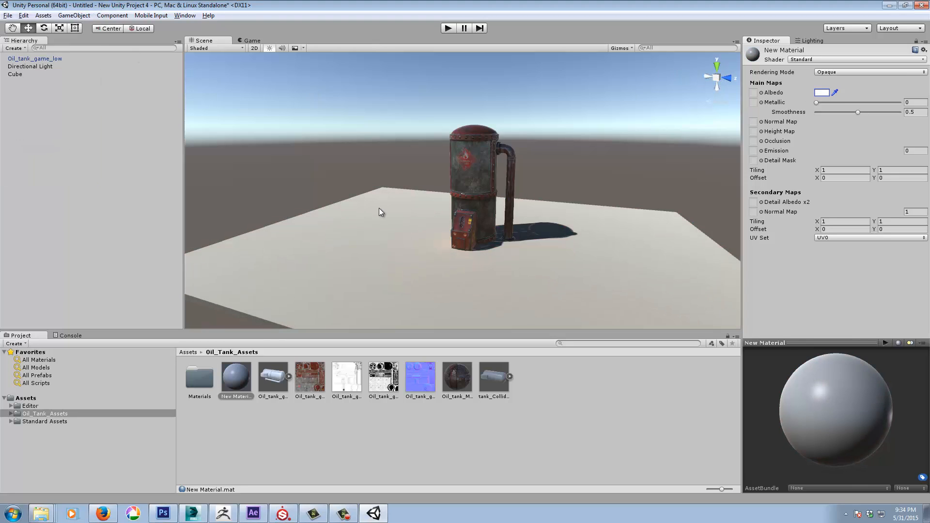
pyautogui.keyDown('alt'); pyautogui.moveTo(573, 224); pyautogui.dragTo(536, 220); pyautogui.keyUp('alt')
pyautogui.keyDown('alt'); pyautogui.moveTo(540, 220); pyautogui.dragTo(829, 227, button='right'); pyautogui.keyUp('alt')
pyautogui.keyDown('alt'); pyautogui.moveTo(577, 247); pyautogui.dragTo(592, 234); pyautogui.keyUp('alt')
pyautogui.moveTo(592, 235); pyautogui.dragTo(625, 243, button='middle')
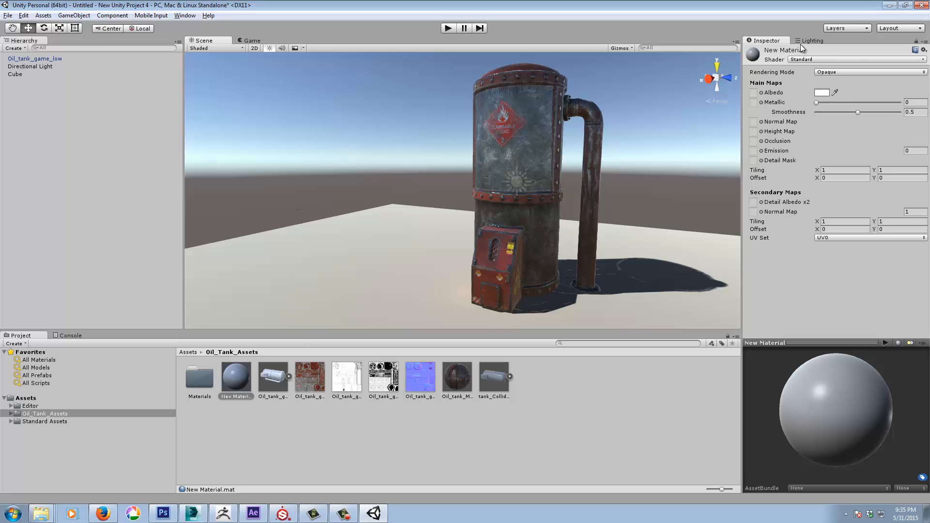
# Step: Switch to Substance Painter and hide Fill layer 1 to show the fully textured tank
pyautogui.click(814, 41)
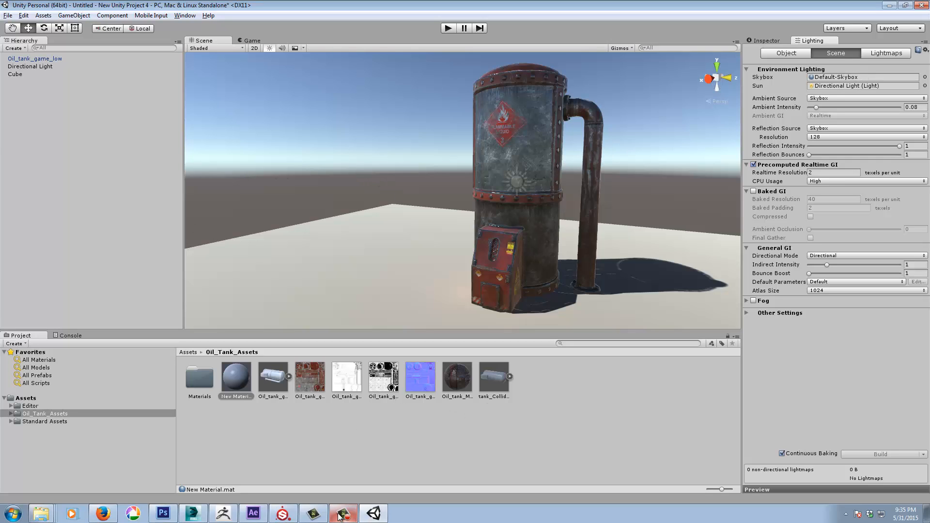
pyautogui.click(282, 514)
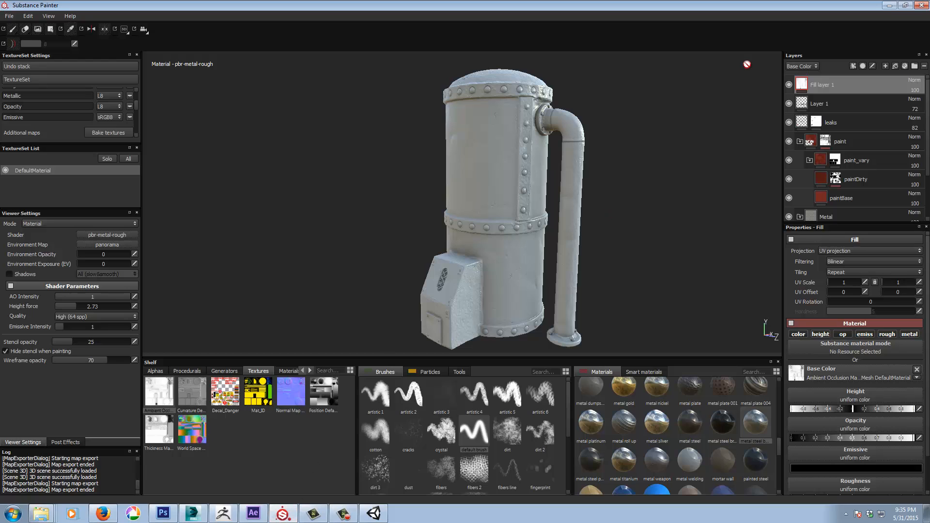
pyautogui.click(789, 85)
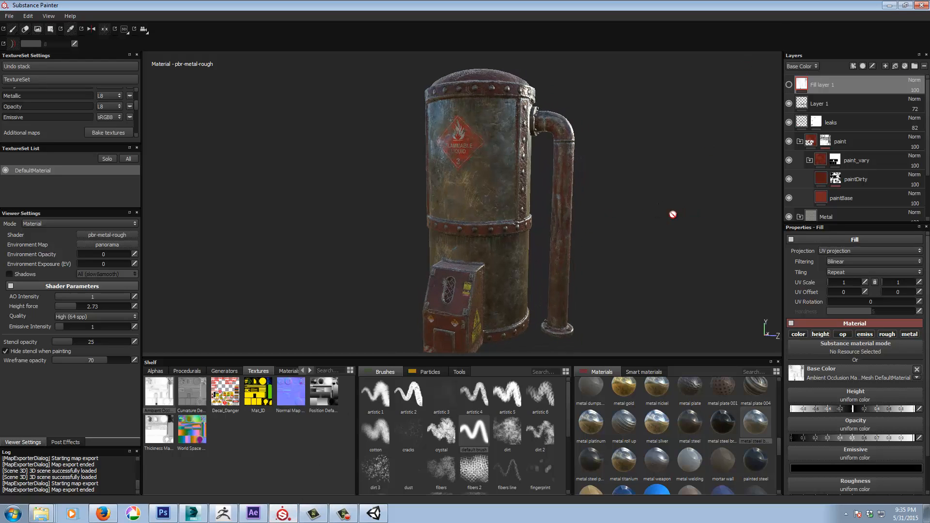
pyautogui.moveTo(671, 213)
pyautogui.keyDown('alt'); pyautogui.mouseDown()
pyautogui.moveTo(712, 212)
pyautogui.moveTo(656, 214)
pyautogui.mouseUp(); pyautogui.keyUp('alt')
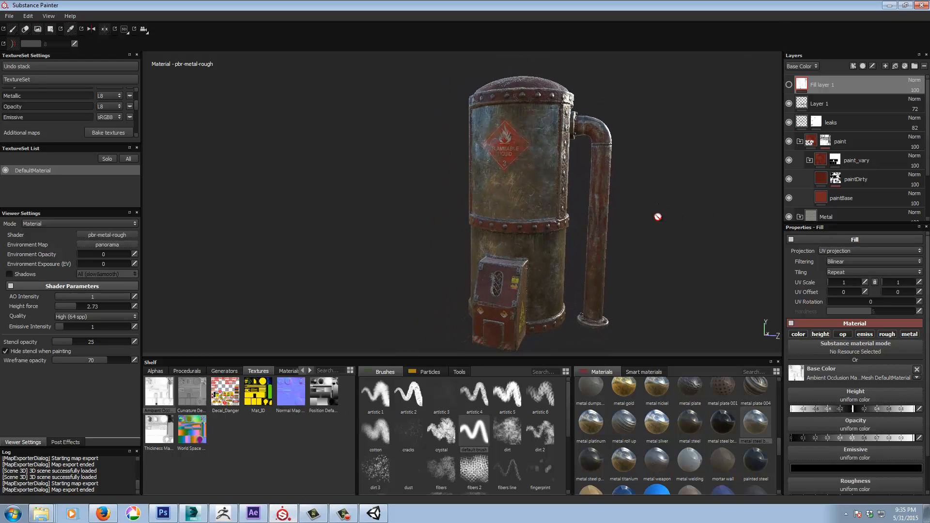
# Step: Set the viewer's environment map to road_in_tenerife_mountain and view the tank under its lighting
pyautogui.click(107, 246)
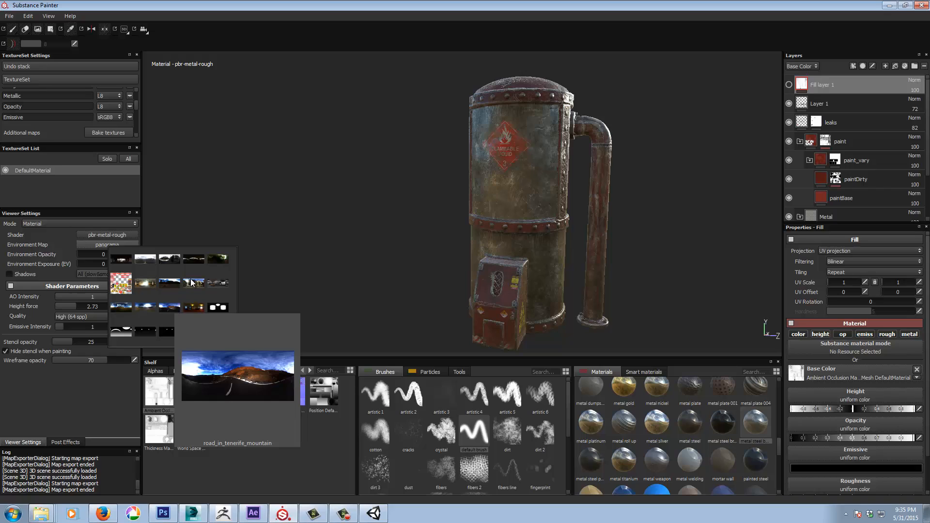
pyautogui.moveTo(170, 310)
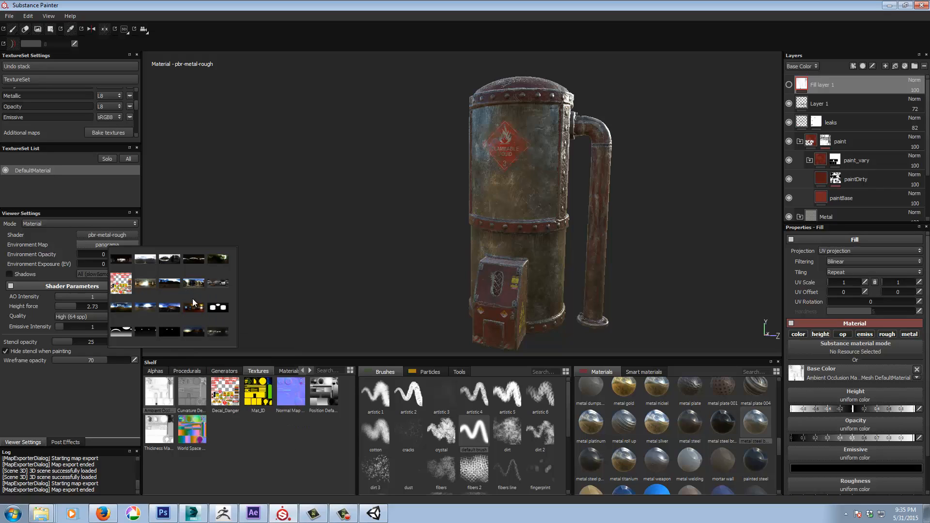
pyautogui.click(170, 307)
pyautogui.moveTo(329, 266)
pyautogui.keyDown('alt'); pyautogui.mouseDown()
pyautogui.moveTo(365, 245)
pyautogui.moveTo(396, 251)
pyautogui.moveTo(382, 251)
pyautogui.mouseUp(); pyautogui.keyUp('alt')
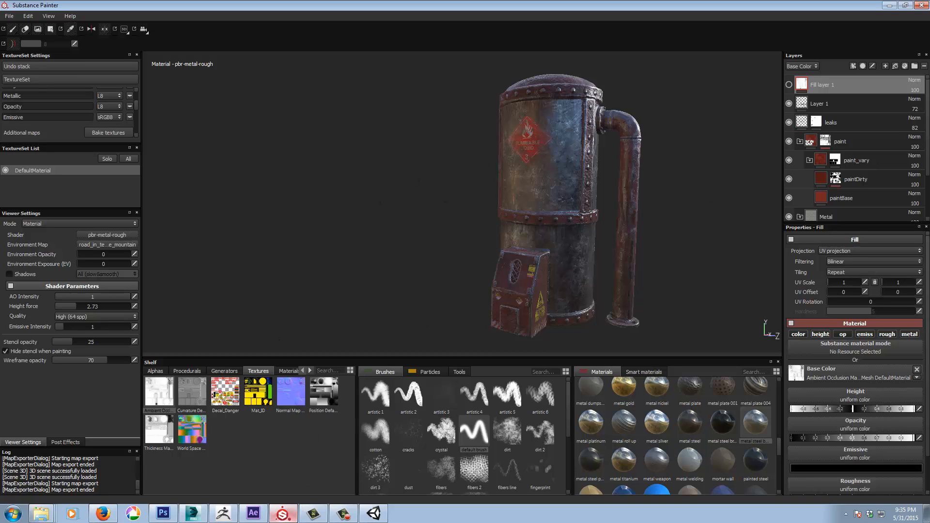
# Step: Switch to Unity and rotate the Directional Light to about X 53.7, Y -26.9, Z 2.1
pyautogui.click(374, 513)
pyautogui.keyDown('alt'); pyautogui.moveTo(647, 232); pyautogui.dragTo(612, 246, button='right'); pyautogui.keyUp('alt')
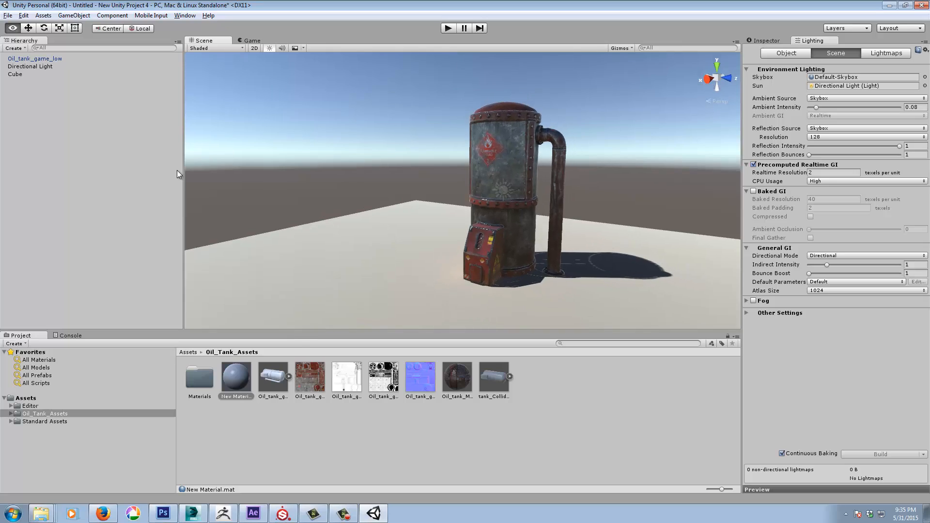
pyautogui.click(43, 68)
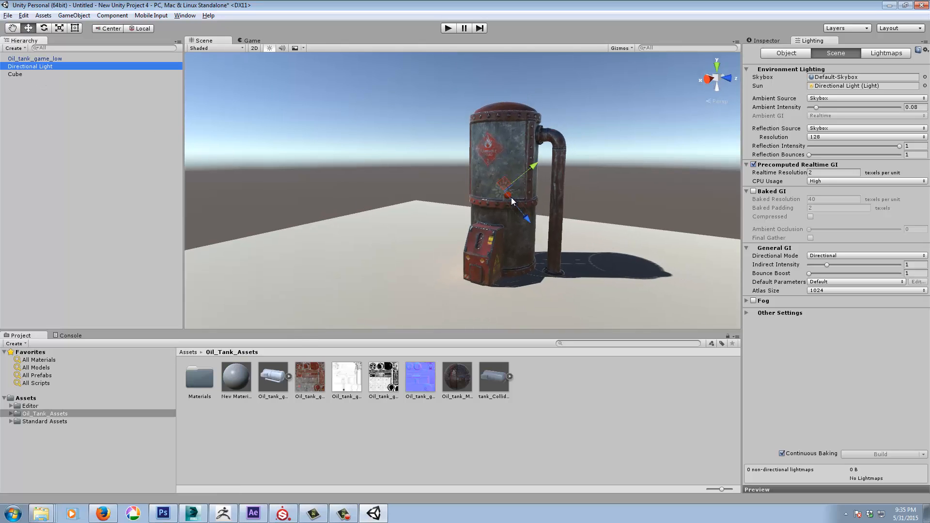
pyautogui.press('e')
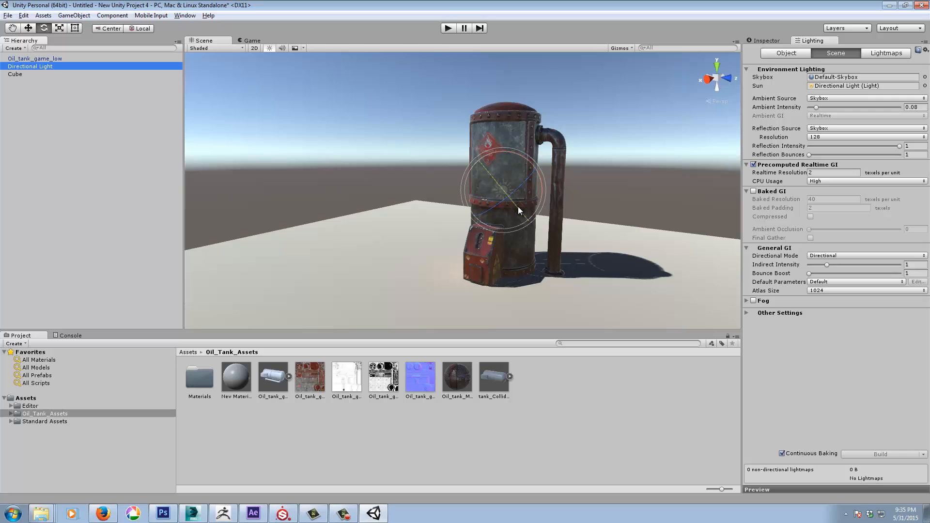
pyautogui.moveTo(518, 206); pyautogui.dragTo(492, 264)
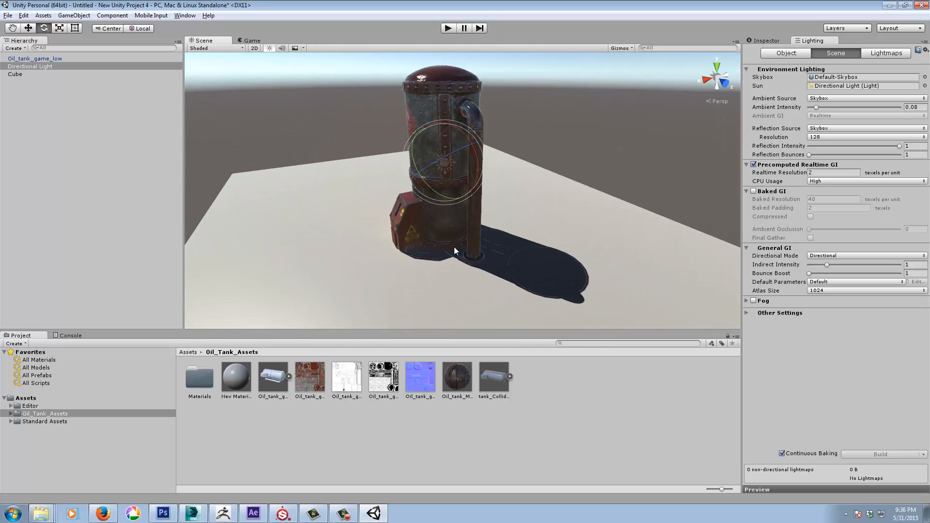
# Step: Examine the tank's shadow on the floor up close and review the Directional Light's shadow properties
pyautogui.keyDown('alt'); pyautogui.moveTo(508, 258); pyautogui.dragTo(687, 260, button='right'); pyautogui.keyUp('alt')
pyautogui.keyDown('alt'); pyautogui.moveTo(458, 303); pyautogui.dragTo(403, 244, button='middle'); pyautogui.keyUp('alt')
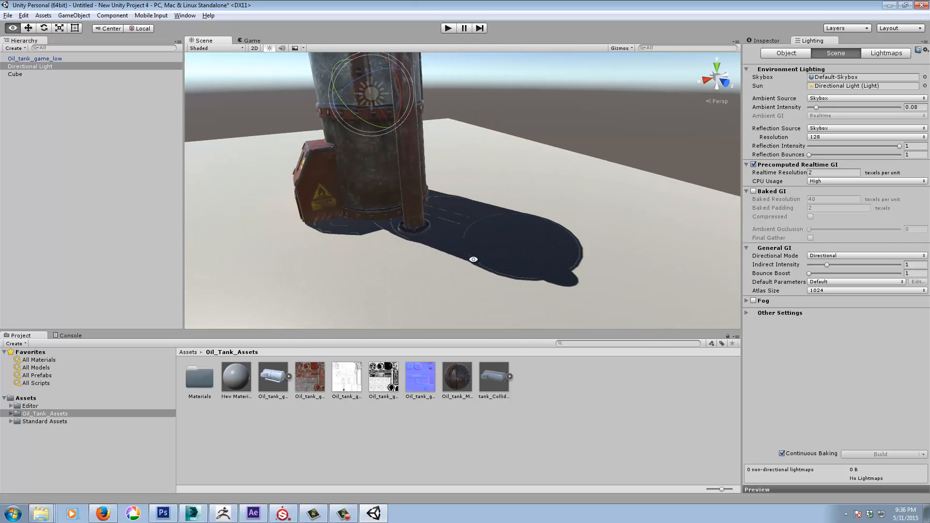
pyautogui.keyDown('alt'); pyautogui.moveTo(474, 259); pyautogui.dragTo(512, 256); pyautogui.keyUp('alt')
pyautogui.moveTo(511, 254); pyautogui.dragTo(534, 258, button='middle')
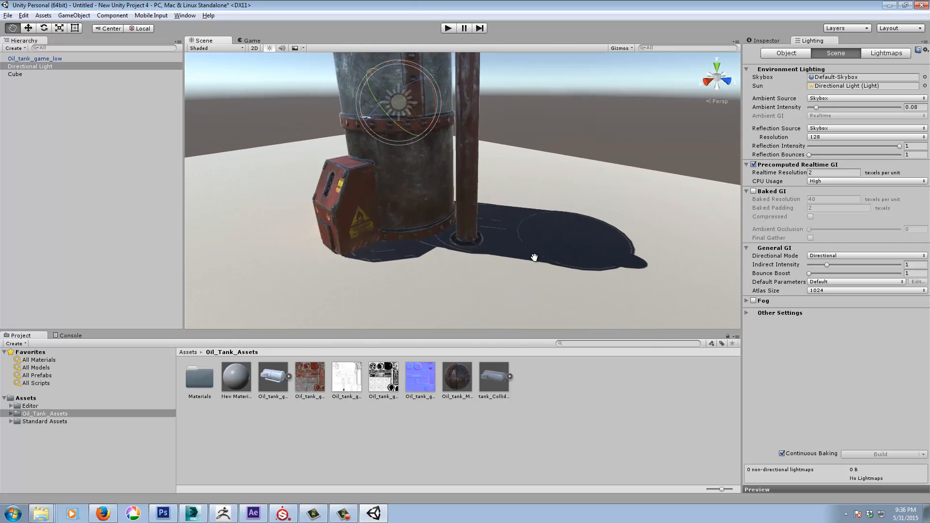
pyautogui.keyDown('alt'); pyautogui.moveTo(522, 258); pyautogui.dragTo(511, 270); pyautogui.keyUp('alt')
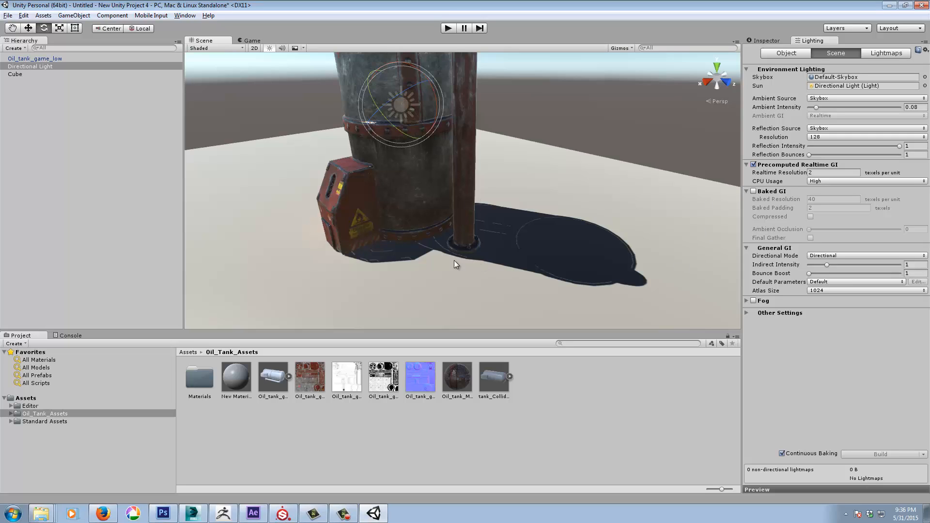
pyautogui.keyDown('alt'); pyautogui.moveTo(455, 260); pyautogui.dragTo(422, 269); pyautogui.keyUp('alt')
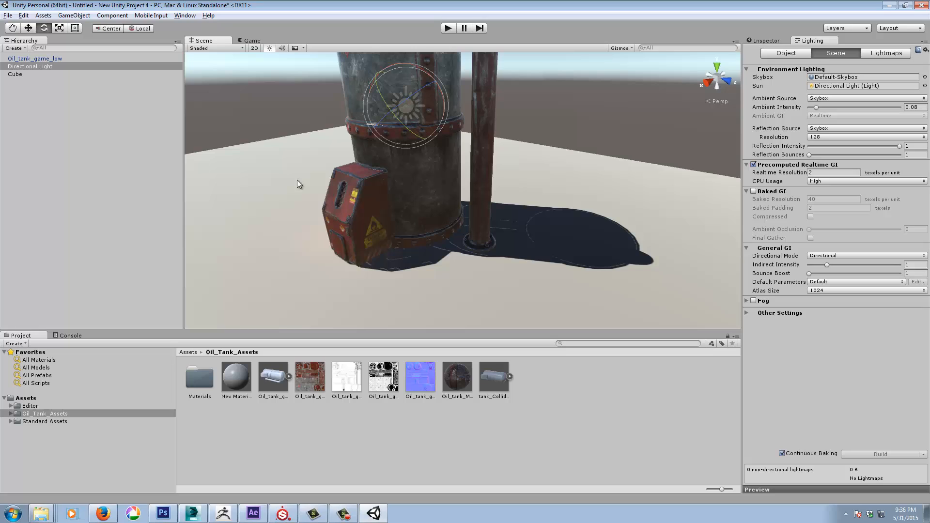
pyautogui.click(51, 68)
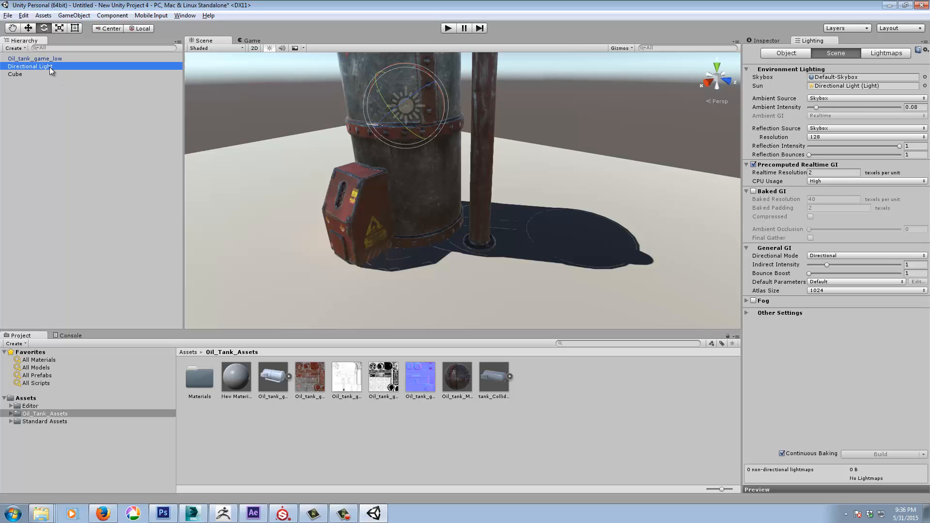
pyautogui.click(769, 42)
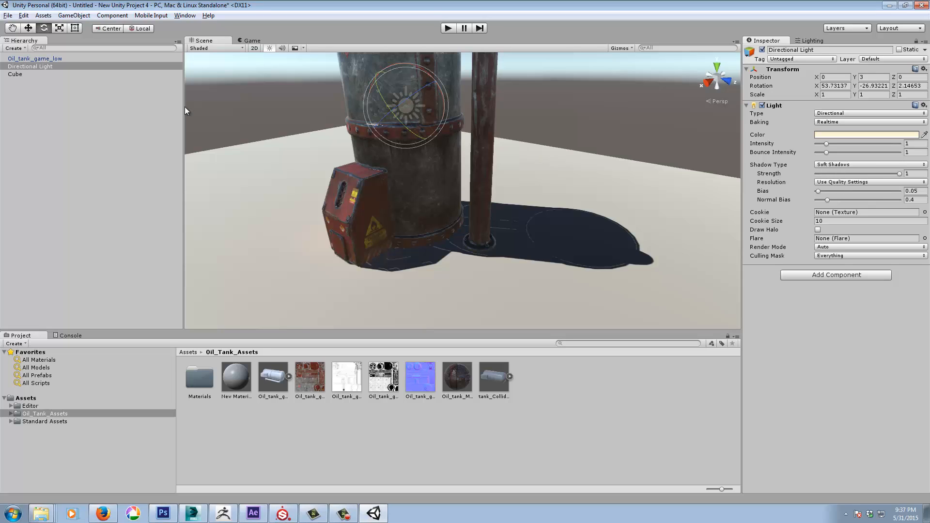
# Step: Open the project's Quality settings to review the Fantastic level's shadow options and look over the whole tank
pyautogui.click(23, 15)
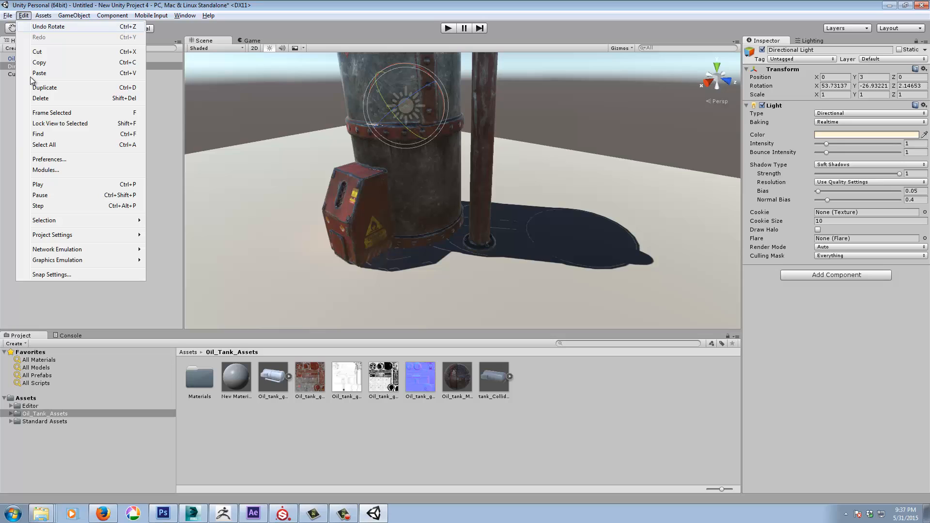
pyautogui.moveTo(86, 236)
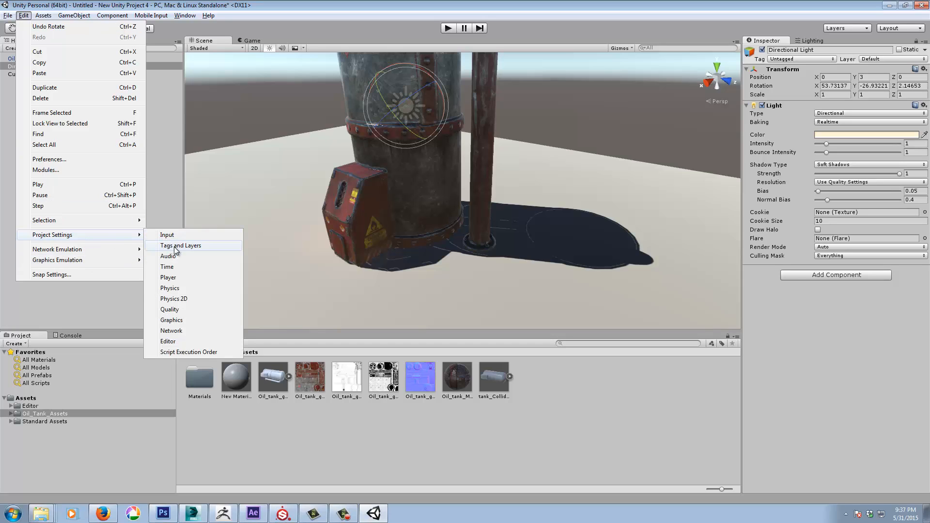
pyautogui.click(180, 309)
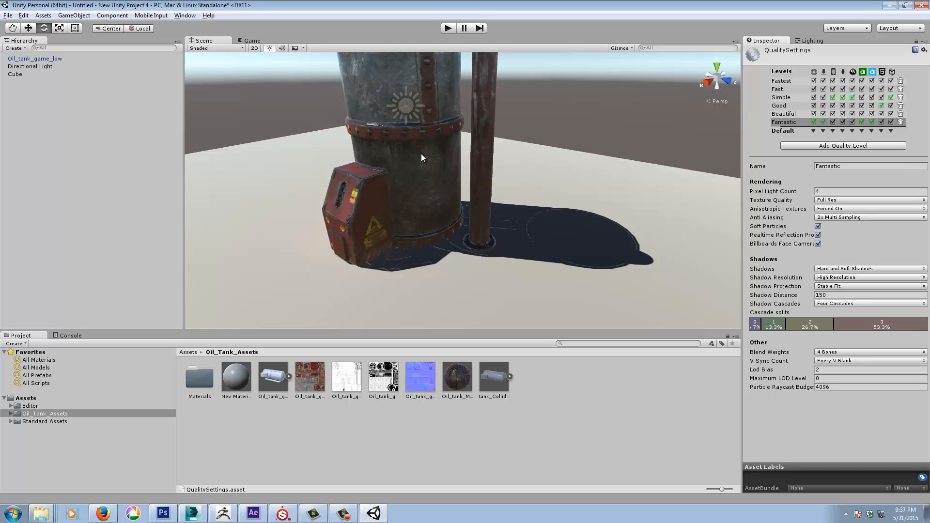
pyautogui.keyDown('alt'); pyautogui.moveTo(523, 181); pyautogui.dragTo(558, 181); pyautogui.keyUp('alt')
pyautogui.scroll(-3, 543, 126)
pyautogui.keyDown('alt'); pyautogui.moveTo(558, 181); pyautogui.dragTo(732, 168, button='right'); pyautogui.keyUp('alt')
pyautogui.moveTo(565, 229); pyautogui.dragTo(592, 209, button='middle')
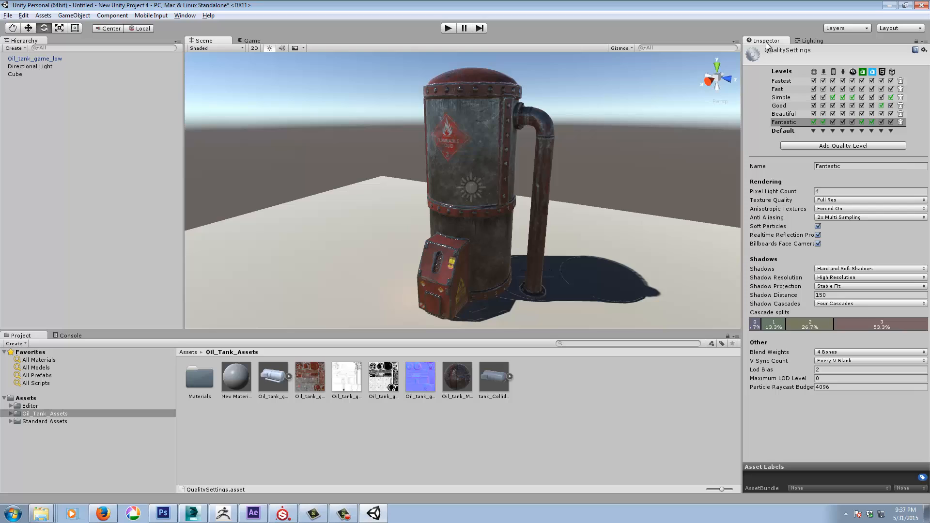
# Step: Set the Directional Light's shadow Bias and Normal Bias to 0 and inspect the floor and shadow
pyautogui.click(32, 68)
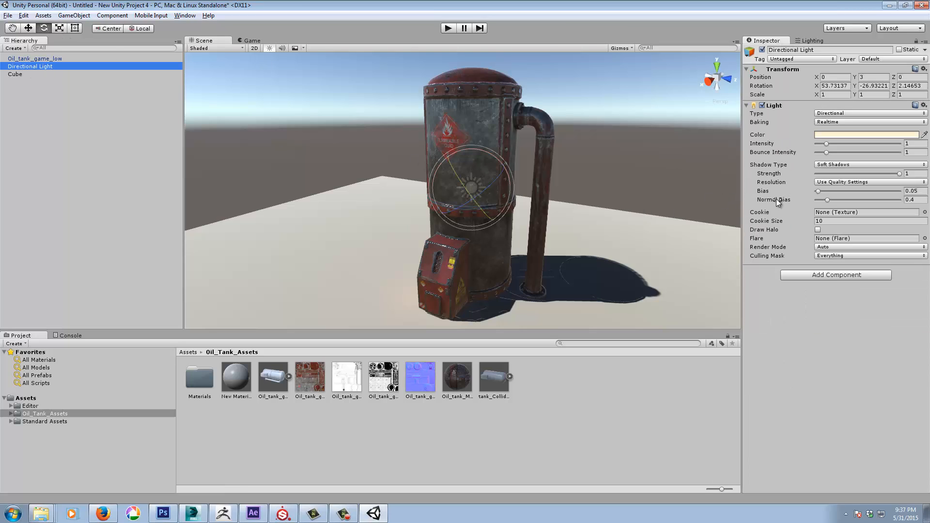
pyautogui.click(819, 192)
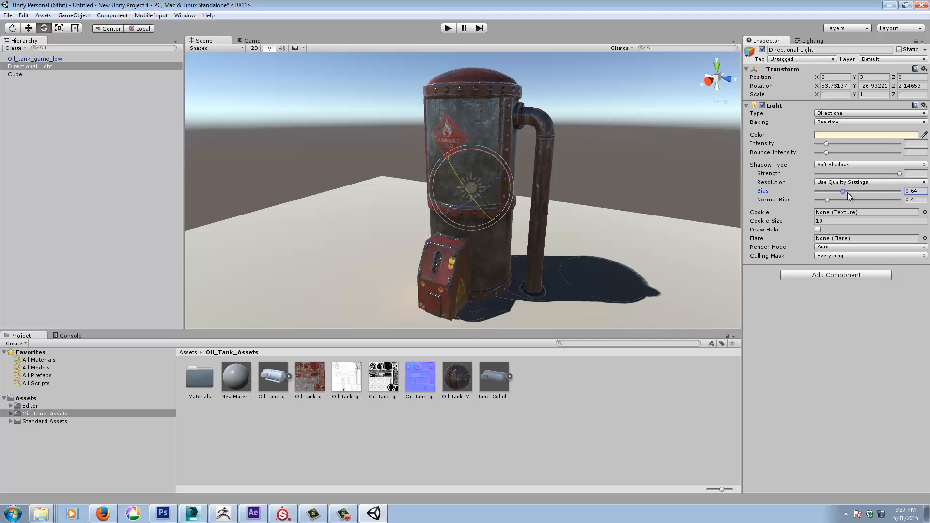
pyautogui.moveTo(865, 194); pyautogui.dragTo(818, 205)
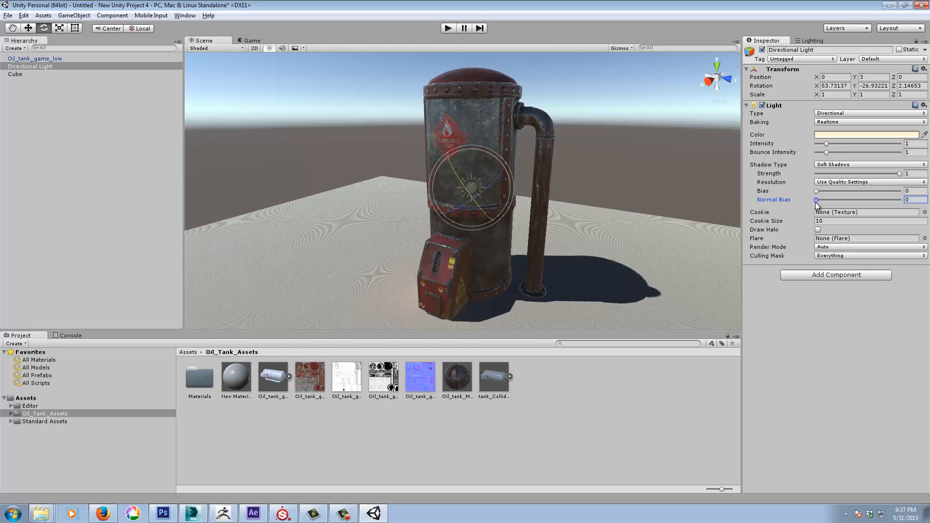
pyautogui.press('q')
pyautogui.moveTo(618, 228); pyautogui.dragTo(566, 157)
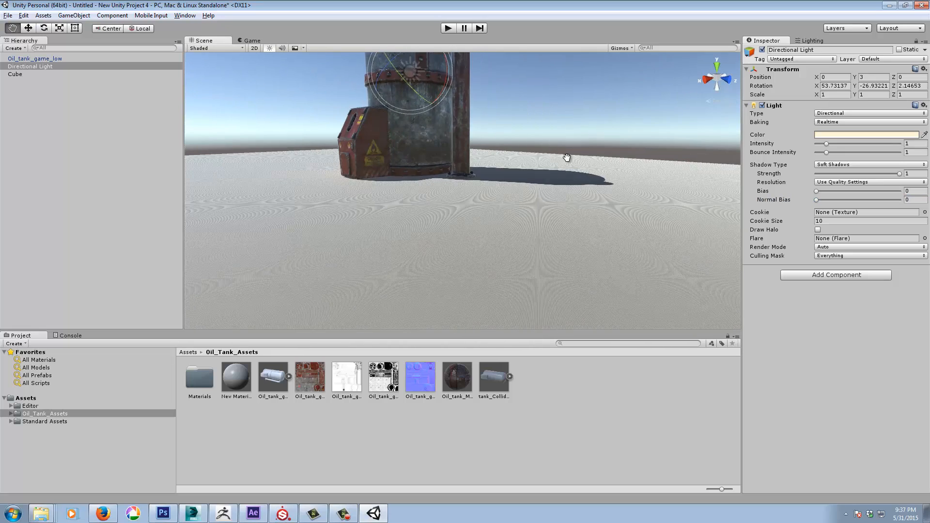
pyautogui.keyDown('alt'); pyautogui.moveTo(480, 267); pyautogui.dragTo(565, 233); pyautogui.keyUp('alt')
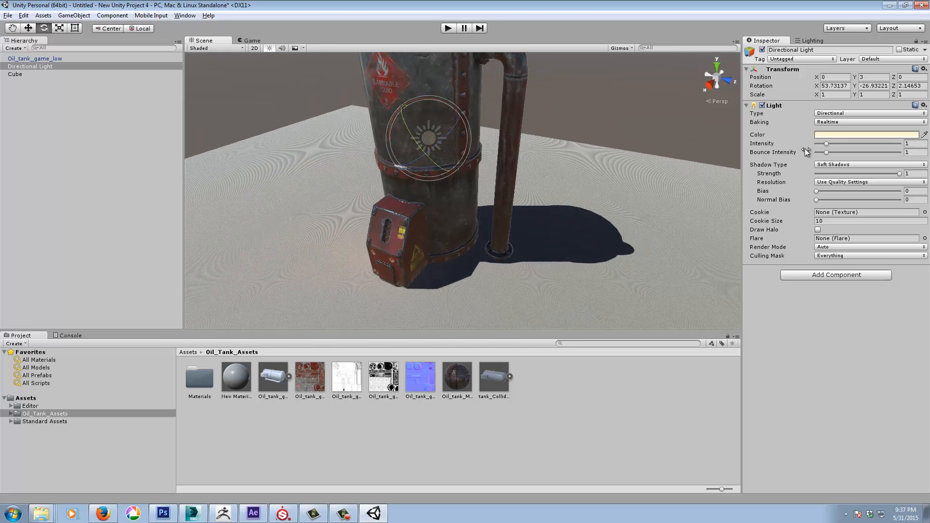
# Step: Set the Directional Light's Normal Bias to 0.71 and inspect the tank's shadow from near and far
pyautogui.moveTo(819, 201); pyautogui.dragTo(834, 196)
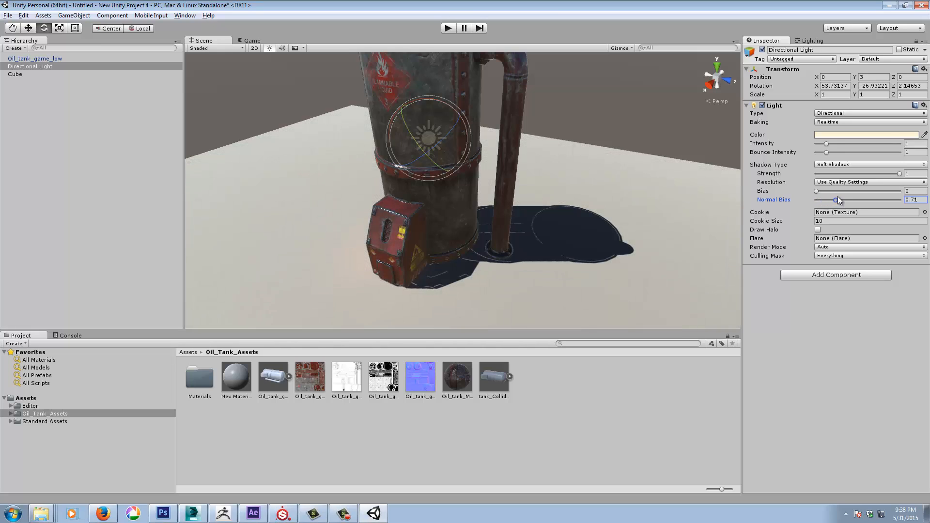
pyautogui.keyDown('alt'); pyautogui.moveTo(625, 206); pyautogui.dragTo(566, 203); pyautogui.keyUp('alt')
pyautogui.keyDown('alt'); pyautogui.moveTo(554, 277); pyautogui.dragTo(481, 258, button='right'); pyautogui.keyUp('alt')
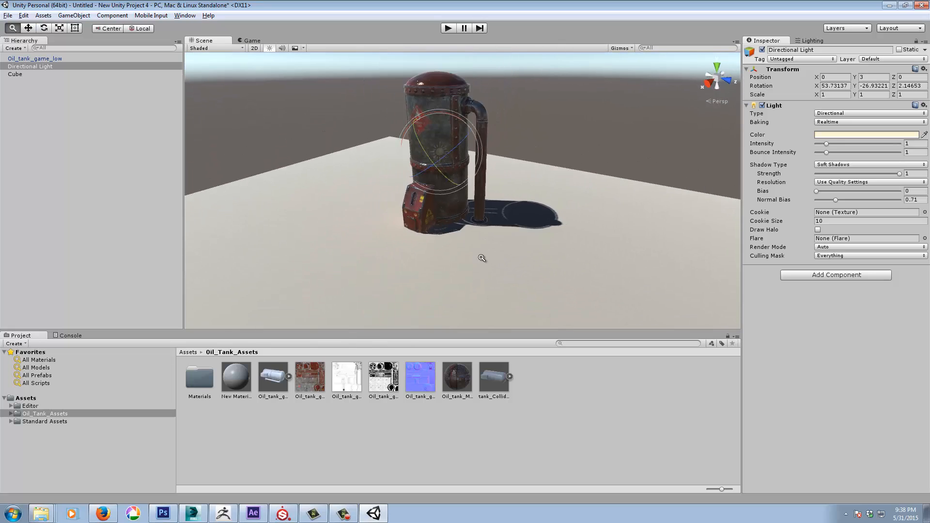
pyautogui.keyDown('alt'); pyautogui.moveTo(576, 256); pyautogui.dragTo(553, 222); pyautogui.keyUp('alt')
pyautogui.keyDown('alt'); pyautogui.moveTo(553, 223); pyautogui.dragTo(710, 236, button='right'); pyautogui.keyUp('alt')
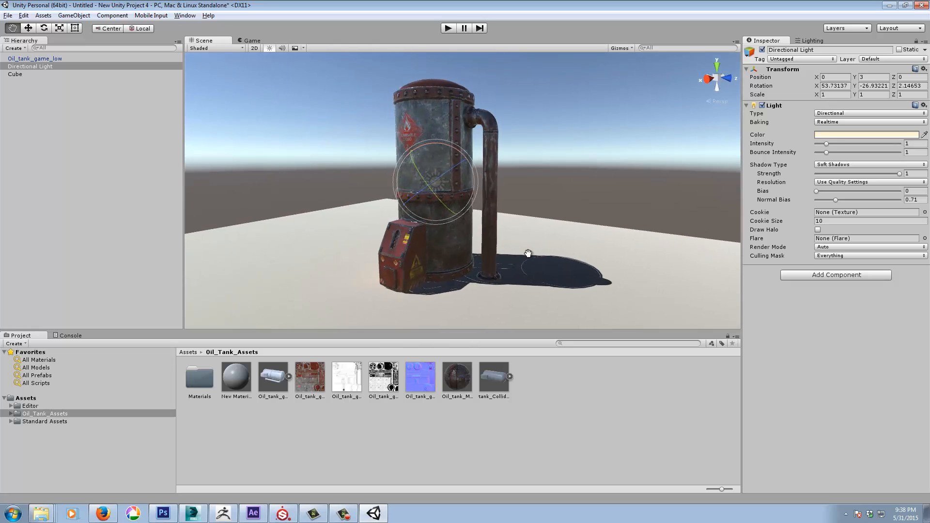
pyautogui.keyDown('alt'); pyautogui.moveTo(527, 254); pyautogui.dragTo(577, 282, button='middle'); pyautogui.keyUp('alt')
pyautogui.moveTo(648, 268)
pyautogui.keyDown('alt'); pyautogui.mouseDown()
pyautogui.moveTo(621, 266)
pyautogui.moveTo(619, 257)
pyautogui.moveTo(649, 257)
pyautogui.mouseUp(); pyautogui.keyUp('alt')
pyautogui.moveTo(618, 264)
pyautogui.keyDown('alt'); pyautogui.mouseDown(button='middle')
pyautogui.moveTo(623, 255)
pyautogui.moveTo(618, 266)
pyautogui.mouseUp(button='middle'); pyautogui.keyUp('alt')
pyautogui.keyDown('alt'); pyautogui.moveTo(619, 266); pyautogui.dragTo(557, 279, button='right'); pyautogui.keyUp('alt')
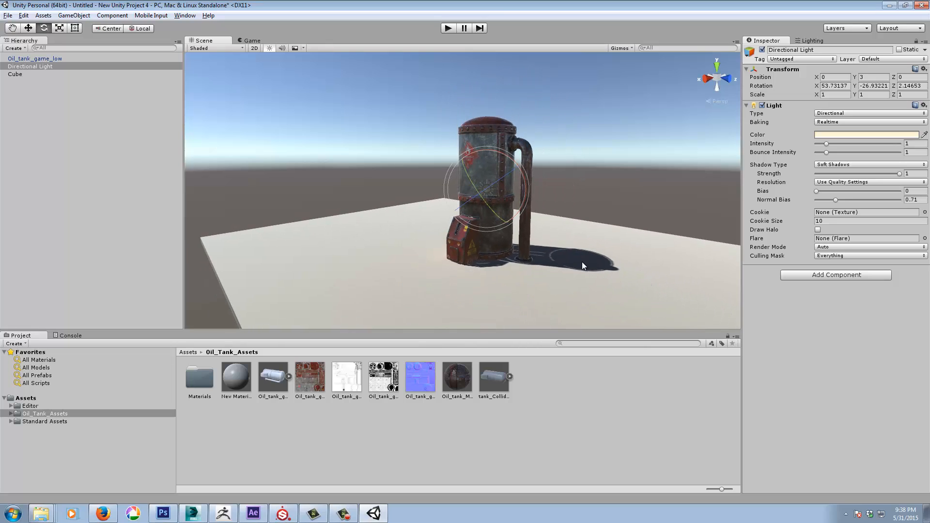
# Step: Place the FPSController prefab from the Standard Assets FirstPersonCharacter folder on the floor beside the tank
pyautogui.click(11, 421)
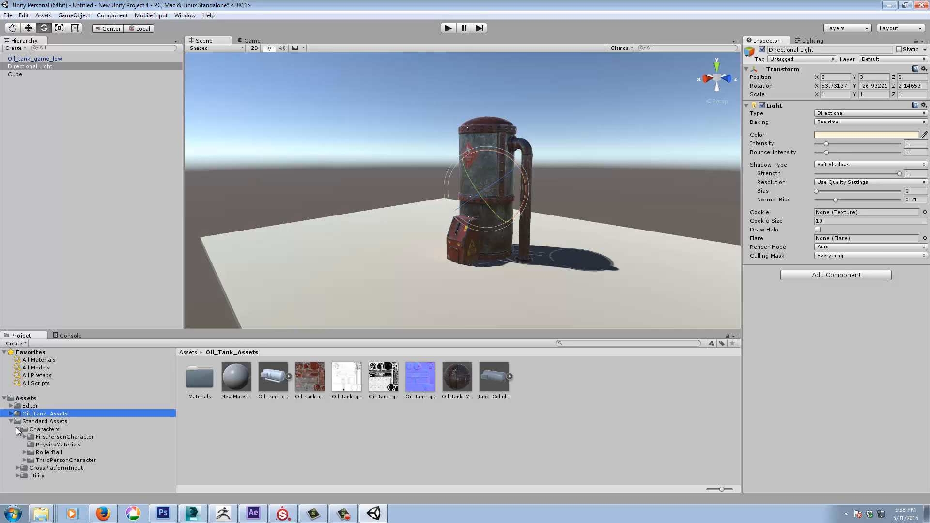
pyautogui.click(33, 438)
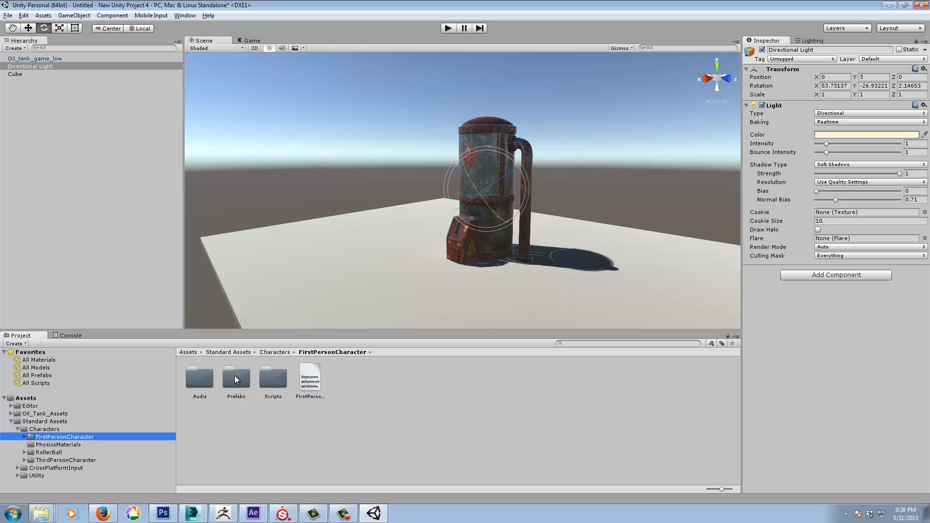
pyautogui.doubleClick(236, 378)
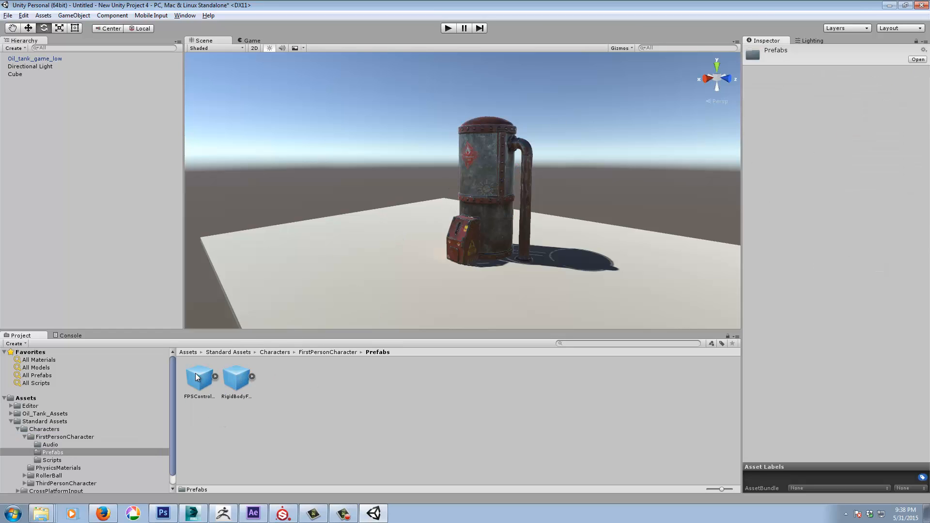
pyautogui.moveTo(198, 378); pyautogui.dragTo(299, 272)
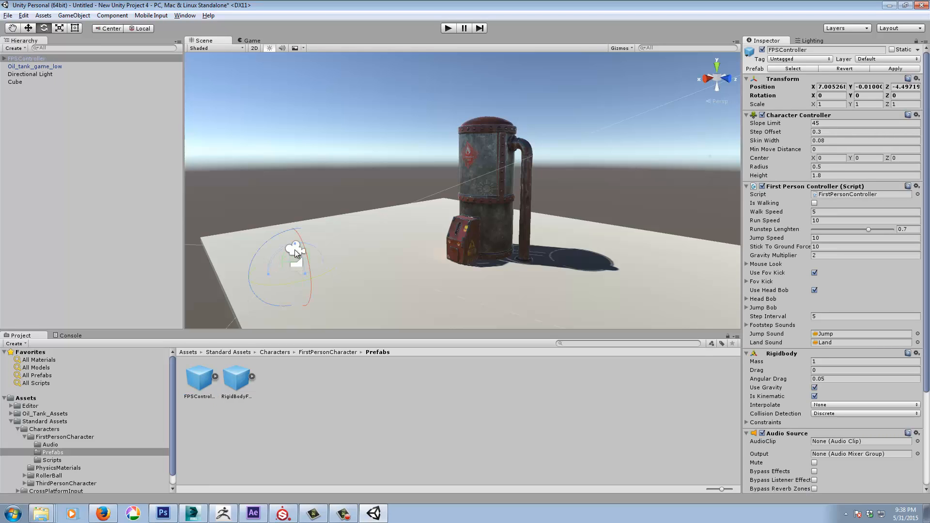
# Step: Raise the FPSController above the floor to Y 3.07 and run the scene in play mode
pyautogui.press('w')
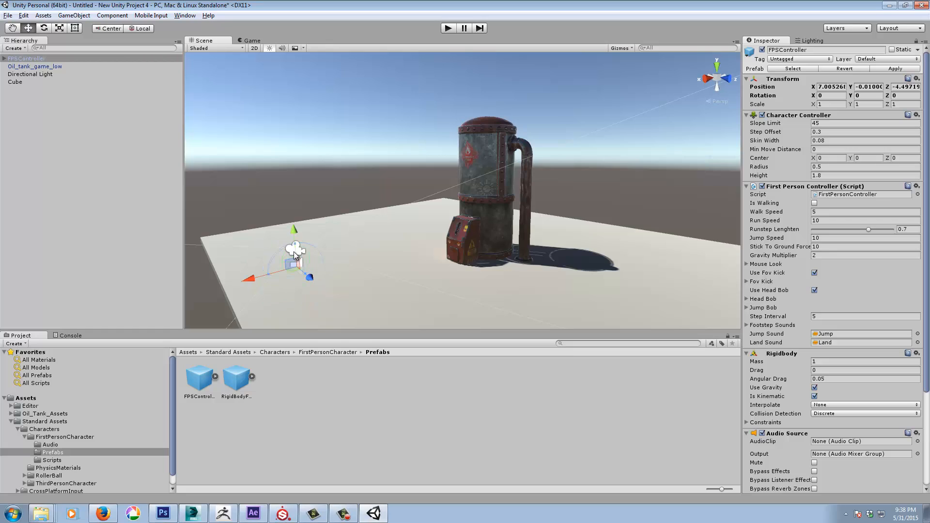
pyautogui.moveTo(294, 232); pyautogui.dragTo(307, 181)
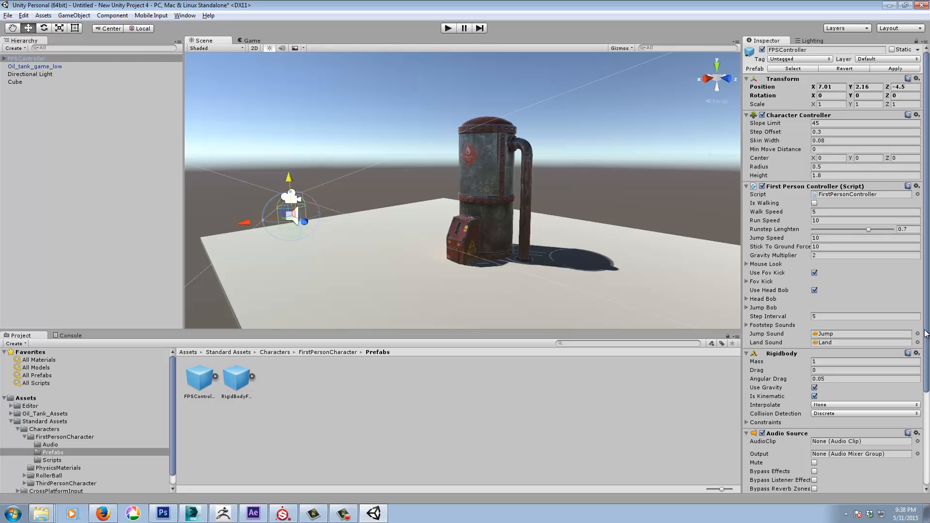
pyautogui.moveTo(926, 333); pyautogui.dragTo(928, 358)
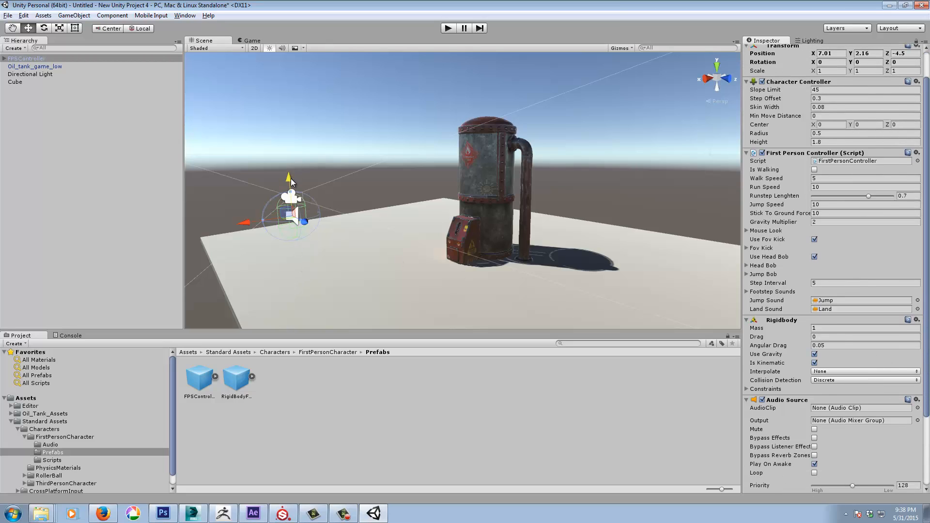
pyautogui.moveTo(291, 182); pyautogui.dragTo(290, 149)
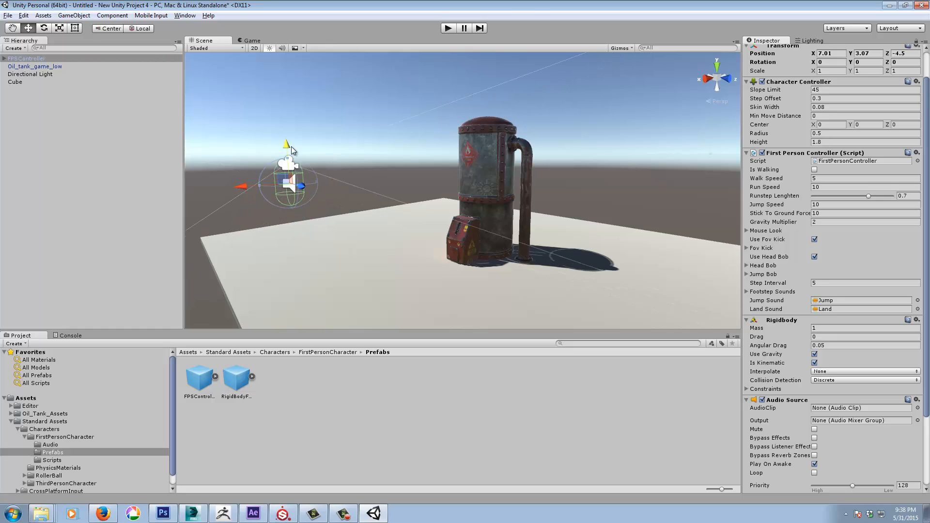
pyautogui.click(450, 28)
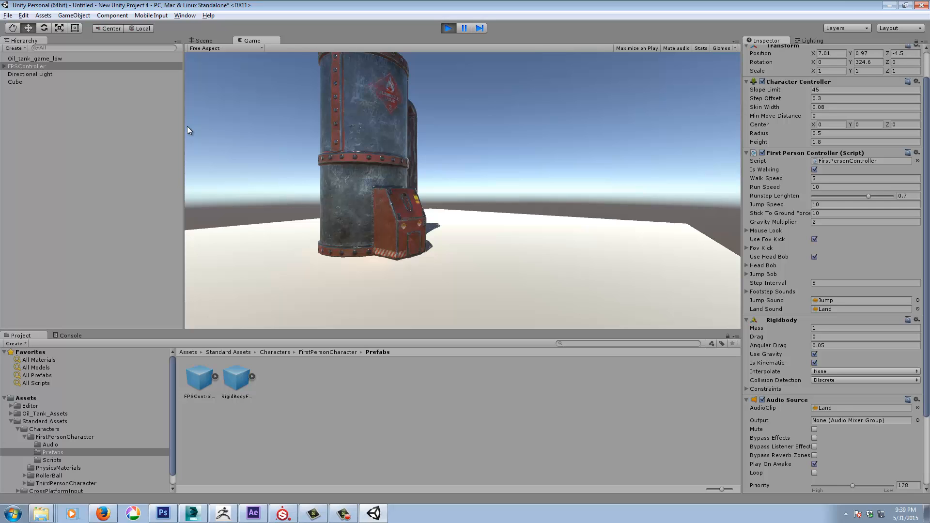
# Step: Walk and jump around the oil tank in play mode, examine it from several sides, and stop the game
pyautogui.press('w')
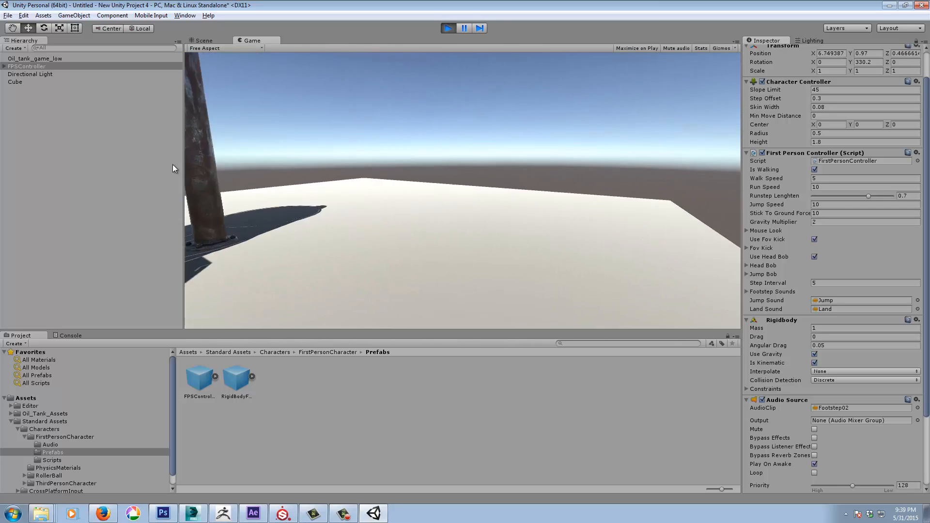
pyautogui.press('w')
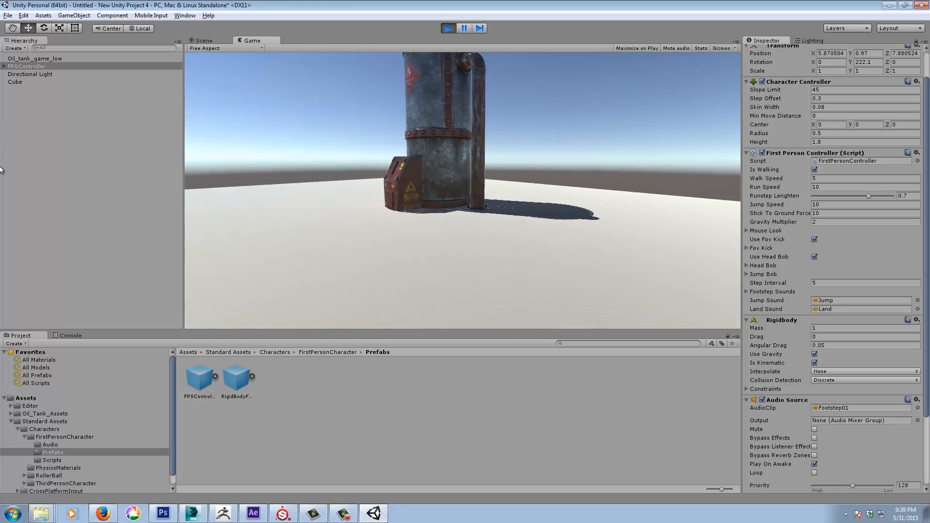
pyautogui.press('w')
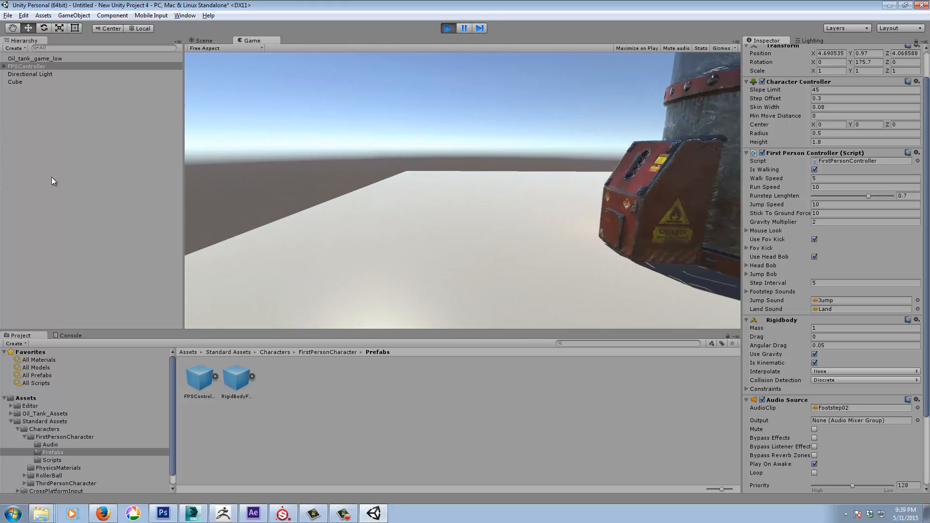
pyautogui.press('w')
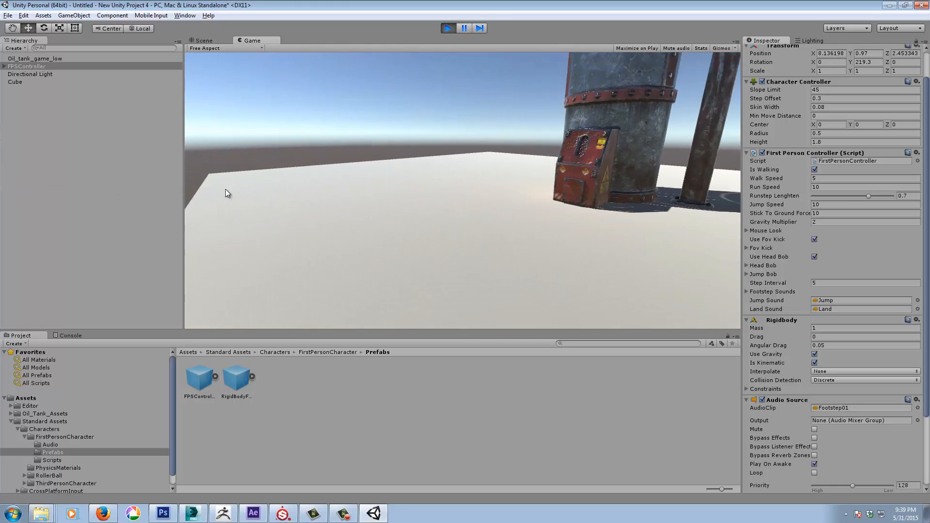
pyautogui.press('w')
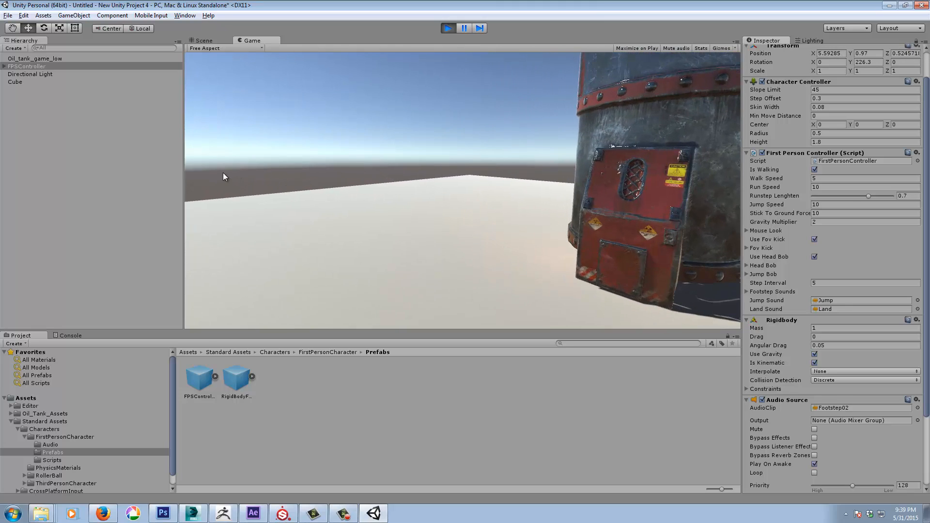
pyautogui.press('space')
pyautogui.press('w')
pyautogui.press('a')
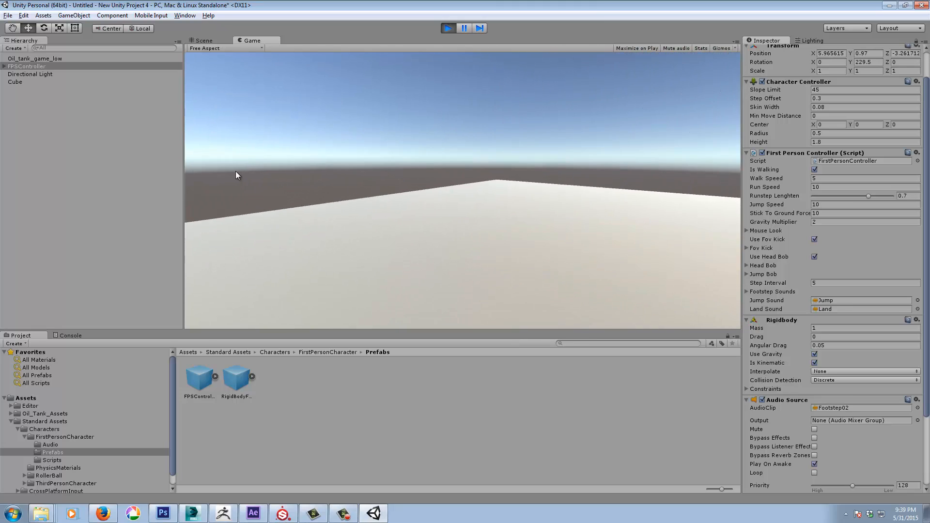
pyautogui.press('a')
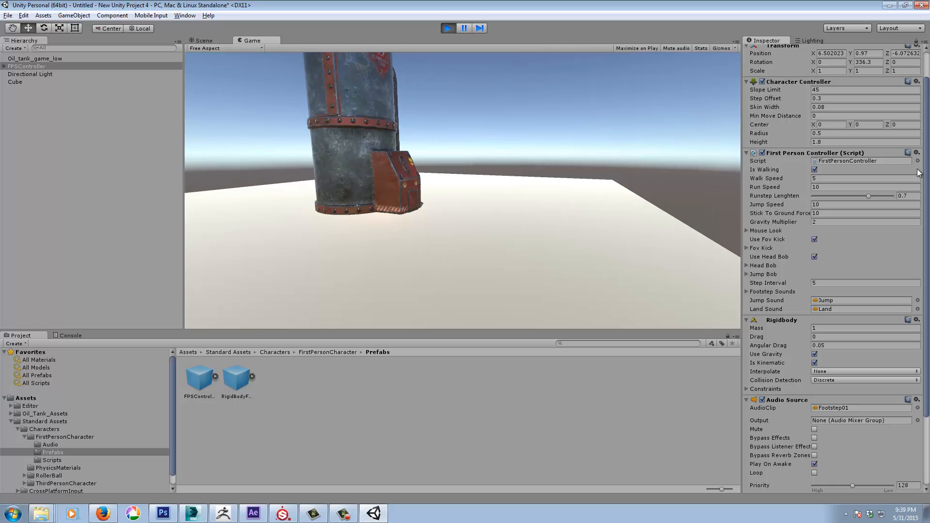
pyautogui.press('w')
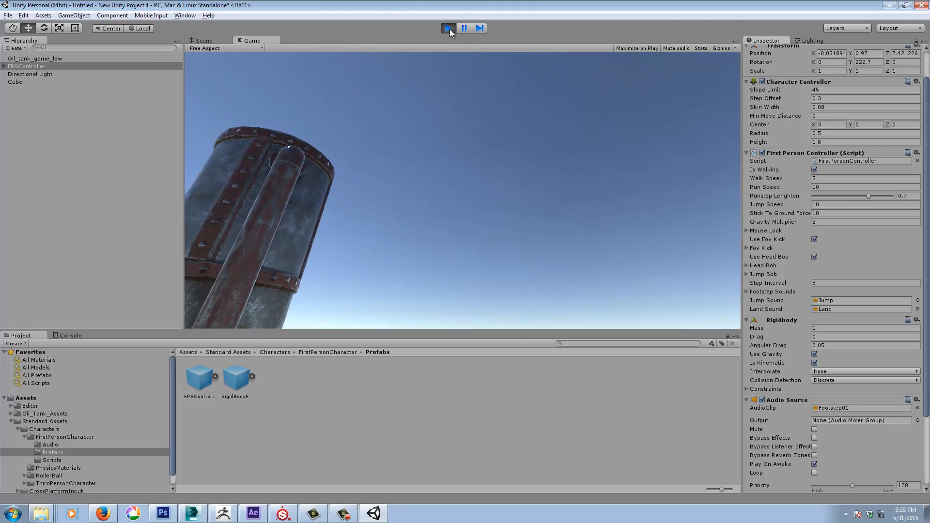
pyautogui.click(449, 29)
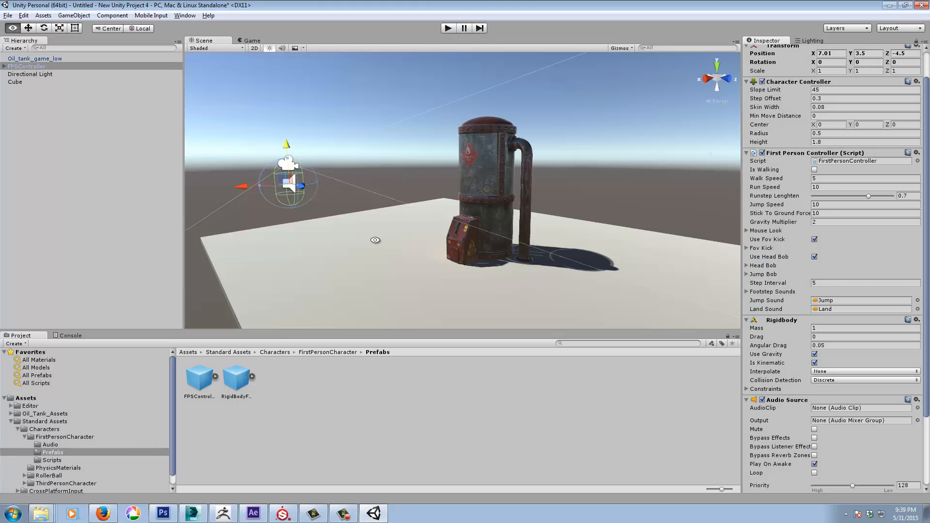
# Step: Show the contents of the Oil_Tank_Assets folder and select the oil tank in the scene
pyautogui.keyDown('alt'); pyautogui.moveTo(376, 241); pyautogui.dragTo(508, 281); pyautogui.keyUp('alt')
pyautogui.press('w')
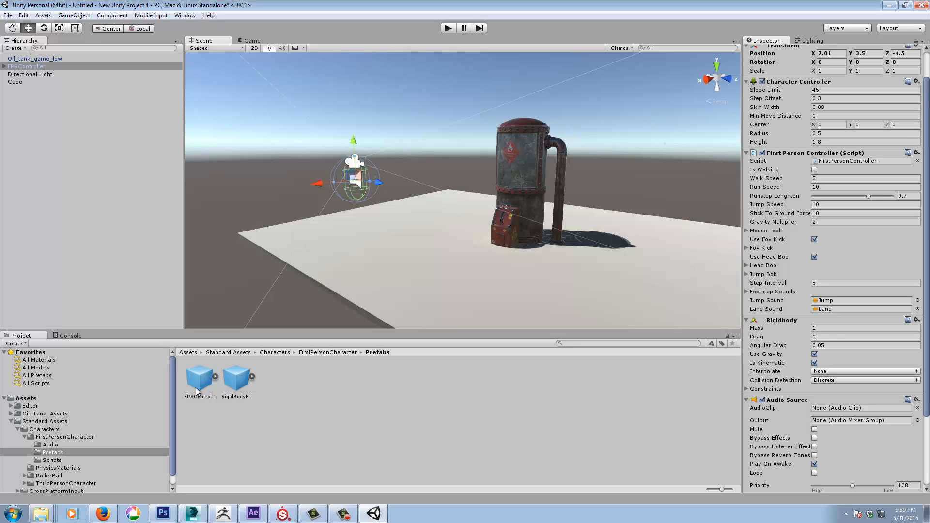
pyautogui.click(30, 414)
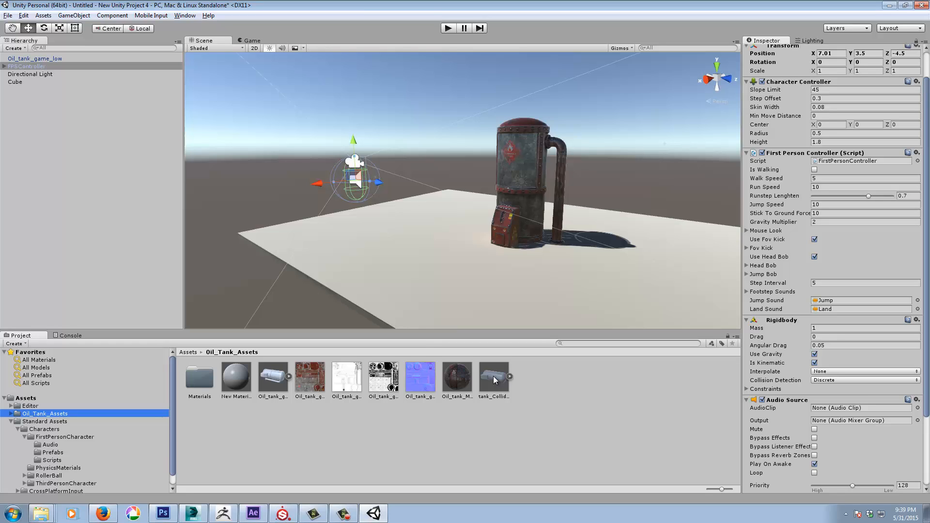
pyautogui.click(533, 172)
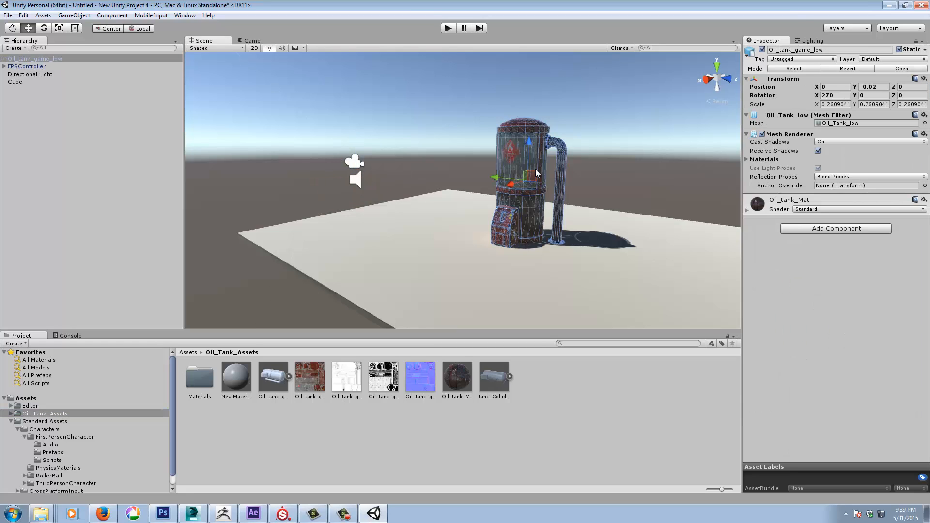
pyautogui.click(775, 40)
pyautogui.click(831, 229)
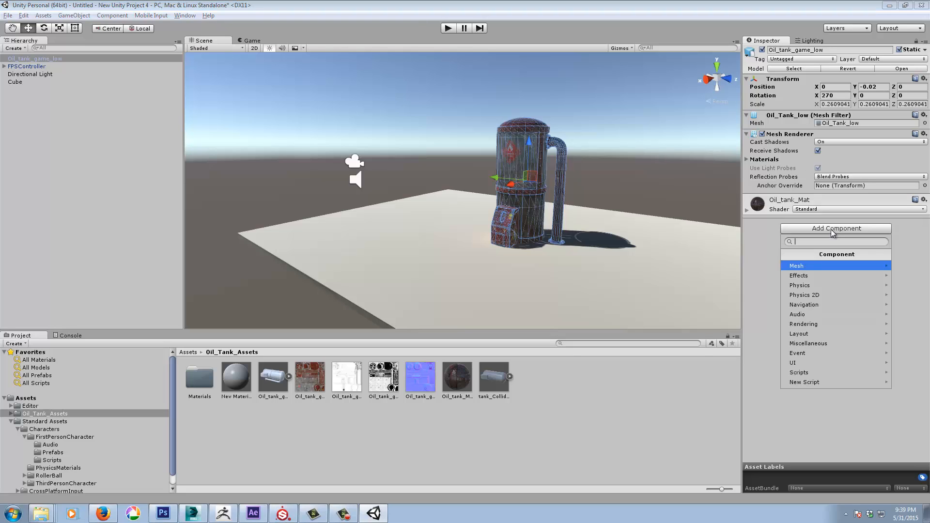
pyautogui.click(814, 295)
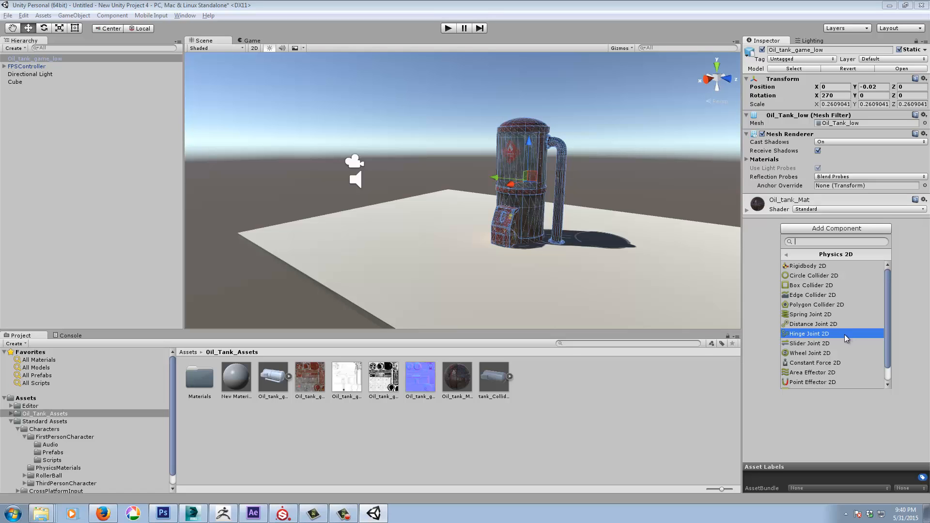
pyautogui.click(814, 255)
pyautogui.click(813, 266)
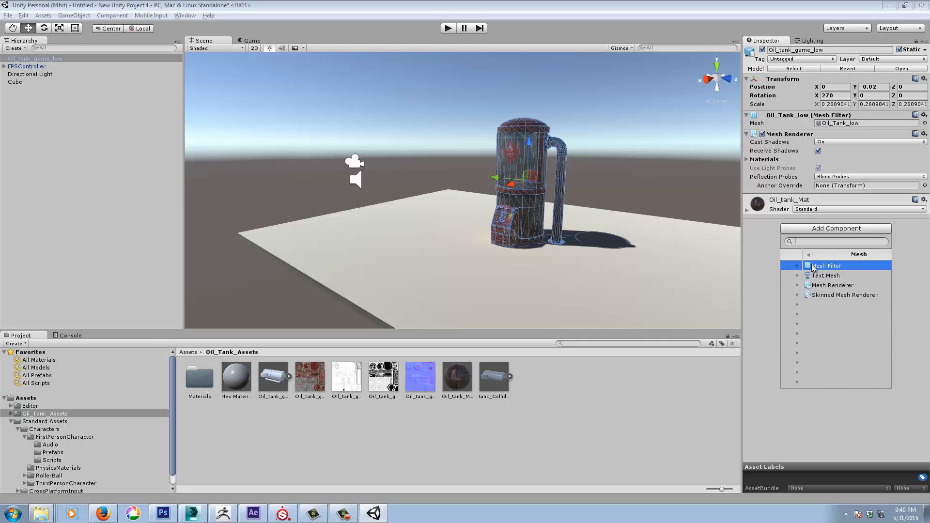
pyautogui.click(815, 257)
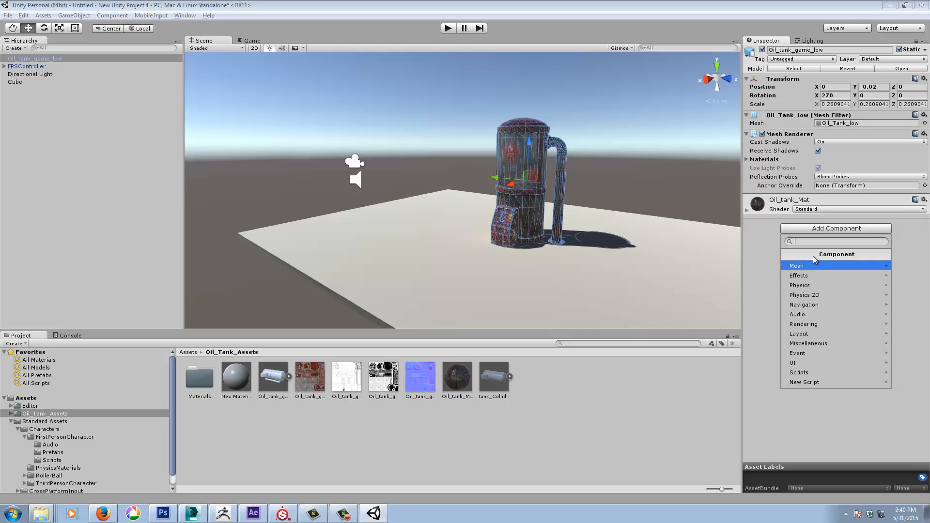
pyautogui.click(814, 296)
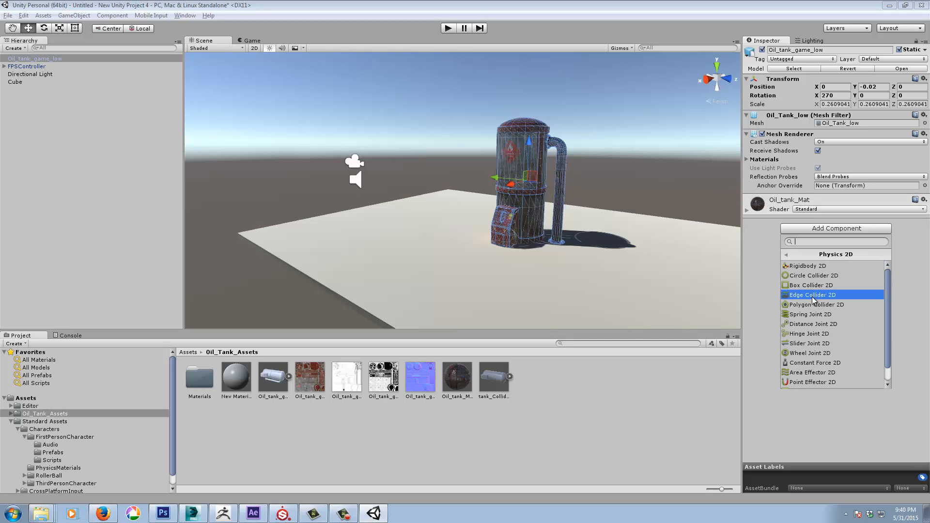
pyautogui.moveTo(888, 338); pyautogui.dragTo(885, 288)
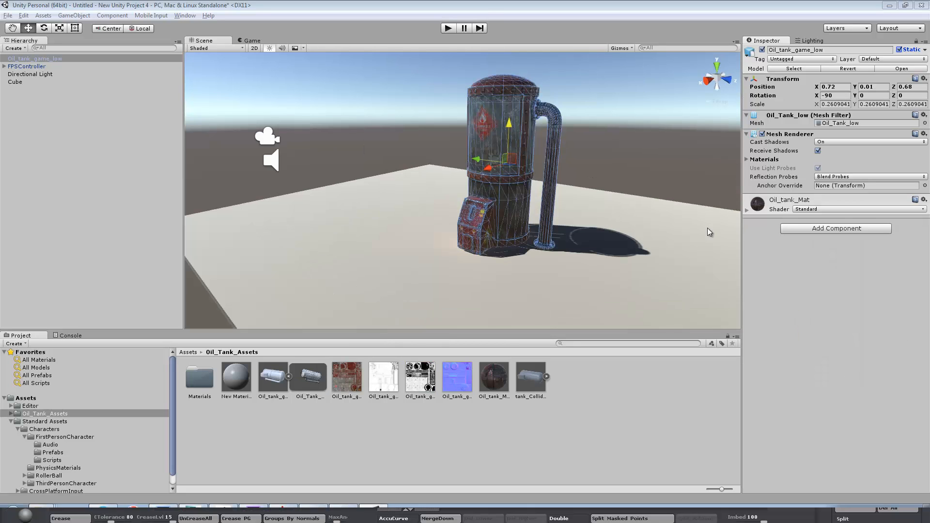
# Step: Find the Mesh Collider component by searching for "m" and add it to the oil tank
pyautogui.click(839, 229)
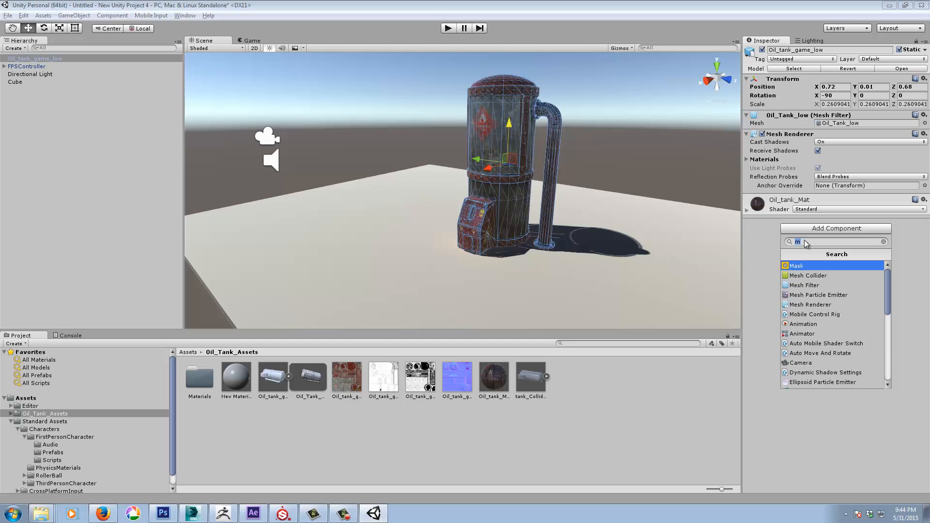
pyautogui.press('BackSpace')
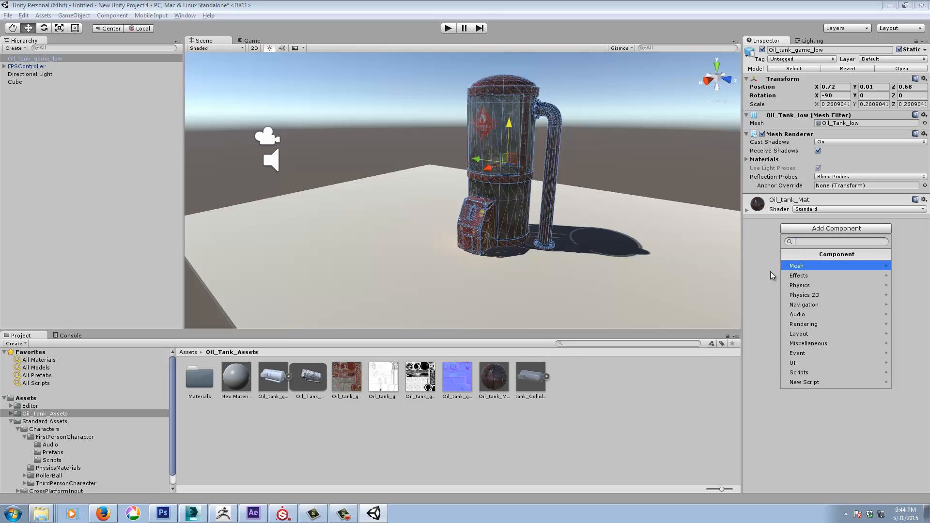
pyautogui.click(809, 295)
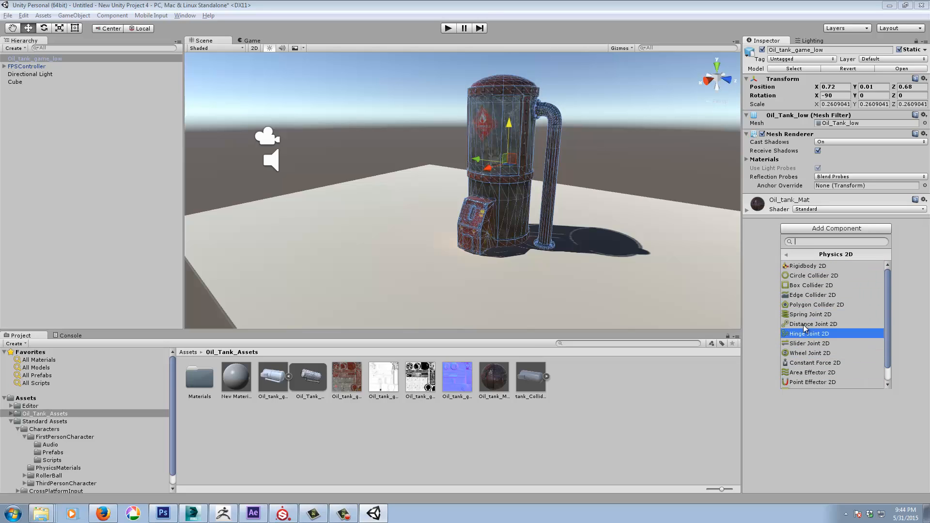
pyautogui.scroll(-2, 890, 315)
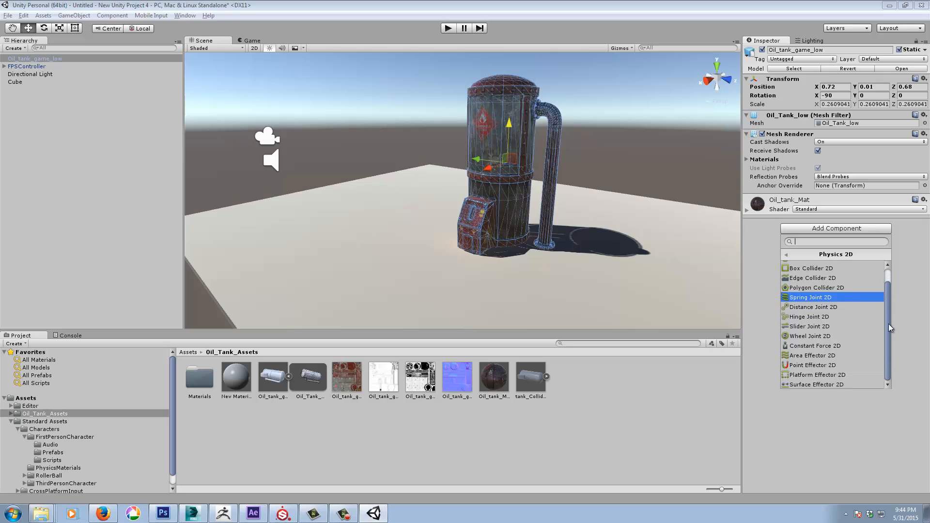
pyautogui.scroll(2, 890, 341)
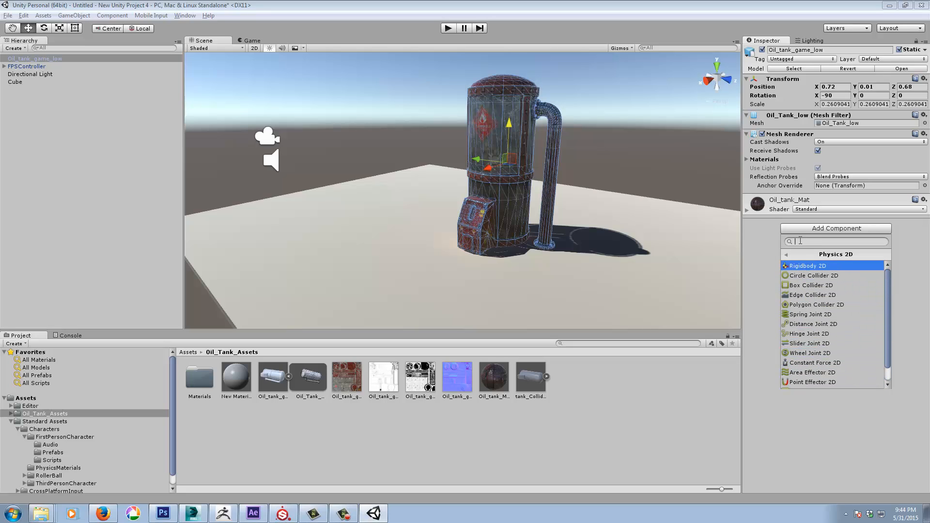
pyautogui.write('m')
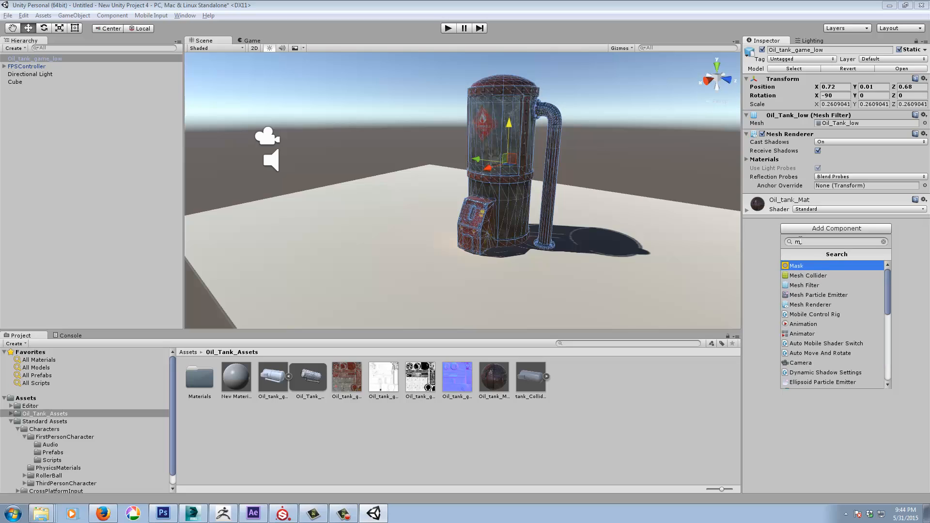
pyautogui.click(808, 275)
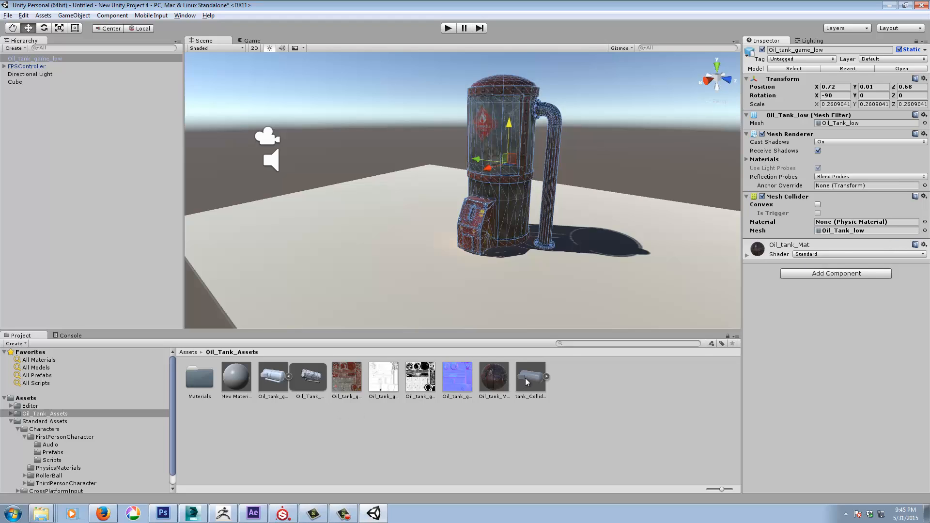
# Step: Assign the low-poly Object001 mesh from tank_Collider.FBX as the Mesh Collider's mesh
pyautogui.moveTo(527, 381); pyautogui.dragTo(853, 232)
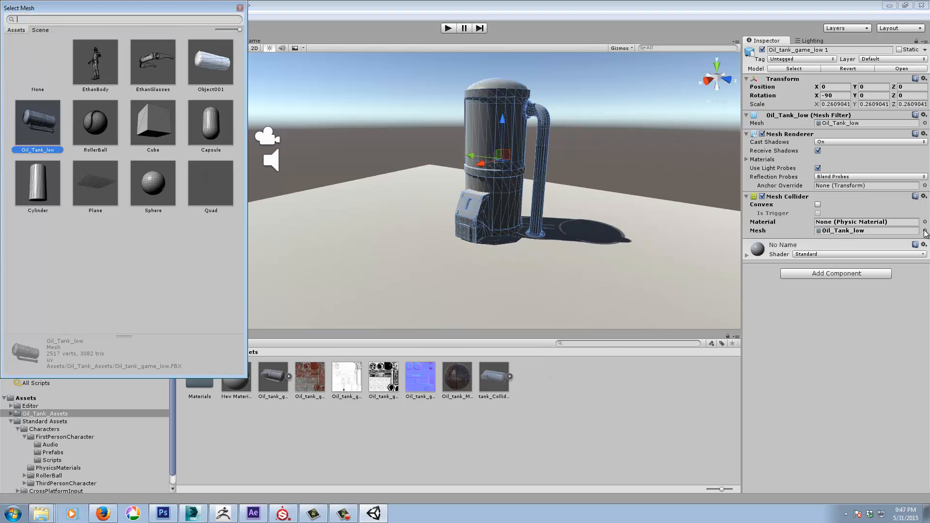
pyautogui.click(925, 231)
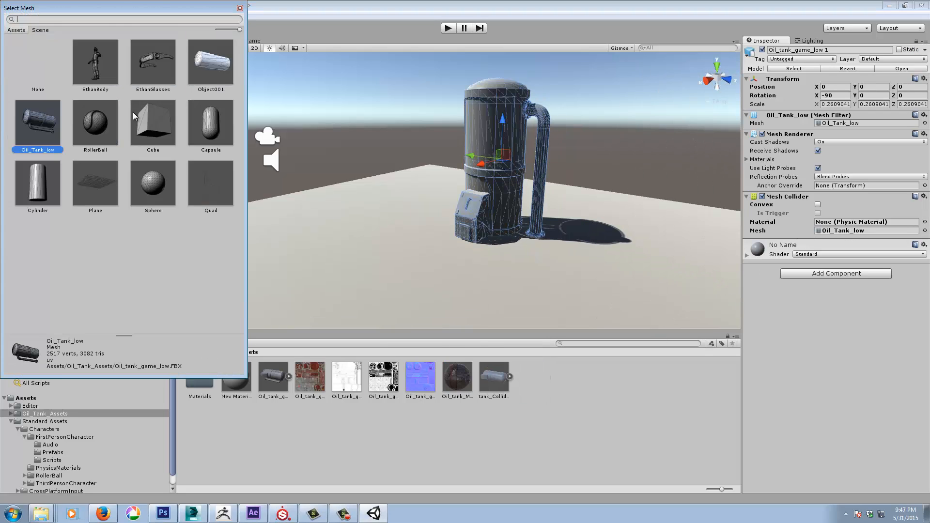
pyautogui.click(208, 66)
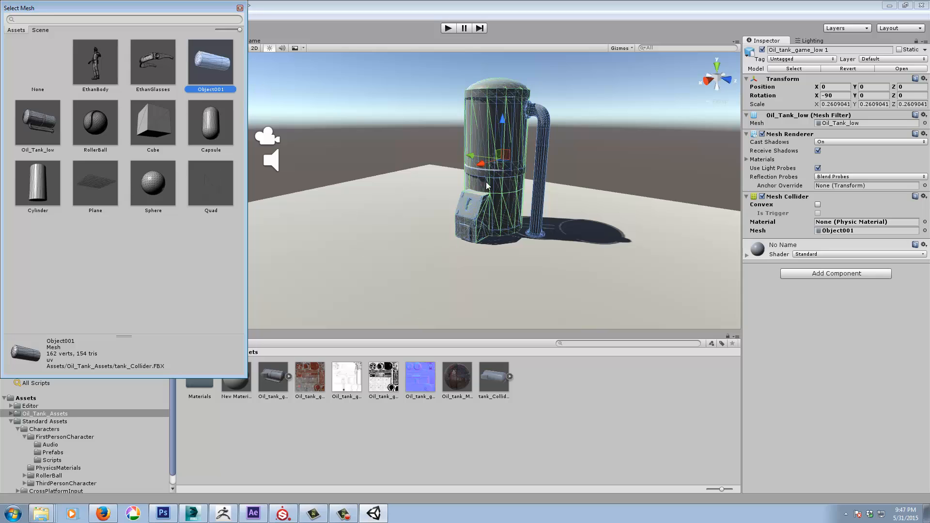
pyautogui.click(239, 8)
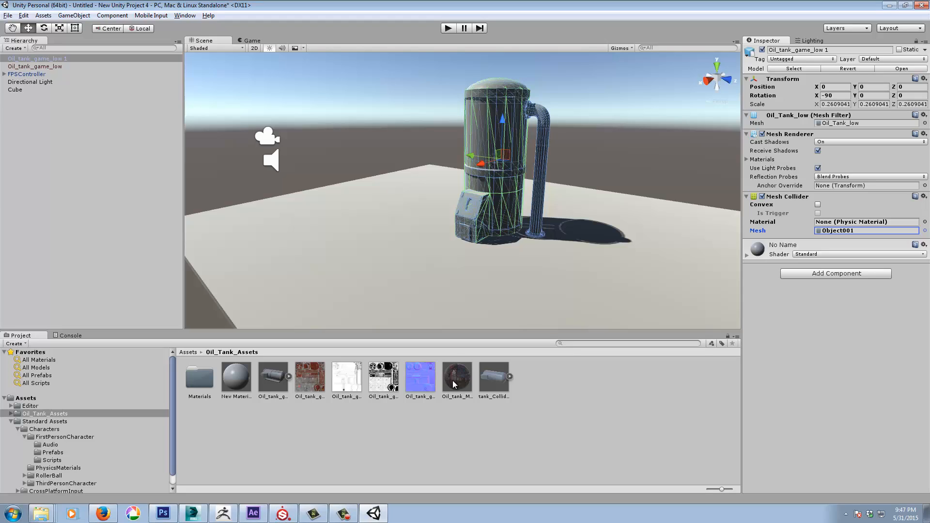
# Step: Apply the oil tank material from the Oil_Tank_Assets folder to the untextured tank in the scene
pyautogui.click(543, 157)
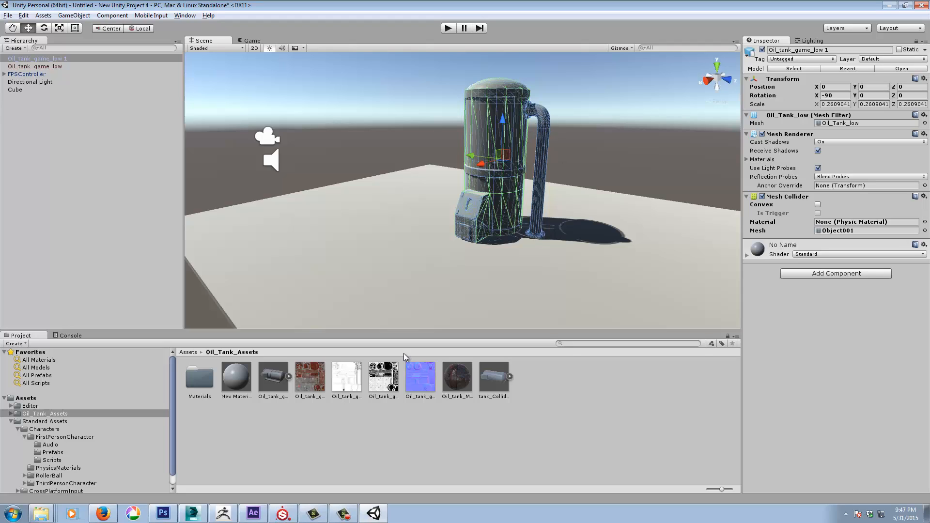
pyautogui.click(272, 379)
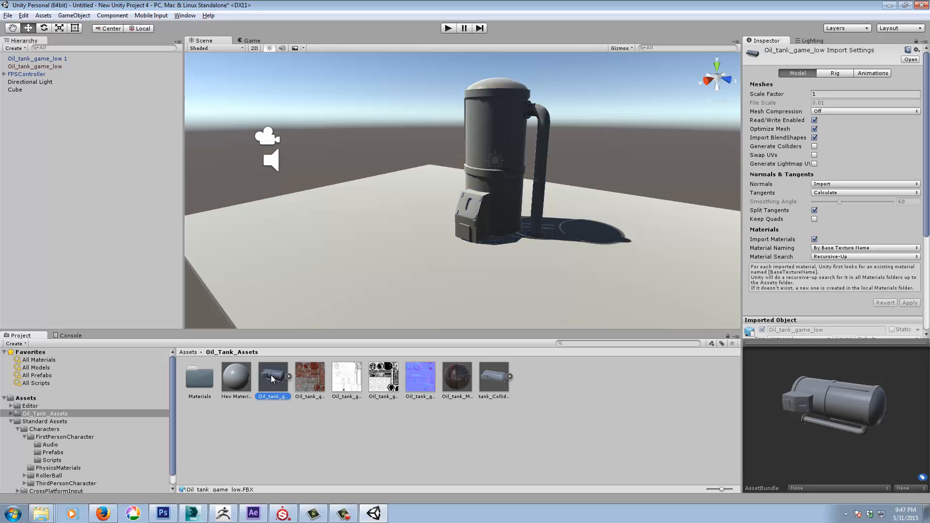
pyautogui.moveTo(460, 381); pyautogui.dragTo(506, 154)
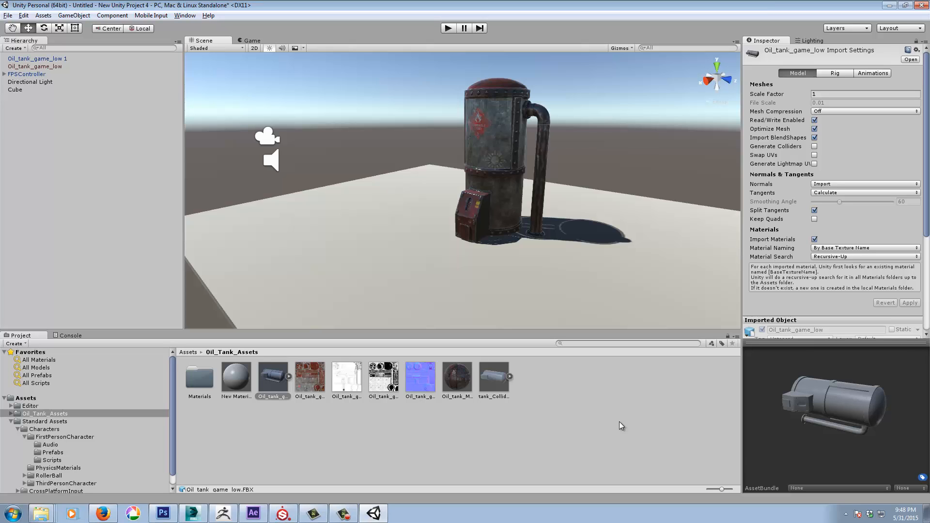
# Step: Mark the textured Oil_tank_game_low 1 object as static
pyautogui.keyDown('alt'); pyautogui.moveTo(590, 247); pyautogui.dragTo(584, 251); pyautogui.keyUp('alt')
pyautogui.moveTo(583, 251)
pyautogui.keyDown('alt'); pyautogui.mouseDown(button='right')
pyautogui.moveTo(507, 263)
pyautogui.moveTo(571, 258)
pyautogui.mouseUp(button='right'); pyautogui.keyUp('alt')
pyautogui.keyDown('alt'); pyautogui.moveTo(571, 258); pyautogui.dragTo(569, 228); pyautogui.keyUp('alt')
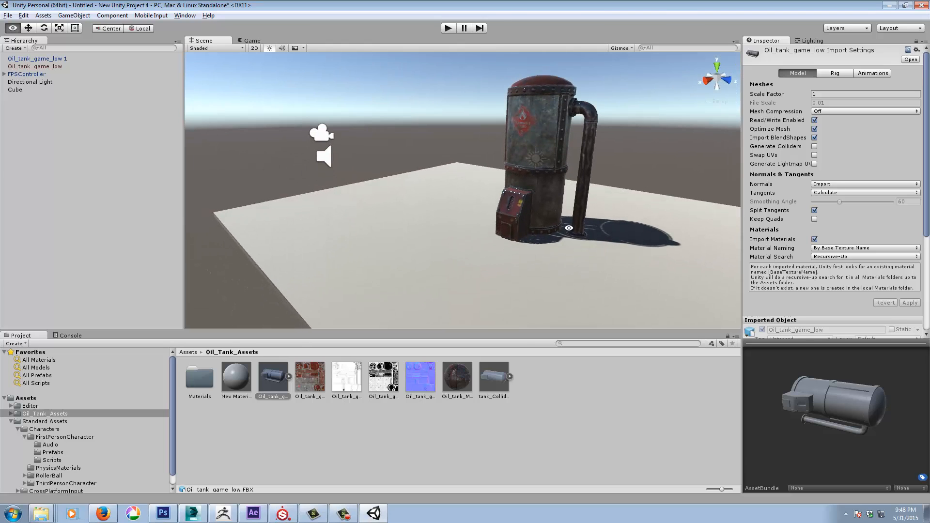
pyautogui.click(551, 150)
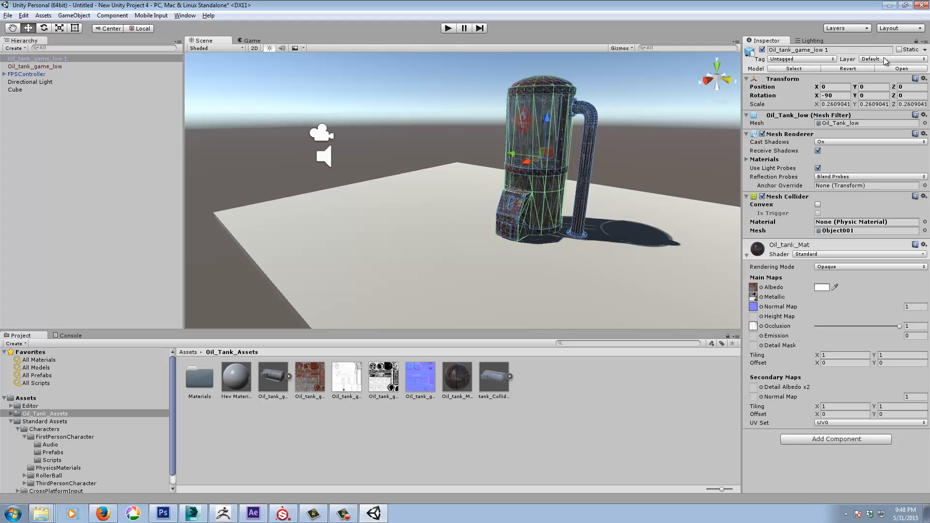
pyautogui.click(898, 49)
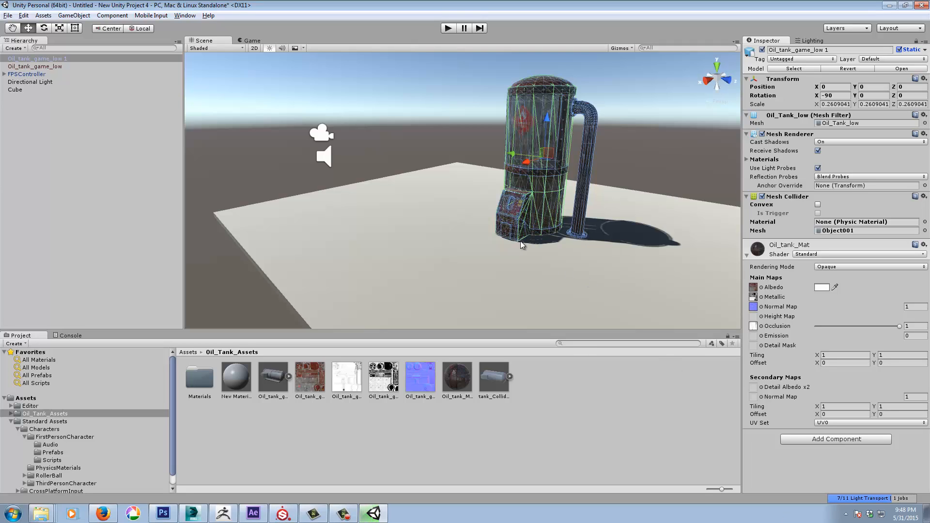
# Step: Deselect the oil tank, play the scene, and walk the first-person character against the tank's front box and cylinder to test the collider
pyautogui.keyDown('alt'); pyautogui.moveTo(528, 251); pyautogui.dragTo(536, 257); pyautogui.keyUp('alt')
pyautogui.click(657, 151)
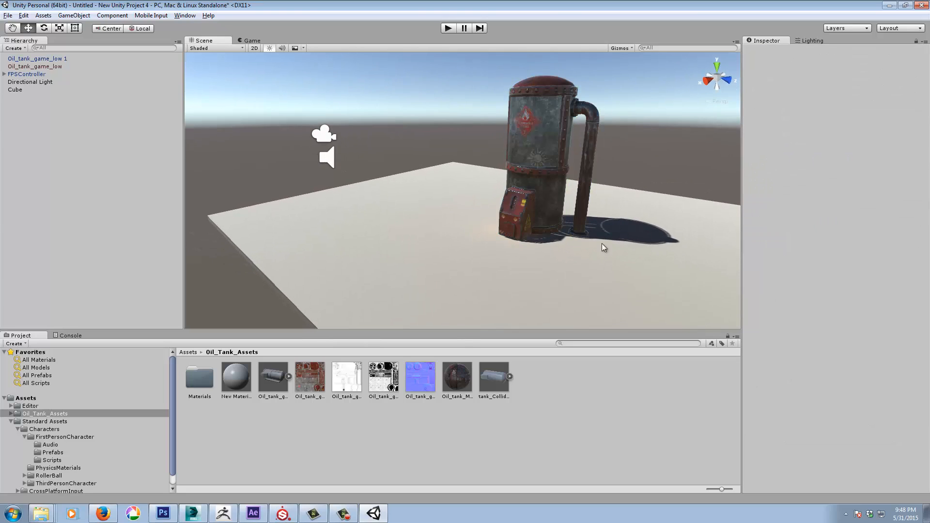
pyautogui.moveTo(603, 247)
pyautogui.keyDown('alt'); pyautogui.mouseDown()
pyautogui.moveTo(616, 241)
pyautogui.moveTo(585, 249)
pyautogui.moveTo(600, 248)
pyautogui.mouseUp(); pyautogui.keyUp('alt')
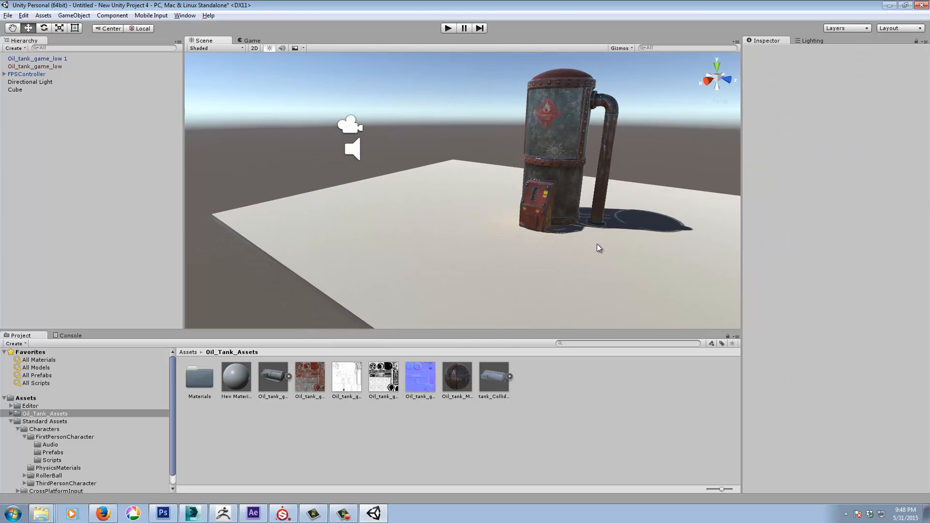
pyautogui.click(449, 28)
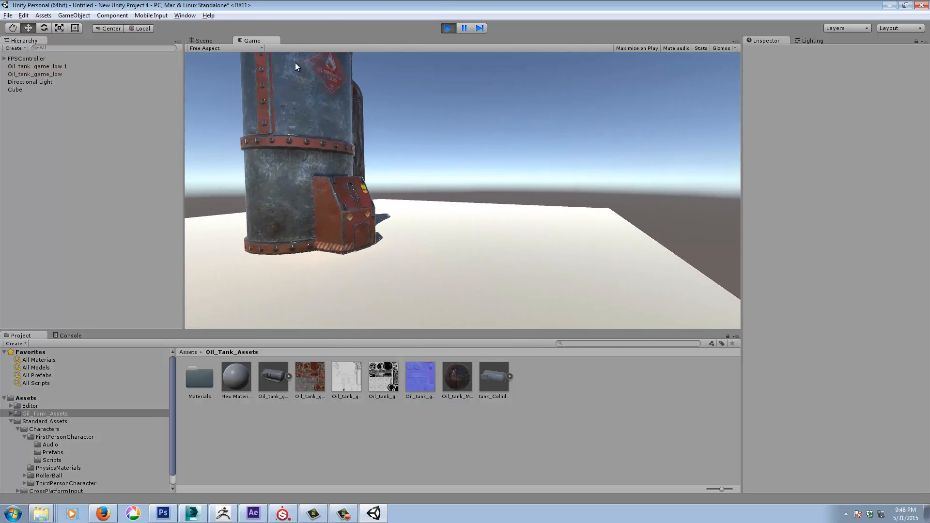
pyautogui.press('w')
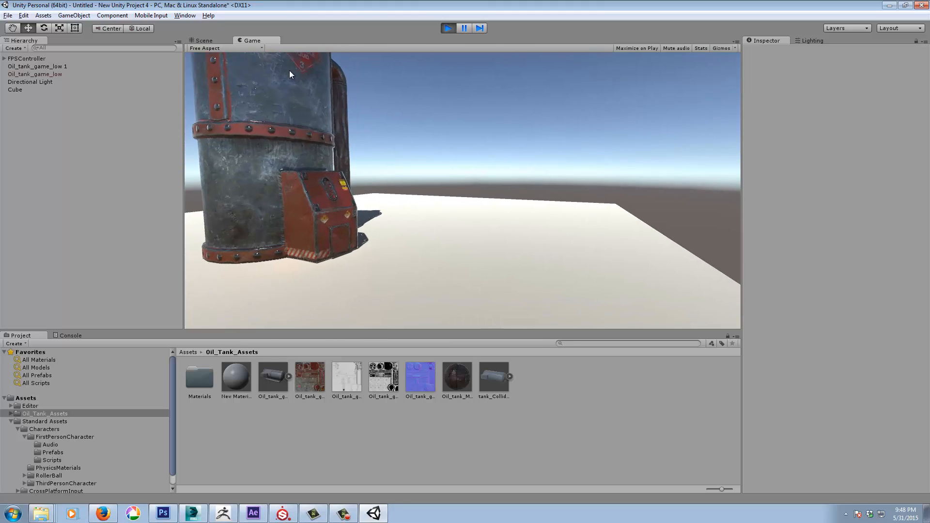
pyautogui.press('w')
pyautogui.press('s')
pyautogui.press('w')
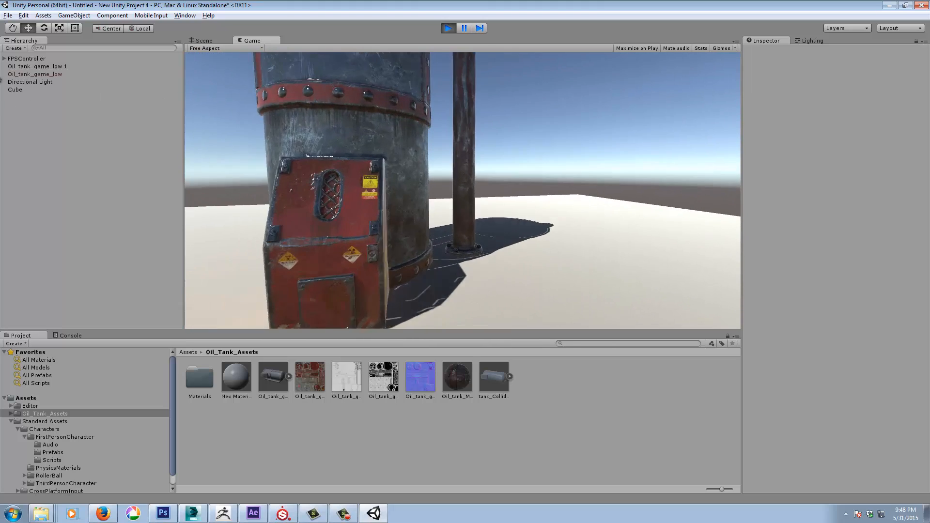
pyautogui.press('w')
pyautogui.press('a')
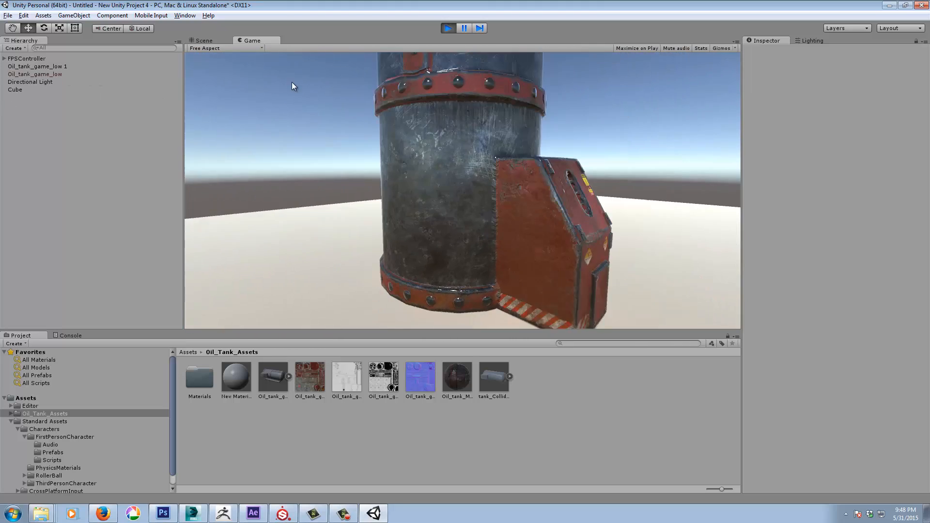
pyautogui.press('w')
pyautogui.press('a')
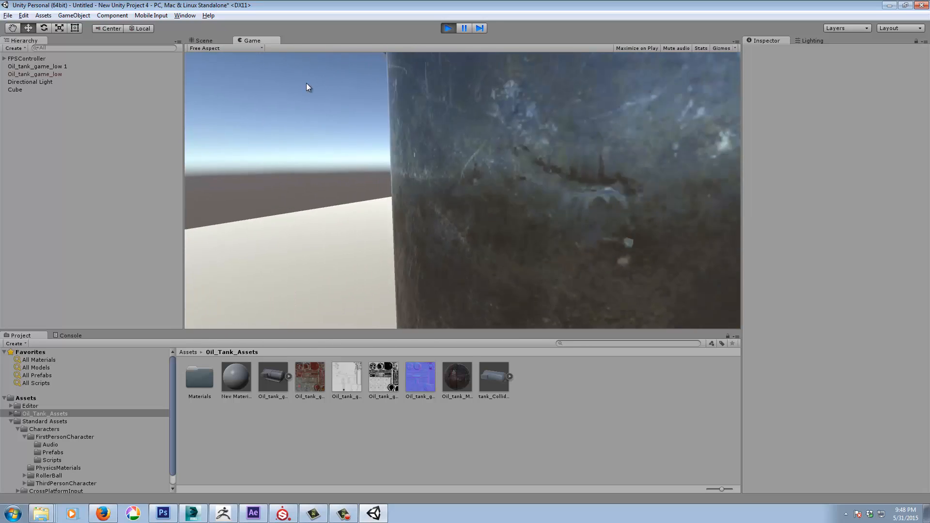
# Step: Walk the character around the shadowed side of the oil tank and up against its vertical pipe to test collisions there
pyautogui.press('s')
pyautogui.press('w')
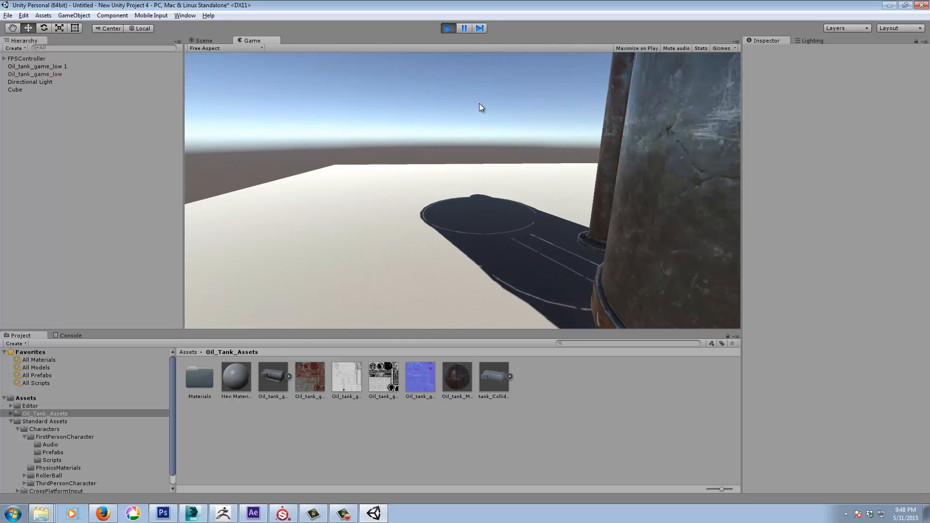
pyautogui.press('s')
pyautogui.press('w')
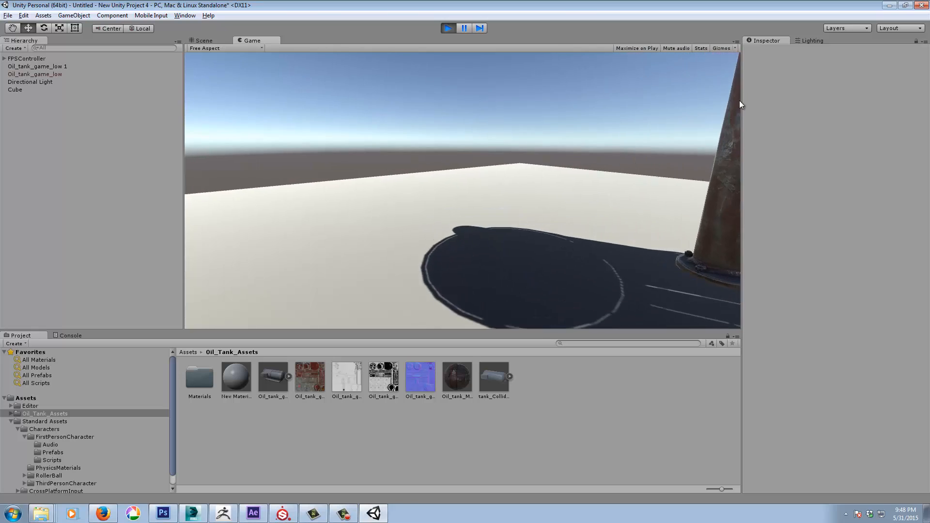
pyautogui.press('w')
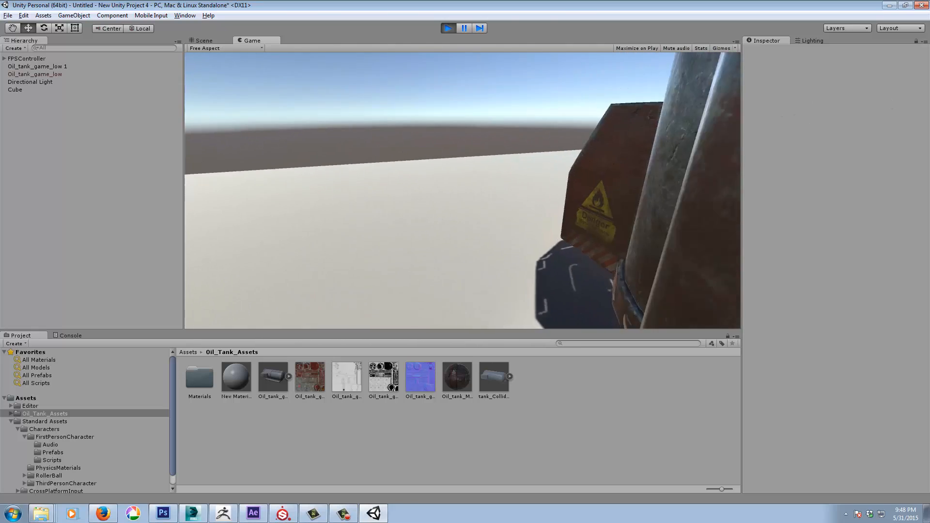
pyautogui.press('w')
pyautogui.press('a')
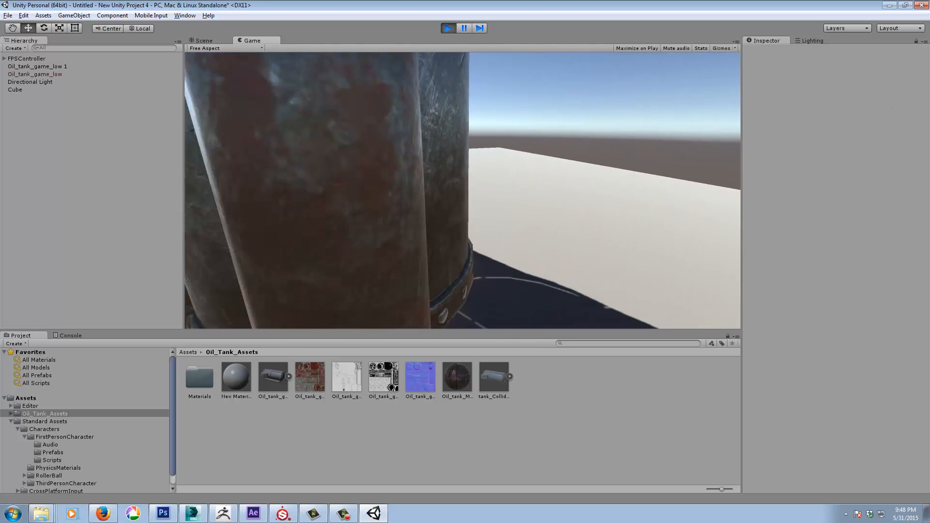
pyautogui.press('s')
pyautogui.press('w')
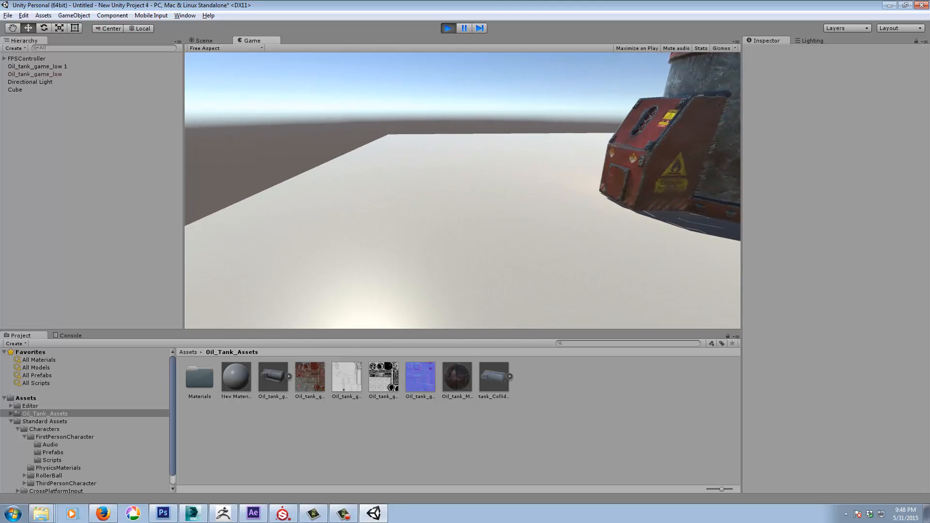
# Step: Walk back to the red box on the tank's front and along the adjacent cylinder wall to check the surface up close
pyautogui.press('w')
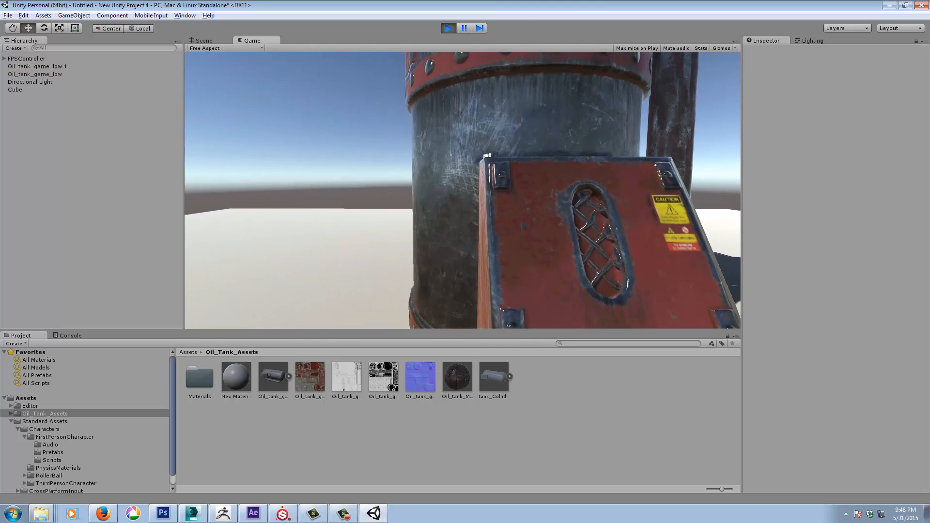
pyautogui.press('w')
pyautogui.press('d')
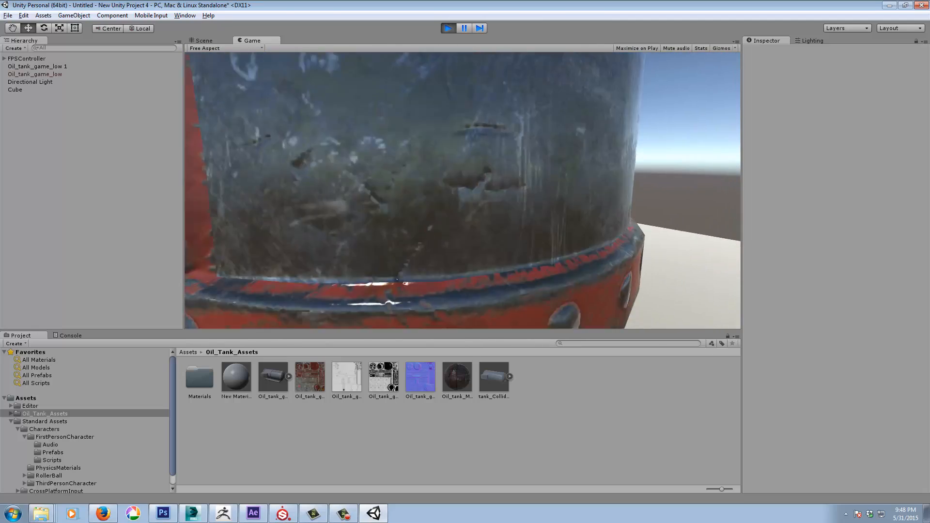
pyautogui.press('a')
pyautogui.press('d')
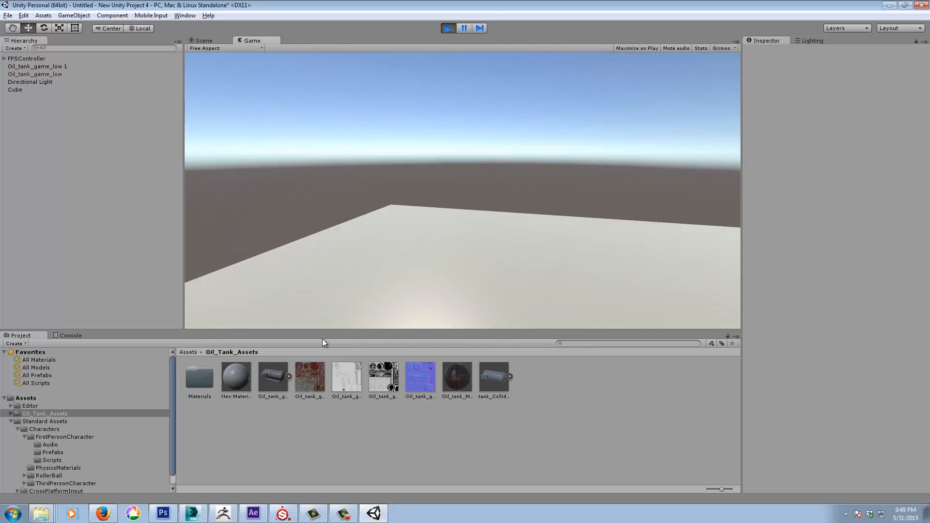
# Step: Examine the whole oil tank from a distance and its front once more in first person, and stop playing the scene
pyautogui.press('w')
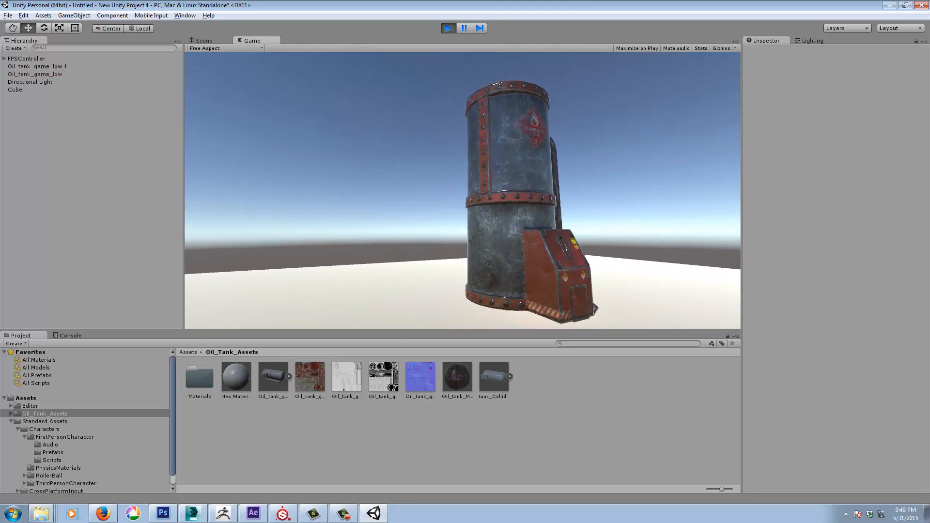
pyautogui.press('d')
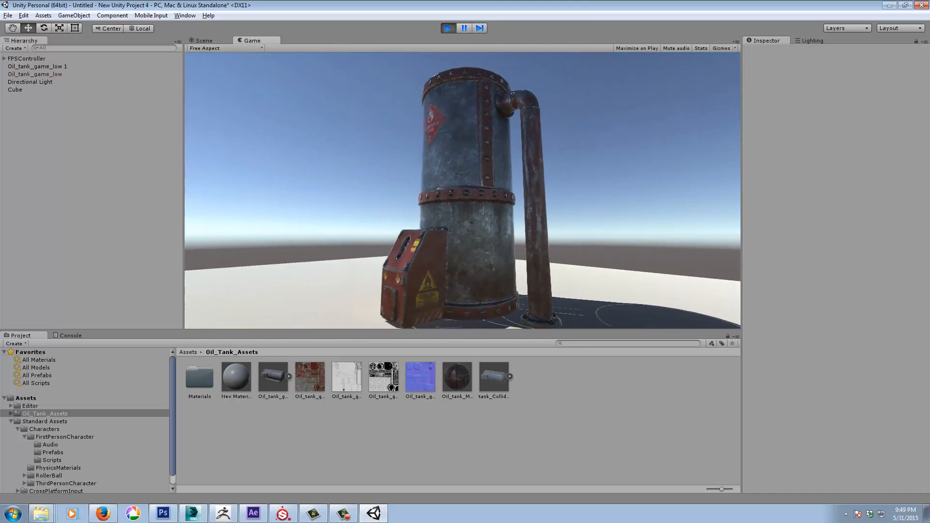
pyautogui.press('w')
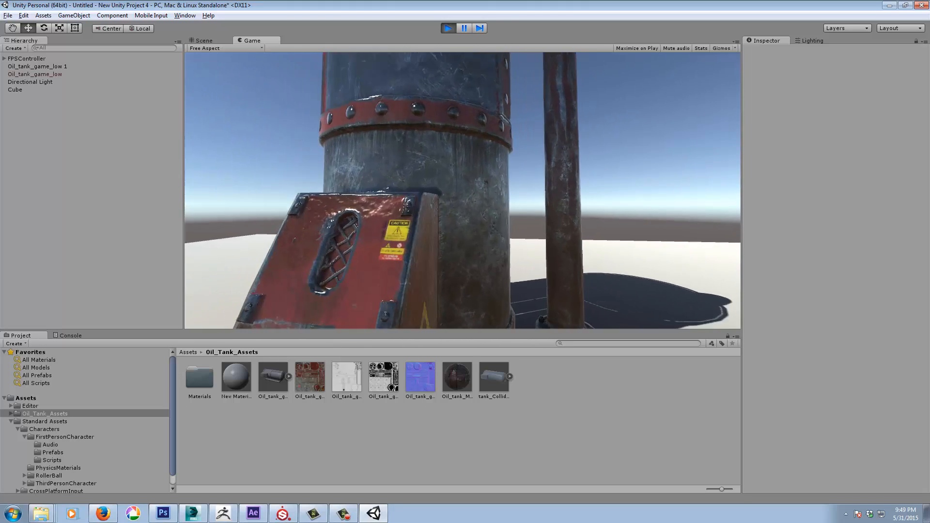
pyautogui.press('s')
pyautogui.press('a')
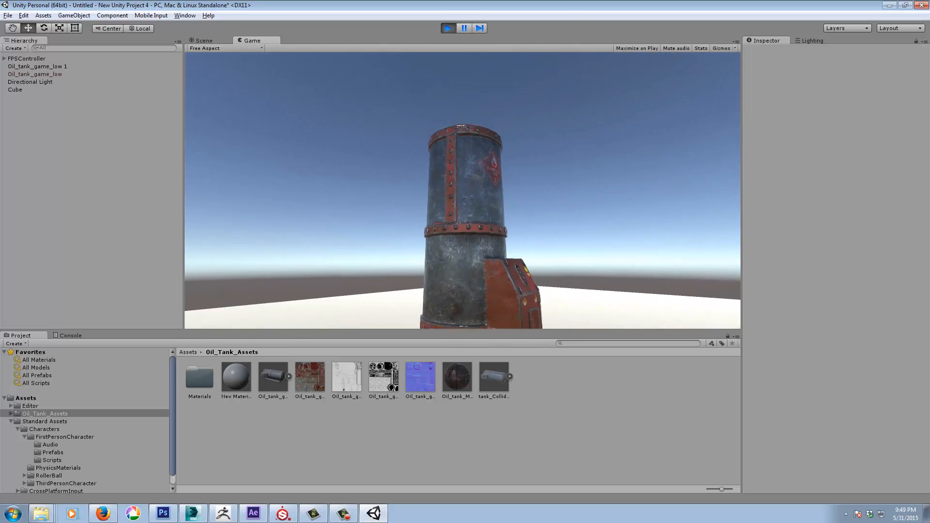
pyautogui.press('s')
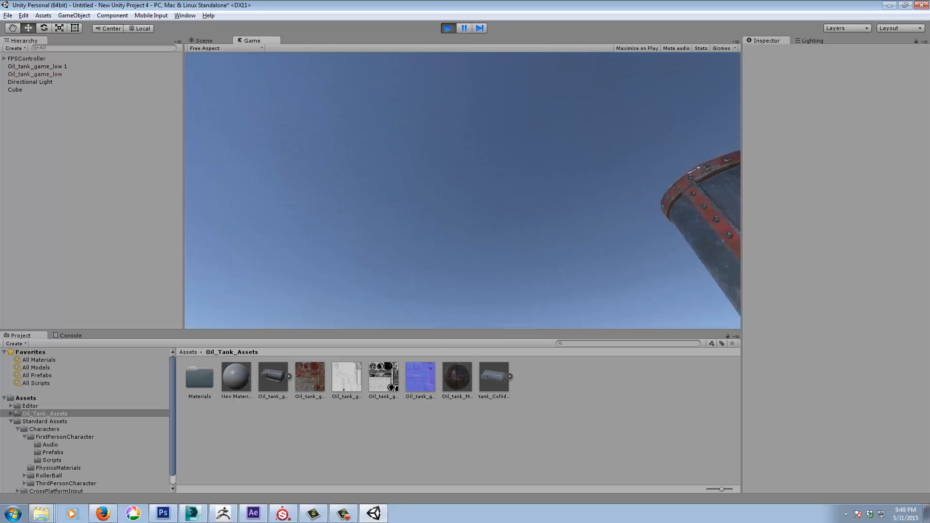
pyautogui.click(449, 28)
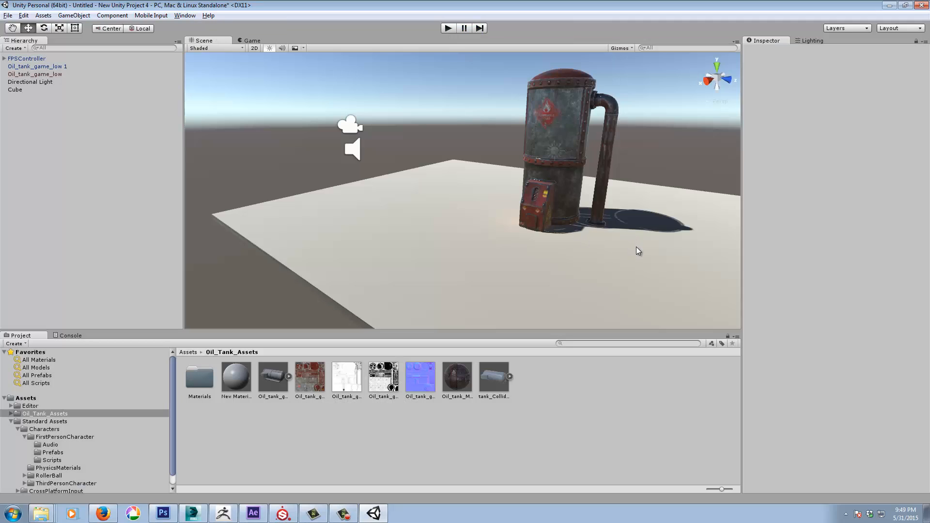
# Step: Examine the textured oil tank and its shadow on the ground from several angles and distances in the Scene view
pyautogui.keyDown('alt'); pyautogui.moveTo(671, 239); pyautogui.dragTo(481, 241, button='right'); pyautogui.keyUp('alt')
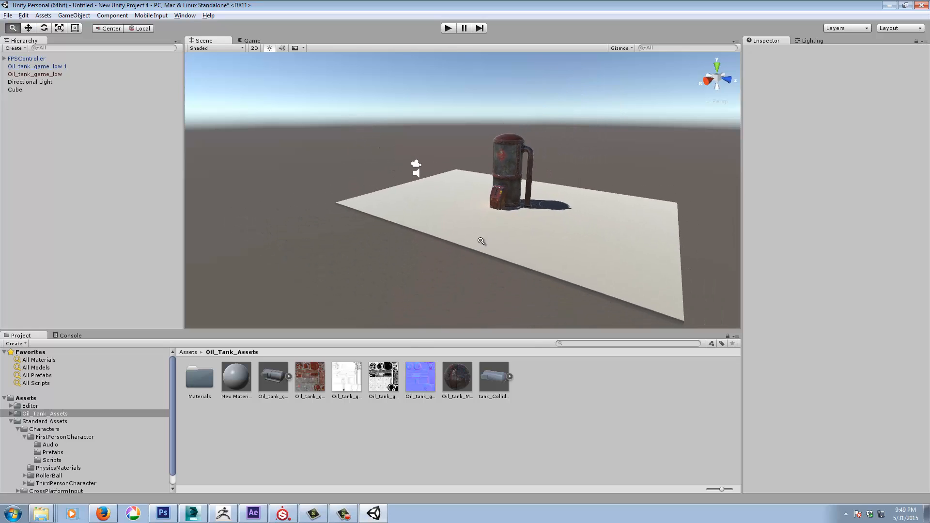
pyautogui.keyDown('alt'); pyautogui.moveTo(482, 241); pyautogui.dragTo(553, 240); pyautogui.keyUp('alt')
pyautogui.keyDown('alt'); pyautogui.moveTo(535, 235); pyautogui.dragTo(848, 239, button='right'); pyautogui.keyUp('alt')
pyautogui.keyDown('alt'); pyautogui.moveTo(619, 237); pyautogui.dragTo(528, 243); pyautogui.keyUp('alt')
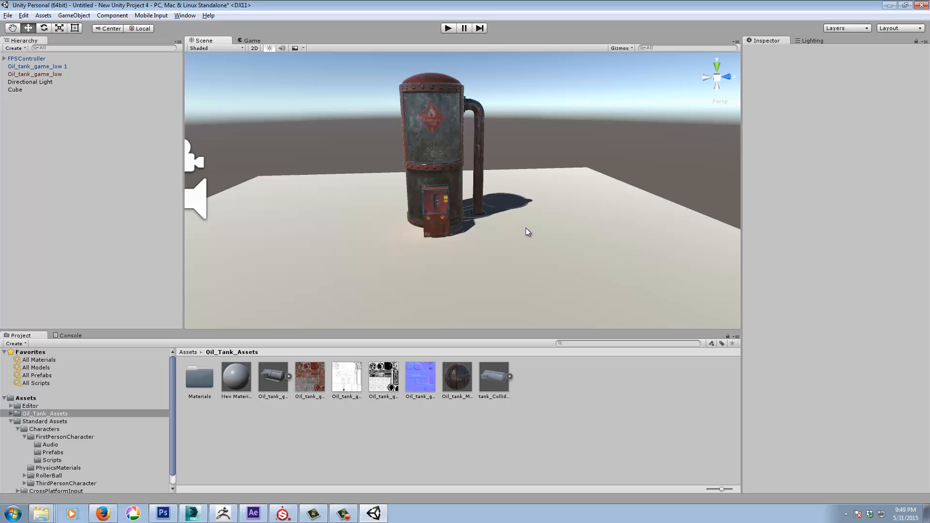
pyautogui.keyDown('alt'); pyautogui.moveTo(525, 227); pyautogui.dragTo(519, 191); pyautogui.keyUp('alt')
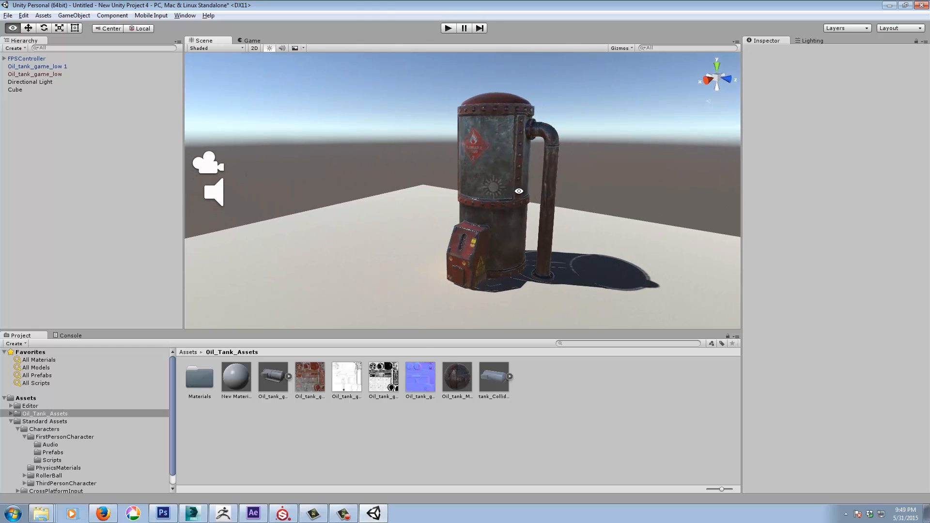
pyautogui.keyDown('alt'); pyautogui.moveTo(519, 190); pyautogui.dragTo(614, 189, button='right'); pyautogui.keyUp('alt')
pyautogui.moveTo(500, 209); pyautogui.dragTo(521, 204, button='middle')
pyautogui.keyDown('alt'); pyautogui.moveTo(522, 205); pyautogui.dragTo(537, 213); pyautogui.keyUp('alt')
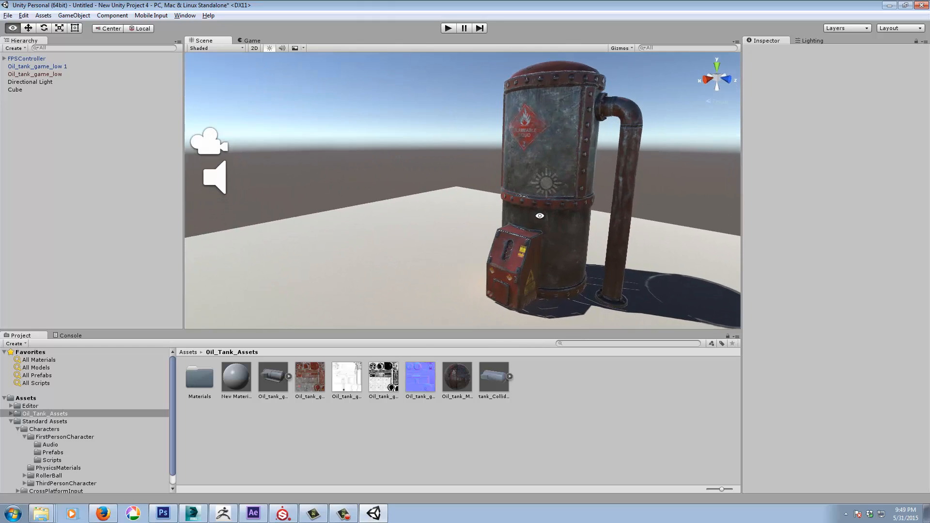
pyautogui.keyDown('alt'); pyautogui.moveTo(538, 213); pyautogui.dragTo(562, 213, button='right'); pyautogui.keyUp('alt')
pyautogui.moveTo(562, 213); pyautogui.dragTo(598, 220, button='middle')
pyautogui.moveTo(597, 220)
pyautogui.keyDown('alt'); pyautogui.mouseDown(button='right')
pyautogui.moveTo(693, 208)
pyautogui.moveTo(614, 219)
pyautogui.mouseUp(button='right'); pyautogui.keyUp('alt')
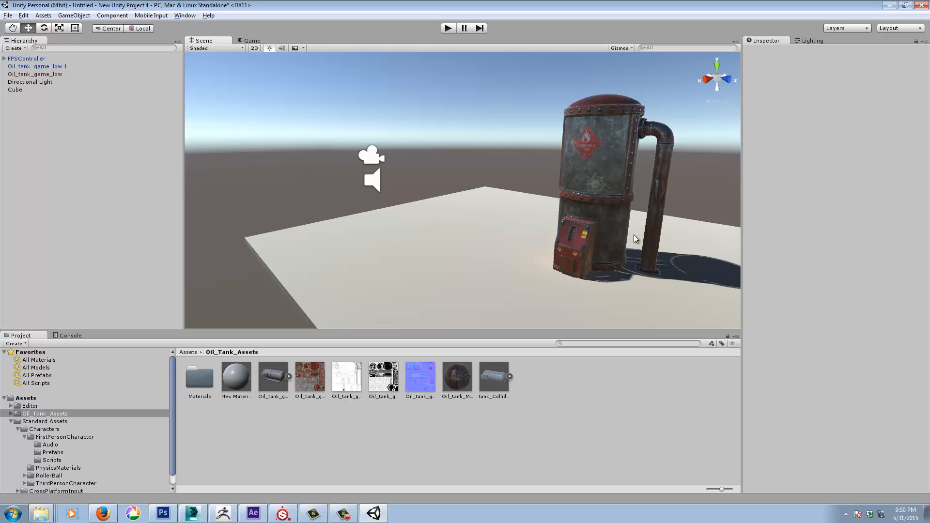
pyautogui.moveTo(653, 225)
pyautogui.keyDown('alt'); pyautogui.mouseDown()
pyautogui.moveTo(603, 210)
pyautogui.moveTo(650, 218)
pyautogui.mouseUp(); pyautogui.keyUp('alt')
pyautogui.keyDown('alt'); pyautogui.moveTo(650, 218); pyautogui.dragTo(584, 221, button='right'); pyautogui.keyUp('alt')
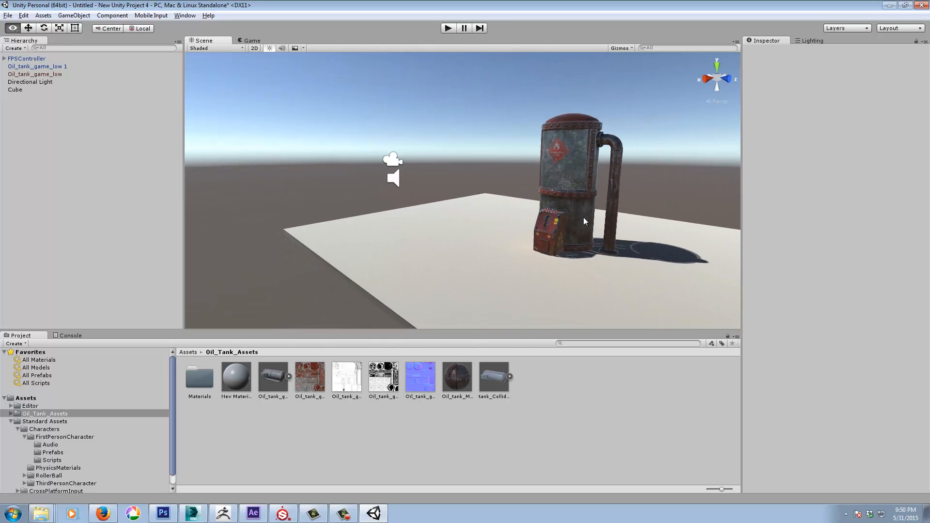